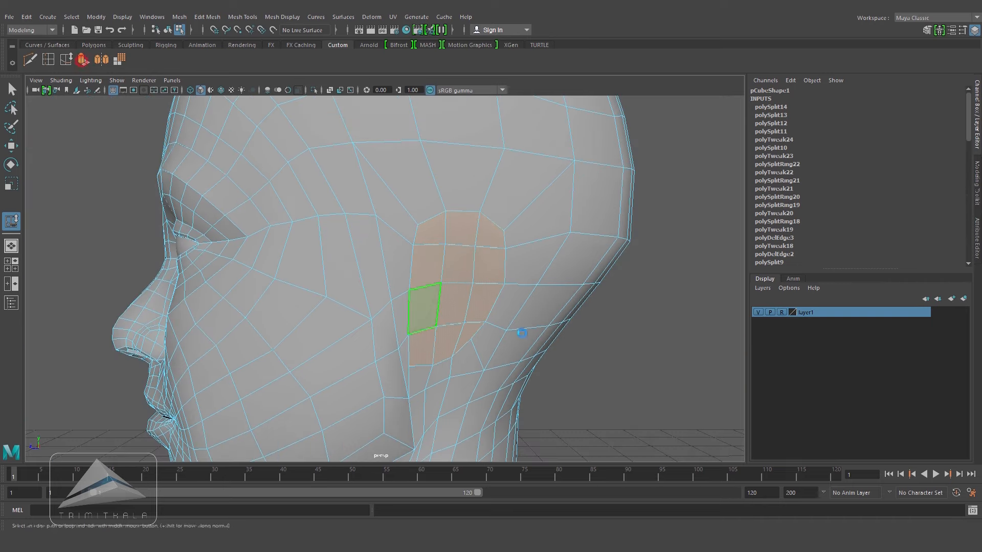
- Extrude the selected ear-area faces on the side of the head, translating X about 0.205 and rotating Y about -21.95
key("ctrl+e")
left_click_drag(521, 333, 573, 256, "alt")
left_click(522, 201)
left_click_drag(474, 290, 521, 283)
left_click_drag(486, 325, 439, 290)
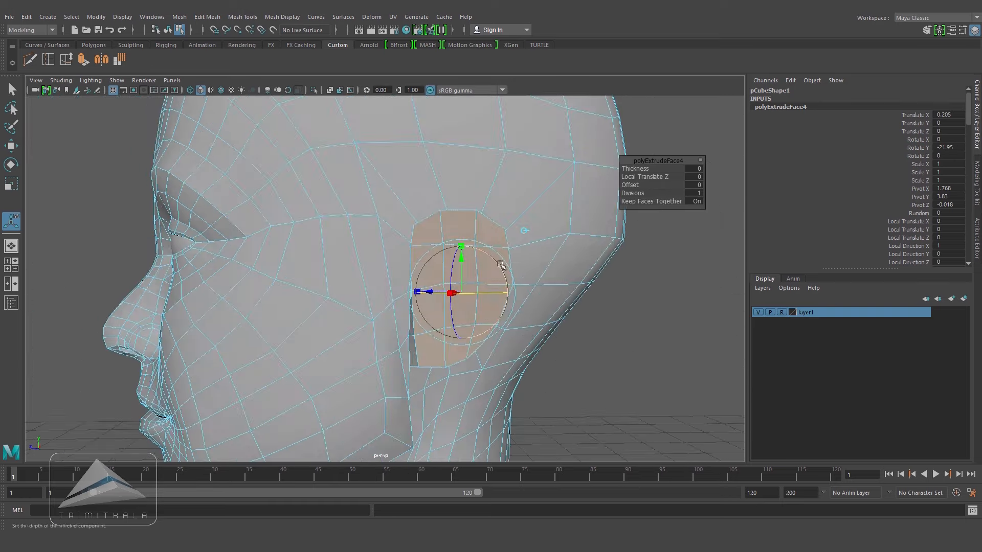
left_click_drag(502, 268, 550, 283)
- With X-ray shading on in side view, rotate the extrusion X about -9.09 and scale Y to 1.303, Z to 1.192, fitting the reference ear
key("space")
middle_click_drag(490, 287, 468, 294, "alt")
left_click(330, 90)
left_click(492, 233)
left_click(495, 199)
left_click(438, 266)
left_click_drag(436, 298, 443, 300)
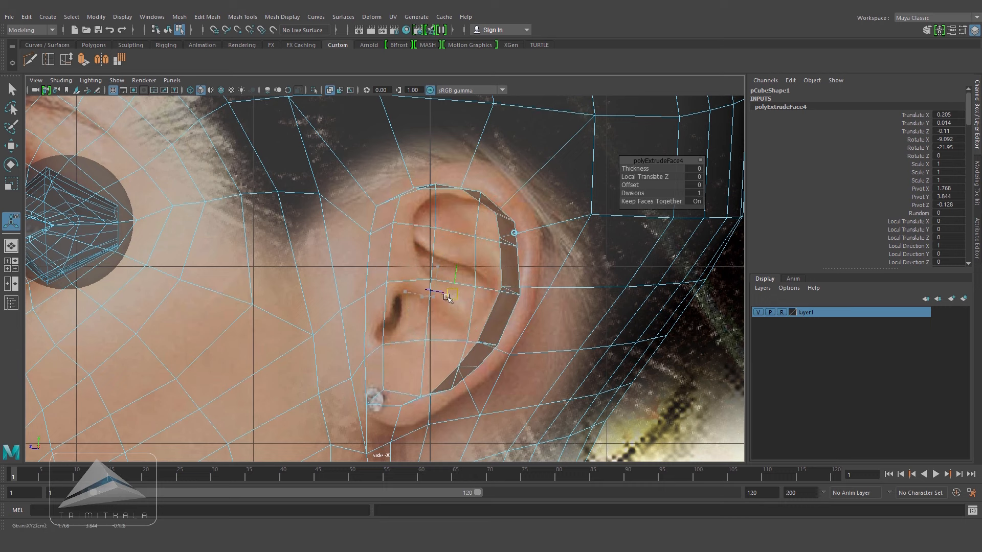
left_click_drag(460, 250, 469, 237)
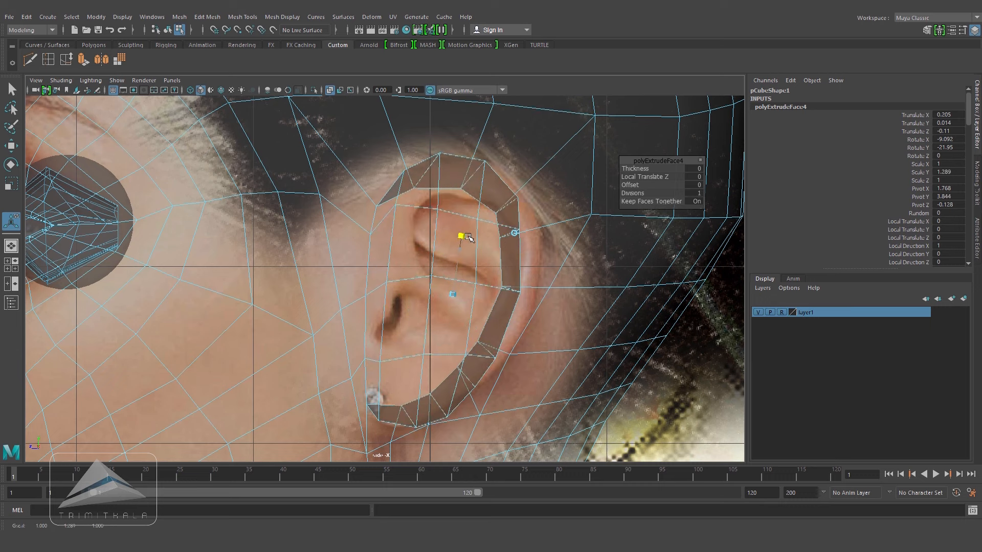
mouse_move(412, 288)
left_mouse_down()
mouse_move(404, 288)
mouse_move(428, 291)
left_mouse_up()
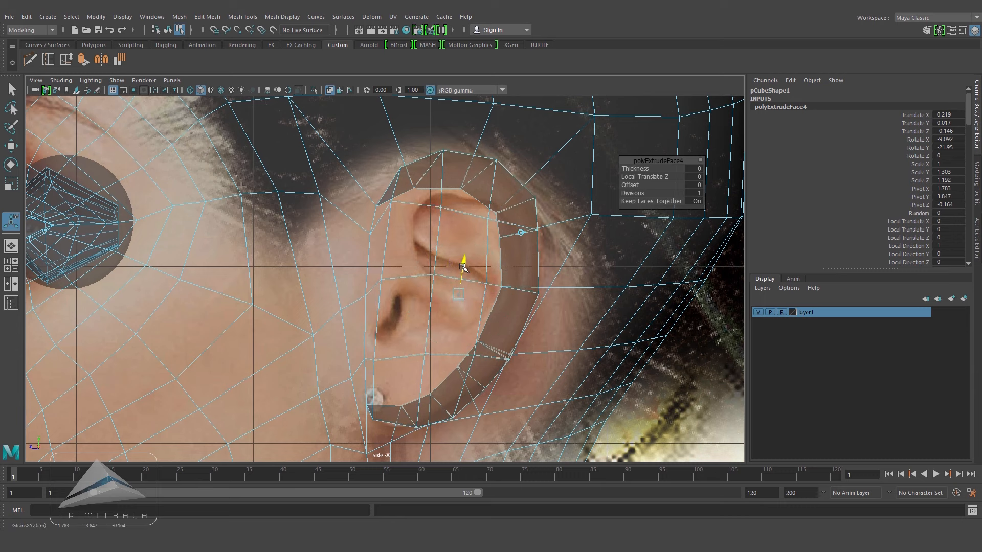
- Turn off X-ray shading and inspect the extruded ear shape in the perspective and side views
key("space")
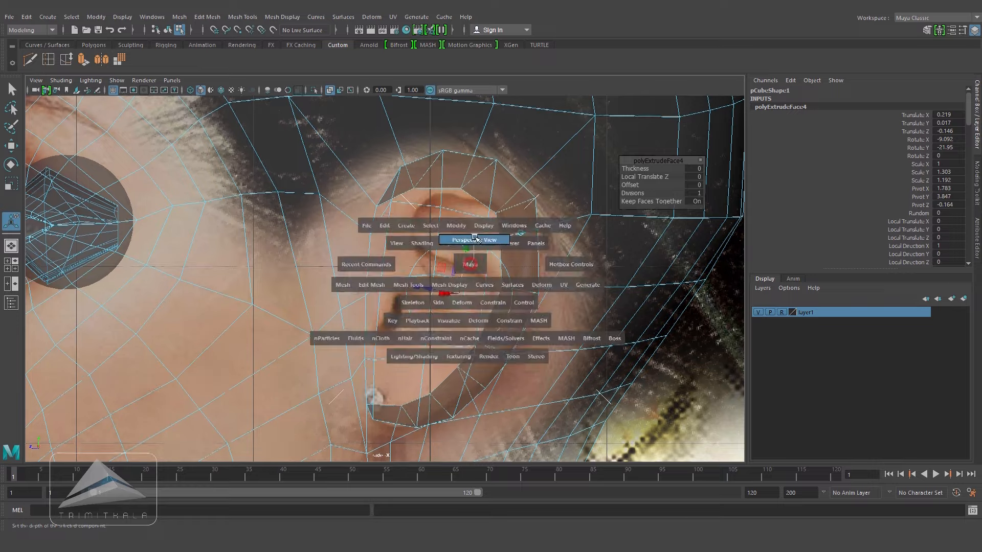
left_click_drag(463, 266, 548, 307)
left_click(330, 90)
mouse_move(461, 230)
left_mouse_down("alt")
mouse_move(505, 249)
mouse_move(489, 237)
mouse_move(503, 233)
mouse_move(509, 312)
mouse_move(482, 304)
mouse_move(450, 282)
mouse_move(588, 292)
left_mouse_up("alt")
right_click_drag(588, 291, 553, 297, "alt")
left_click_drag(553, 297, 588, 301, "alt")
key("space")
key("space")
right_click_drag(675, 314, 736, 324, "alt")
middle_click_drag(512, 321, 495, 285, "alt")
left_click_drag(455, 342, 460, 317)
key("space")
left_click(523, 349)
right_click_drag(460, 317, 569, 292, "alt")
left_click_drag(491, 296, 512, 305, "alt")
right_click_drag(455, 299, 480, 294, "alt")
- Collapse the short connecting edges one after another along the front side of the extruded ear, joining it to the head
right_click_drag(461, 246, 461, 219)
left_click(446, 255)
left_click_drag(446, 256, 491, 312, "alt")
mouse_move(214, 15)
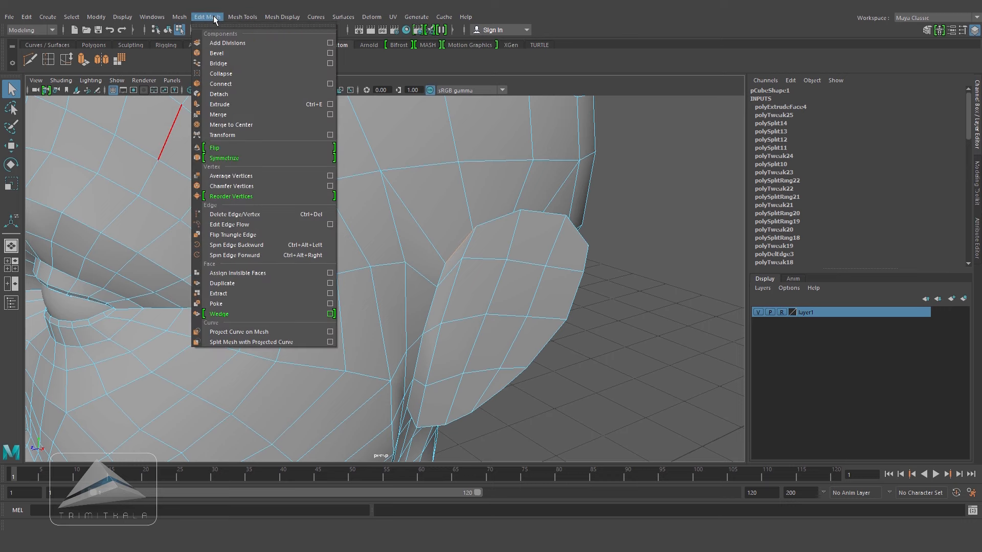
left_click(234, 74)
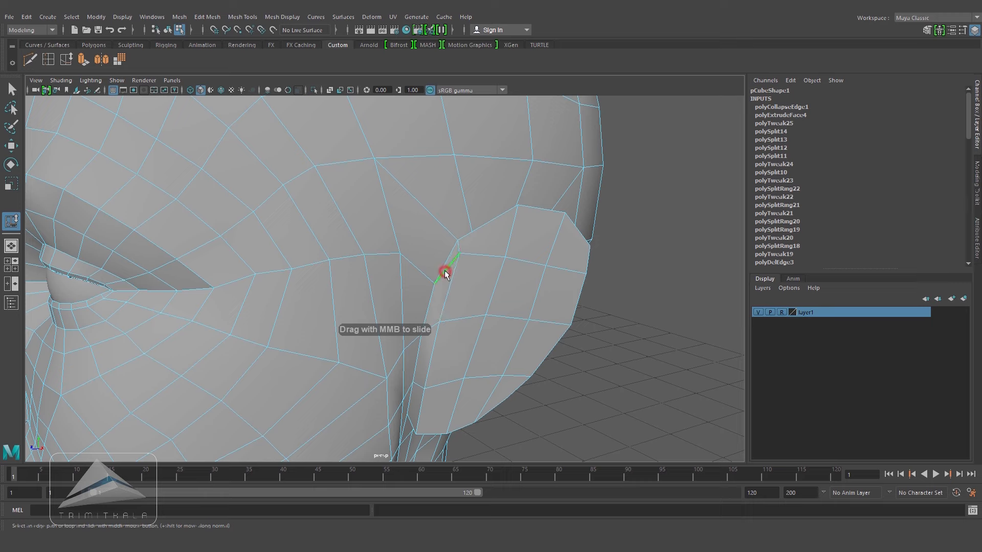
key("g")
left_click(435, 323)
key("g")
left_click(419, 387)
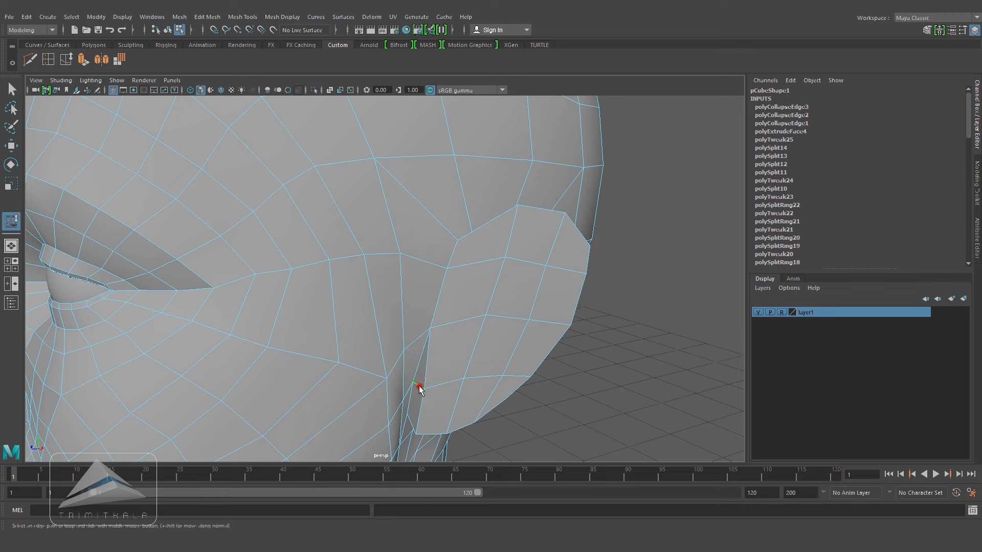
key("g")
key("g")
- Check the ear mesh outline against the reference image in the side view using wireframe display
left_click_drag(513, 352, 481, 332, "alt")
right_click_drag(482, 333, 437, 279, "alt")
key("w")
key("space")
left_click_drag(540, 334, 581, 333)
middle_click_drag(497, 316, 489, 328, "alt")
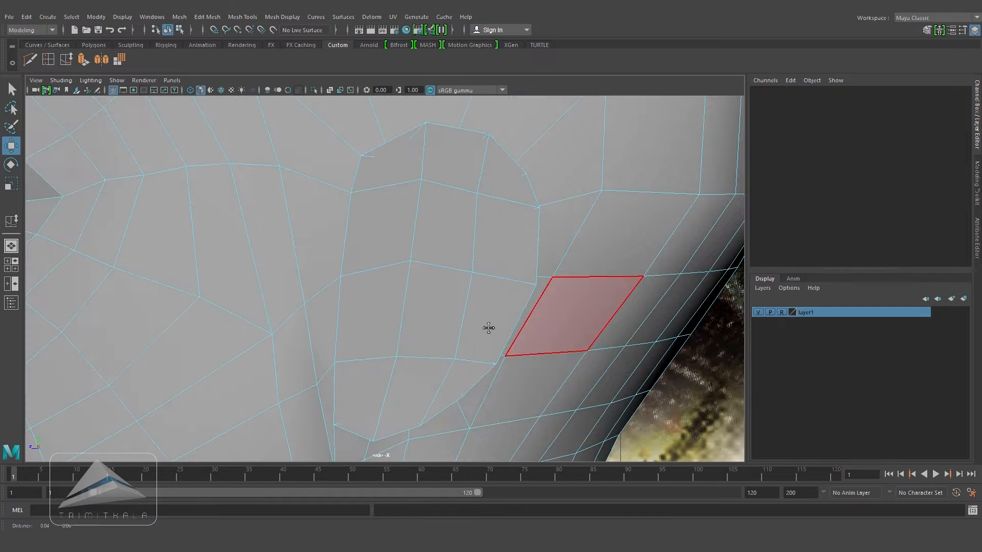
key("4")
middle_click_drag(560, 263, 558, 288, "alt")
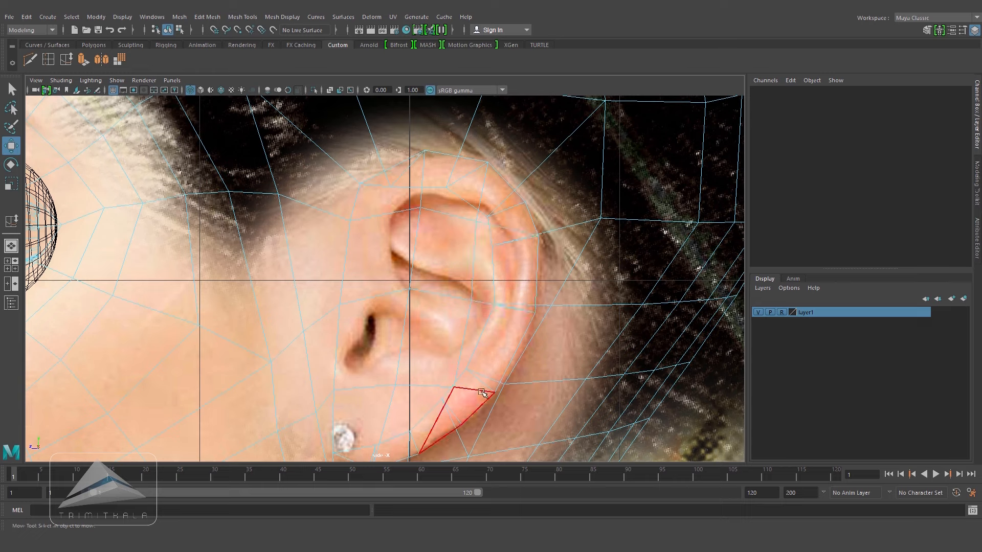
key("6")
- Extrude all the ear's outer faces as an inset scaled to 0.75 and shift it up 0.005 over the reference
key("space")
mouse_move(479, 296)
left_mouse_down()
mouse_move(485, 258)
mouse_move(515, 306)
left_mouse_up()
left_click(496, 229)
left_click(473, 215, "shift")
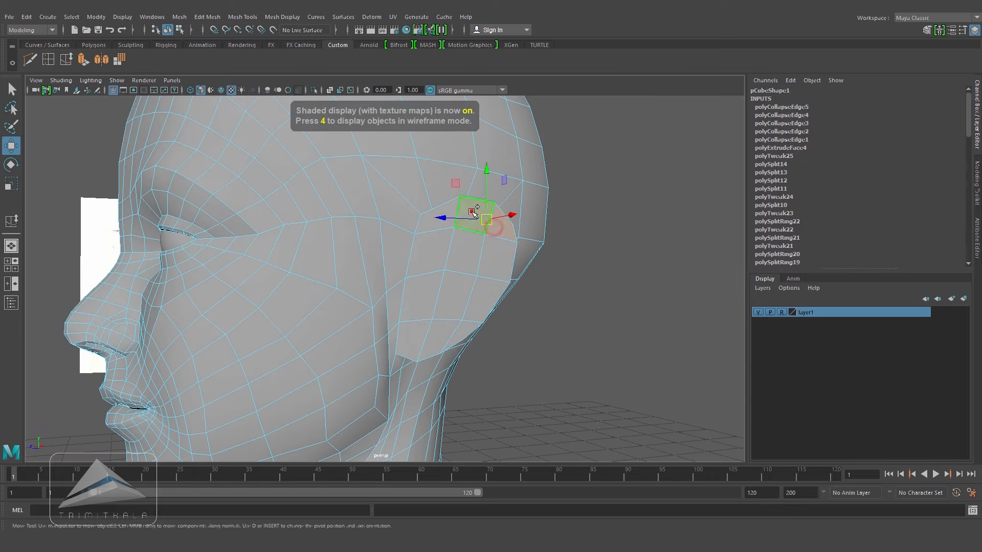
left_click(426, 224, "shift")
left_click(422, 250, "shift")
left_click(463, 249, "shift")
left_click(489, 267, "shift")
left_click(484, 290, "shift")
left_click(451, 294, "shift")
left_click(425, 299, "shift")
left_click(413, 336, "shift")
left_click(428, 334, "shift")
left_click_drag(585, 313, 563, 304, "alt")
left_click_drag(439, 246, 455, 271, "alt")
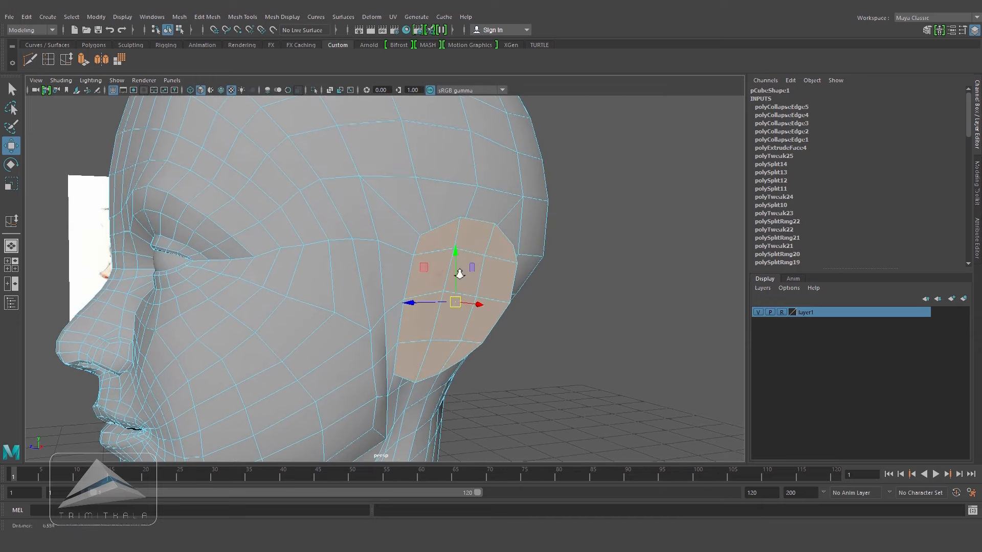
left_click(82, 59)
left_click_drag(512, 230, 540, 225, "alt")
left_click(535, 213)
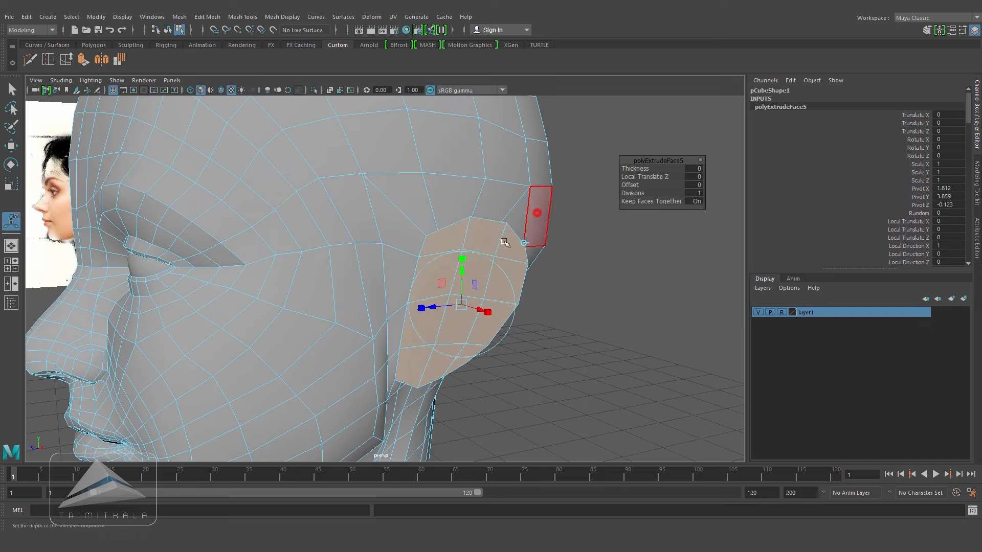
left_click_drag(461, 305, 521, 327)
key("space")
middle_click_drag(467, 294, 452, 294, "alt")
key("4")
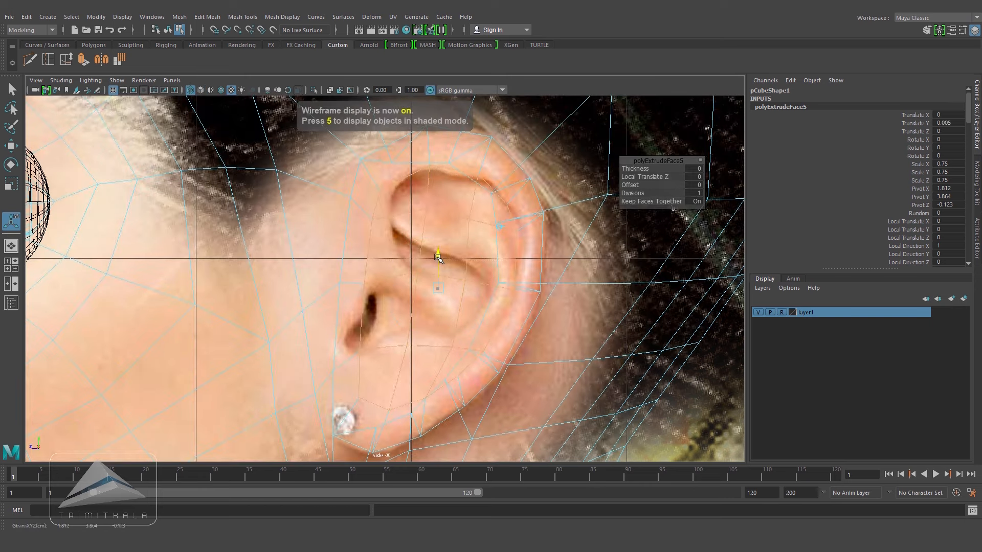
- Select the ring of border faces around the inset and compare it with the reference ear in wireframe
key("5")
key("q")
left_click(527, 231)
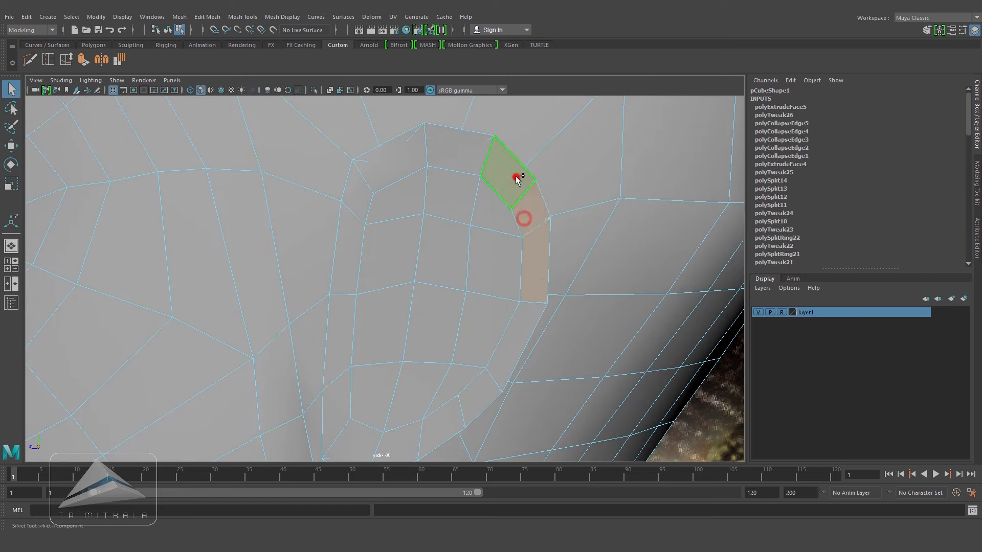
key("4")
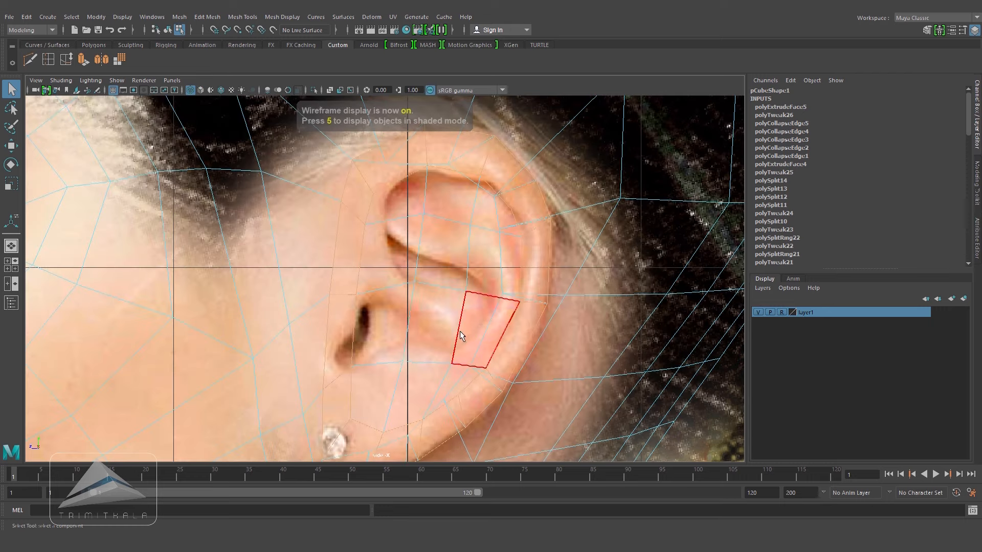
key("5")
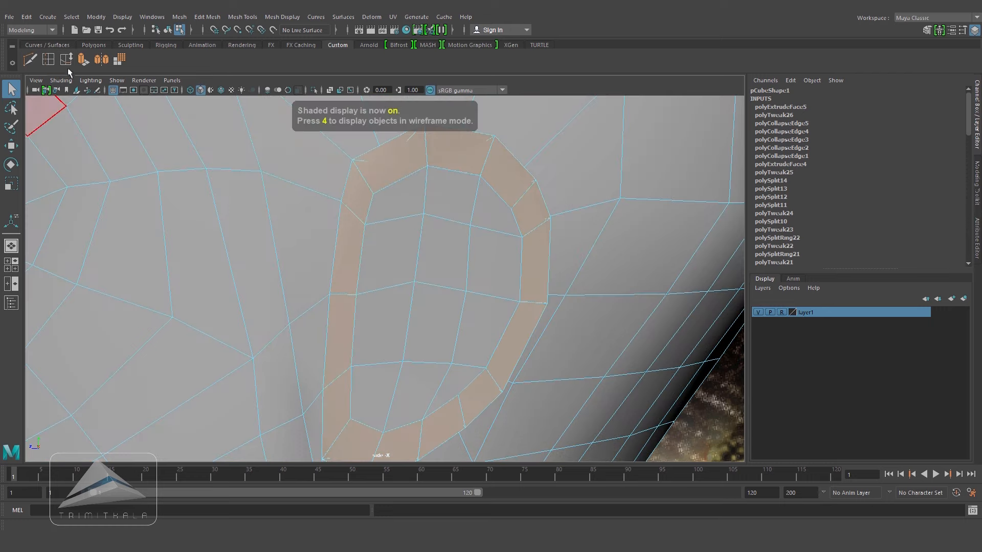
- Cut an edge path with Multi-Cut from the inset's upper front corner across the inner ear faces, following the reference fold
left_click(30, 60)
key("4")
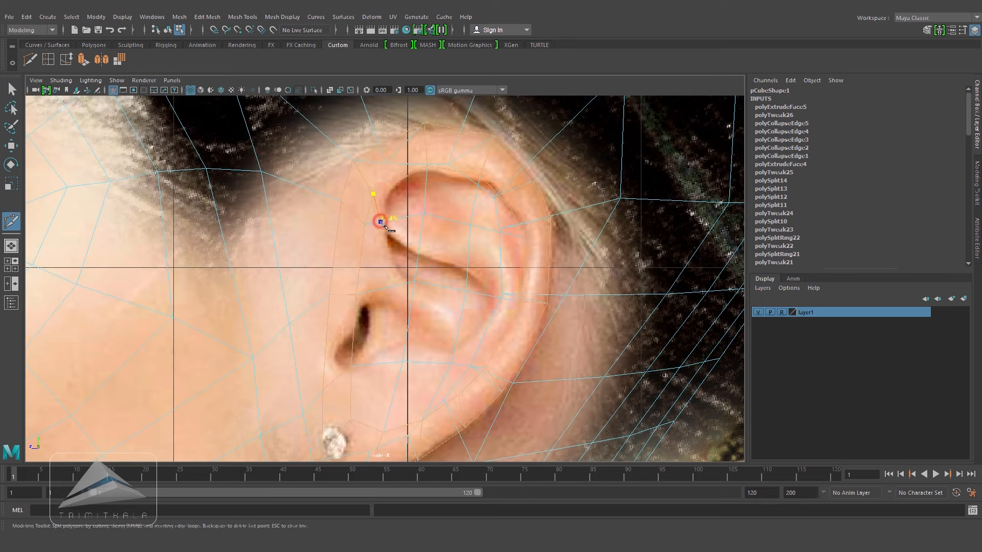
left_click(383, 225)
key("4")
key("Return")
- Cut a second edge path from the ear's upper front rim vertex diagonally down across the inner ear faces, below the first cut
key("4")
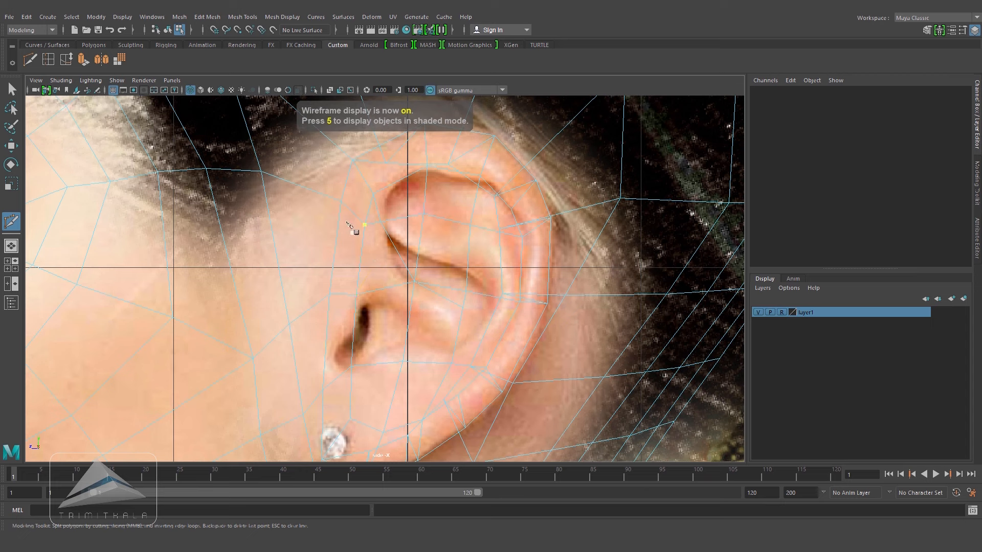
left_click(341, 202)
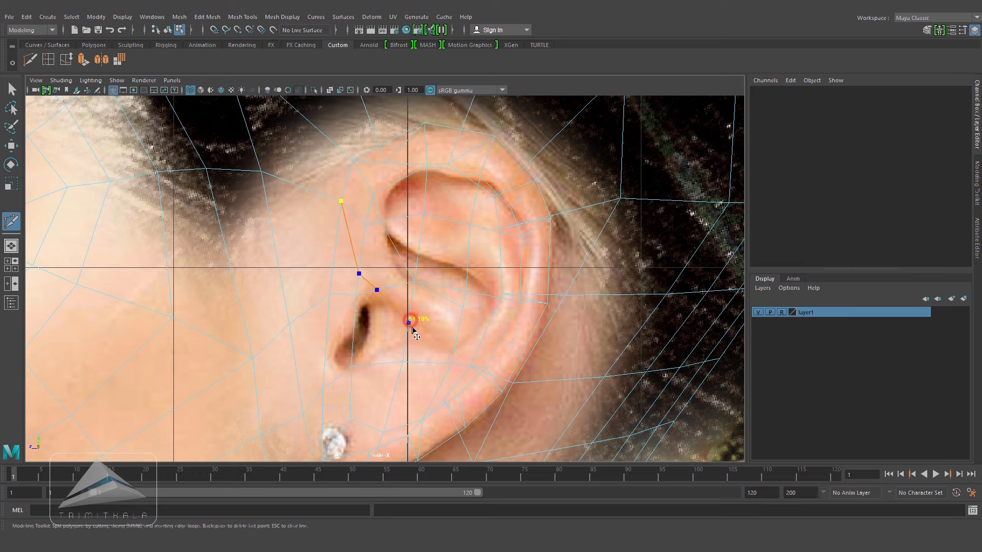
left_click(455, 345)
key("5")
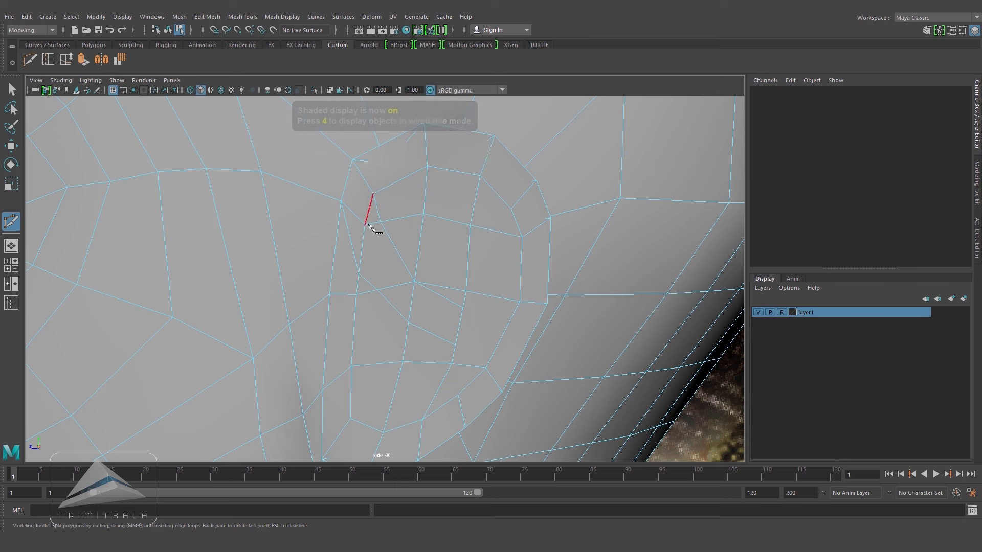
- Delete the leftover edges crossing the front of the inner ear around the two new cuts
left_click(9, 152)
right_click_drag(376, 178, 374, 148)
left_click(371, 189)
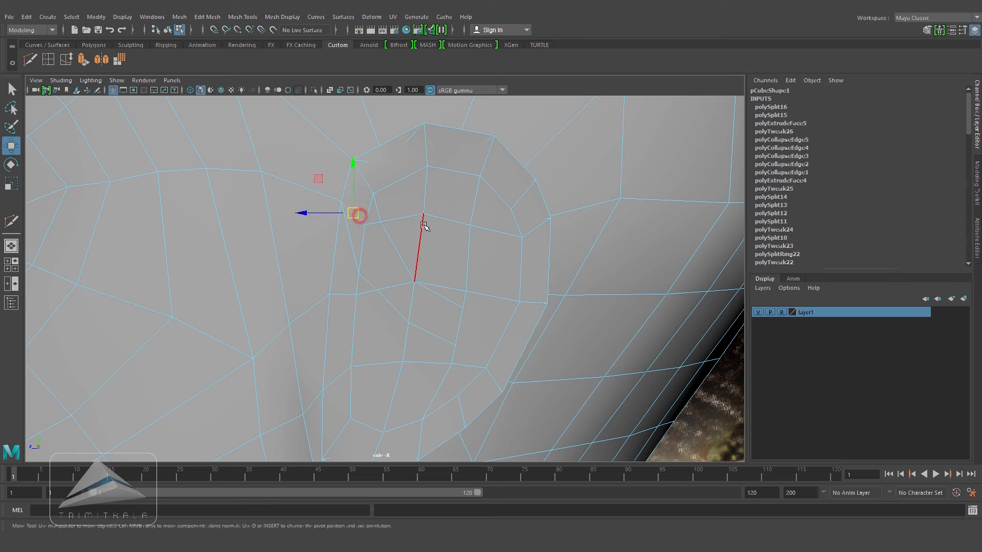
key("Delete")
left_click(370, 217)
key("Delete")
left_click(375, 230)
key("Delete")
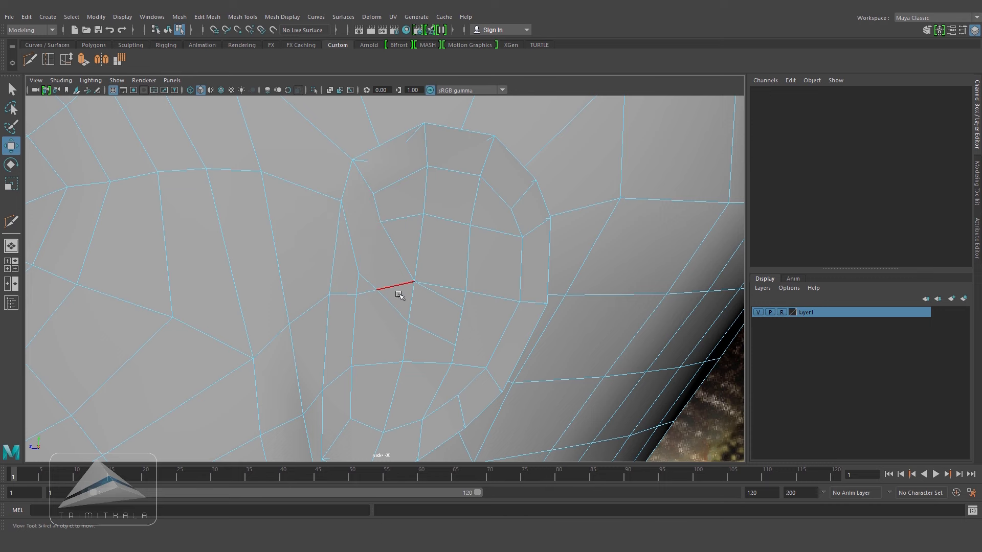
left_click(416, 297)
key("Delete")
- Move the upper front rim vertices of the ear outward to match the reference outline
right_click_drag(417, 250, 373, 261)
left_click(372, 204)
key("4")
left_click_drag(378, 208, 332, 234)
left_click_drag(349, 170, 340, 181)
key("5")
middle_click_drag(474, 190, 479, 241, "alt")
left_click_drag(431, 179, 413, 181)
key("4")
key("5")
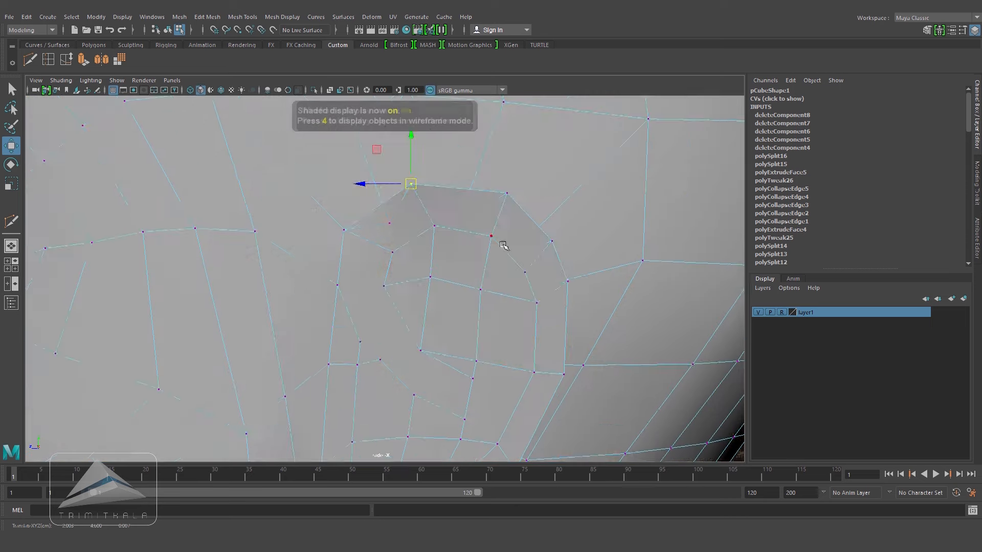
- Reposition the vertices at the front of the inner ear fold to follow the reference
middle_click_drag(499, 246, 495, 149, "alt")
key("4")
left_click_drag(379, 264, 368, 273)
key("5")
right_click_drag(401, 282, 353, 247)
left_click(419, 256)
left_click_drag(422, 260, 407, 246)
key("4")
key("5")
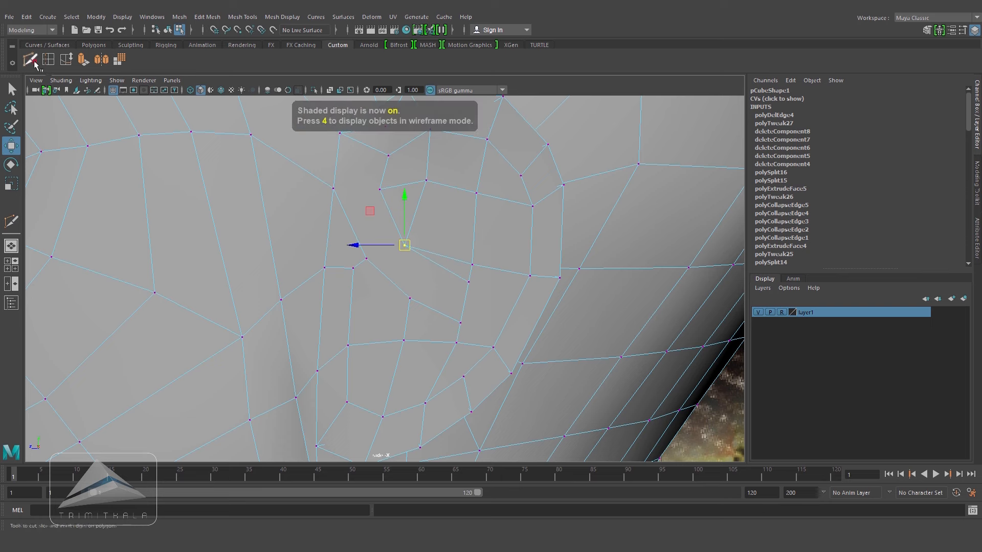
- Connect the front rim vertex to the neighbouring upper inset vertex with a Multi-Cut edge
left_click(31, 60)
left_click(333, 188)
left_click(380, 189)
key("Return")
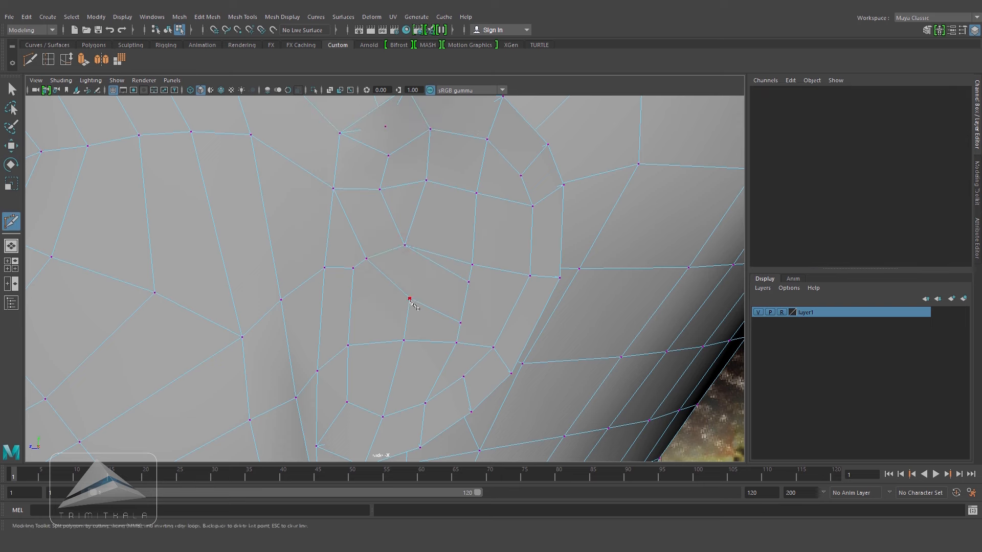
- Adjust the vertex in the middle of the inner ear fold against the reference and return to the shaded perspective view
left_click(11, 146)
key("4")
left_click(439, 264)
key("5")
key("space")
left_click_drag(501, 290, 478, 228, "alt")
scroll(469, 303, "up", 5)
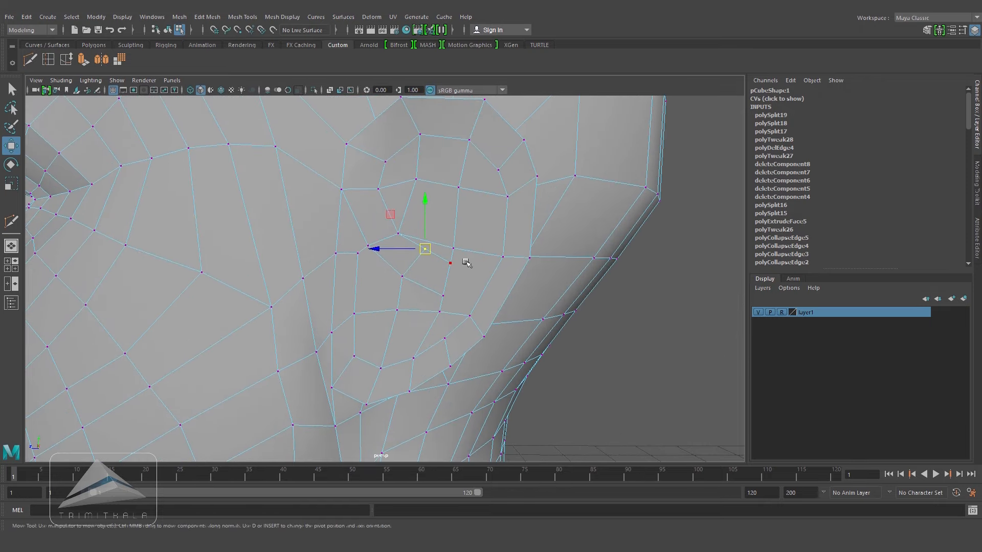
- Select the faces along the inner ear fold and pull them outward to form a ridge
left_click(691, 384)
left_click_drag(484, 281, 409, 278, "alt")
scroll(436, 293, "up", 2)
right_click_drag(405, 247, 405, 276)
left_click(370, 247)
left_click_drag(406, 260, 425, 285, "alt")
left_click(410, 269, "shift")
left_click_drag(353, 303, 362, 298)
left_click_drag(361, 298, 496, 310, "alt")
left_click_drag(504, 271, 522, 240, "alt")
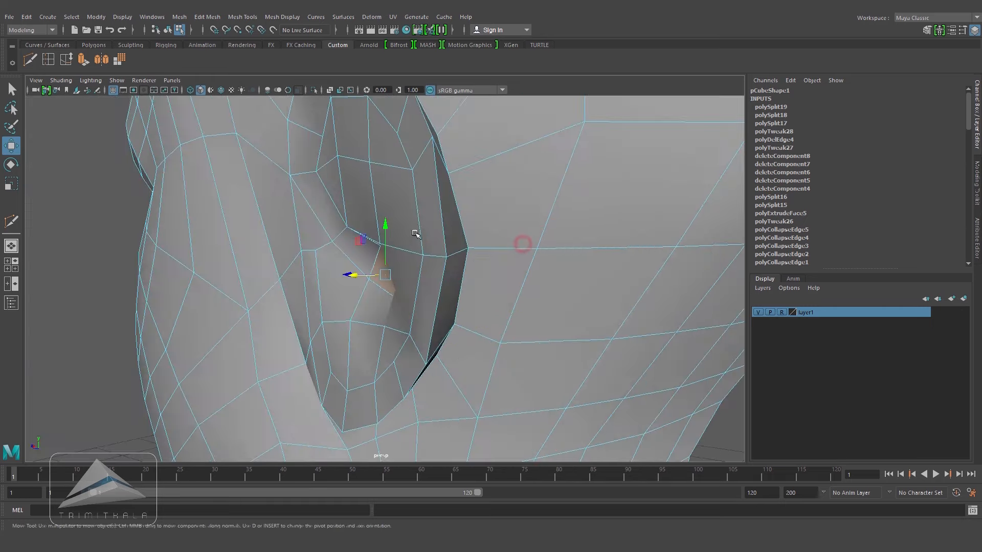
- Select the edge running up from the inner fold ridge and move it to reshape the hollow beside the ridge
right_click(402, 175)
right_click_drag(398, 160, 401, 148)
left_click(374, 188)
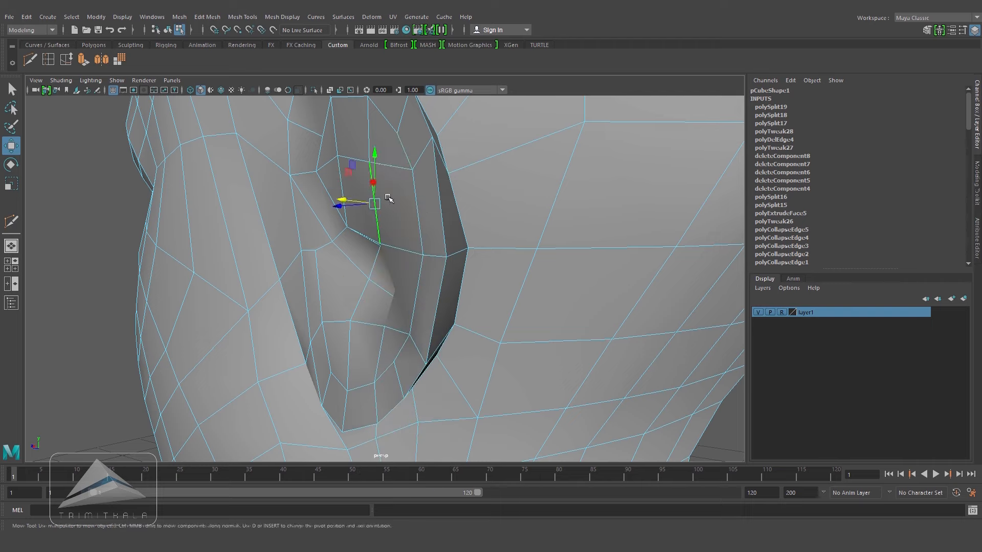
left_click_drag(376, 187, 393, 190, "alt")
left_click_drag(326, 209, 345, 206)
left_click_drag(348, 206, 478, 170, "alt")
- Reposition the neighbouring vertices around the inner ear fold to smooth its shape in the perspective view
right_click_drag(478, 170, 460, 172)
left_click_drag(463, 171, 477, 135)
mouse_move(502, 241)
left_mouse_down("alt")
mouse_move(525, 278)
mouse_move(490, 248)
mouse_move(327, 186)
mouse_move(553, 233)
mouse_move(491, 292)
mouse_move(522, 256)
mouse_move(513, 237)
left_mouse_up("alt")
left_click_drag(508, 230, 513, 231)
left_click_drag(513, 232, 516, 243, "alt")
left_click_drag(526, 204, 523, 203)
left_click_drag(523, 203, 490, 240, "alt")
left_click(598, 265)
left_click_drag(598, 266, 583, 255, "alt")
- Select two edges inside the ear and adjust their placement with the Slide Edge tool
right_click(550, 224)
right_click_drag(551, 224, 551, 196)
left_click(535, 209)
mouse_move(535, 209)
left_mouse_down("alt")
mouse_move(471, 230)
mouse_move(536, 222)
left_mouse_up("alt")
left_click(431, 221, "shift")
left_click_drag(431, 221, 483, 268, "alt")
left_click(72, 64)
left_click(555, 235)
mouse_move(420, 287)
left_mouse_down("alt")
mouse_move(444, 266)
mouse_move(516, 267)
mouse_move(381, 288)
mouse_move(442, 270)
mouse_move(491, 215)
mouse_move(539, 197)
mouse_move(409, 205)
mouse_move(416, 186)
mouse_move(430, 303)
mouse_move(410, 285)
left_mouse_up("alt")
left_click(424, 254)
right_click_drag(409, 285, 555, 292, "alt")
left_click_drag(555, 292, 529, 278, "alt")
- Select the band of faces along the ear's rim, from the lower back edge over the top to the front fold
right_click_drag(526, 248, 527, 282)
key("space")
left_click_drag(556, 314, 613, 316)
left_click(513, 332)
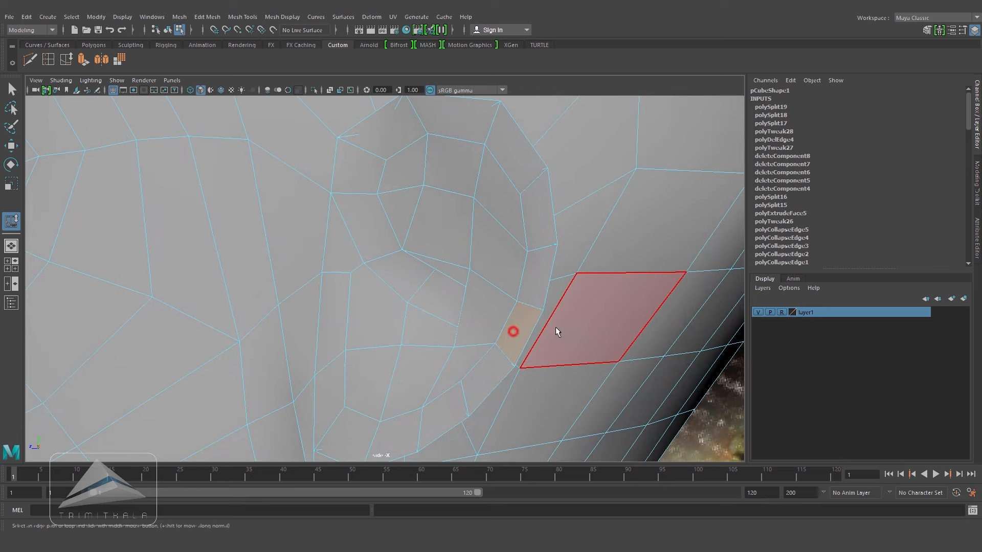
key("4")
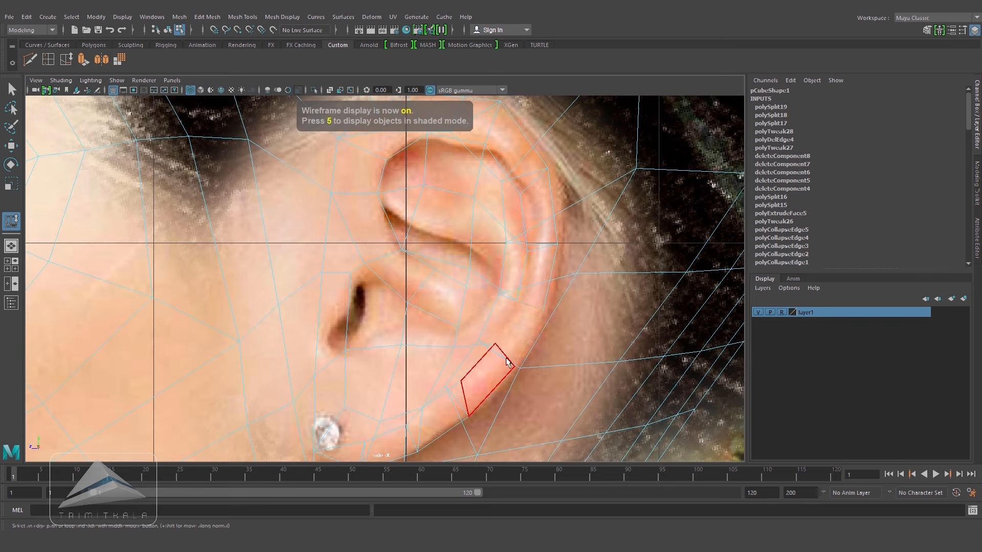
key("5")
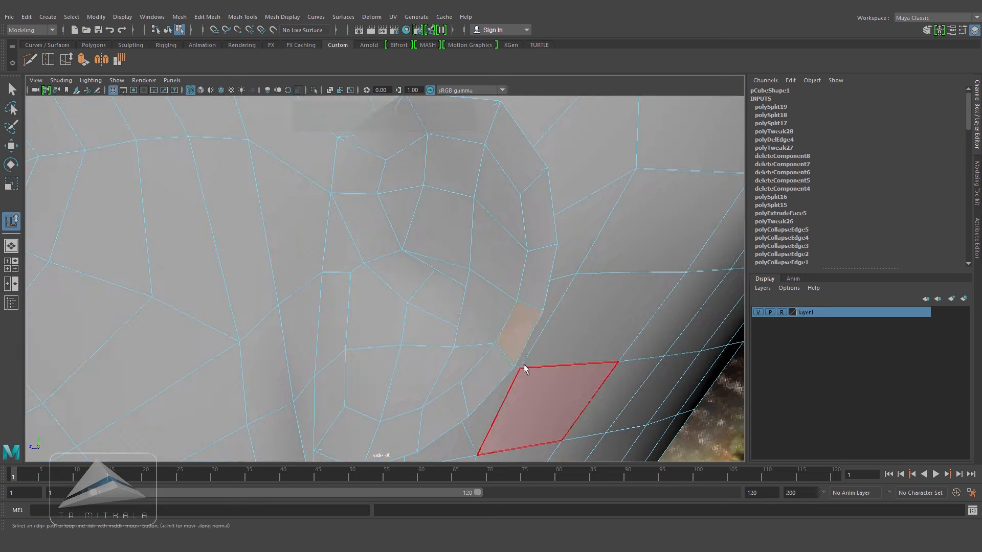
left_click(538, 287, "shift")
left_click(545, 217, "shift")
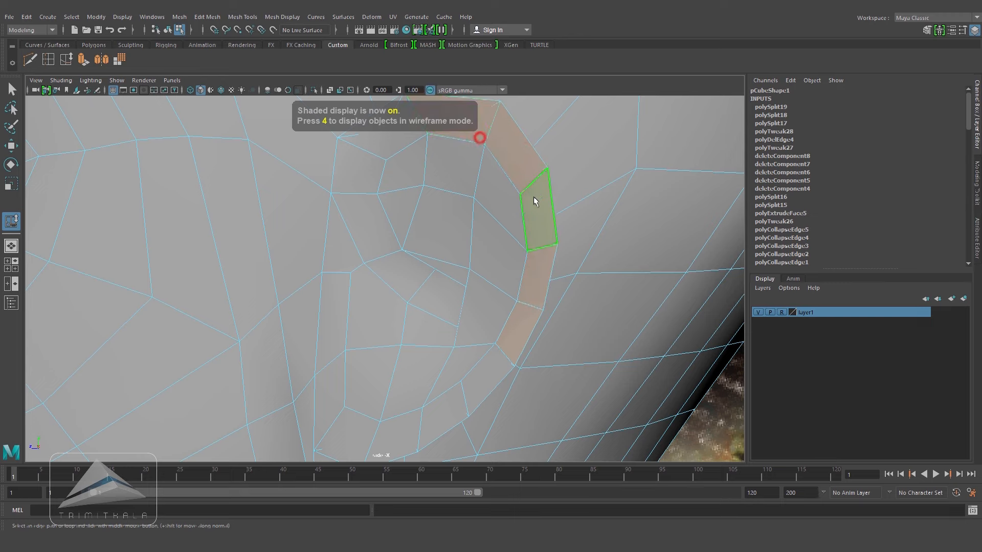
middle_click_drag(528, 194, 555, 238, "alt")
left_click(412, 179, "shift")
left_click(386, 220, "shift")
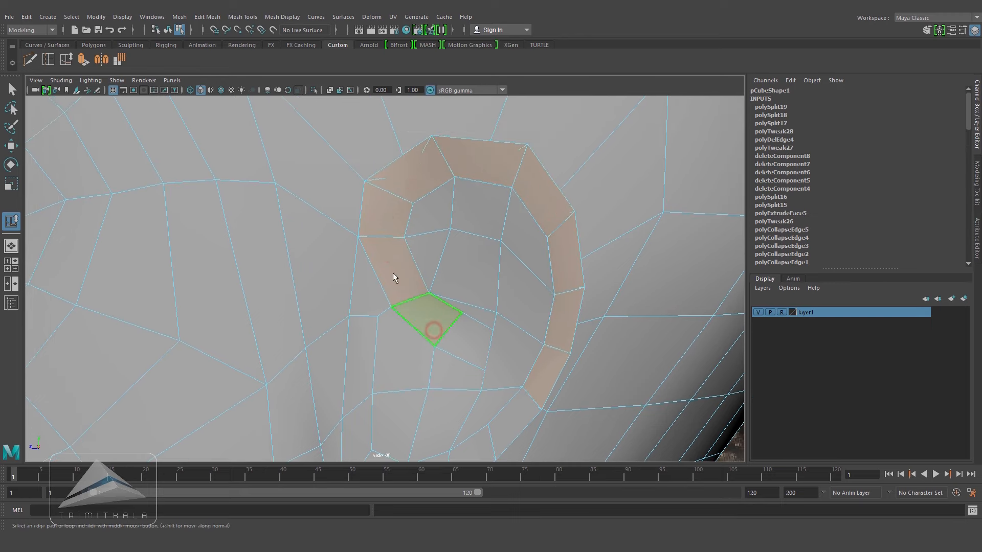
- Extrude the selected rim faces outward with a Local Translate Z of about 0.077
key("space")
left_click_drag(596, 394, 618, 368)
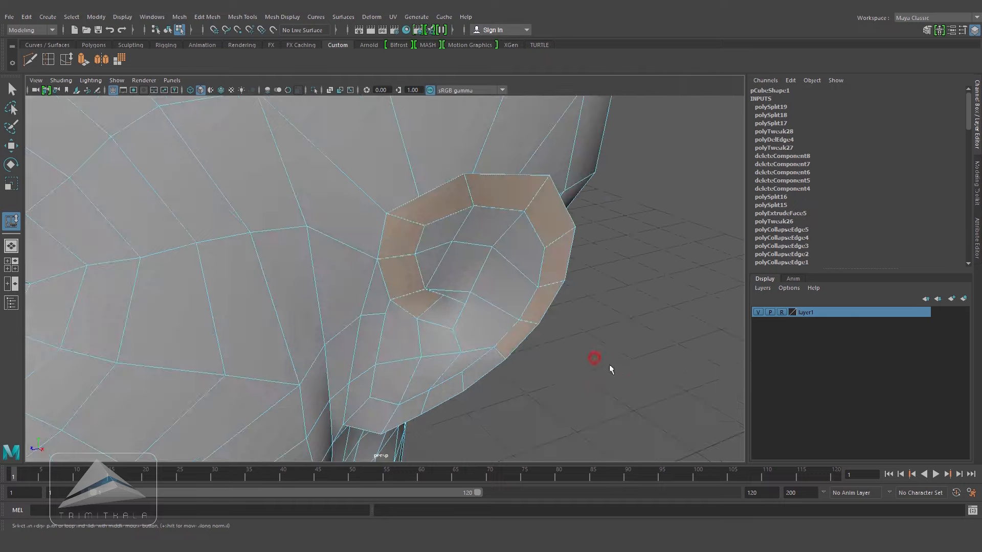
left_click(83, 60)
left_click_drag(454, 250, 517, 248, "alt")
mouse_move(493, 217)
left_mouse_down()
mouse_move(532, 247)
mouse_move(426, 226)
mouse_move(493, 226)
left_mouse_up()
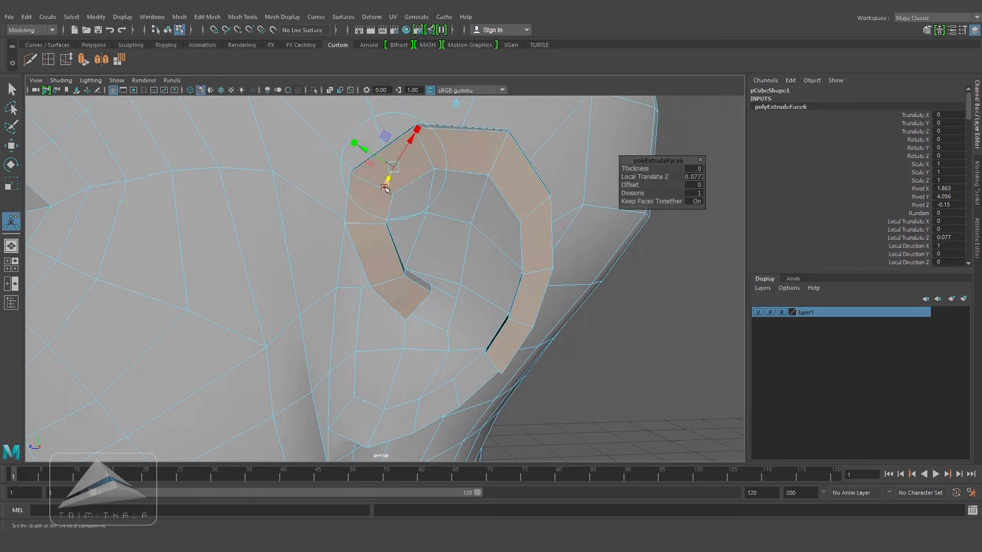
left_click_drag(394, 171, 516, 204, "alt")
left_click(585, 342)
- Spin the edge beside the front end of the extruded rim to redirect it across the adjoining faces
left_click_drag(561, 302, 437, 301, "alt")
right_click_drag(381, 287, 383, 187)
left_click(366, 288)
mouse_move(366, 289)
left_mouse_down("alt")
mouse_move(377, 325)
mouse_move(357, 346)
mouse_move(318, 337)
mouse_move(461, 313)
mouse_move(486, 279)
mouse_move(480, 318)
mouse_move(460, 312)
left_mouse_up("alt")
key("w")
left_click(439, 301)
left_click_drag(529, 315, 526, 313, "alt")
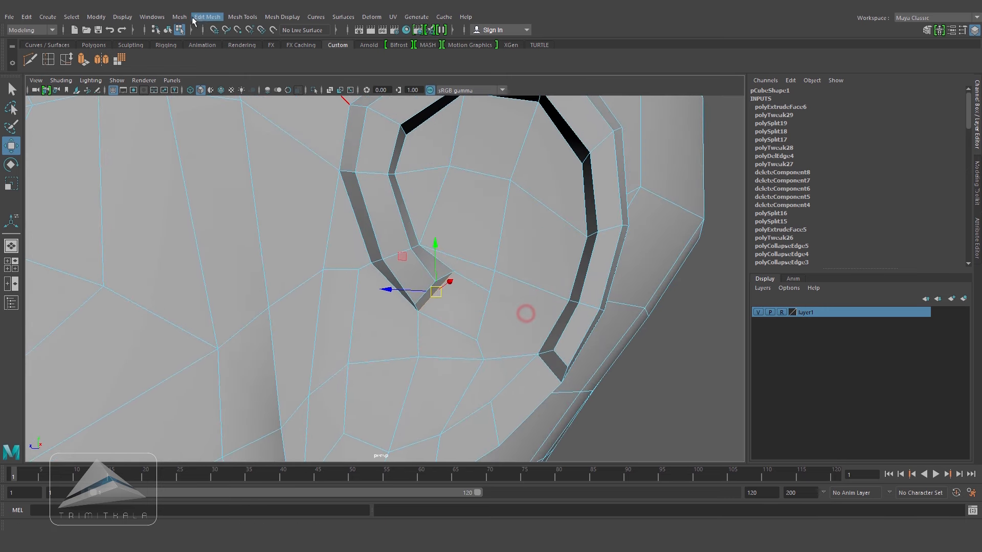
left_click(213, 17)
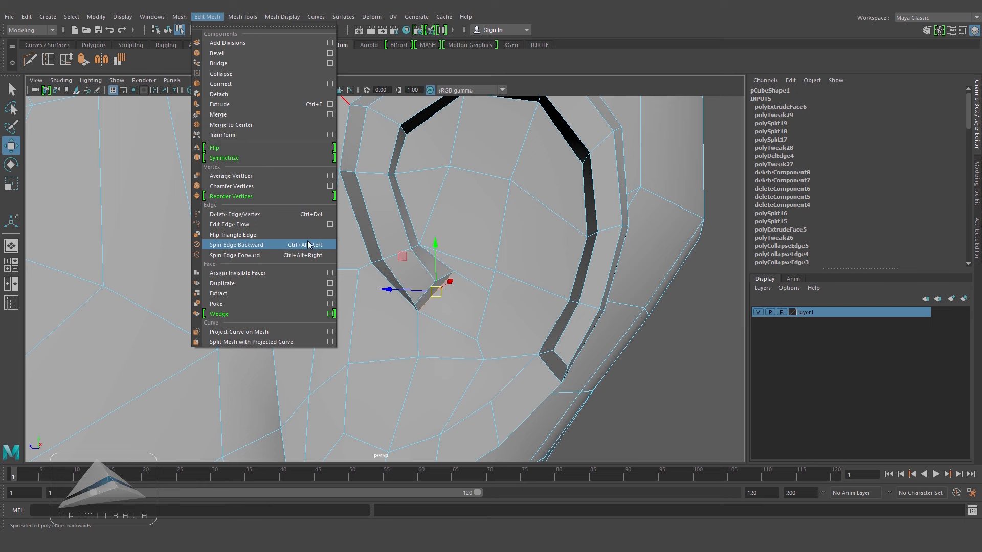
left_click(679, 397)
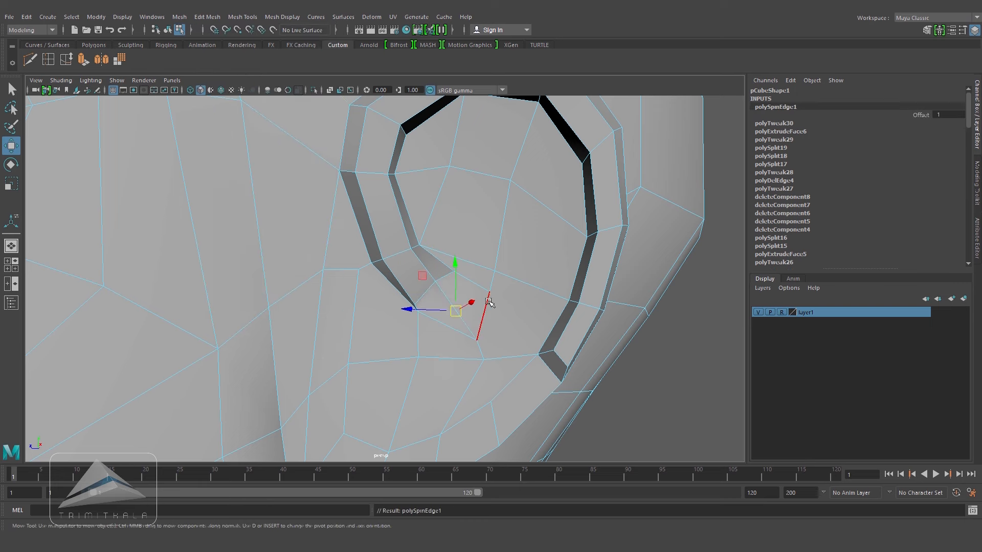
- Compare the fold with the side reference and move the vertex near the front end of the extruded rim
left_click_drag(651, 362, 507, 333, "alt")
key("4")
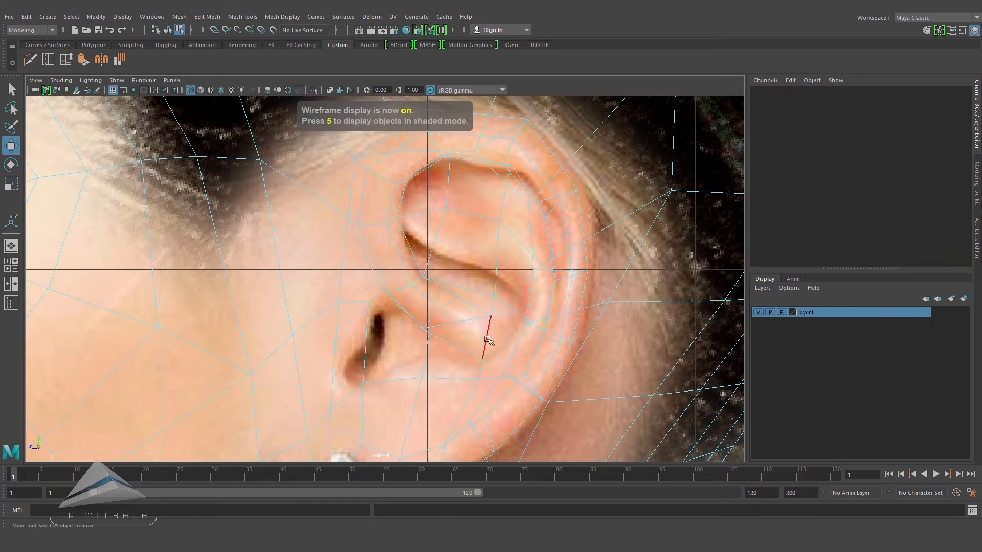
key("5")
scroll(502, 307, "up", 5)
right_click_drag(442, 259, 390, 245)
left_click(432, 306)
left_click_drag(432, 302, 511, 258, "alt")
left_click_drag(453, 268, 522, 289, "alt")
left_click(633, 388)
- Spin the edge at the lower back end of the extruded rim forward
right_click_drag(522, 289, 541, 358, "alt")
middle_click_drag(541, 357, 467, 318, "alt")
right_click_drag(465, 247, 467, 217)
left_click(474, 319)
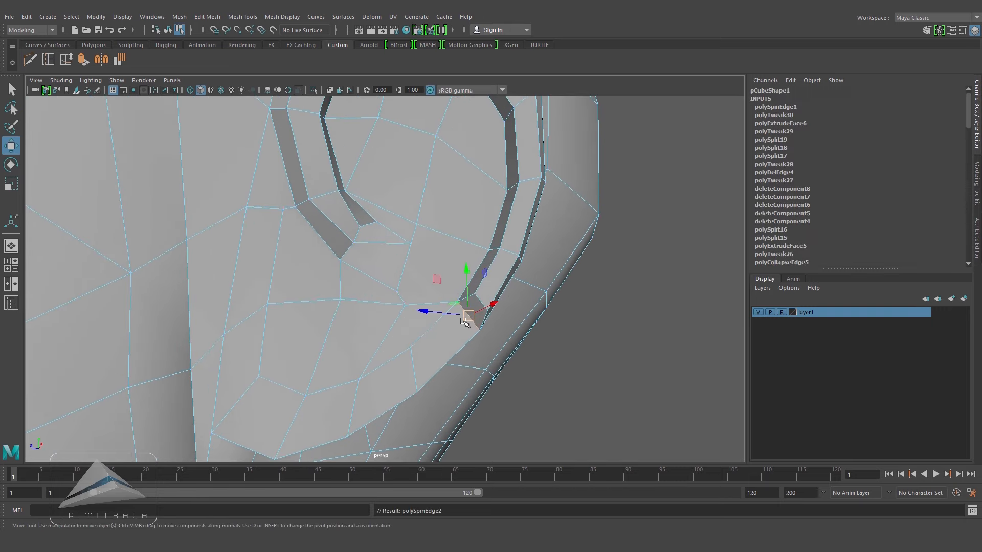
key("ctrl+alt+Right")
left_click(658, 335)
- Adjust the vertex on the ear's lower back edge, just below the end of the extruded rim
left_click_drag(504, 315, 452, 278, "alt")
left_click(393, 300)
left_click_drag(408, 323, 485, 327, "alt")
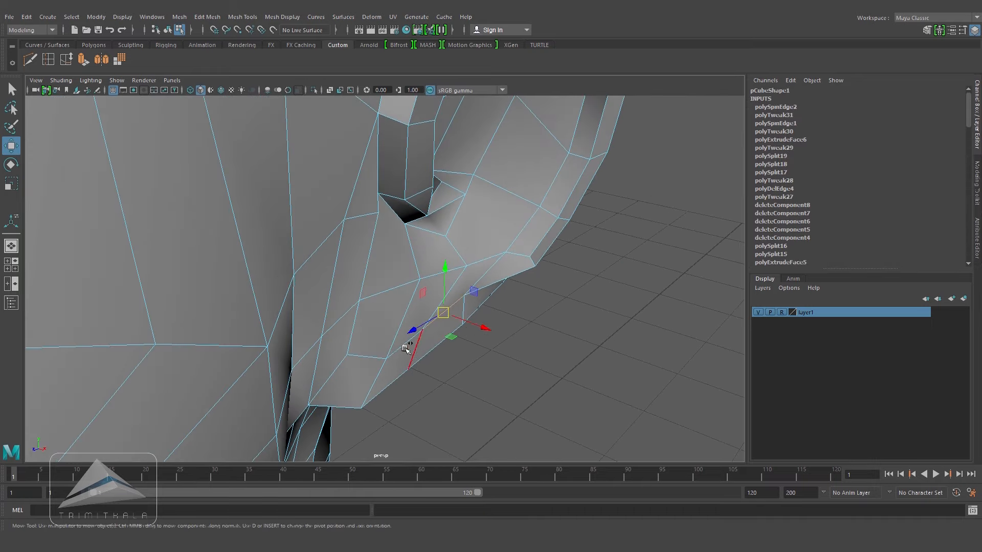
left_click_drag(371, 359, 495, 269, "alt")
right_click_drag(493, 248, 443, 249)
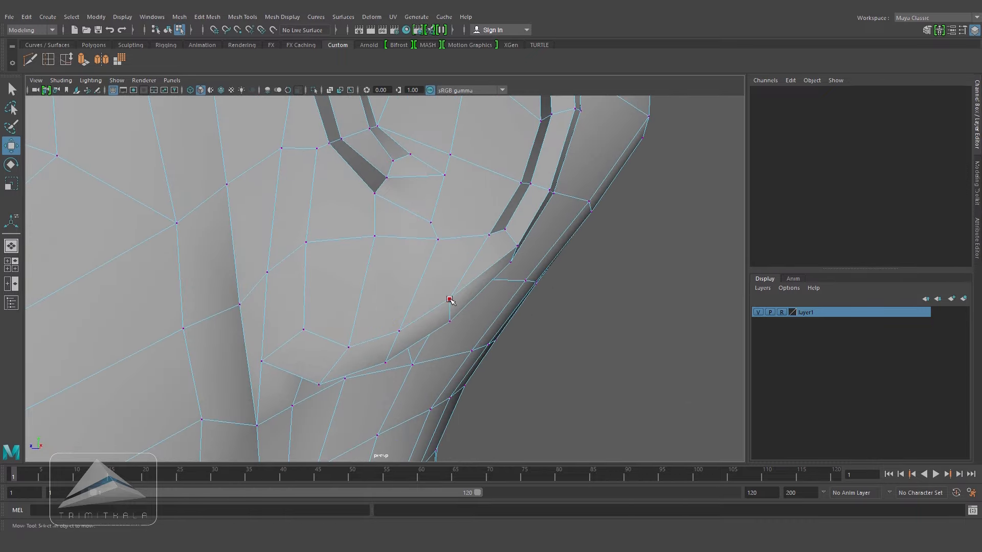
left_click(450, 300)
left_click_drag(451, 302, 559, 361, "alt")
left_click_drag(524, 324, 522, 323)
left_click(582, 261)
- Multi-Cut an edge line along the reference's inner crease, from the front inner rim to the vertex beneath the fold
left_click_drag(582, 261, 521, 283, "alt")
key("space")
left_click_drag(522, 283, 548, 286)
key("4")
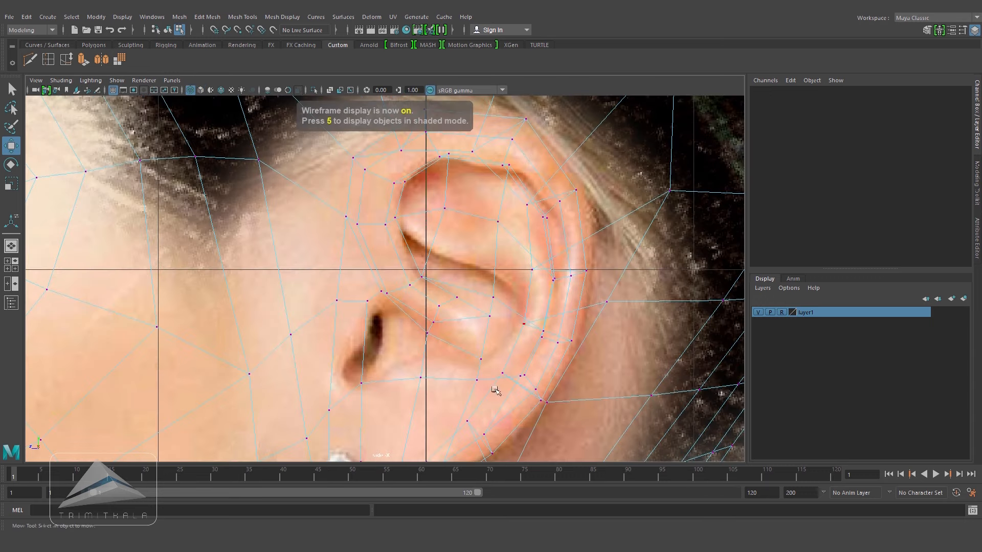
key("5")
right_click_drag(479, 254, 491, 244, "alt")
middle_click_drag(490, 244, 480, 256, "alt")
key("4")
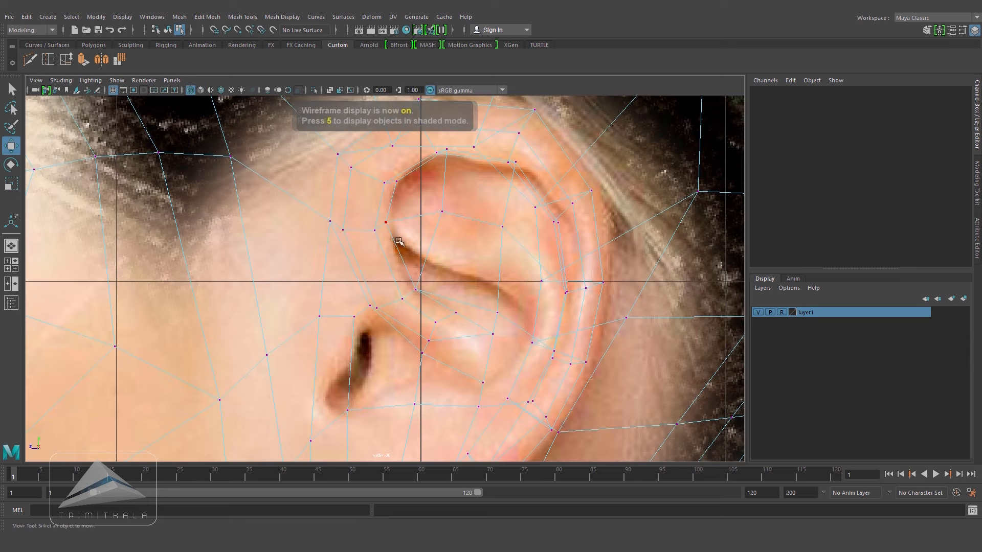
left_click(29, 61)
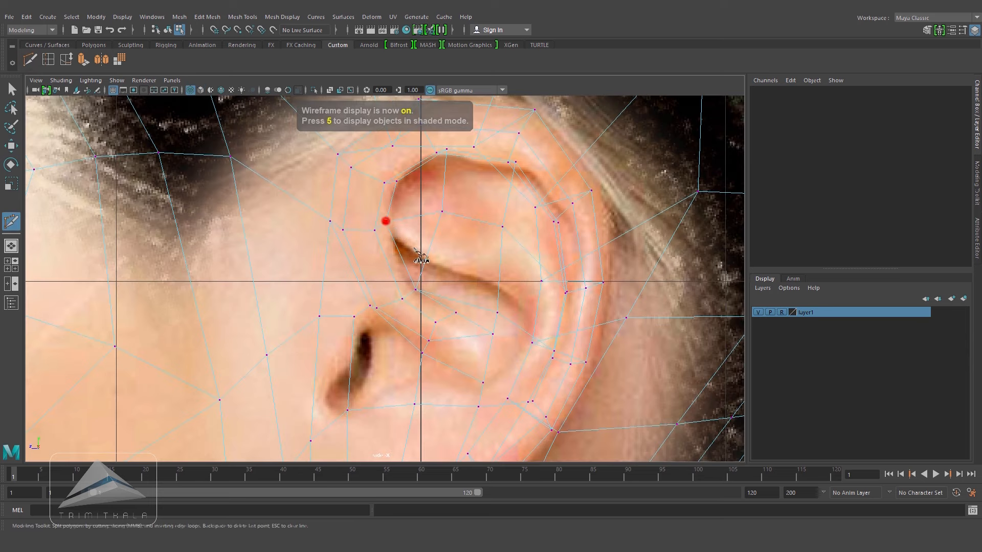
left_click(386, 222)
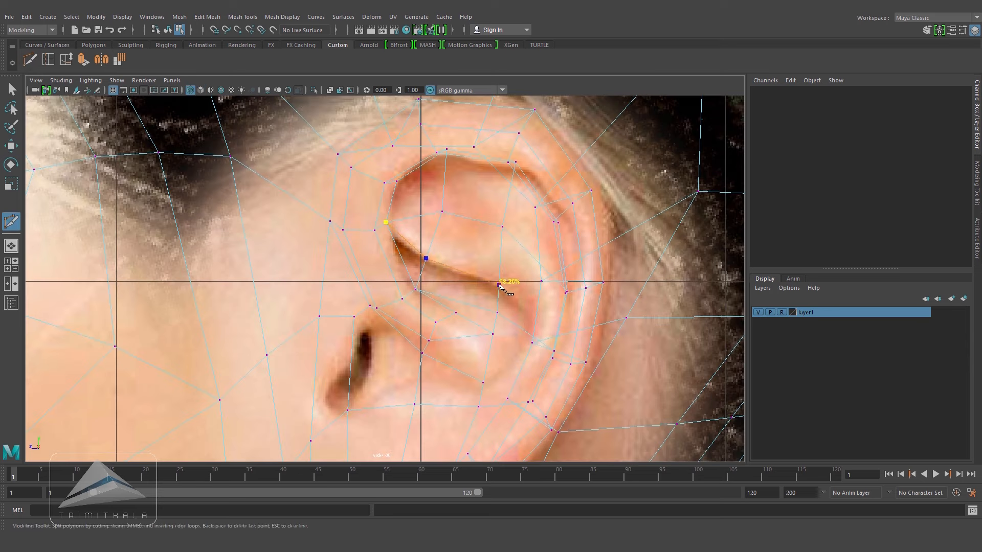
key("5")
key("4")
left_click(528, 334)
key("5")
key("4")
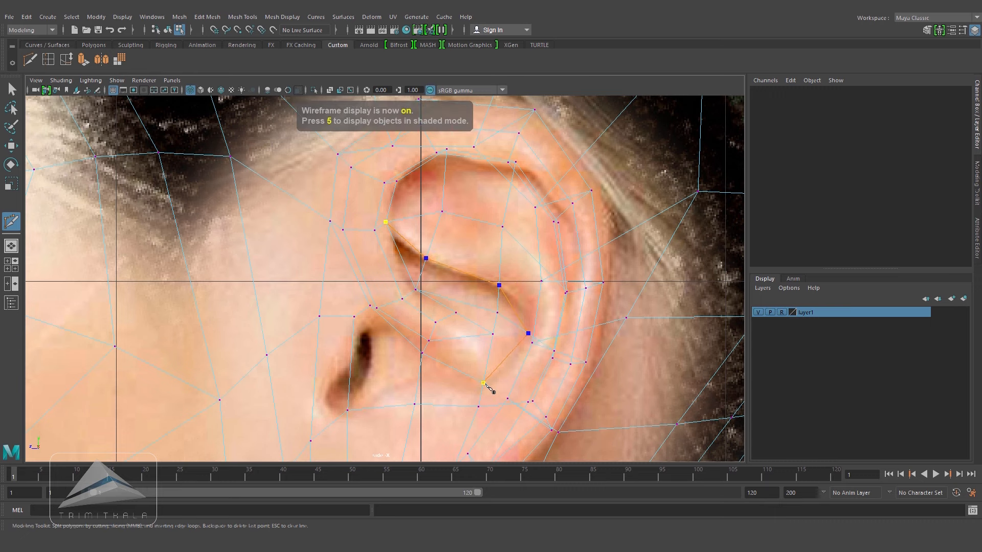
left_click(486, 383)
key("5")
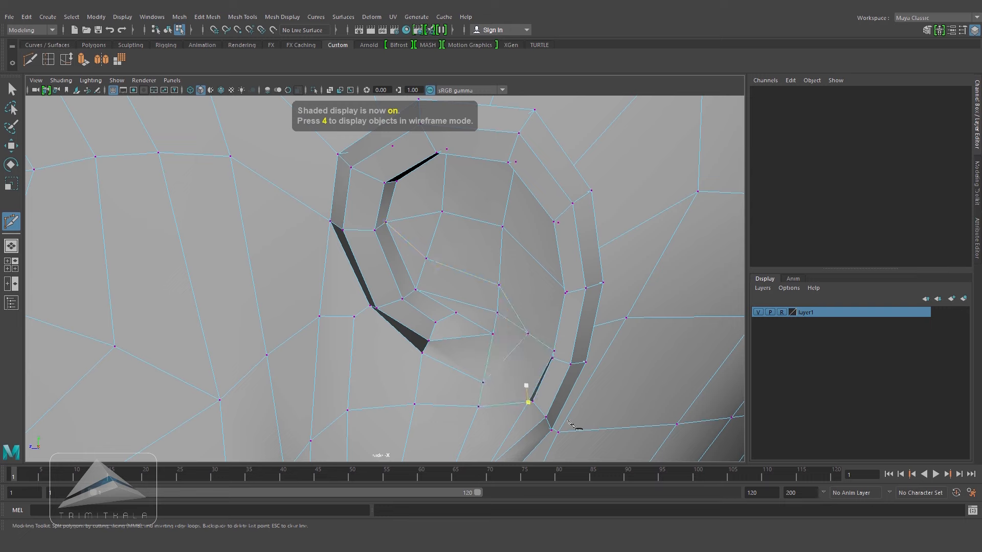
key("Return")
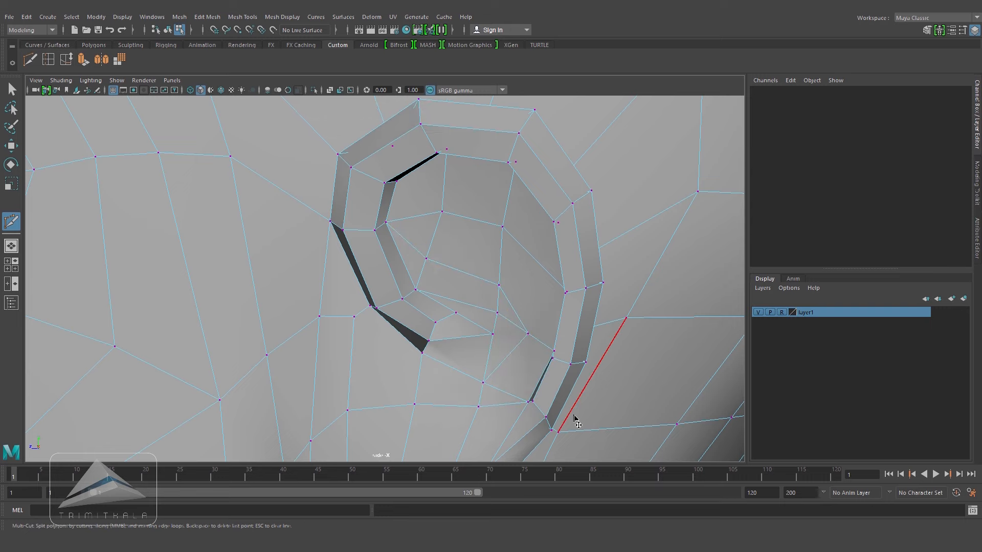
- Cut an edge line down the inside of the back rim, from its upper back corner to its lower end
key("4")
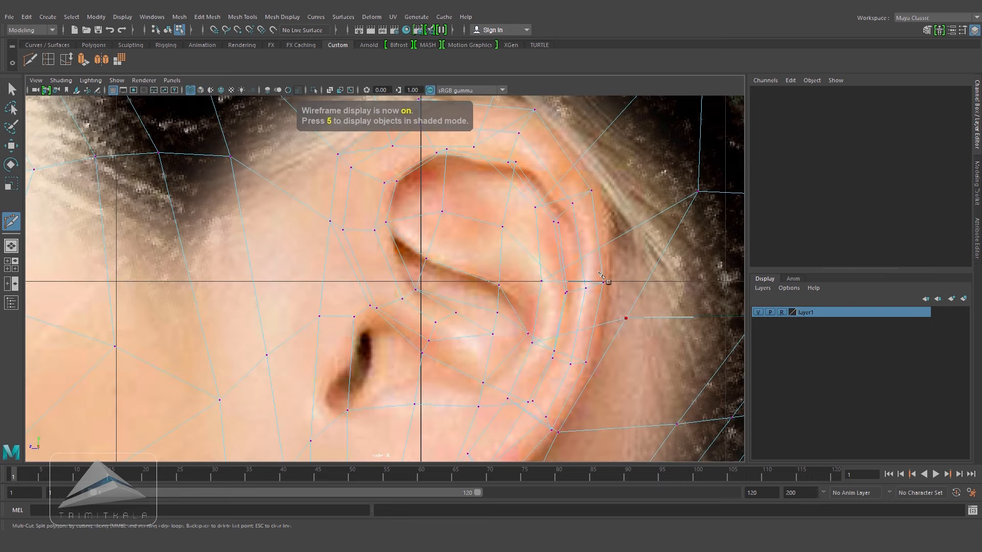
key("6")
key("space")
mouse_move(554, 218)
left_mouse_down()
mouse_move(553, 189)
mouse_move(539, 243)
left_mouse_up()
left_click(510, 183)
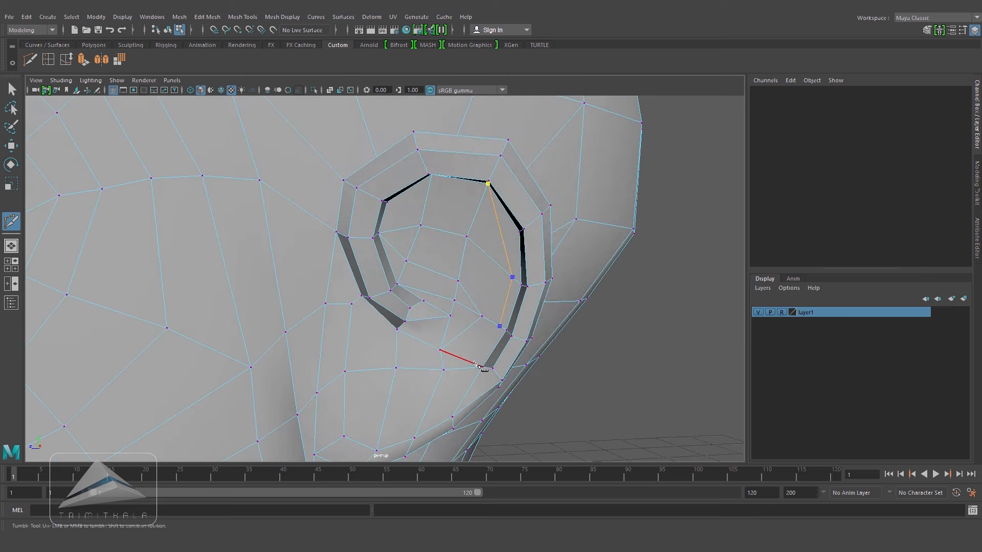
left_click_drag(568, 381, 529, 333, "alt")
scroll(521, 340, "up", 2)
left_click(543, 327)
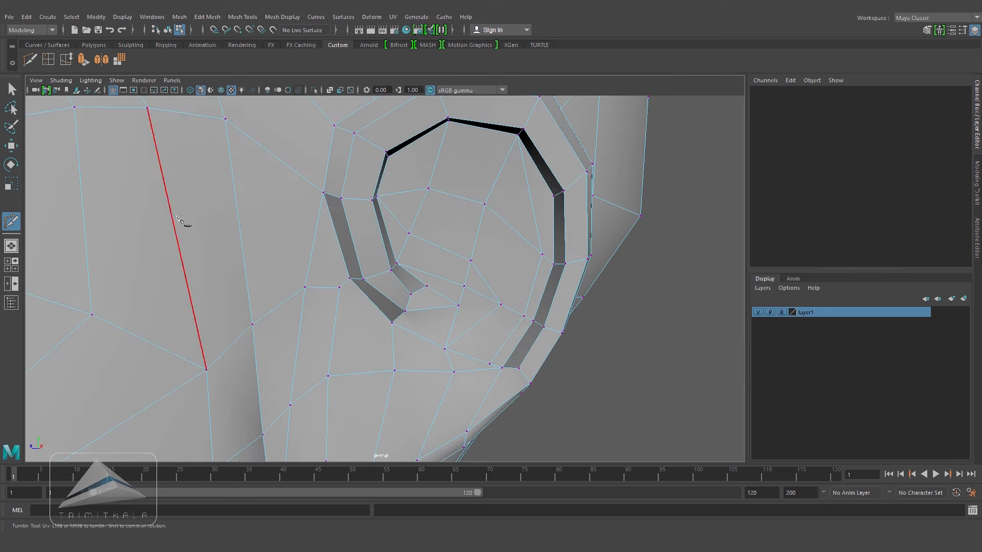
- Delete the old edges inside the upper ear hollow to leave one open face
left_click(408, 192, "shift")
left_click(417, 206, "shift")
left_click(455, 196, "shift")
left_click(496, 184, "shift")
left_click(503, 219, "shift")
left_click(477, 230, "shift")
key("Delete")
left_click_drag(468, 250, 445, 179, "alt")
- Multi-Cut new edges from the upper front rim corner through the hollow to the crease and back rim
left_click(33, 61)
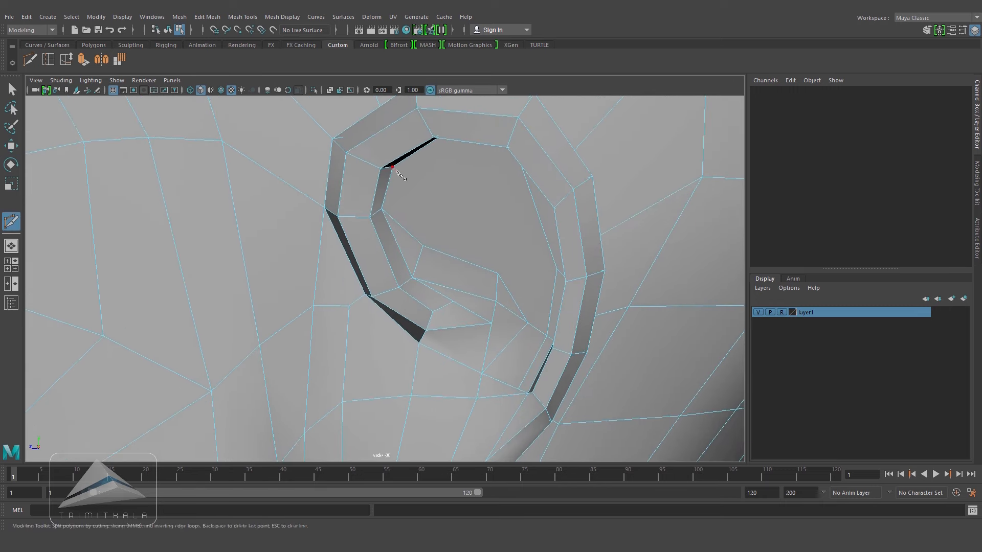
left_click(392, 168)
key("4")
key("5")
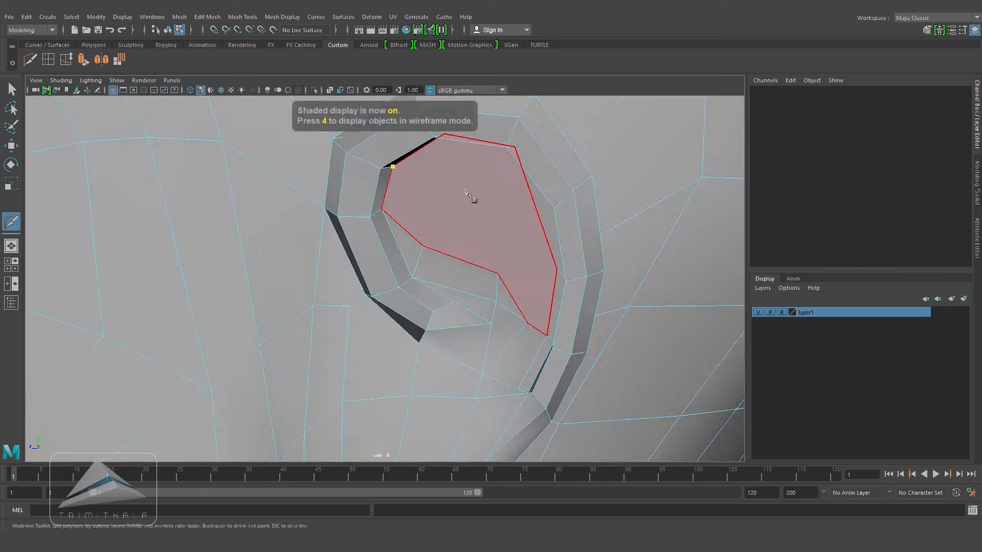
left_click(459, 193)
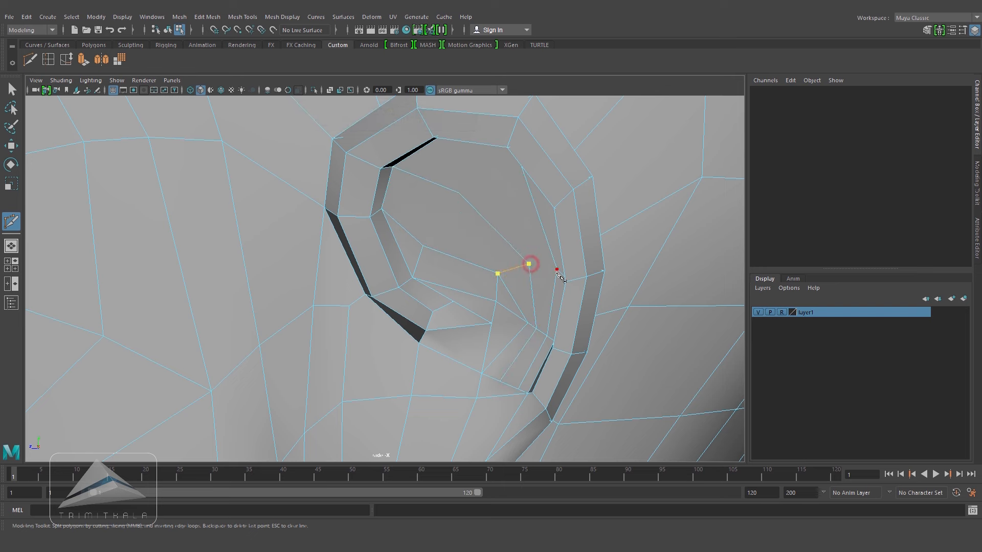
- Cut two curved edge lines around the upper hollow, from the front crease edge to the back rim
left_click_drag(563, 277, 416, 239, "alt")
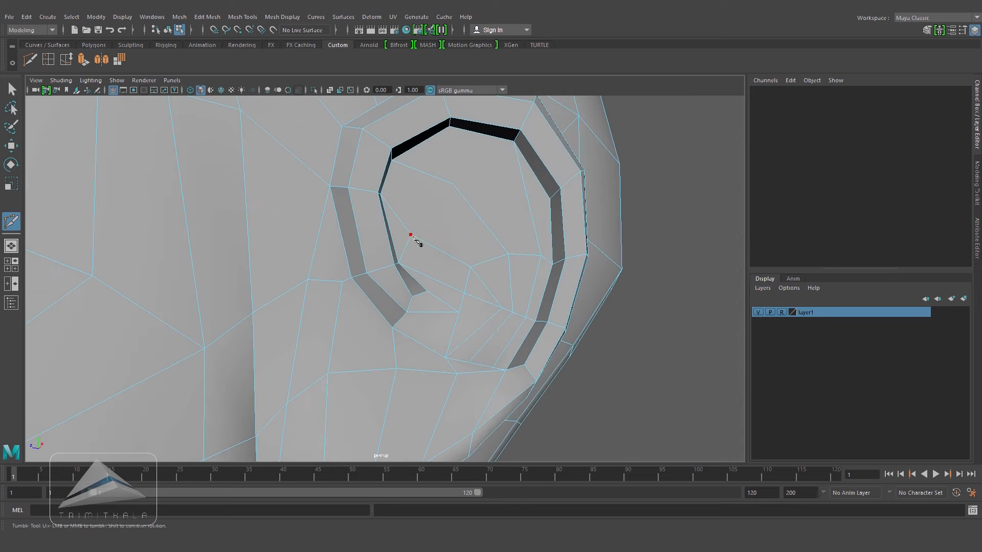
left_click(454, 185)
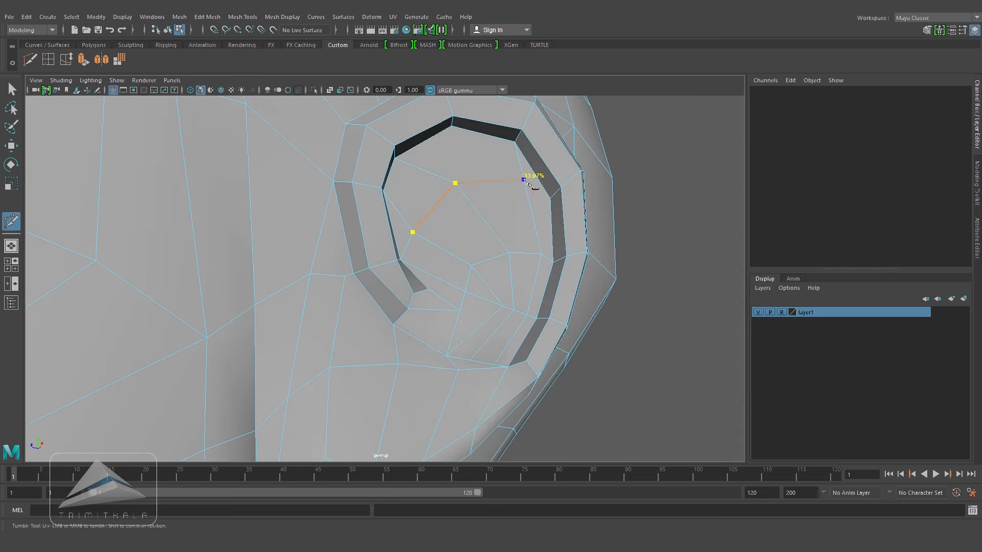
left_click_drag(524, 180, 509, 186, "alt")
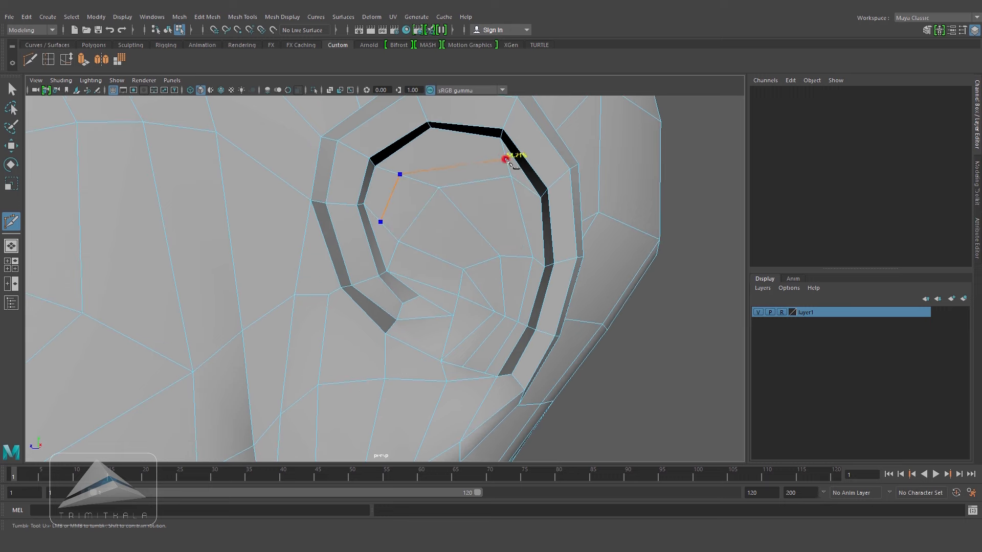
- Reposition the two upper vertices of the outer cut line inside the ear hollow in the side view
key("space")
left_click_drag(501, 229, 542, 257)
right_click_drag(419, 180, 375, 179)
key("w")
left_click(418, 179)
left_click_drag(419, 180, 428, 174)
left_click(521, 164)
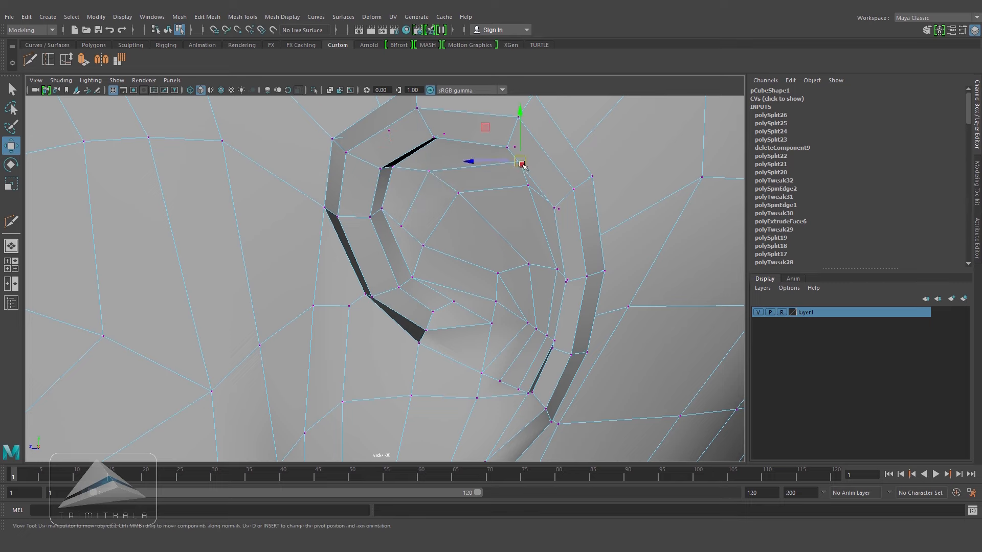
- Adjust the vertices at the front ends of the curved cut lines against the side reference photo
left_click(401, 226)
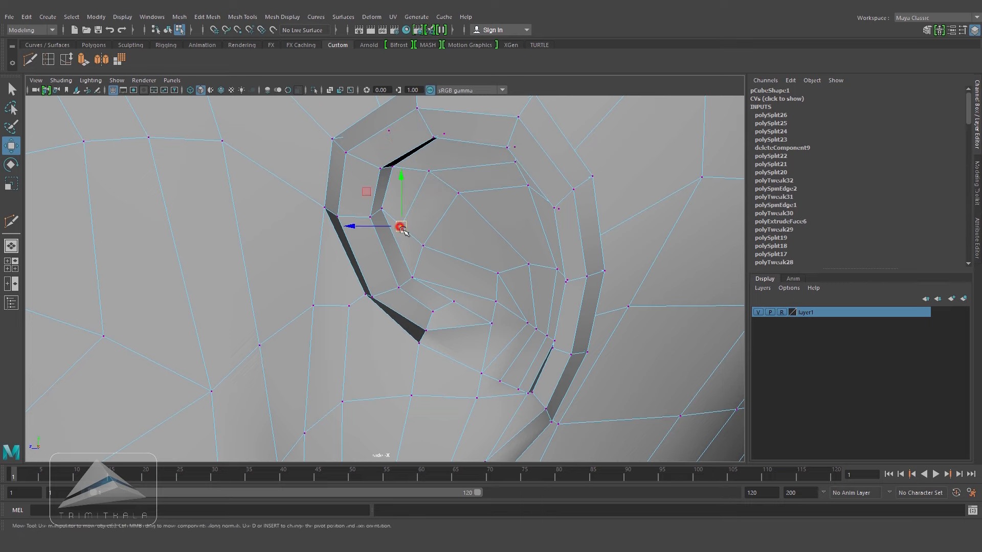
key("4")
left_click(426, 249)
key("5")
key("4")
left_click_drag(424, 247, 432, 249)
key("5")
key("space")
mouse_move(510, 274)
left_mouse_down()
mouse_move(544, 263)
mouse_move(568, 294)
left_mouse_up()
key("space")
left_click_drag(570, 293, 547, 333)
middle_click_drag(548, 333, 537, 318, "alt")
right_click_drag(536, 317, 572, 301, "alt")
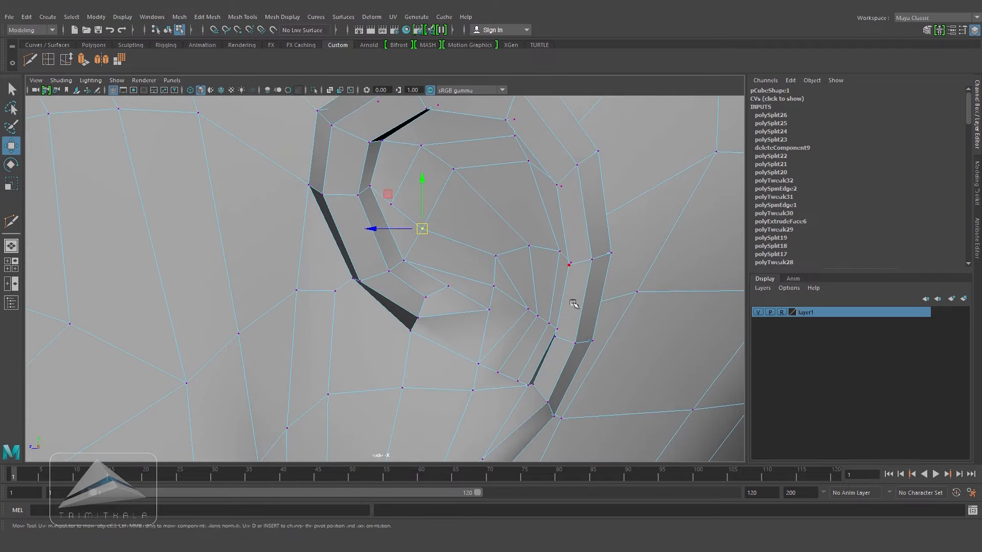
key("4")
key("5")
- Select the curved edge line inside the upper ear hollow and slide it along the surface with Slide Edge
key("space")
mouse_move(539, 319)
left_mouse_down()
mouse_move(562, 256)
mouse_move(547, 303)
left_mouse_up()
right_click_drag(510, 199, 509, 166)
left_click(451, 206)
left_click(491, 185, "shift")
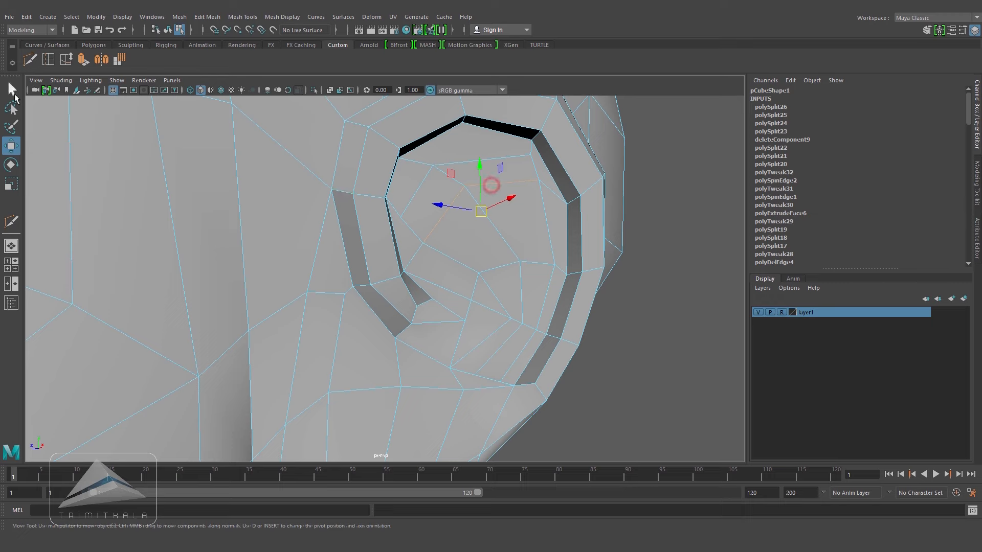
left_click(67, 60)
middle_click_drag(513, 227, 540, 239)
left_click_drag(541, 239, 551, 291, "alt")
left_click(553, 292)
- Select the faces of the hollow's upper floor and lower back strip and extrude them inward
right_click_drag(427, 185, 421, 211)
left_click_drag(441, 218, 391, 210, "alt")
left_click(390, 208)
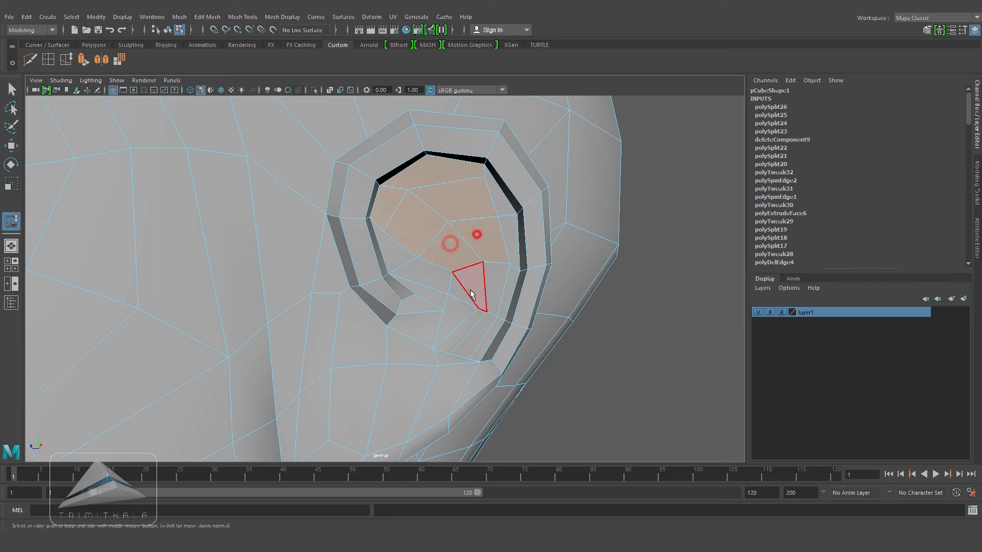
left_click(470, 325, "shift")
left_click_drag(501, 335, 539, 338, "alt")
left_click(83, 65)
left_click_drag(552, 265, 519, 223, "alt")
left_click_drag(520, 224, 494, 228)
left_click_drag(507, 230, 472, 214)
left_click(621, 329)
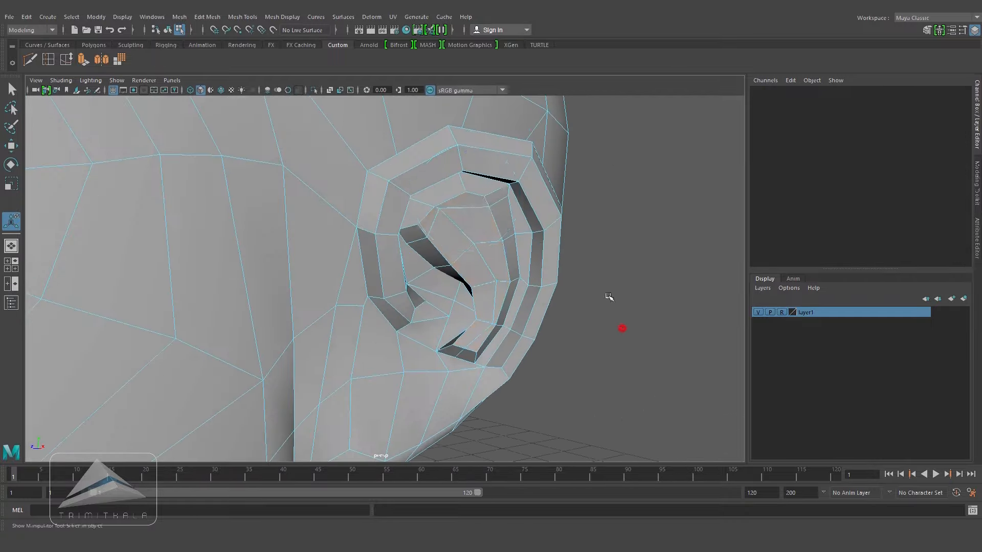
- Slide the edges along the back of the extruded hollow floor outward toward the inner rim
left_click_drag(609, 298, 588, 287, "alt")
right_click_drag(594, 288, 651, 289, "alt")
left_click_drag(593, 273, 555, 255, "alt")
right_click_drag(517, 219, 518, 192)
left_click_drag(526, 191, 547, 183, "alt")
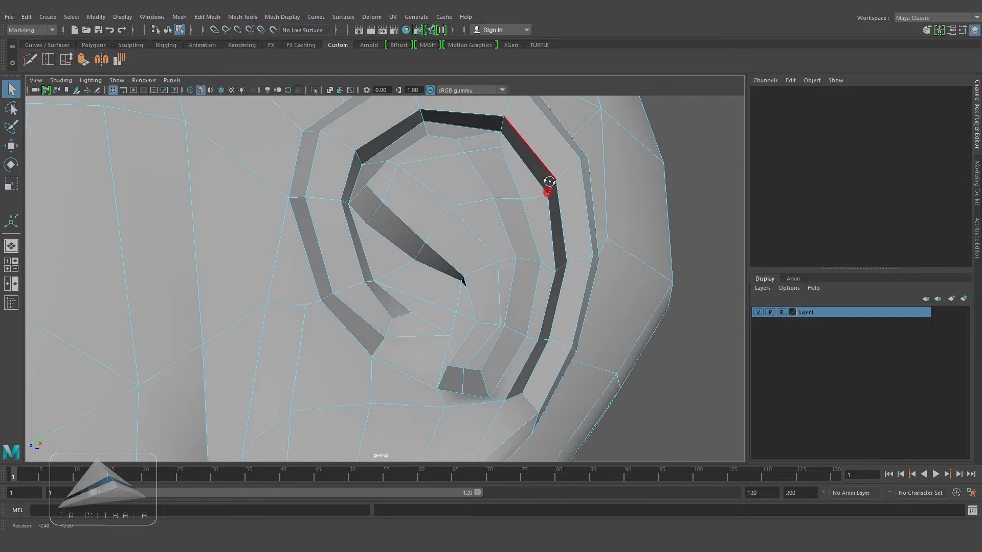
left_click(519, 190)
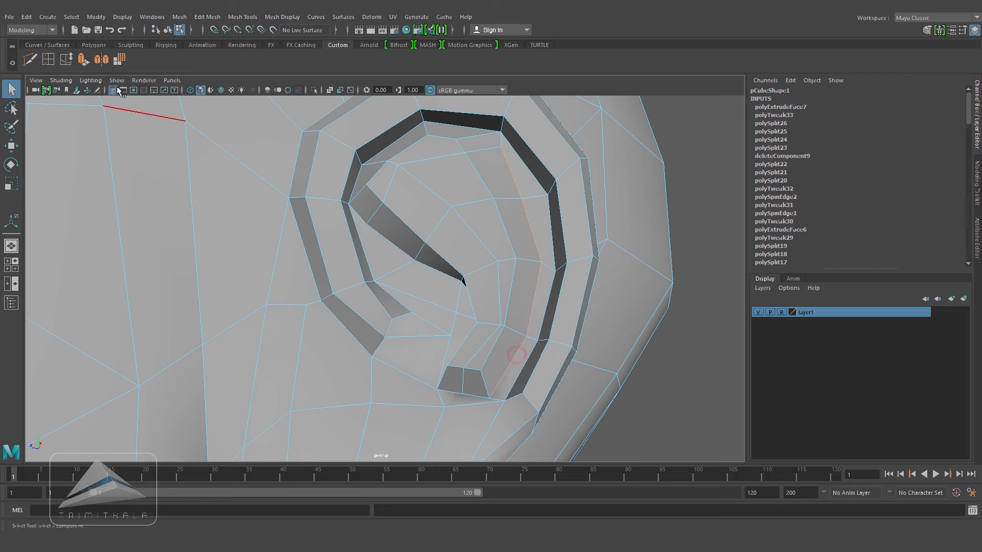
left_click(73, 64)
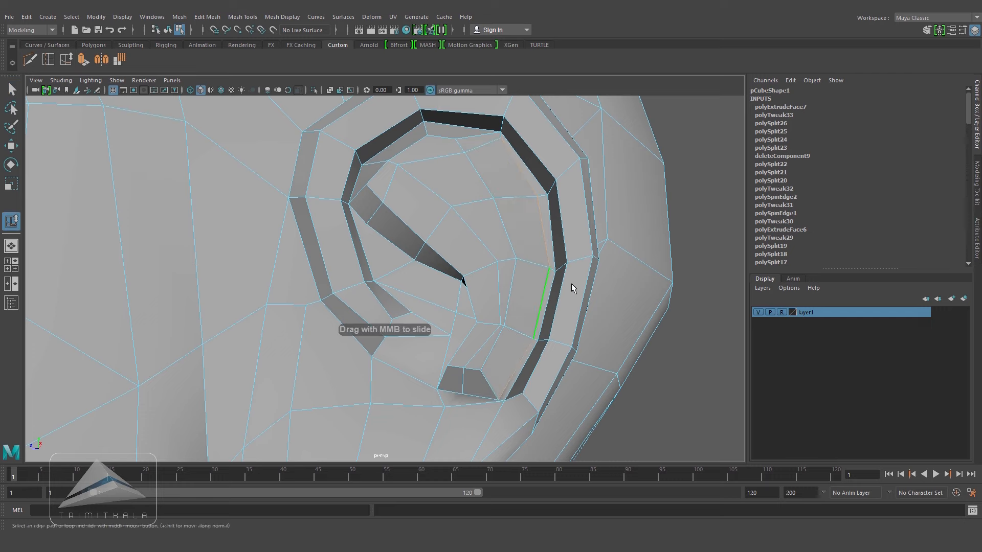
left_click_drag(574, 283, 528, 265, "alt")
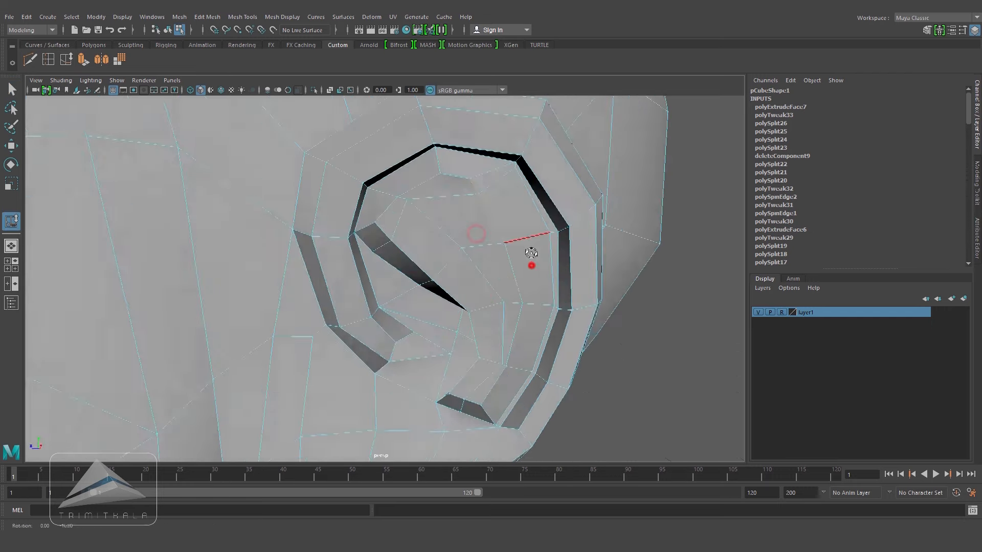
- Adjust the back end of the extruded crease and compare it with the side reference photo
left_click(11, 148)
left_click_drag(441, 295, 457, 292)
key("space")
mouse_move(458, 290)
left_mouse_down()
mouse_move(541, 289)
mouse_move(526, 273)
mouse_move(577, 261)
left_mouse_up()
key("4")
key("5")
key("space")
mouse_move(632, 279)
left_mouse_down("alt")
mouse_move(635, 223)
mouse_move(599, 320)
mouse_move(584, 304)
left_mouse_up("alt")
left_click_drag(583, 304, 531, 266, "alt")
left_click_drag(499, 344, 545, 375, "ctrl")
left_click_drag(547, 358, 589, 274, "alt")
- Box-select a group of ear vertices from a rotated view and shift them slightly
left_click_drag(588, 276, 280, 263, "alt")
key("F9")
left_click(294, 196)
left_click_drag(254, 191, 529, 294)
left_click_drag(591, 196, 587, 198)
left_click_drag(586, 215, 568, 307, "alt")
- Slide the two edges at the back of the ear hollow with Slide Edge
right_click_drag(517, 212, 517, 184)
left_click_drag(517, 194, 562, 220, "alt")
left_click(576, 228)
left_click(574, 283, "shift")
left_click(66, 60)
left_click(687, 321)
- Slide the run of six edges curving from the top of the hollow to its lower back
left_click_drag(687, 321, 567, 294, "alt")
left_click(427, 146)
left_click(455, 166, "shift")
left_click(482, 199, "shift")
left_click(512, 257, "shift")
left_click(493, 315, "shift")
left_click(471, 348, "shift")
left_click_drag(652, 347, 607, 252, "alt")
left_click(606, 252)
- Move the three connected edges down the back of the ear hollow to reshape its inner wall
left_click(521, 209)
left_click(533, 255, "shift")
left_click(534, 304, "shift")
left_click_drag(532, 348, 568, 358, "alt")
left_click(11, 146)
left_click_drag(561, 264, 583, 296)
left_click(634, 245)
- Reposition the components around the upper inner hollow, checking its depth from several angles
left_click_drag(634, 245, 312, 321, "alt")
left_click(440, 216)
left_click_drag(327, 306, 485, 225, "alt")
left_click_drag(490, 134, 402, 207)
left_click_drag(296, 216, 482, 202)
right_click_drag(482, 202, 439, 201)
left_click(424, 154)
left_click_drag(434, 171, 427, 220, "alt")
left_click_drag(530, 217, 368, 225, "alt")
left_click_drag(339, 178, 494, 193, "alt")
right_click_drag(494, 193, 486, 177)
key("y")
left_click_drag(545, 215, 583, 220, "alt")
mouse_move(550, 261)
left_mouse_down("alt")
mouse_move(612, 298)
mouse_move(513, 267)
left_mouse_up("alt")
- Move the vertices along the crease in the side view to follow the fold in the reference photo
key("4")
key("5")
right_click_drag(413, 245, 381, 245)
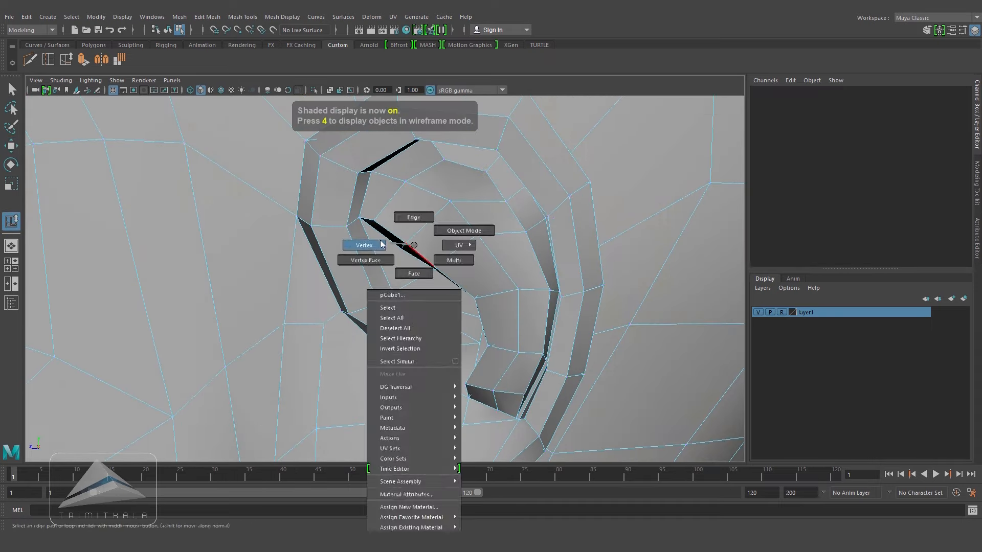
key("4")
key("4")
key("5")
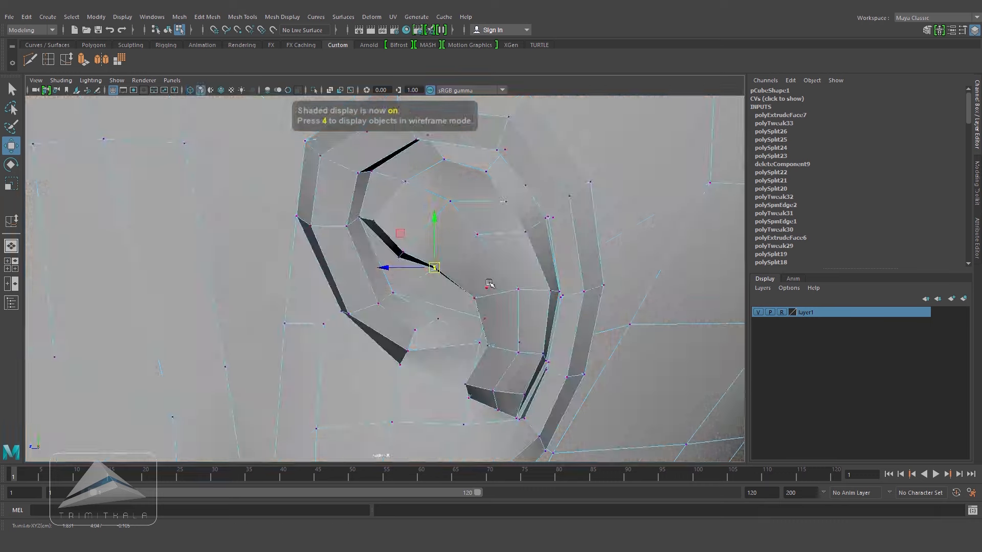
mouse_move(490, 283)
left_mouse_down()
mouse_move(469, 303)
mouse_move(494, 289)
left_mouse_up()
key("4")
key("5")
key("4")
- Move the vertices at the lower back end of the crease to match the fold in the reference photo
left_click(488, 345)
key("5")
key("space")
mouse_move(548, 358)
left_mouse_down()
mouse_move(555, 327)
mouse_move(526, 296)
left_mouse_up()
key("space")
key("4")
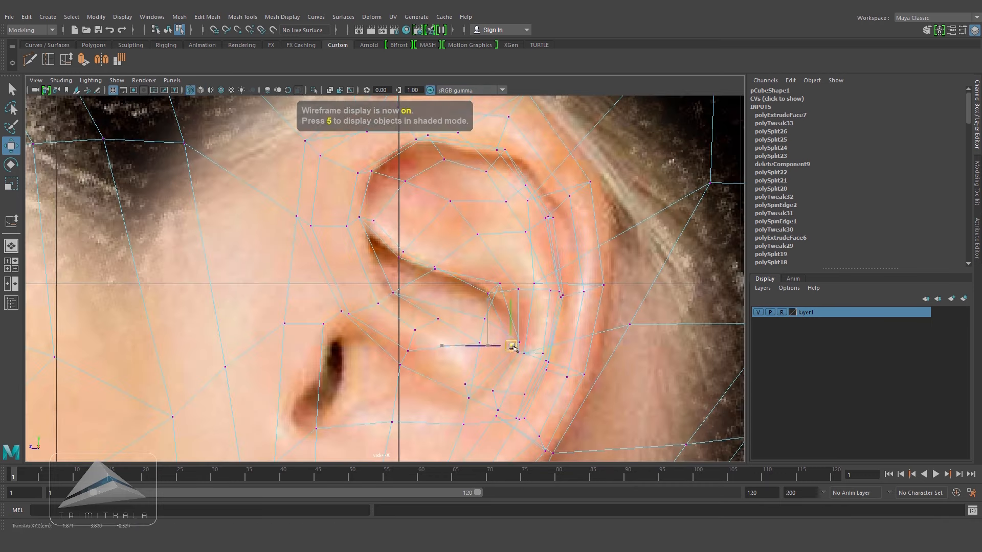
key("5")
mouse_move(489, 363)
middle_mouse_down()
mouse_move(629, 340)
mouse_move(533, 368)
middle_mouse_up()
key("4")
key("5")
mouse_move(455, 377)
middle_mouse_down()
mouse_move(464, 394)
mouse_move(463, 383)
mouse_move(438, 385)
middle_mouse_up()
key("4")
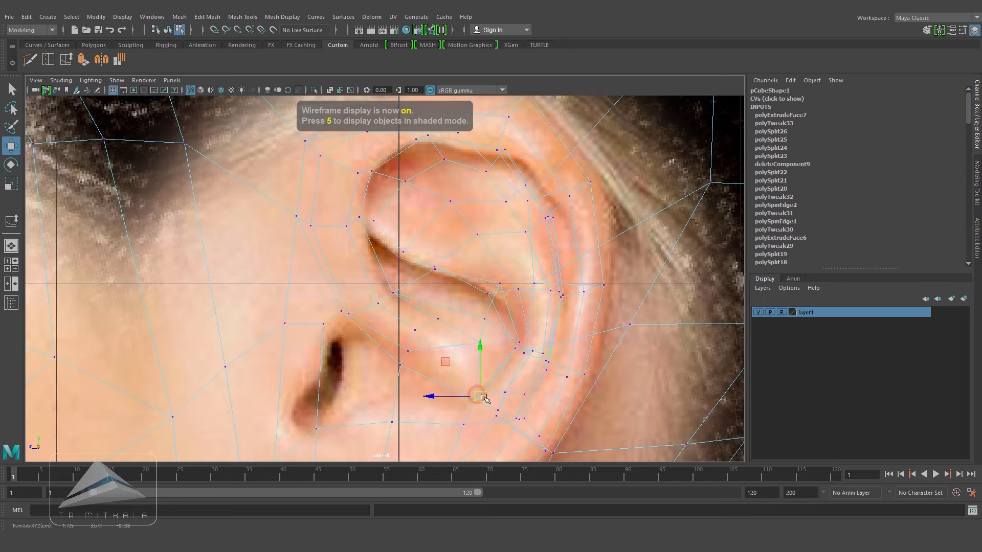
key("5")
key("4")
key("5")
- Select the inner edge at the back of the hollow in perspective and move it slightly
key("space")
left_click_drag(548, 372, 547, 337)
right_click(538, 231)
right_click_drag(538, 231, 538, 204)
left_click(522, 233)
left_click_drag(552, 232, 504, 226, "alt")
mouse_move(513, 225)
middle_mouse_down()
mouse_move(504, 219)
mouse_move(515, 221)
middle_mouse_up()
left_click(604, 255)
left_click_drag(542, 258, 478, 255, "alt")
- Multi-Cut a new edge line from the cheek edge in front of the lobe to the lower rim corner
key("space")
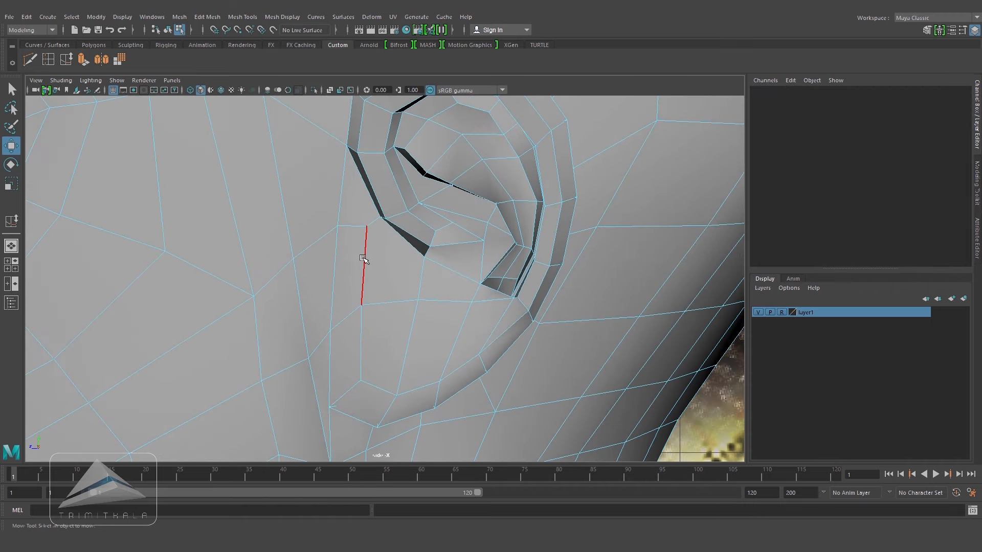
key("4")
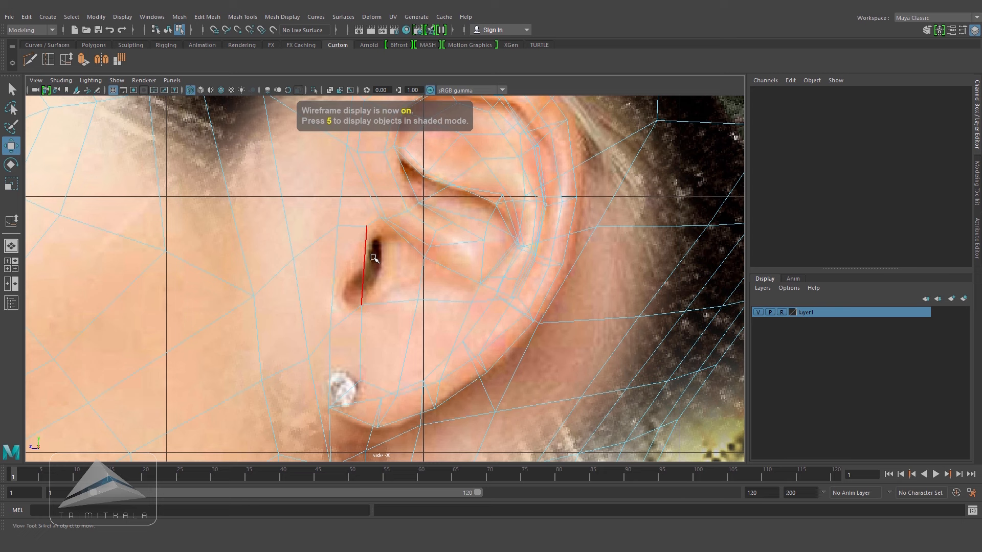
key("5")
left_click(48, 60)
right_click_drag(345, 246, 341, 372, "shift")
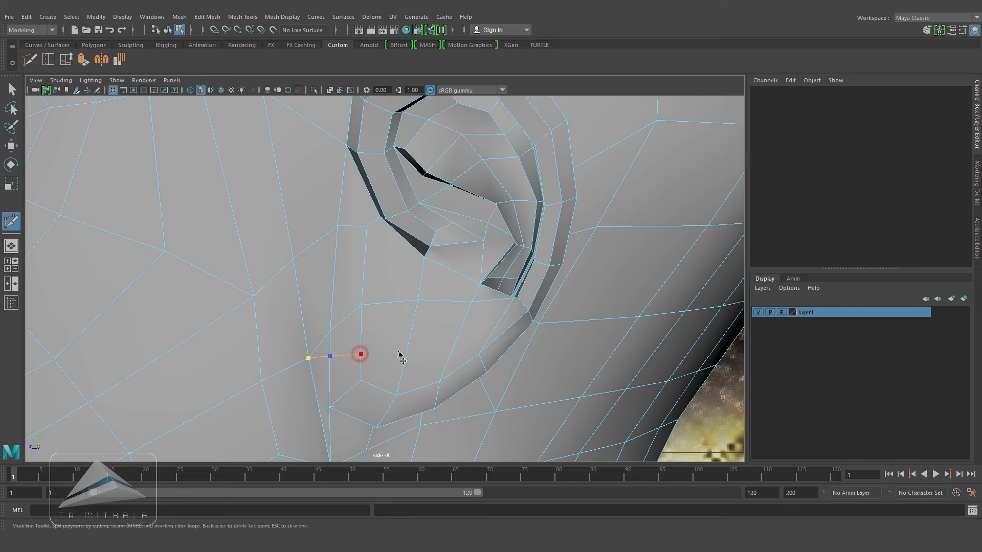
left_click(458, 330)
right_click_drag(475, 333, 545, 318, "alt")
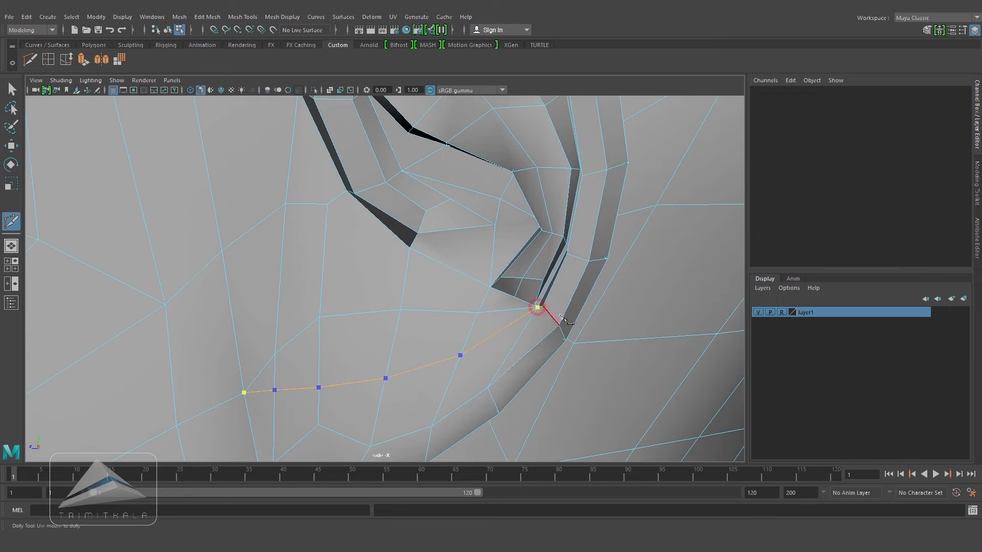
scroll(517, 377, "up", 2)
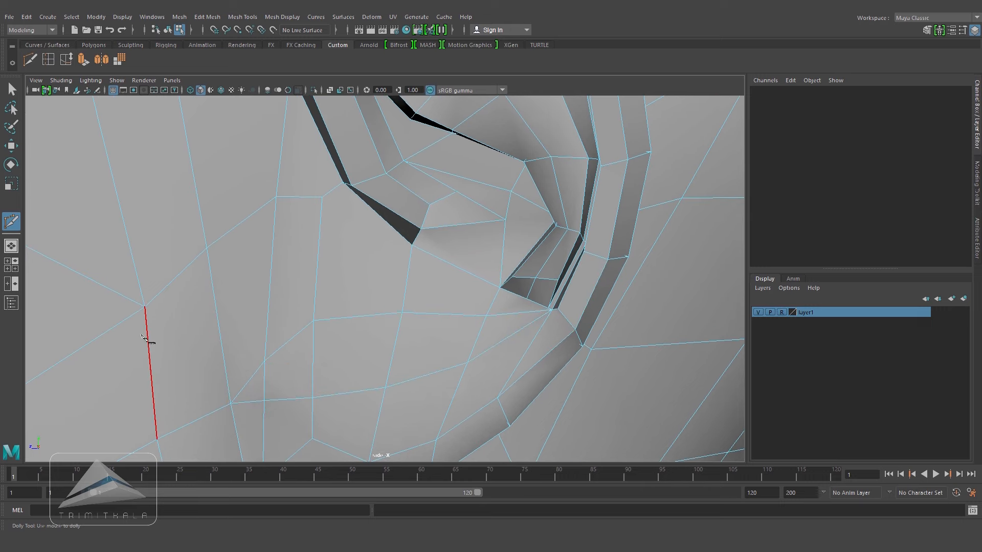
- Delete the leftover edge beside the lower rim corner and slide the edge row above the new cut upward
left_click(11, 146)
left_click(520, 313)
left_click(285, 353)
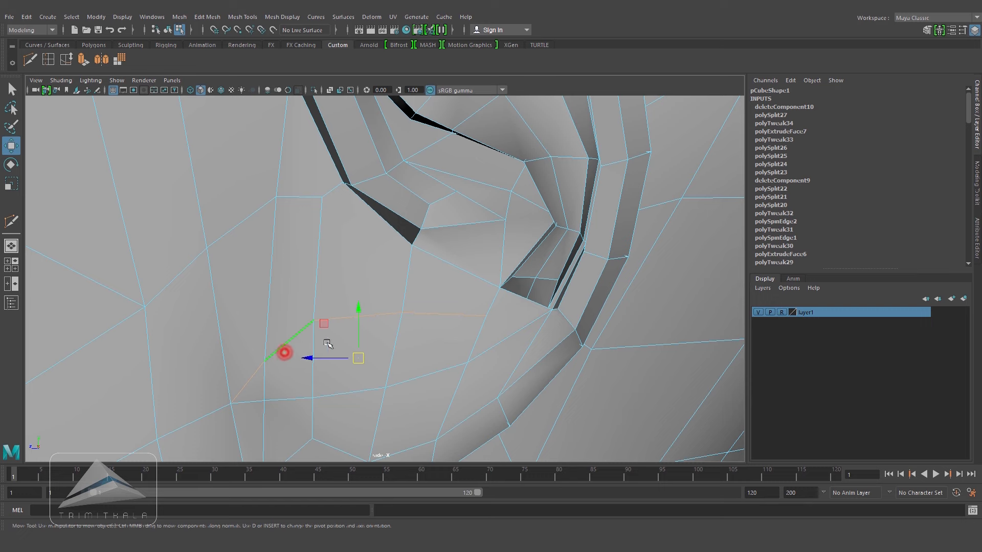
left_click(66, 60)
left_click(235, 384)
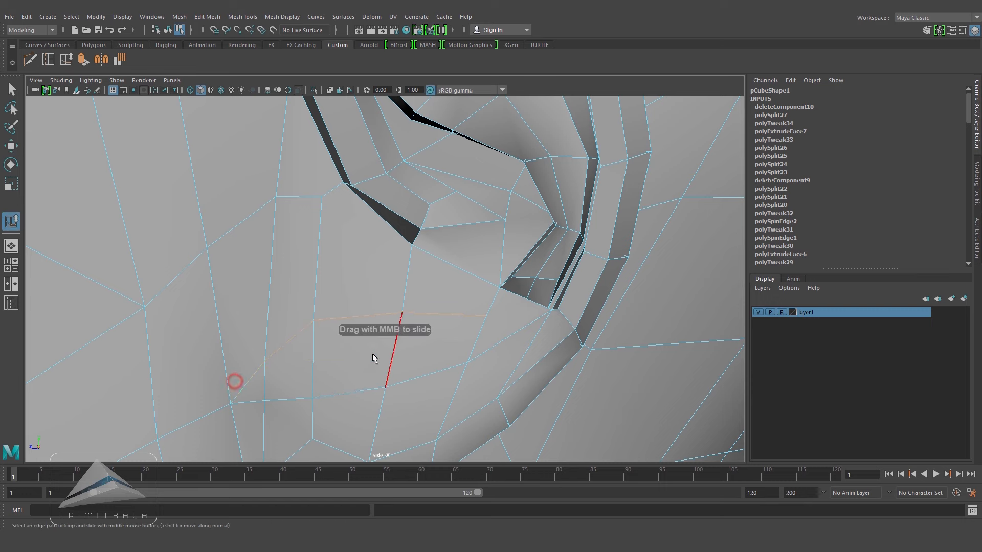
- Insert an edge loop through the lobe between the raised edge row and the new cut line
left_click(48, 59)
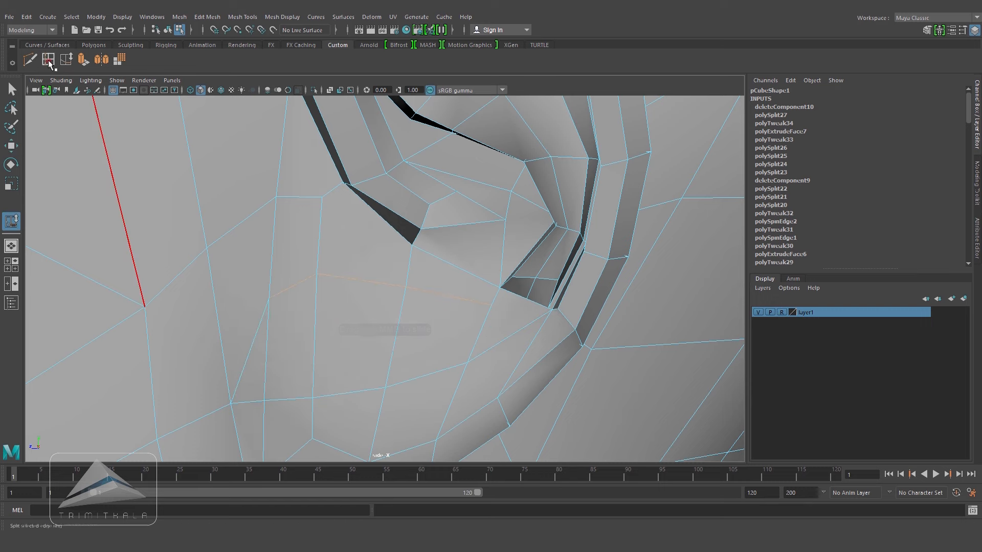
left_click(324, 340)
key("w")
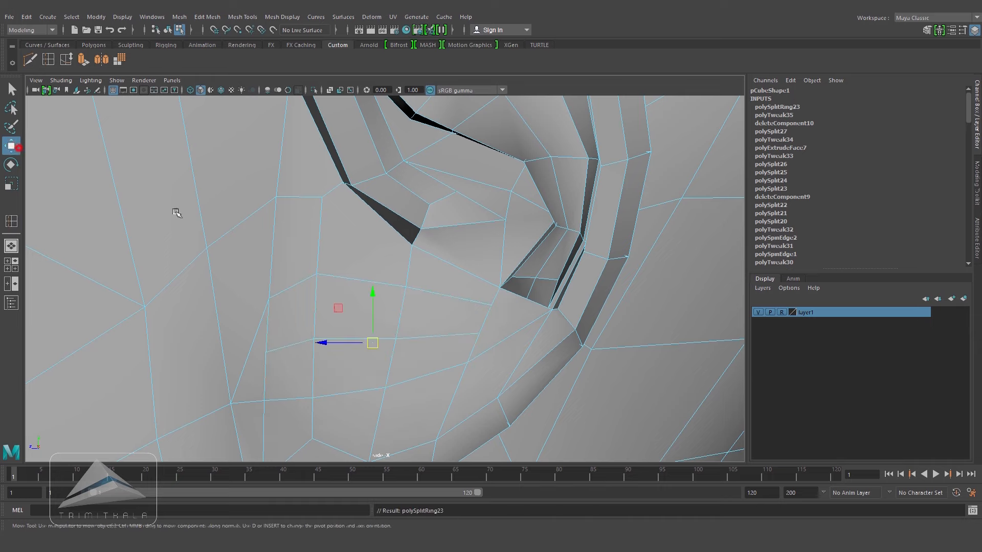
- Slide the inserted lobe edges slightly upward to even out the spacing between the rows
scroll(374, 280, "down", 5)
scroll(563, 373, "down", 3)
scroll(621, 296, "up", 8)
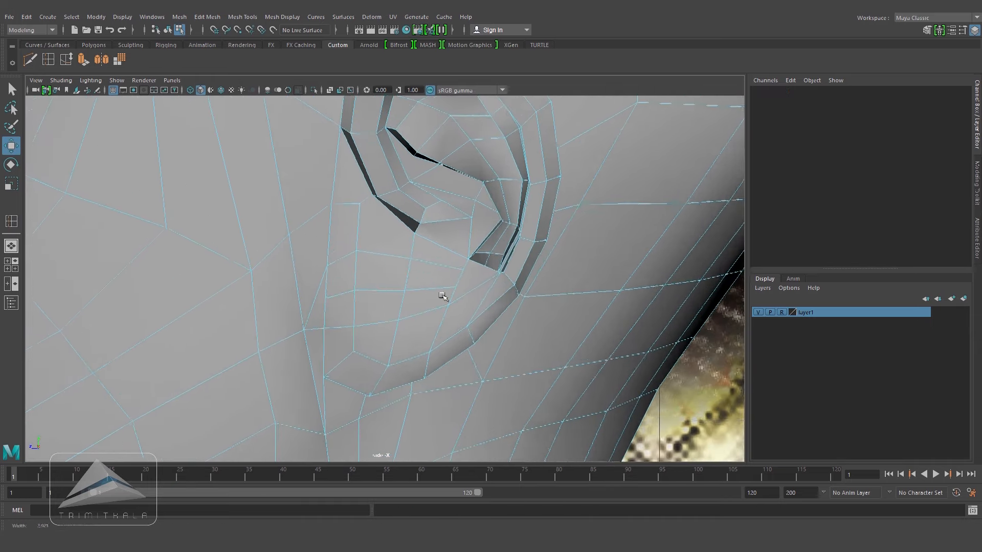
left_click(64, 61)
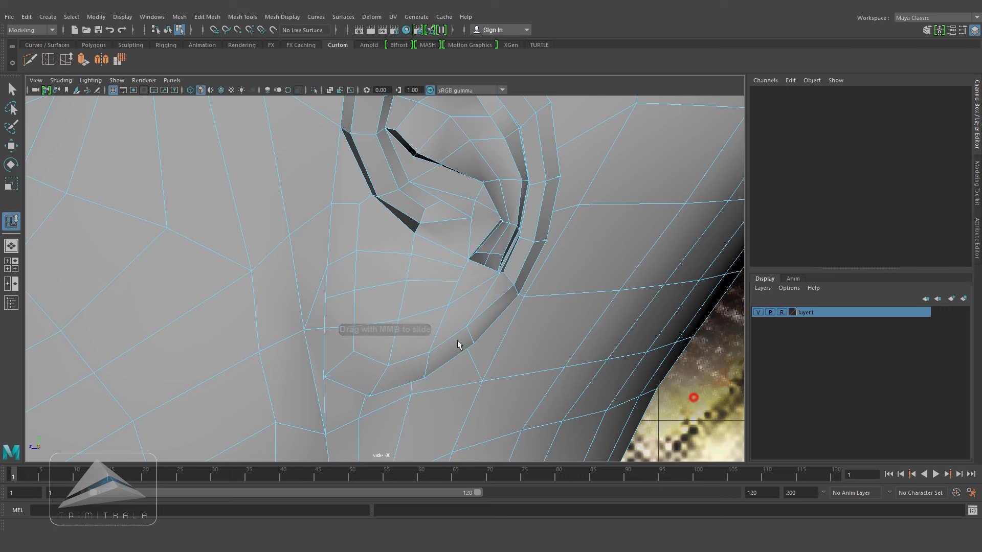
scroll(521, 343, "up", 2)
middle_click_drag(521, 338, 517, 329, "alt")
right_click_drag(518, 329, 530, 333, "alt")
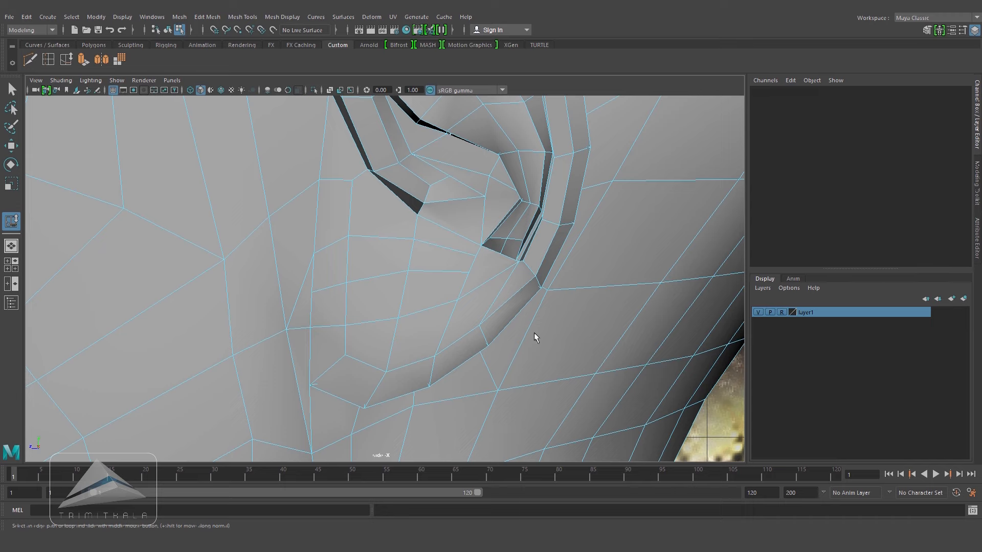
- Slide the short edge at the front of the upper lobe row to fit the ear canal opening in the photo
key("4")
key("5")
key("4")
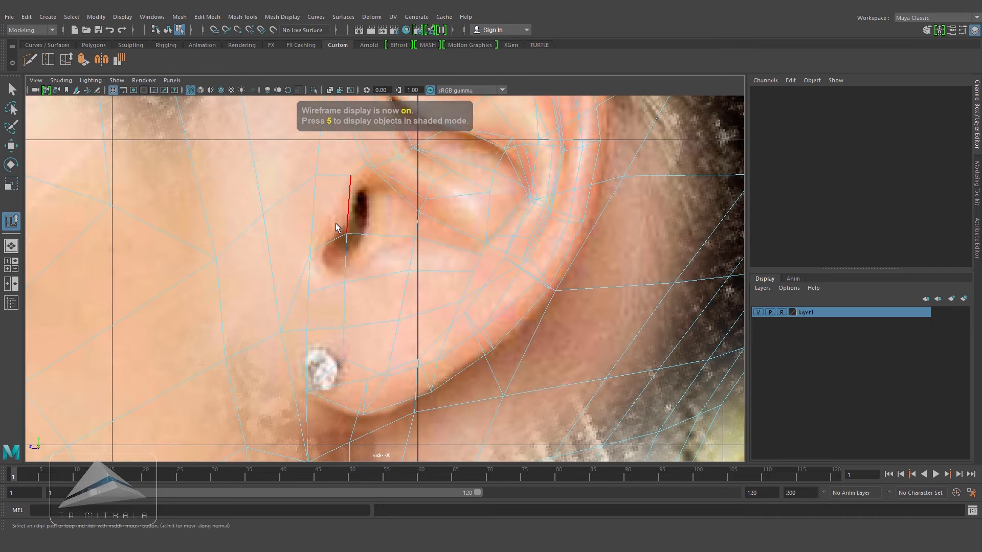
key("5")
middle_click_drag(385, 244, 451, 279, "alt")
right_click_drag(451, 278, 440, 273, "alt")
key("4")
left_click(393, 215)
left_click(392, 279)
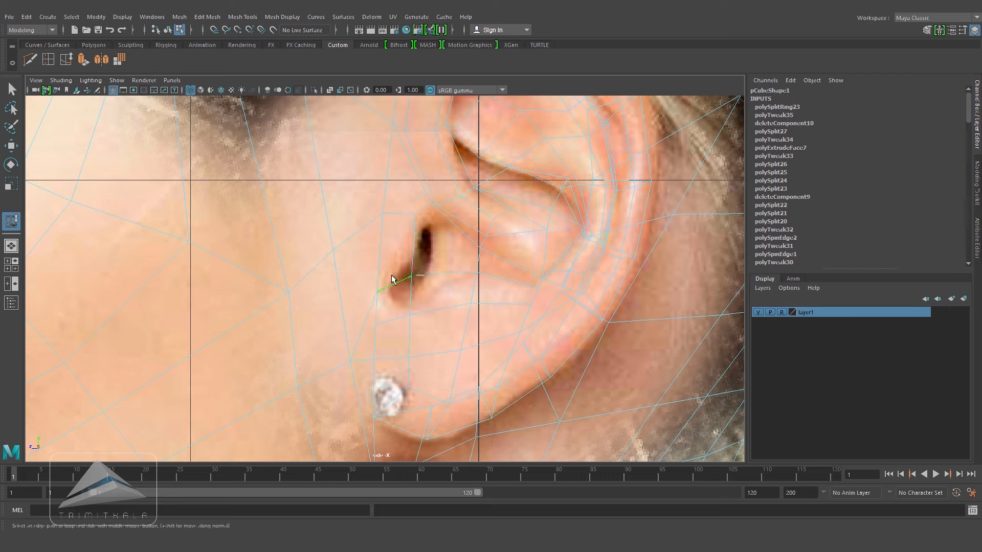
key("5")
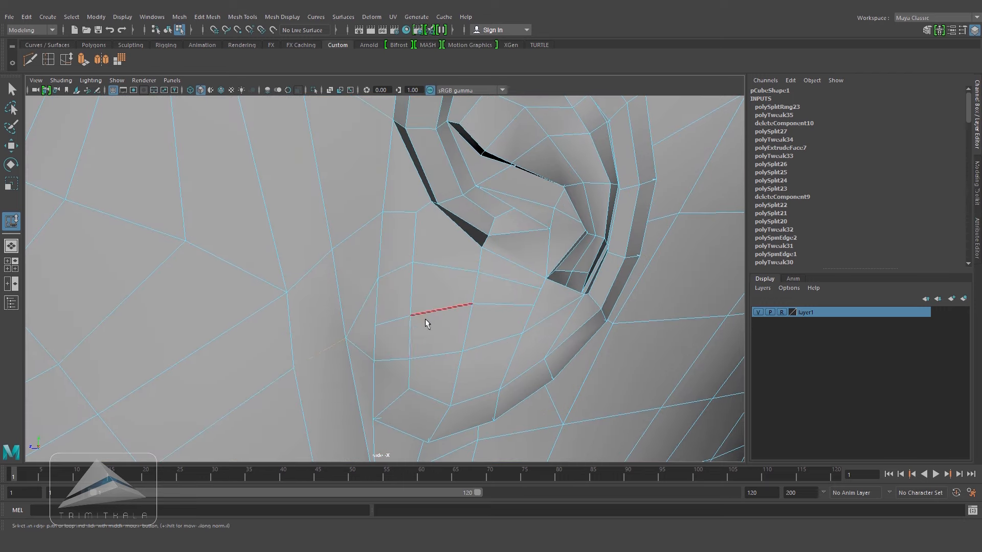
- Move the short edge at the front of the lobe in perspective to refine the transition to the cheek
key("4")
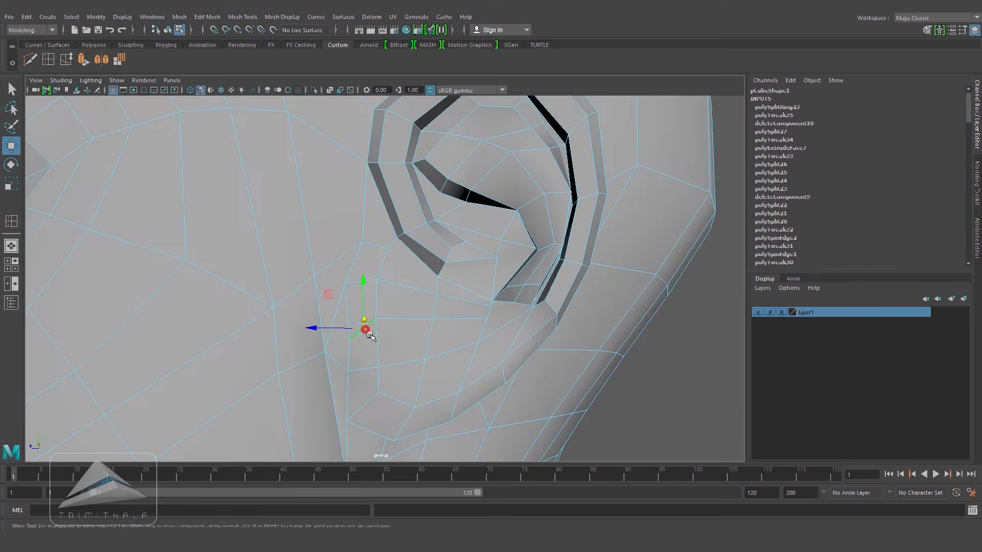
left_click_drag(367, 332, 445, 339, "alt")
scroll(309, 233, "down", 10)
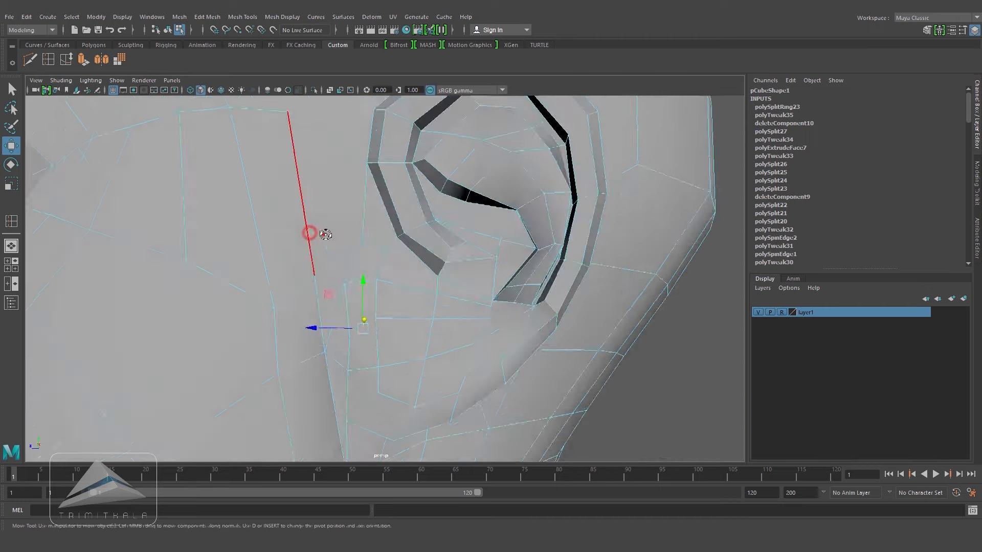
left_click_drag(306, 230, 333, 281, "alt")
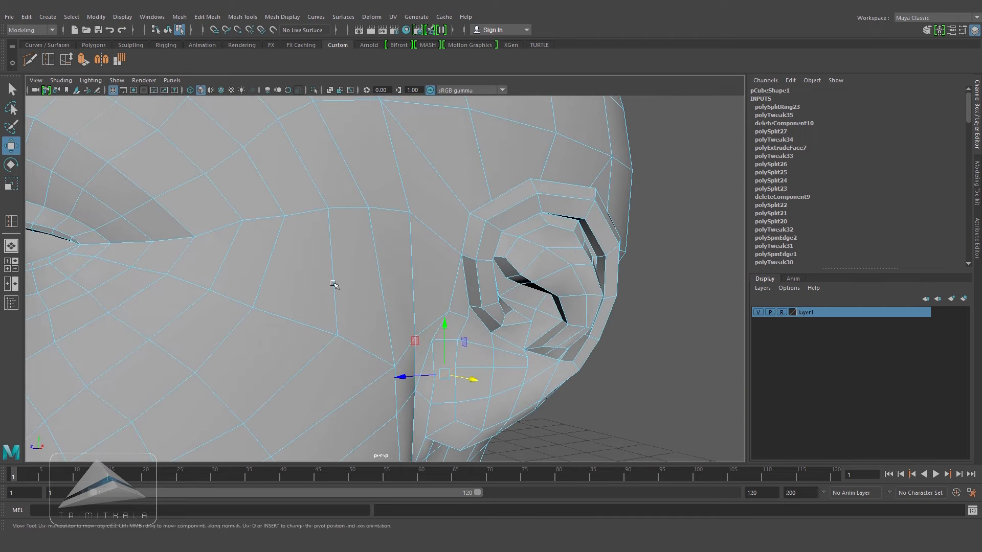
- Insert an edge loop across the cheek, running from below the eye toward the front of the ear
left_click(49, 60)
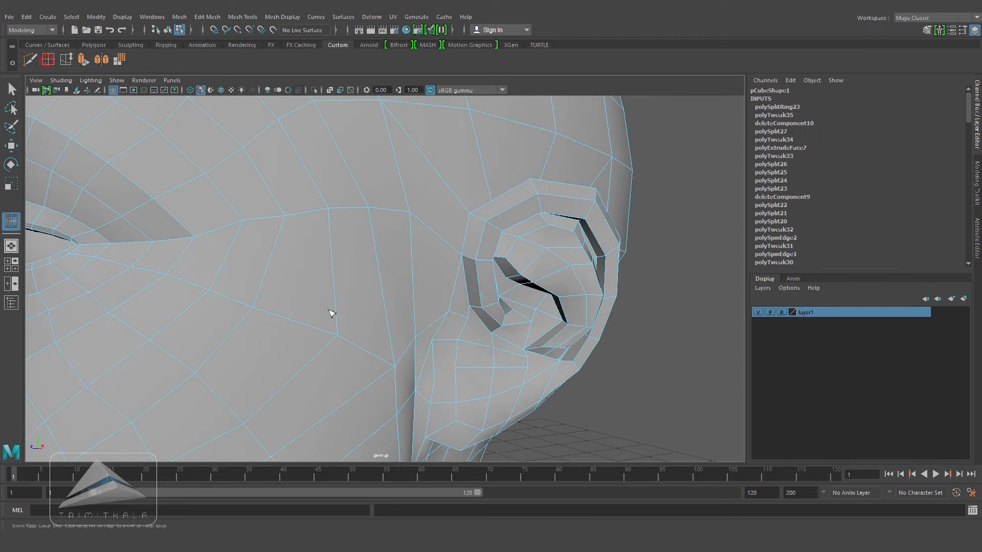
left_click(335, 274)
left_click_drag(351, 286, 451, 317, "alt")
key("space")
middle_click_drag(473, 320, 454, 318, "alt")
scroll(453, 317, "up", 5)
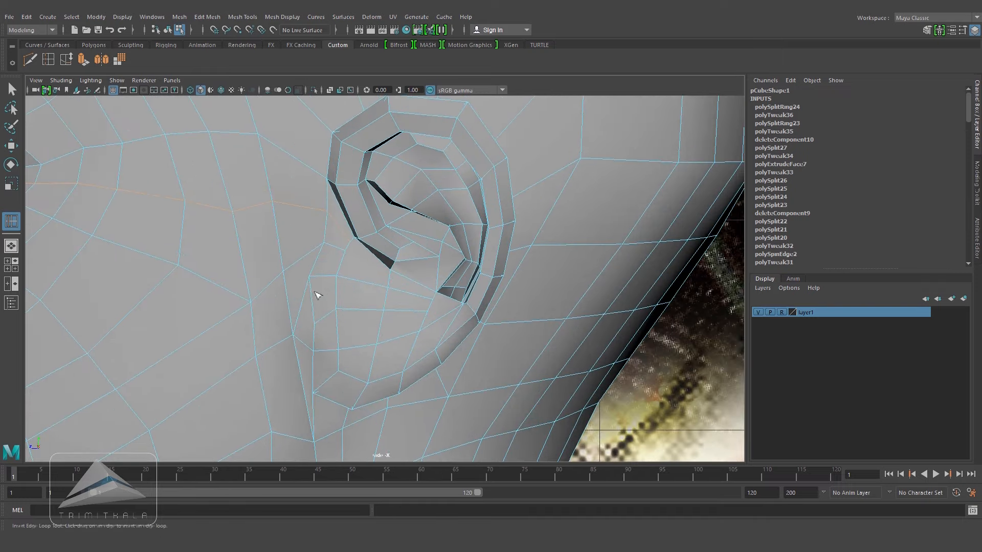
- Slide the short edge at the front of the upper lobe to fit the lower end of the ear canal in the photo
left_click(13, 149)
scroll(437, 277, "up", 3)
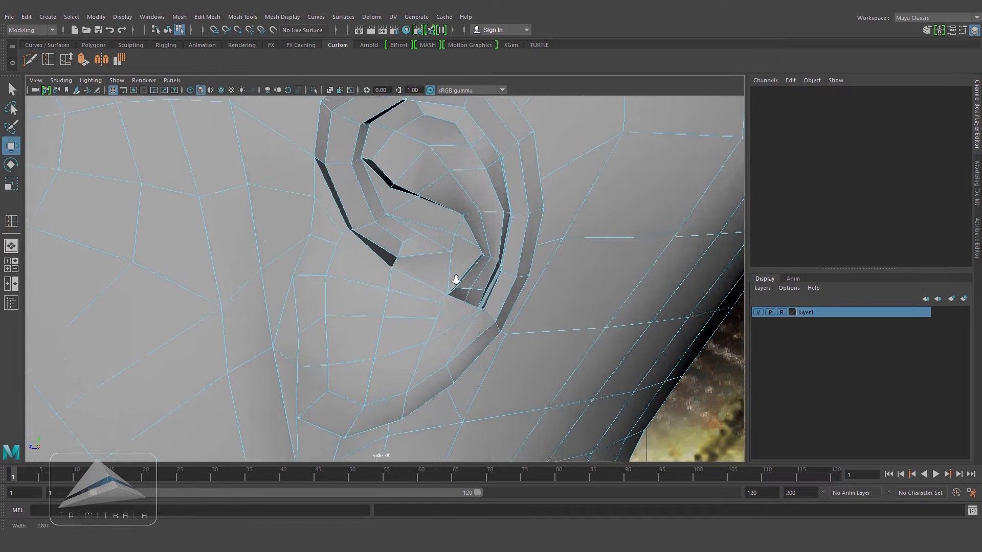
left_click(340, 288)
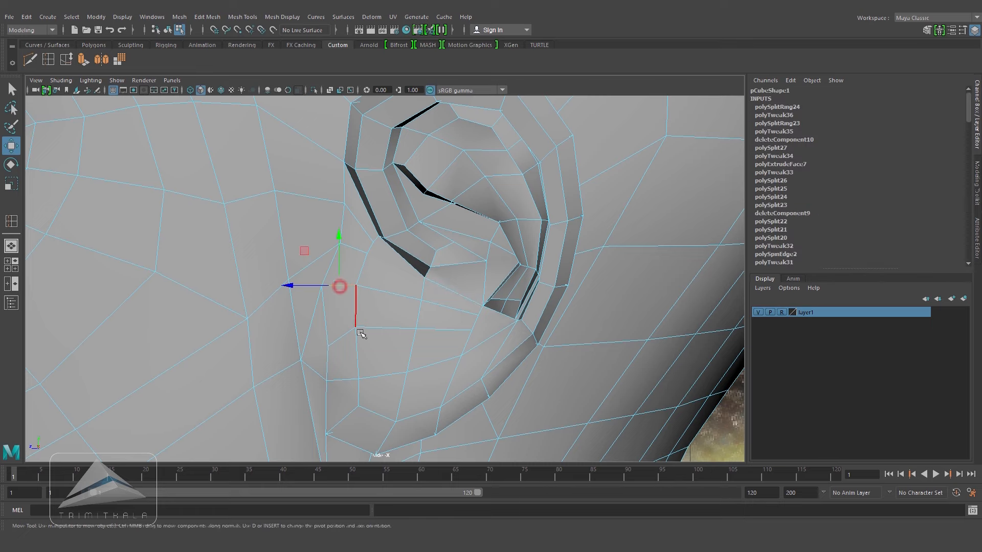
key("4")
key("5")
key("4")
left_click_drag(340, 285, 351, 325)
key("5")
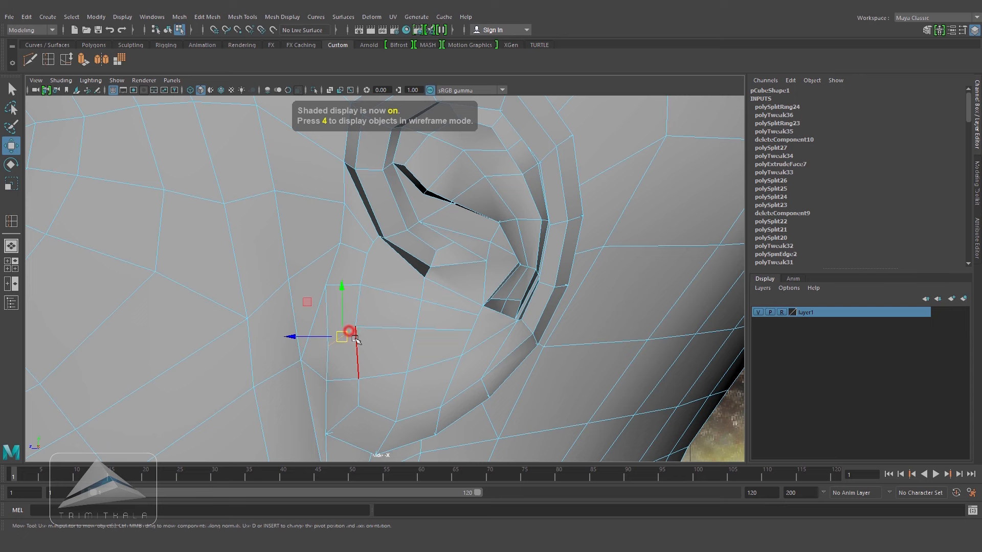
left_click(66, 58)
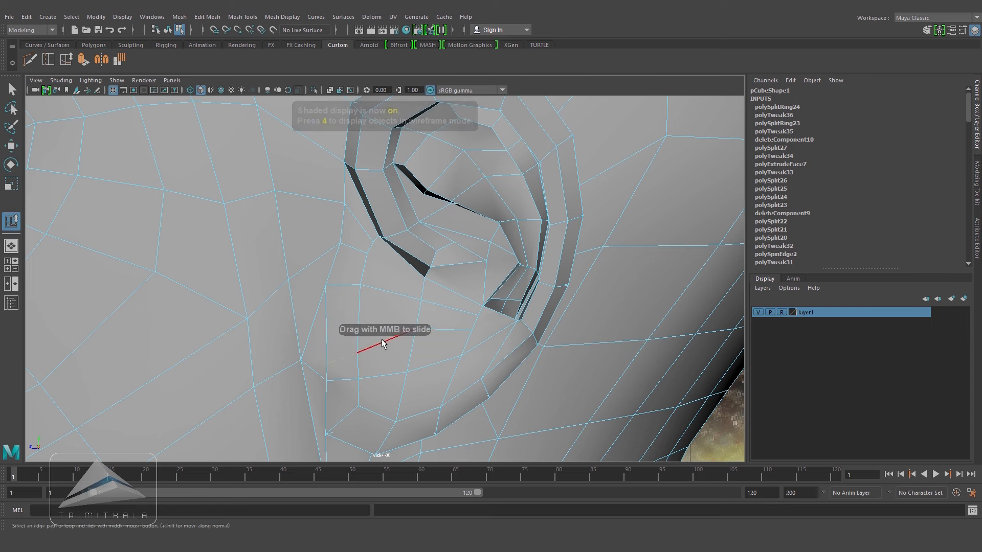
middle_click_drag(343, 318, 389, 338)
- Slide the next short edge above it along the cheek side of the ear canal, checking it against the photo
left_click(352, 247)
middle_click_drag(362, 272, 337, 296)
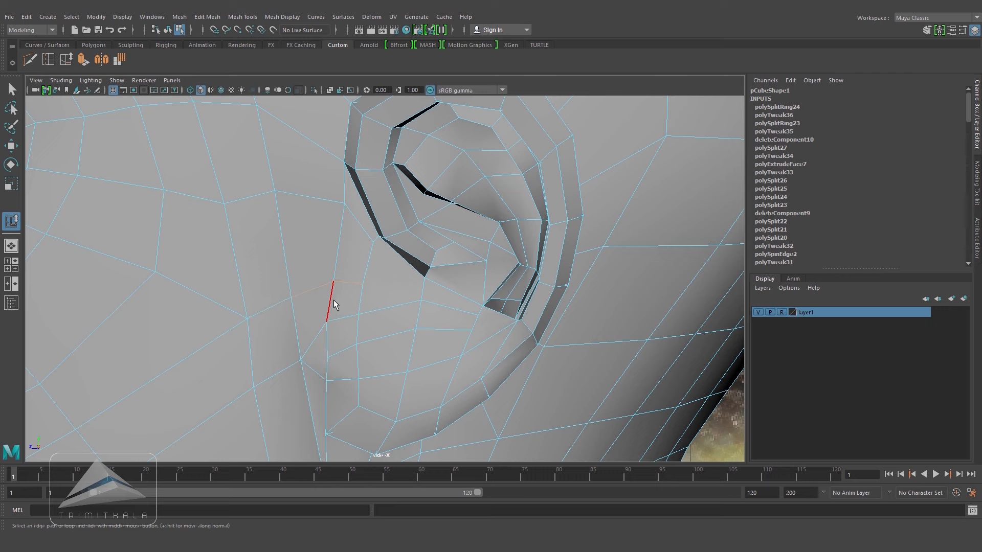
scroll(364, 287, "up", 2)
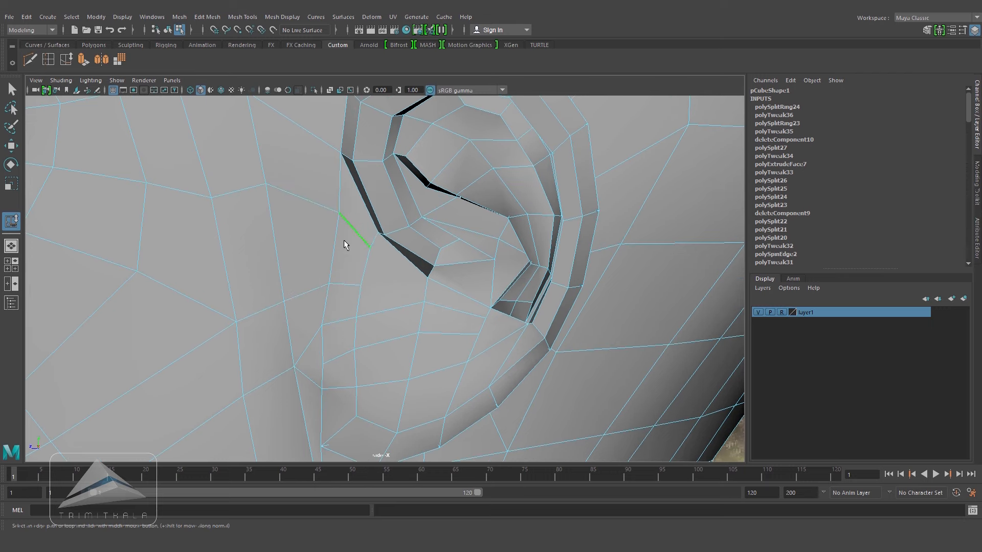
key("4")
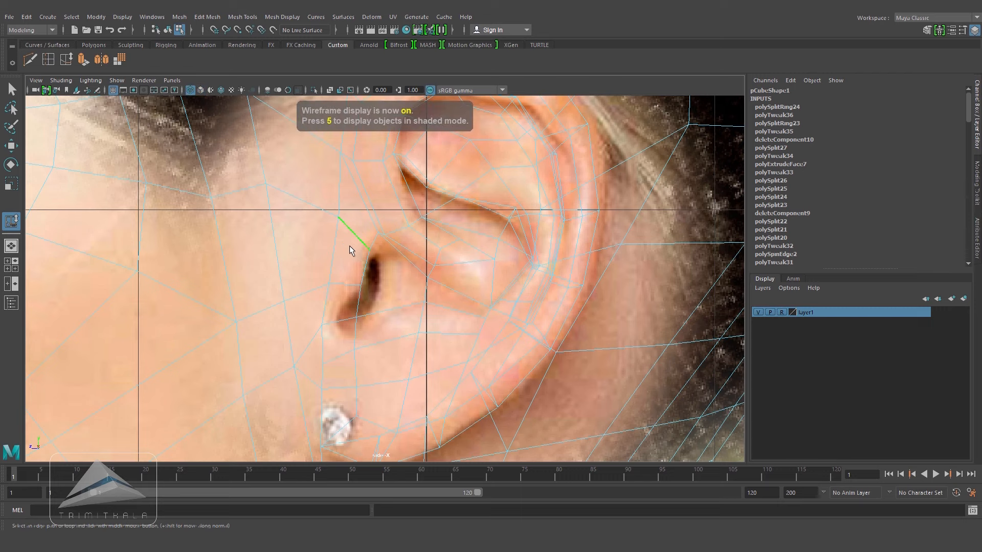
key("5")
- Move the vertices in front of the ear canal's upper end down to follow the opening in the photo
key("w")
right_click_drag(364, 244, 328, 242)
left_click(334, 214)
key("4")
left_click(368, 248)
middle_click_drag(329, 208, 351, 241)
- Move the vertices along the middle and lower front of the ear canal to match its outline in the photo
left_click_drag(360, 285, 318, 277)
left_click_drag(321, 325, 336, 322)
key("5")
key("4")
key("5")
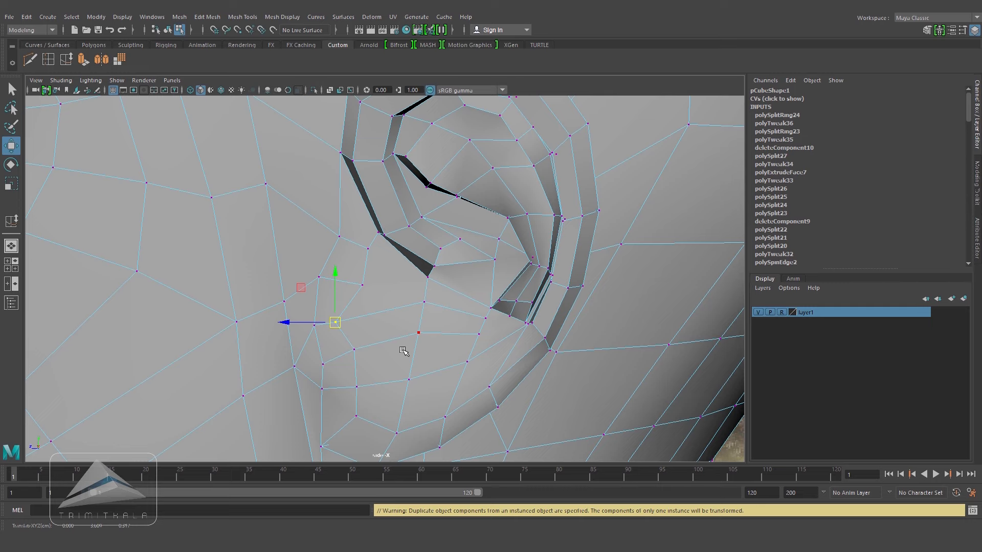
key("4")
key("5")
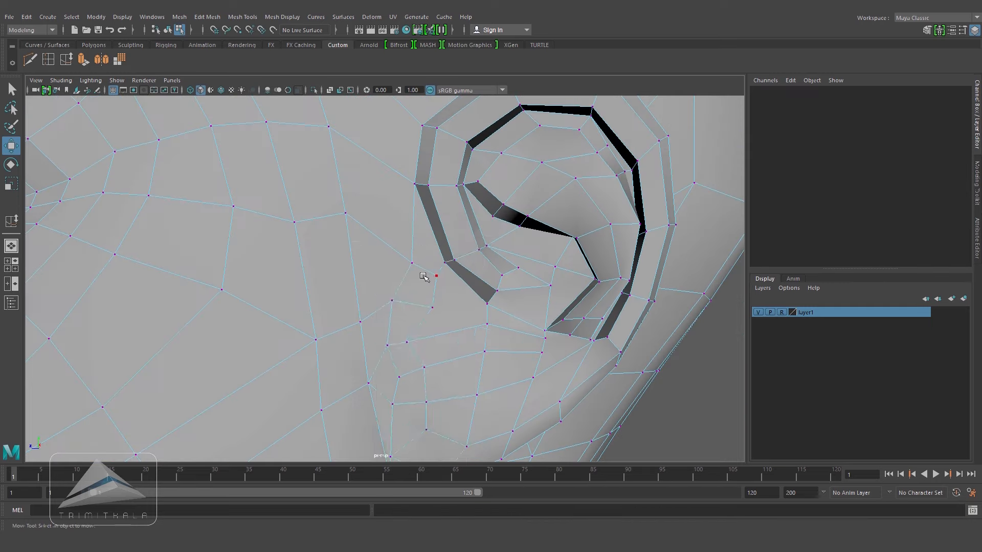
- Extrude the two faces at the ear canal and push them inward into the head
right_click_drag(423, 247, 423, 277)
left_click(417, 288)
left_click(417, 323, "shift")
left_click_drag(431, 342, 499, 357, "alt")
left_click(86, 60)
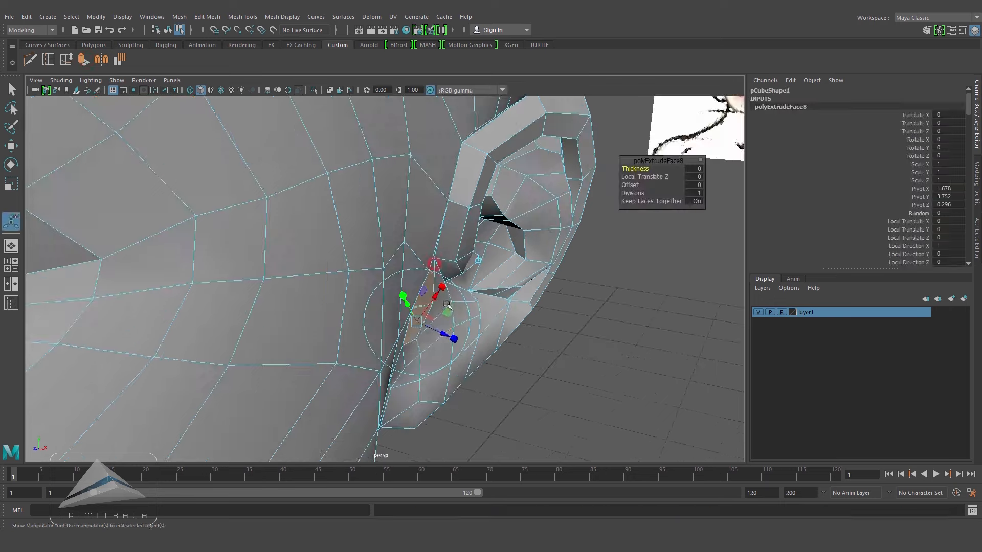
left_click_drag(450, 336, 415, 327)
left_click(550, 379)
- Move the rear edges of the extruded ear canal recess to shape the opening
left_click_drag(475, 320, 460, 321, "alt")
scroll(463, 320, "up", 5)
right_click_drag(460, 299, 466, 222)
left_click(438, 367)
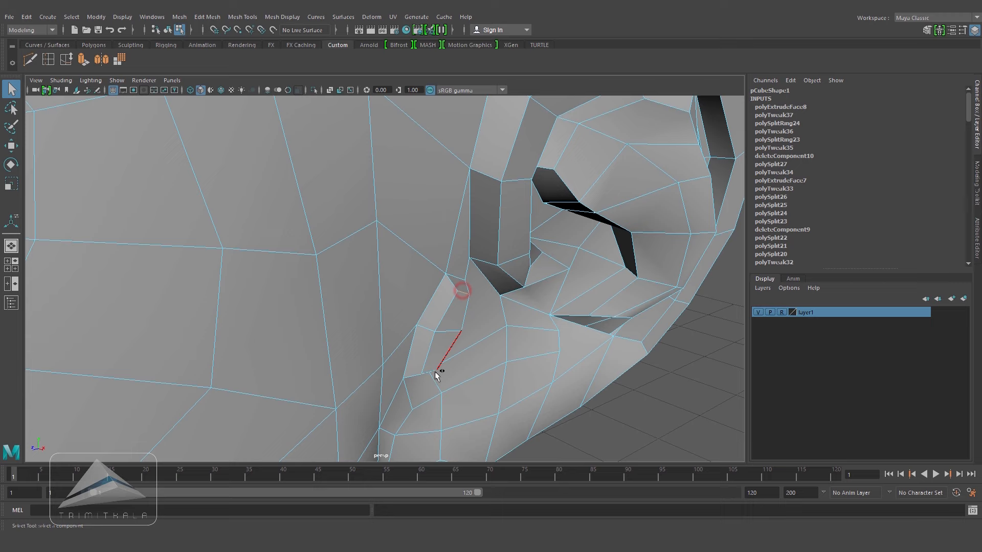
key("w")
left_click_drag(490, 377, 412, 305, "alt")
key("space")
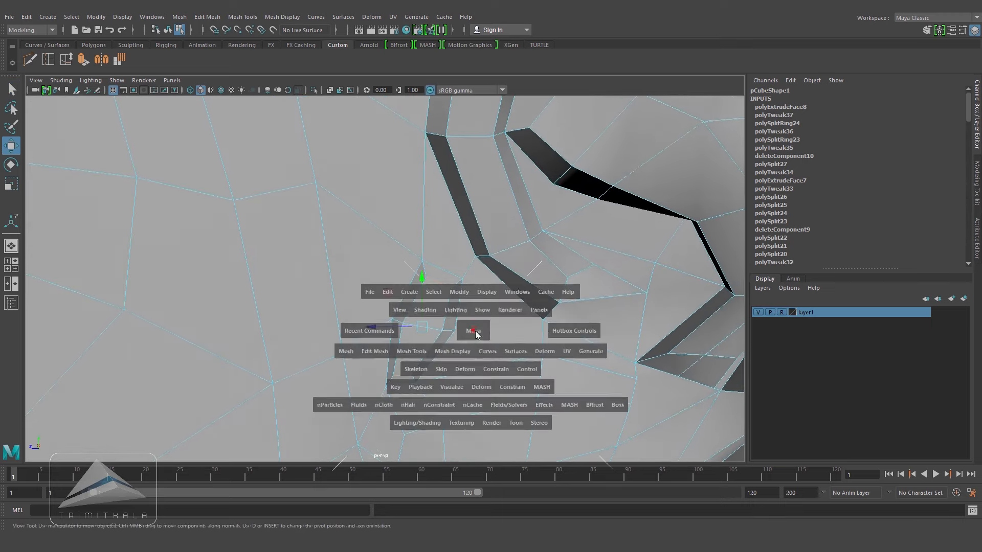
left_click_drag(473, 332, 461, 294)
right_click_drag(460, 293, 533, 303, "alt")
key("space")
left_click_drag(482, 294, 435, 252)
- Spin the edge at the lower end of the ear canal recess to redirect the edge flow
left_click(393, 247)
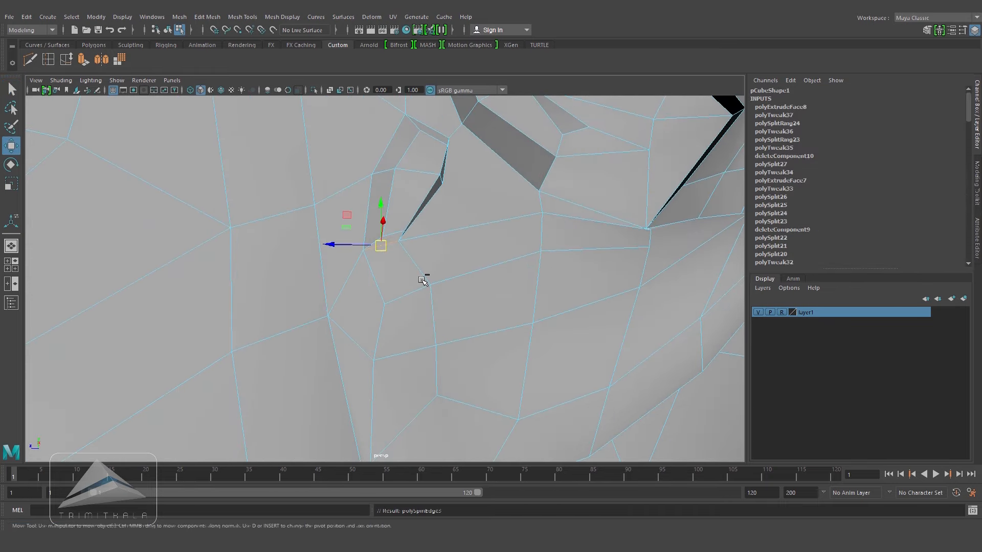
key("ctrl+alt+Right")
left_click_drag(685, 211, 389, 278, "alt")
left_click(683, 417)
- Move the vertex at the lower end of the ear canal recess to match the opening in the photo
scroll(342, 304, "up", 3)
right_click_drag(389, 272, 358, 273)
left_click(373, 274)
key("space")
left_click_drag(453, 307, 529, 311)
middle_click_drag(440, 276, 426, 208, "alt")
key("4")
left_click_drag(349, 307, 378, 324)
key("5")
- Shift the two vertices behind the ear canal in the upper lobe rows downward to follow the photo
left_click(492, 277)
key("4")
left_click_drag(491, 278, 463, 296)
key("5")
key("4")
left_click(485, 328)
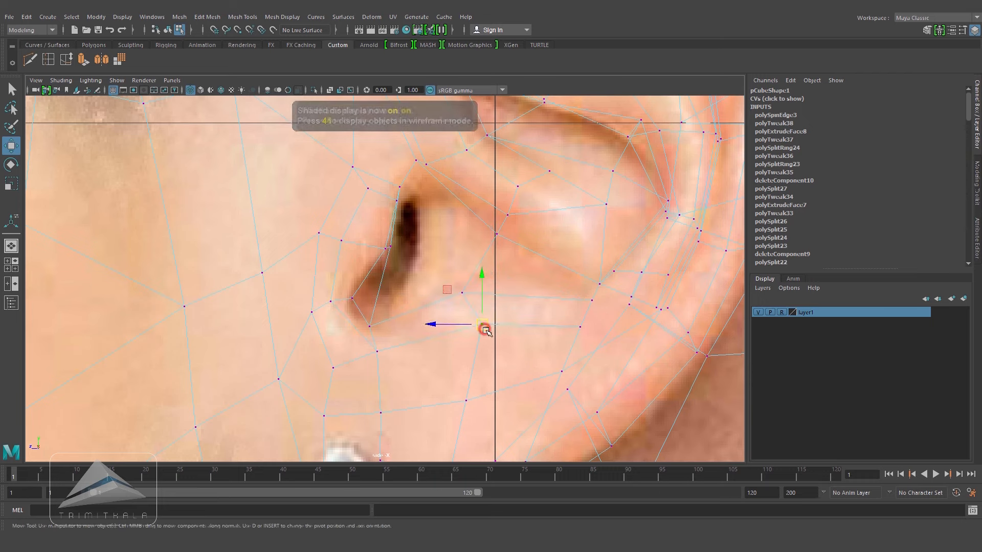
left_click_drag(484, 328, 485, 343)
left_click(462, 294)
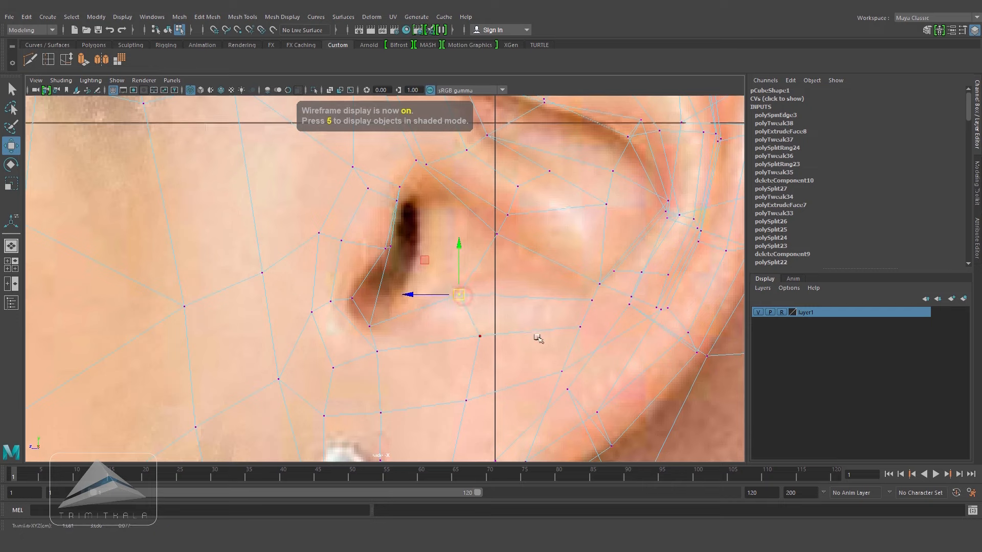
- Adjust the vertex just below the rear corner of the inner ear crease to match the photo
key("5")
left_click(587, 300)
key("4")
left_click_drag(585, 301, 579, 298)
key("5")
key("space")
left_click_drag(631, 372, 624, 335)
right_click_drag(623, 331, 428, 322, "alt")
left_click_drag(427, 322, 458, 326, "alt")
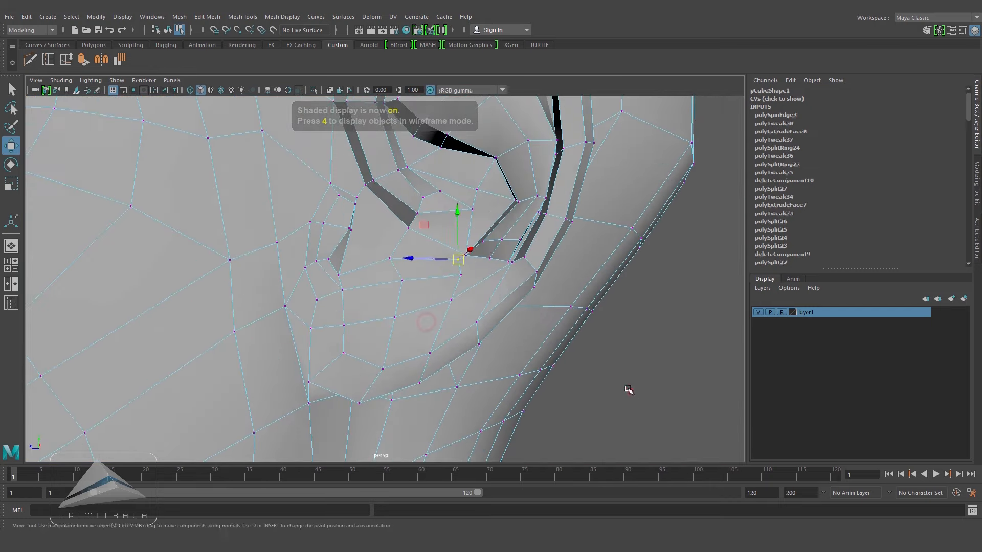
left_click(629, 393)
- Cut an edge from the lower rear corner of the crease to the end vertex of the lobe row
right_click_drag(429, 312, 537, 294, "alt")
middle_click_drag(539, 292, 495, 313, "alt")
left_click_drag(495, 314, 549, 327, "alt")
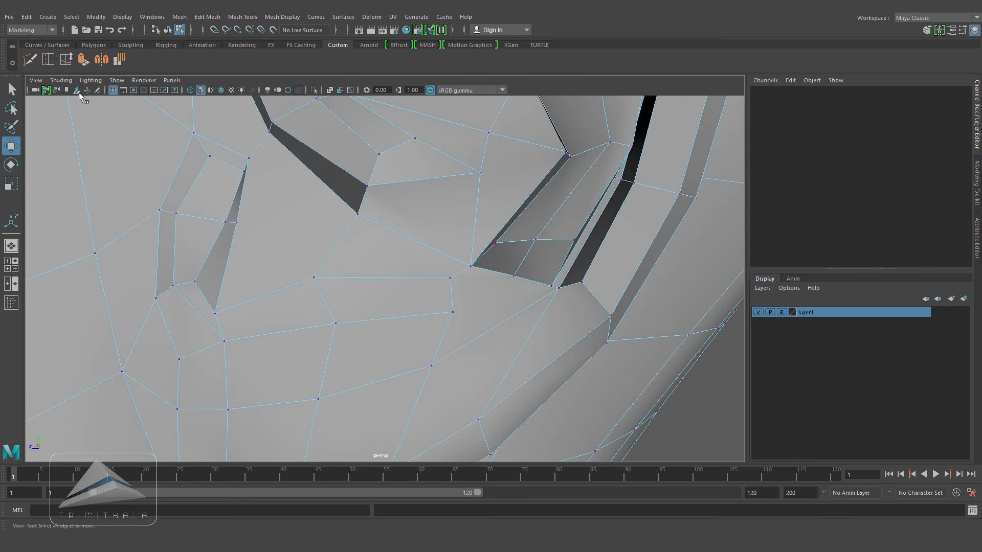
left_click(552, 286)
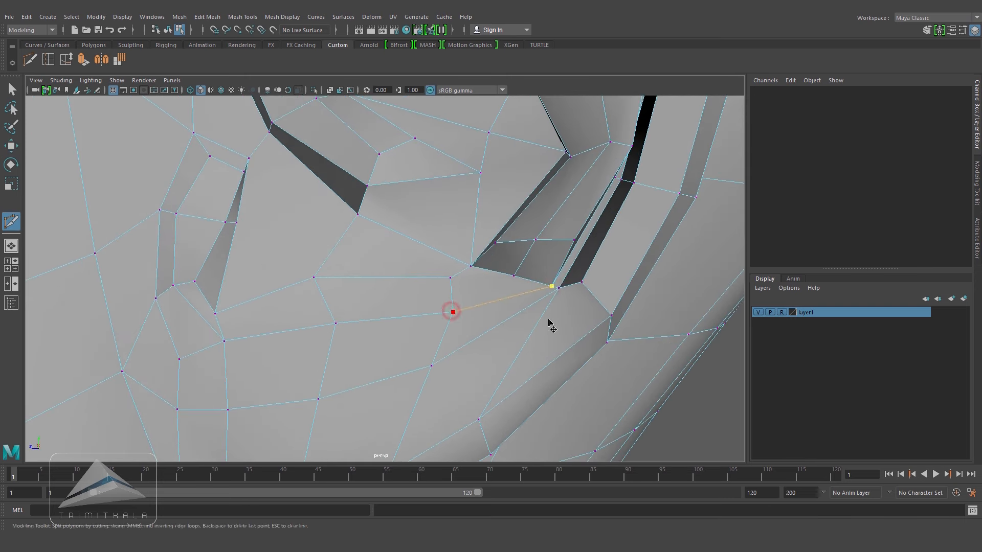
right_click(417, 391)
left_click_drag(416, 386, 386, 353, "alt")
right_click_drag(387, 354, 358, 307, "alt")
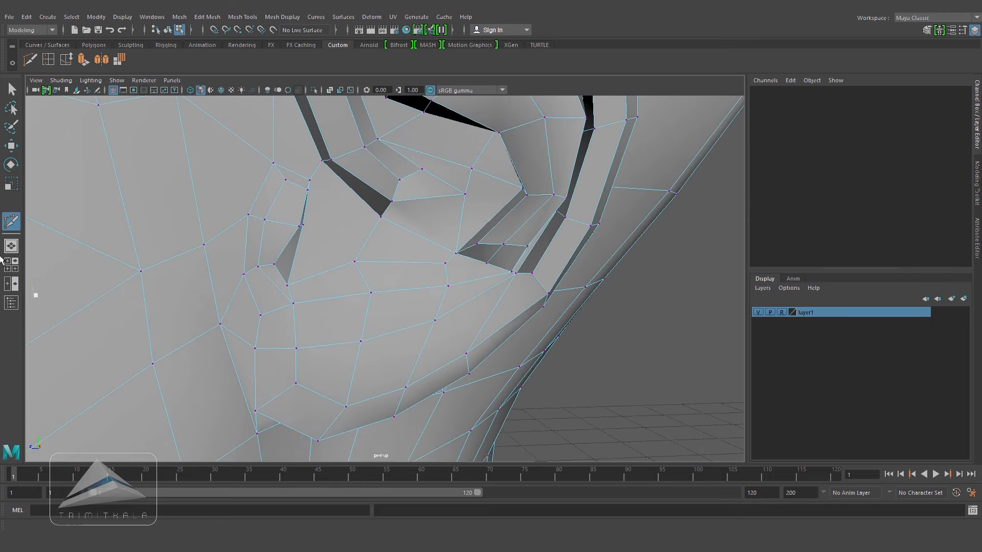
- Slide the middle lobe edge rows downward to even out their spacing above the lobe rim
left_click(9, 147)
right_click_drag(394, 340, 393, 285)
left_click(341, 345)
left_click(389, 340, "shift")
left_click(66, 60)
middle_click_drag(415, 349, 376, 361)
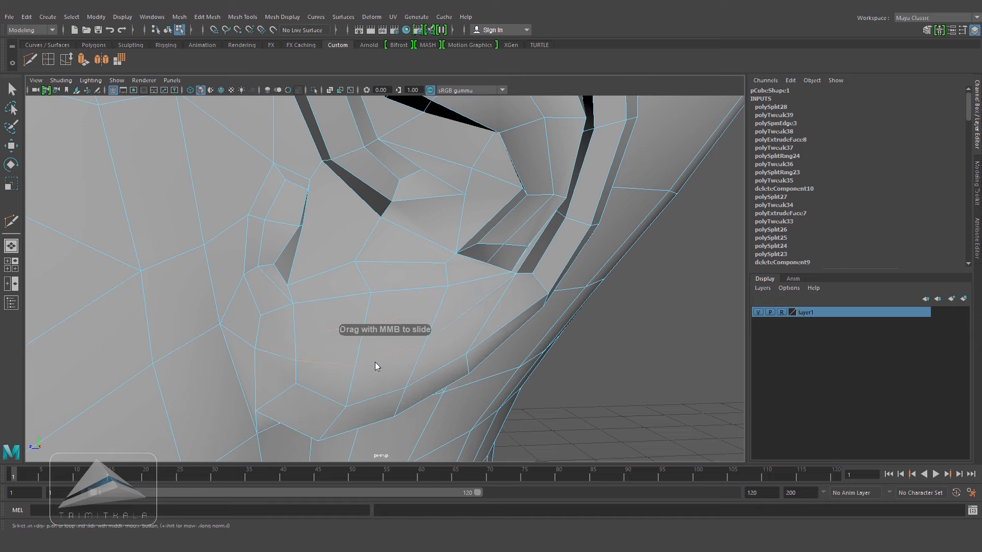
left_click(629, 398)
left_click_drag(566, 331, 307, 329, "alt")
left_click(611, 403)
left_click_drag(243, 299, 289, 309, "alt")
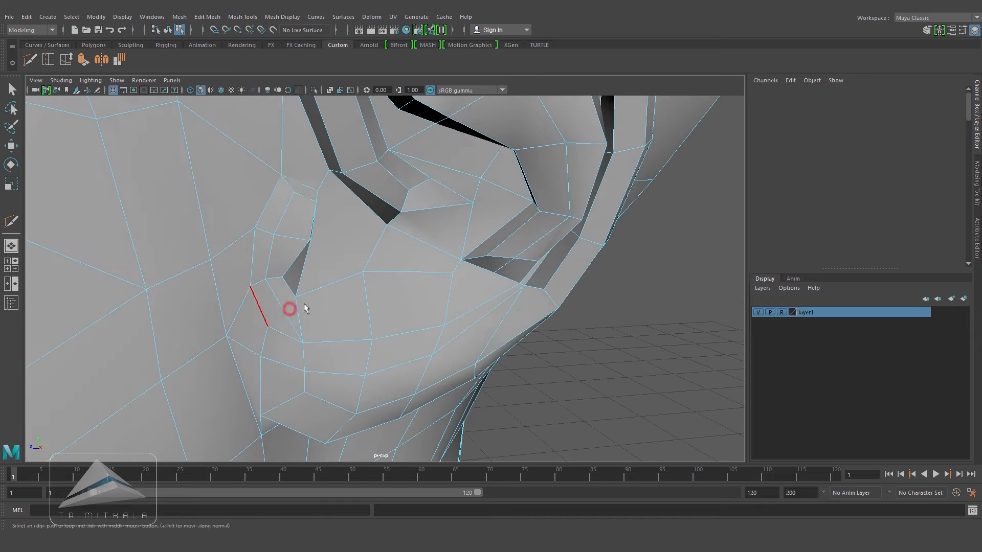
- Adjust the vertices at the upper end of the ear canal recess to fit the opening in the photo
key("w")
left_click_drag(407, 184, 395, 177, "alt")
right_click_drag(396, 178, 345, 178)
left_click(275, 188)
left_click_drag(345, 178, 340, 225, "alt")
key("space")
mouse_move(412, 231)
left_mouse_down("alt")
mouse_move(433, 210)
mouse_move(428, 237)
mouse_move(391, 223)
left_mouse_up("alt")
key("4")
left_click(391, 225, "shift")
key("5")
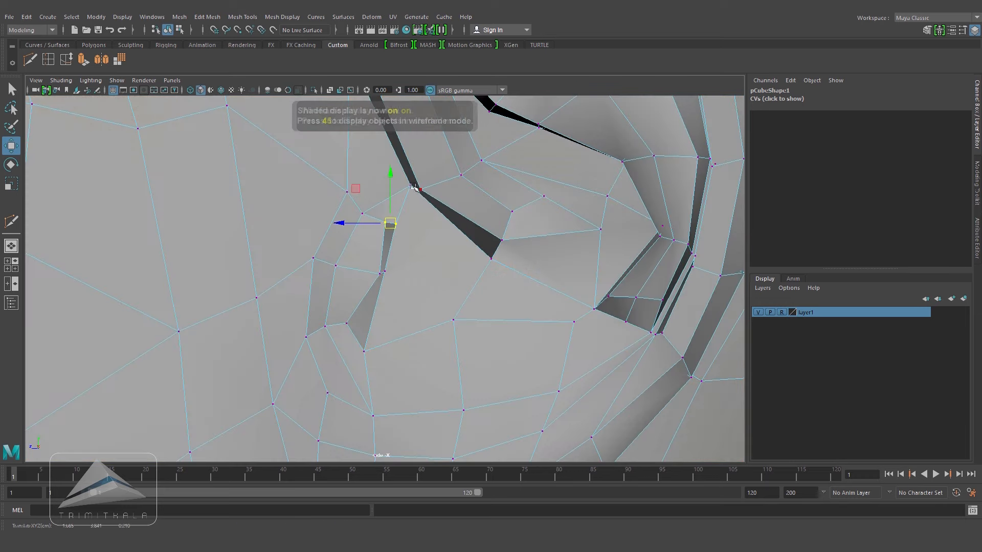
- Move the vertices at the front corner of the crease down toward the top of the ear canal
key("4")
left_click(411, 186)
left_click_drag(413, 189, 414, 198)
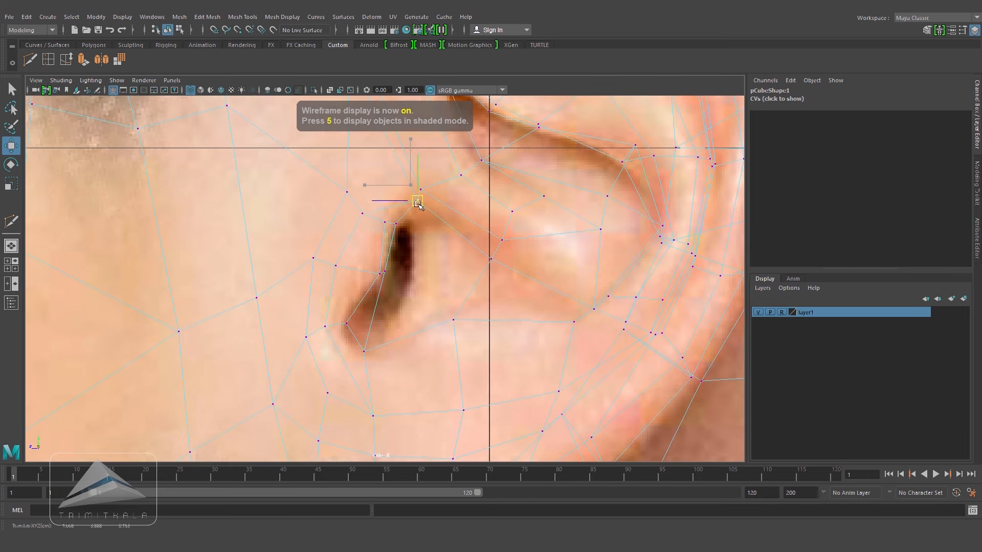
left_click_drag(414, 205, 415, 220)
left_click_drag(428, 182, 422, 208)
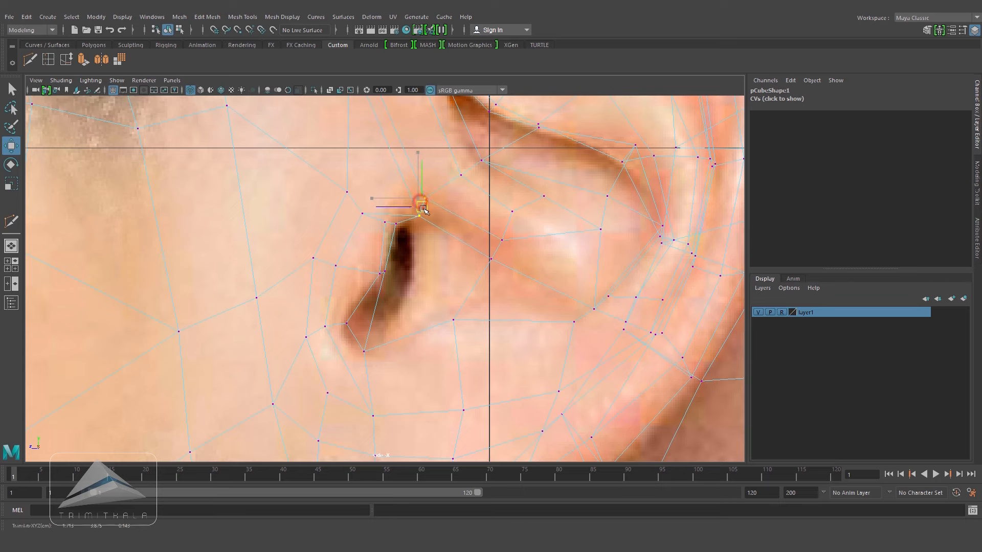
key("5")
key("space")
left_click_drag(467, 242, 520, 219)
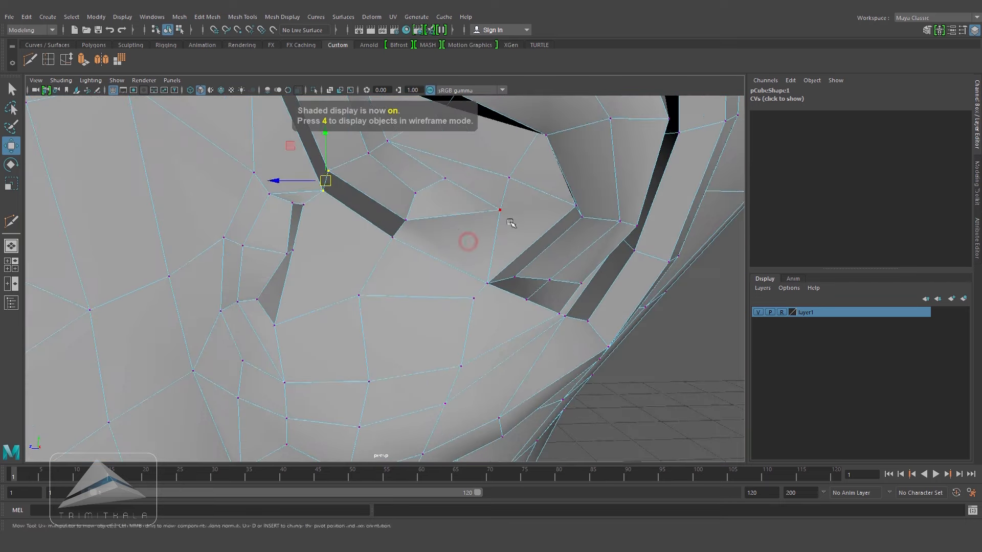
- Cut a vertical edge from the lobe rim vertex up through the lobe rows to the row below the crease
left_click(28, 60)
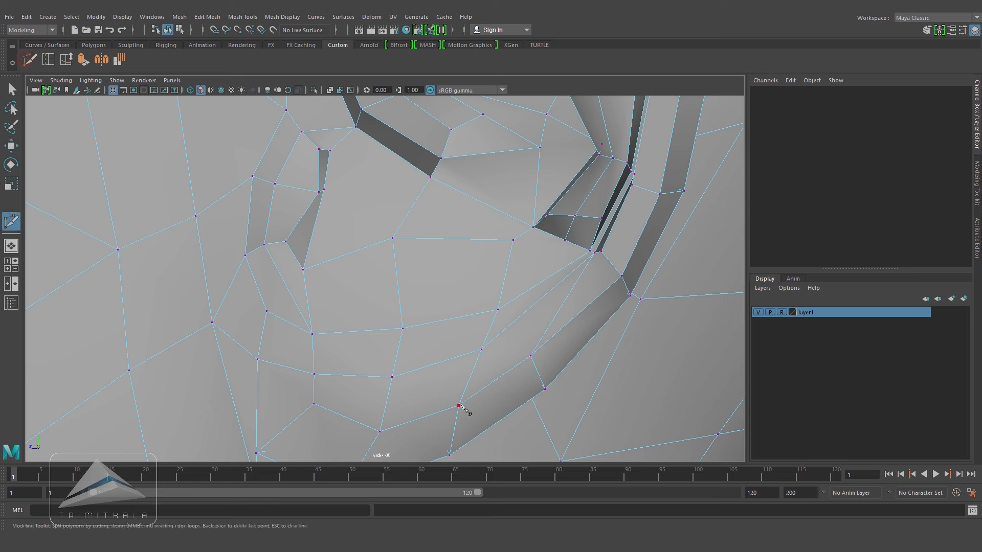
left_click(459, 405)
left_click(11, 146)
- Delete the old vertical edge behind the new cut in the rear upper lobe
right_click_drag(509, 247, 515, 213)
left_click(509, 261)
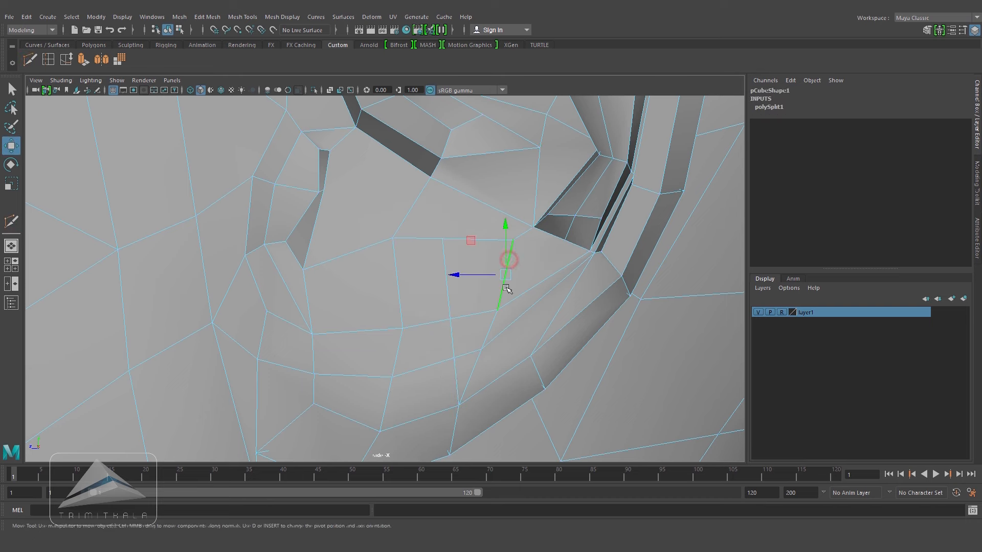
right_click_drag(505, 274, 569, 287, "shift")
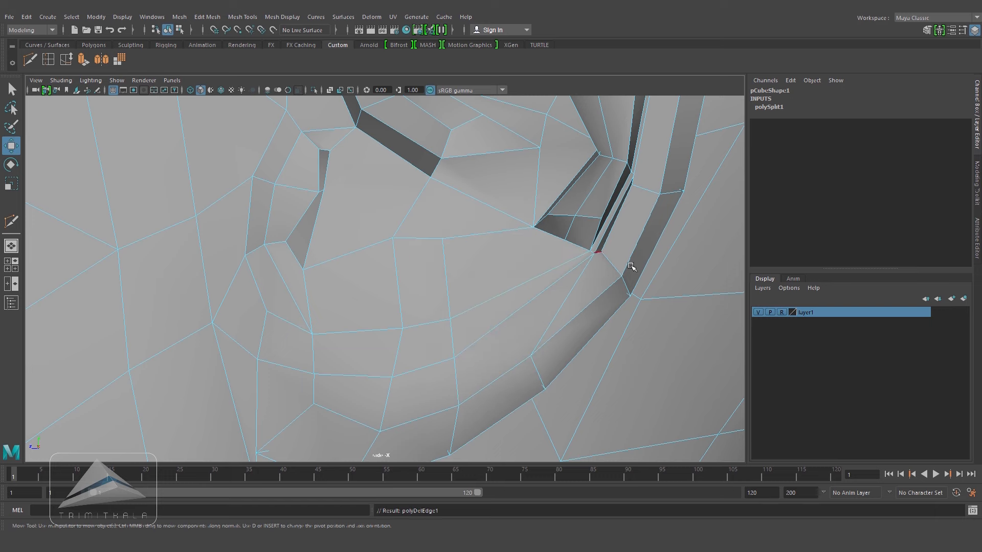
- Cut an edge from the rear lobe rim vertex up to the top lobe edge beside the crease corner
left_click(31, 60)
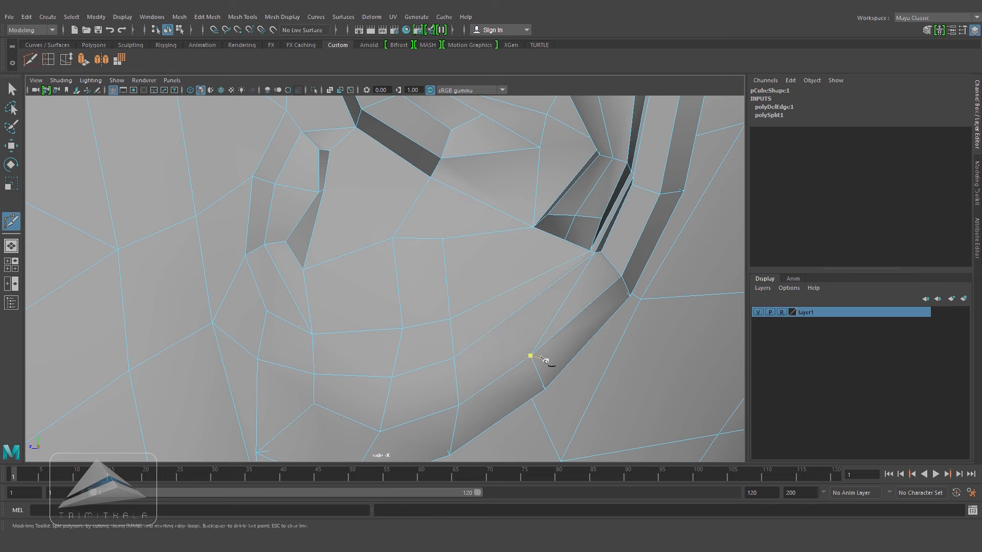
left_click(531, 356)
left_click(482, 234)
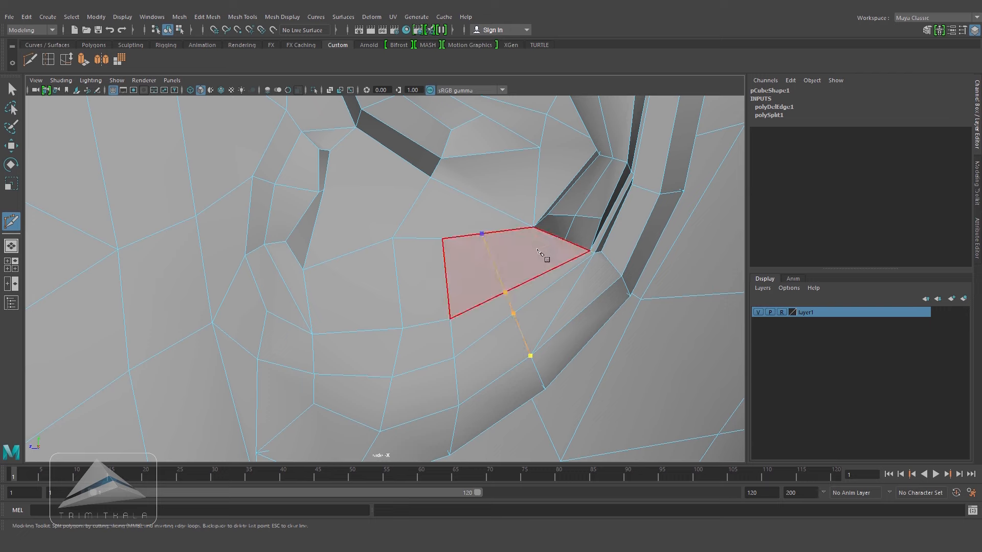
right_click(536, 249)
left_click(12, 146)
- Lower the top vertices of the two new vertical lobe edges to follow the ear contour in the photo
key("3")
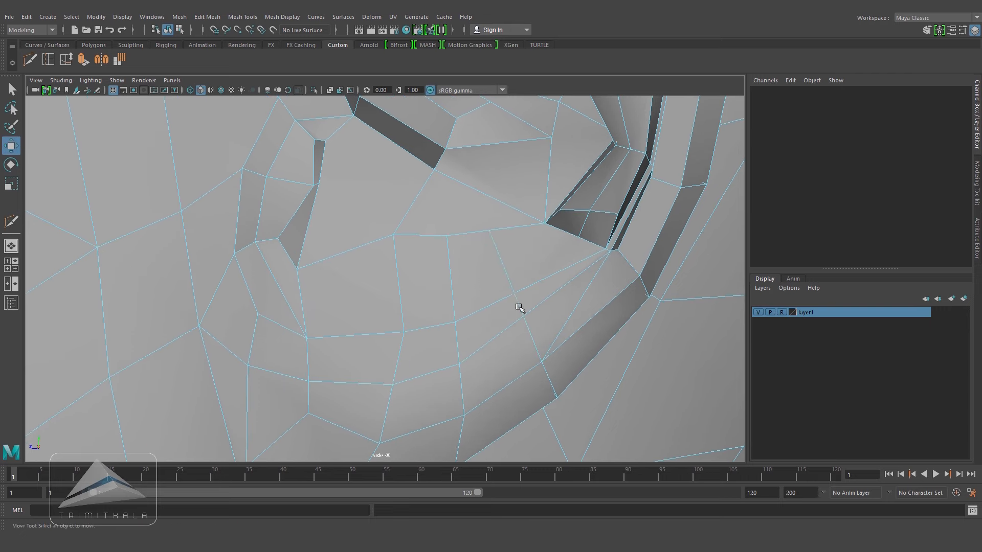
key("4")
right_click_drag(492, 229, 448, 231)
left_click(489, 230)
middle_click_drag(473, 249, 469, 246)
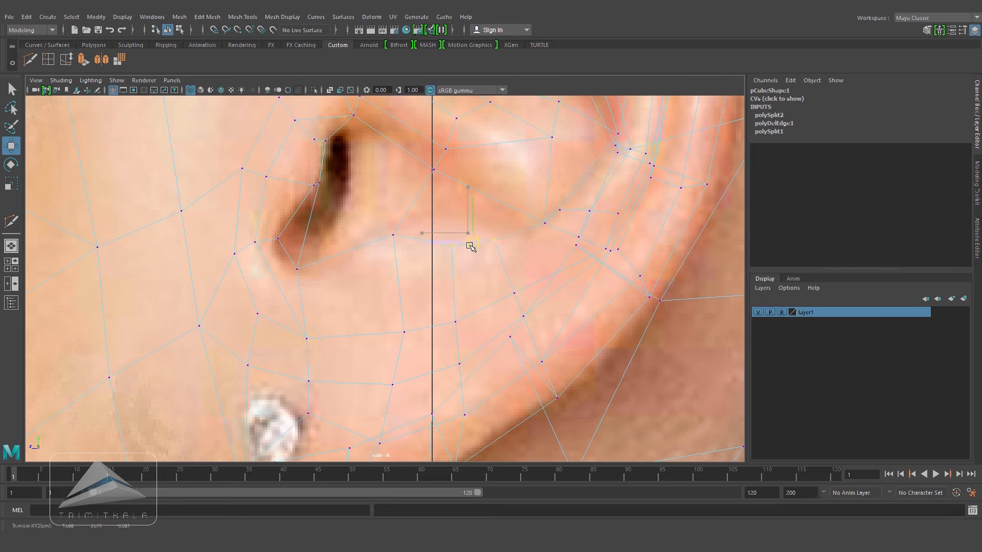
key("5")
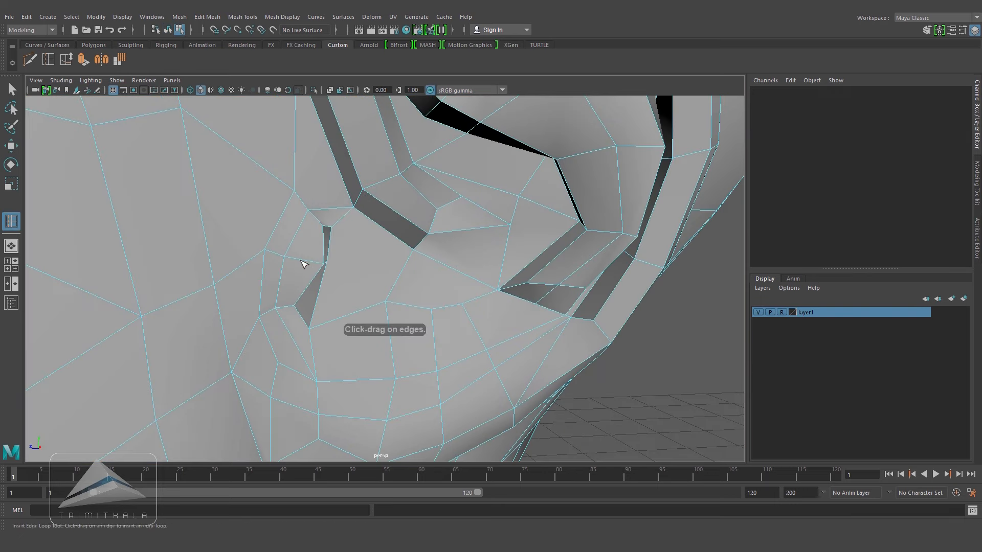
- Insert an edge loop around the front of the ear canal and cut its end onward across the upper lobe to the crease
left_click(300, 259)
left_click_drag(300, 260, 303, 261)
left_click(30, 59)
left_click(435, 346)
left_click(471, 328)
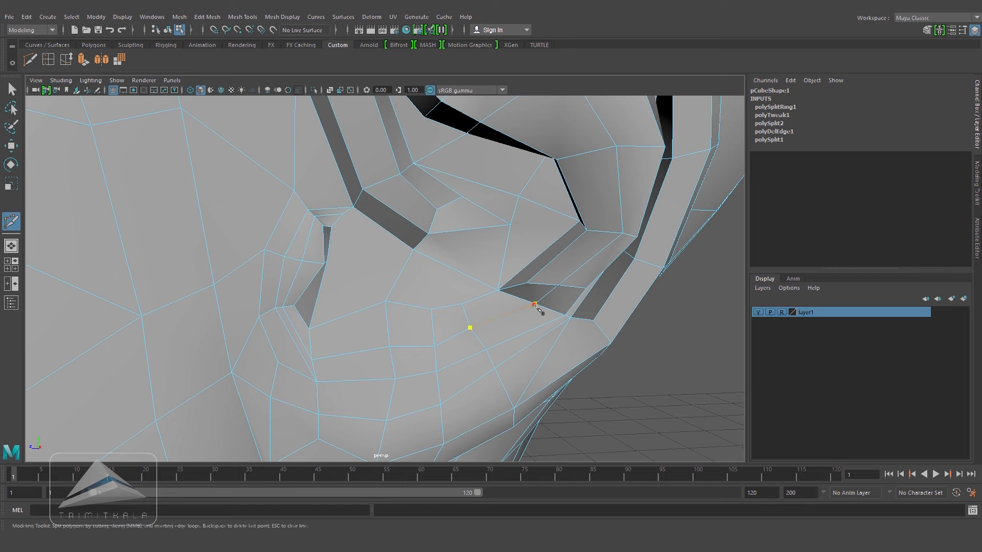
key("Escape")
key("w")
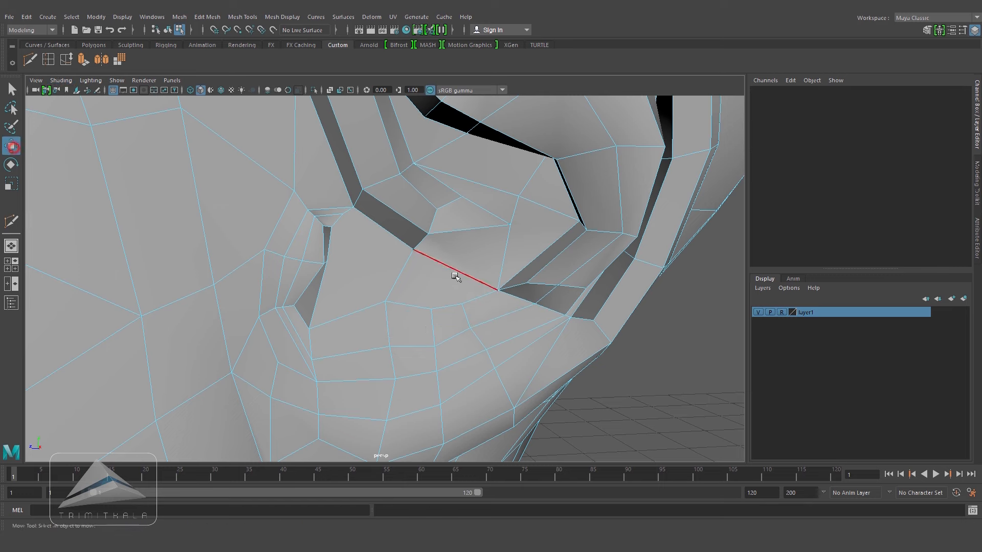
- Spin the two neighbouring edges at the rear end of the crease above the ear lobe
left_click(514, 299)
key("ctrl+alt+Right")
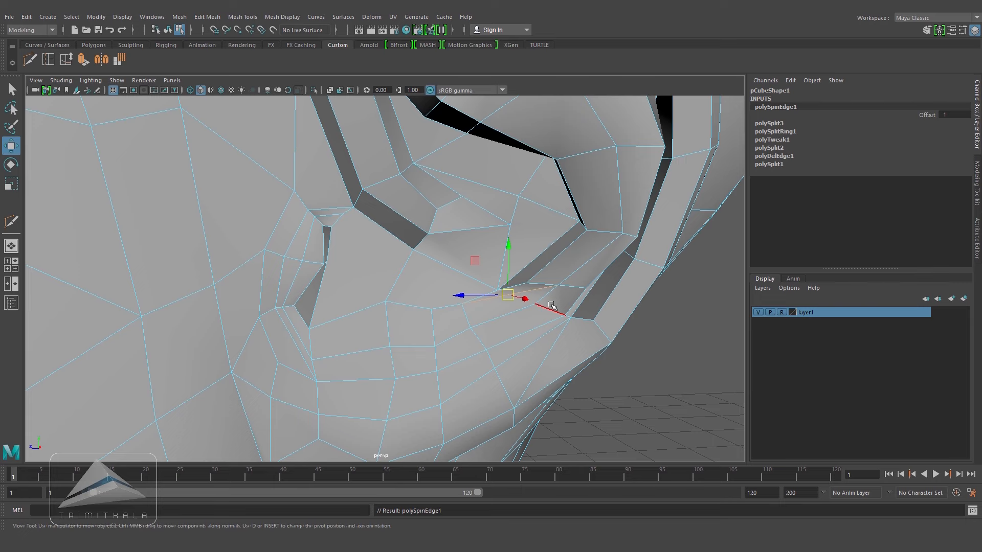
left_click_drag(553, 314, 602, 337)
key("ctrl+alt+Right")
- Delete the surplus short edges in the rear upper lobe below the crease
key("q")
left_click_drag(598, 336, 563, 302, "alt")
left_click(637, 324)
left_click(517, 337)
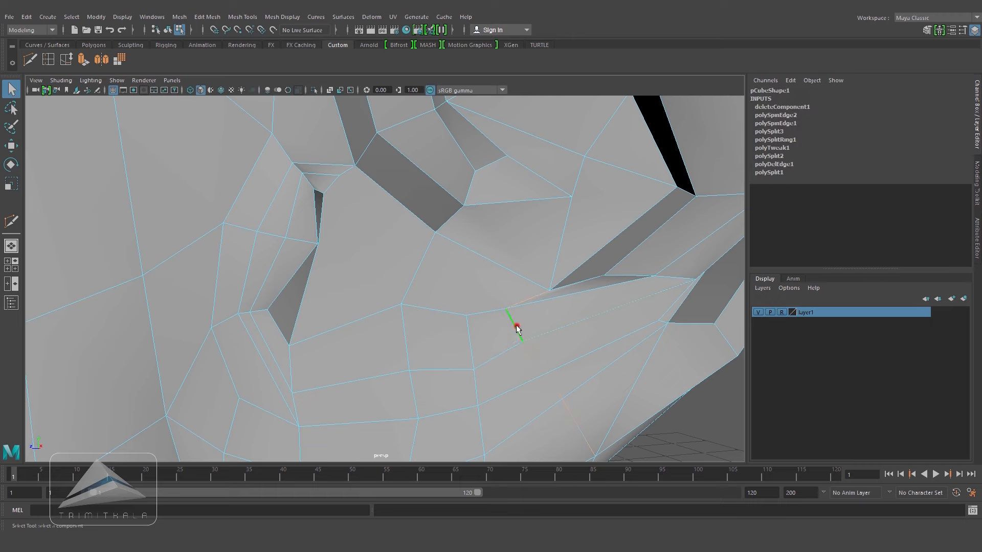
left_click_drag(561, 386, 510, 364, "alt")
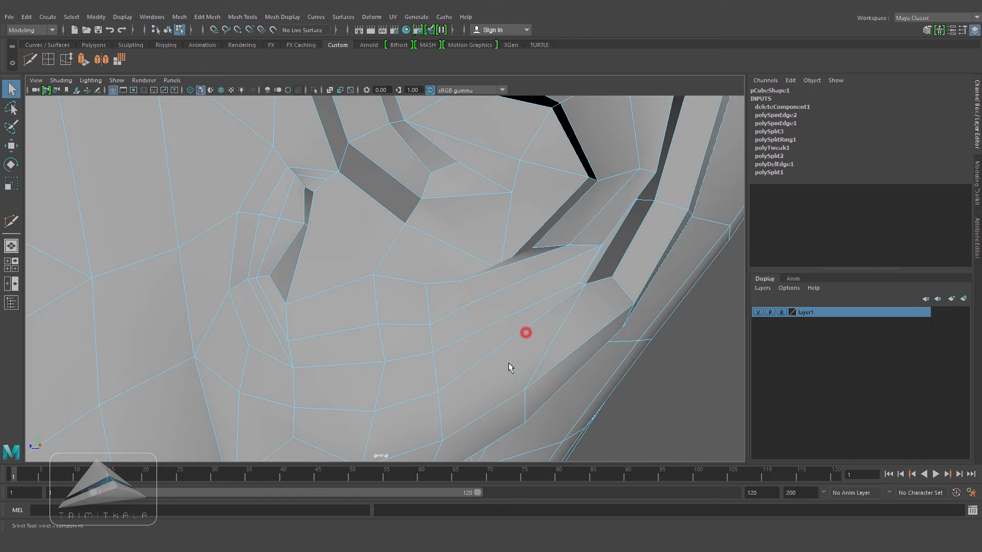
left_click_drag(583, 397, 555, 345, "alt")
left_click(516, 290)
left_click_drag(517, 291, 240, 163, "alt")
- Slide the cross edges over the rear lobe and the back of the ear rim to even their spacing
left_click(72, 65)
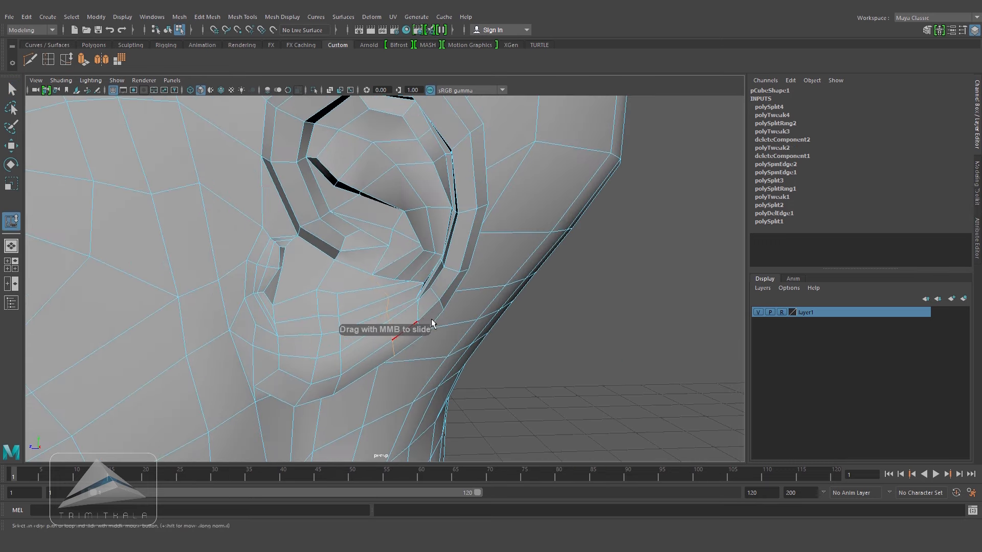
left_click_drag(431, 323, 397, 337, "alt")
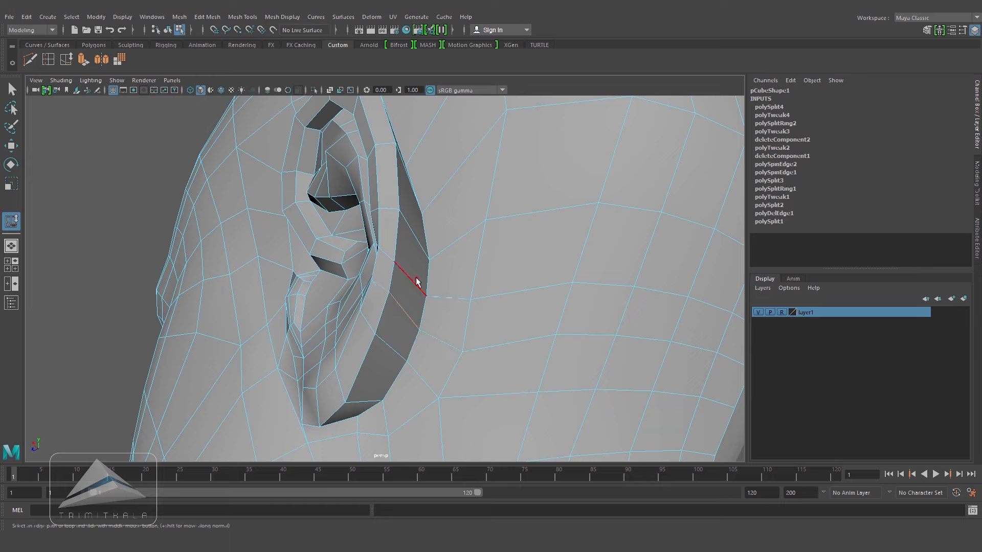
left_click_drag(417, 282, 423, 320, "alt")
left_click_drag(367, 372, 333, 295, "alt")
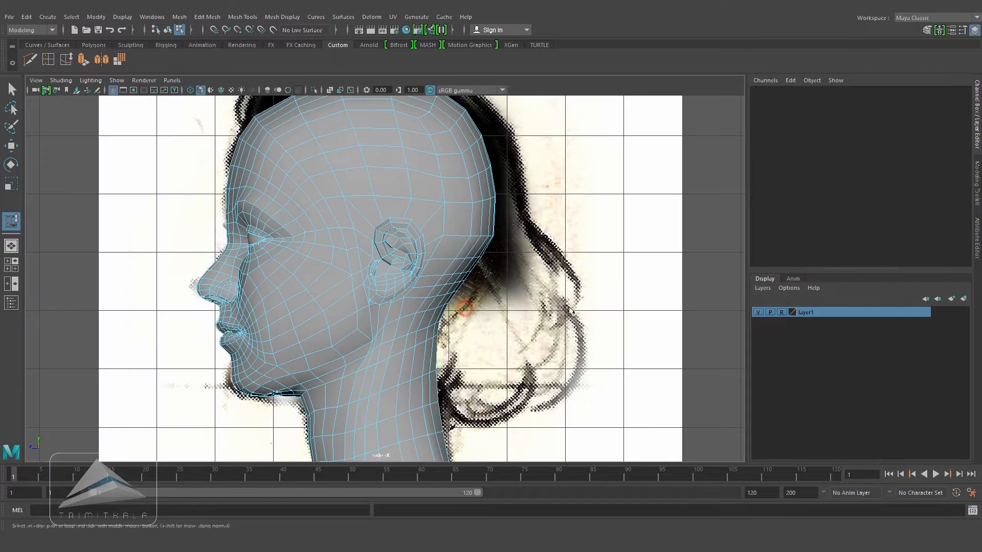
- Slide the edges of the loop around the front and top of the ear canal outward, using the side-view photo as reference
scroll(510, 285, "up", 10)
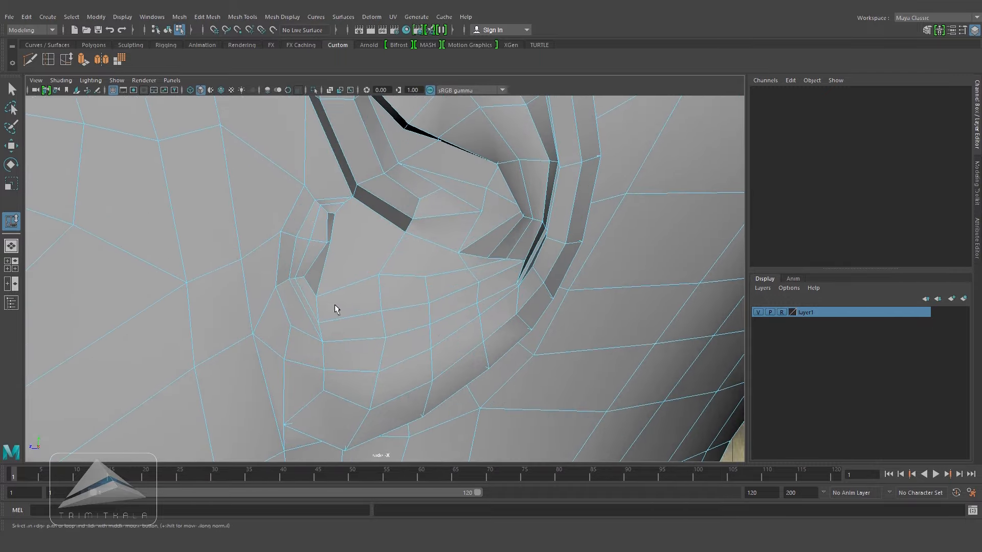
left_click(308, 314)
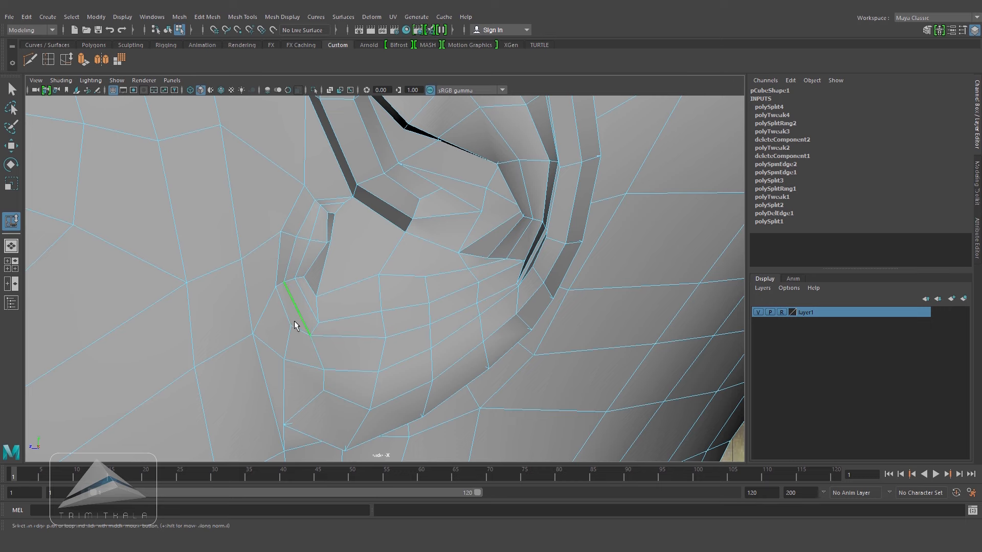
key("4")
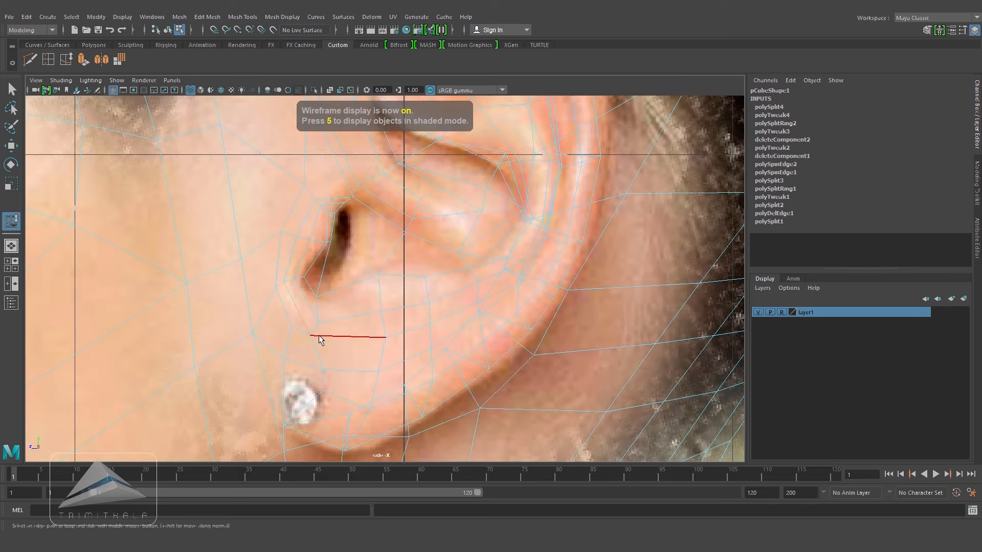
key("5")
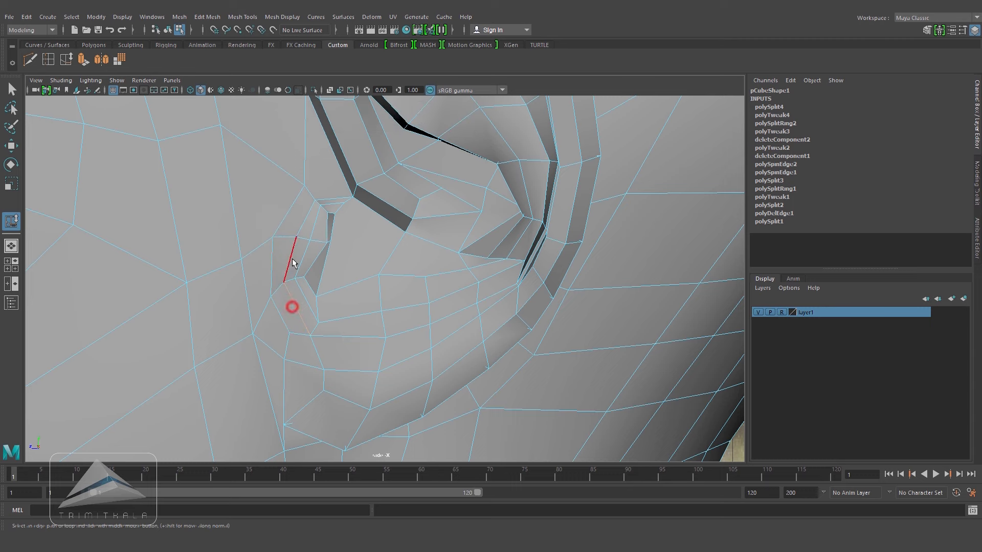
right_click_drag(344, 222, 353, 220, "alt")
left_click(338, 197)
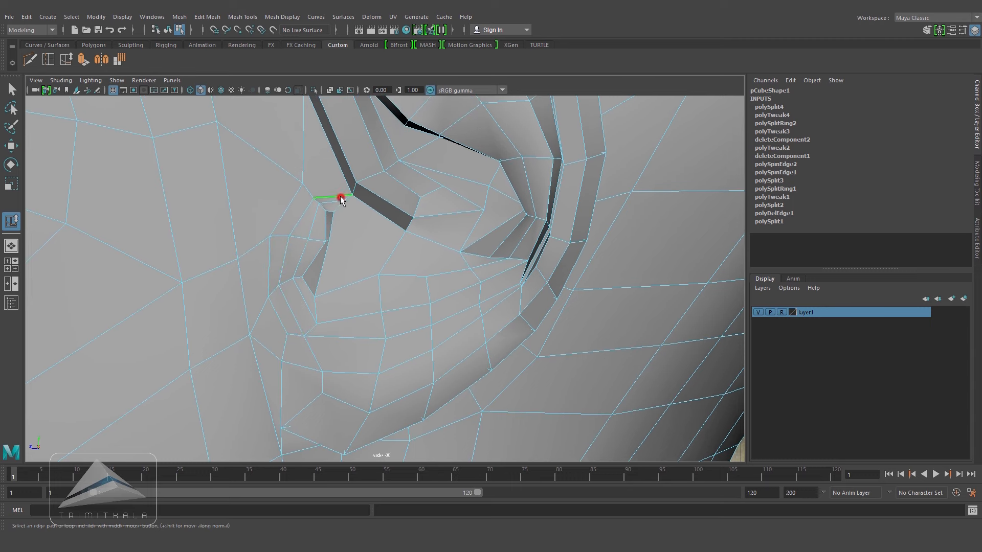
middle_click_drag(338, 198, 334, 199)
- Spin an edge in front of the ear canal and move the canal's front rim vertices to match the opening in the photo
left_click_drag(368, 245, 261, 299, "alt")
key("ctrl+alt+Right")
right_click_drag(261, 301, 253, 318)
left_click(255, 308)
left_click_drag(255, 312, 314, 329, "alt")
key("w")
left_click(288, 265, "shift")
middle_click_drag(314, 329, 399, 278, "alt")
mouse_move(399, 279)
right_mouse_down("alt")
mouse_move(407, 269)
mouse_move(405, 322)
right_mouse_up("alt")
key("5")
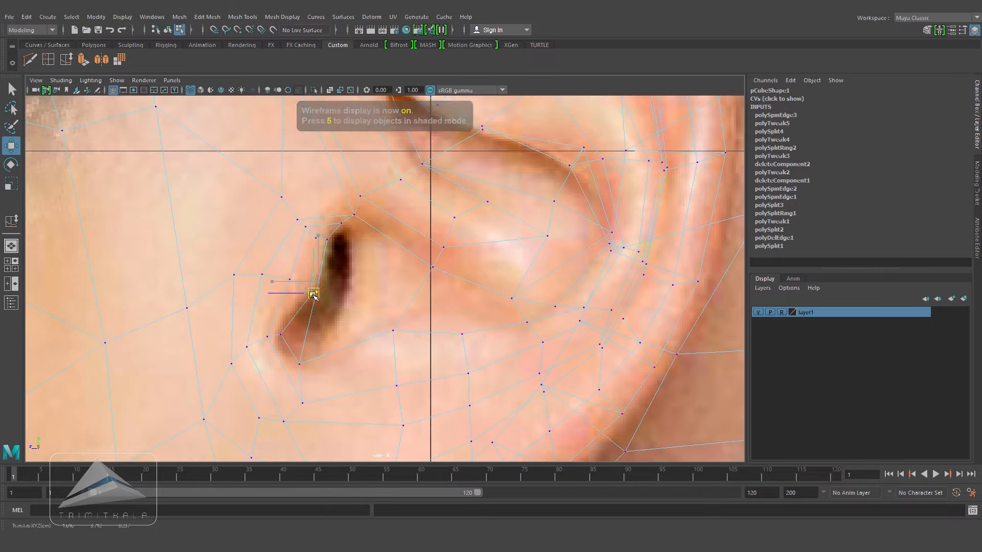
key("space")
left_click_drag(347, 255, 353, 236)
- Inspect the reshaped ear canal and crease in the perspective and side views
left_click_drag(366, 261, 429, 278, "alt")
key("4")
key("space")
right_click_drag(430, 278, 445, 285, "alt")
key("5")
key("space")
left_click_drag(486, 310, 489, 290)
right_click_drag(517, 306, 414, 311, "alt")
left_click(582, 307)
mouse_move(582, 307)
left_mouse_down("alt")
mouse_move(537, 292)
mouse_move(489, 254)
mouse_move(526, 266)
left_mouse_up("alt")
- Move the vertices at the rear lower corner of the ear bowl backward to follow the fold in the photo
key("space")
left_click_drag(519, 303, 588, 307)
middle_click_drag(587, 307, 533, 306, "alt")
left_click(459, 297)
key("4")
left_click_drag(459, 297, 489, 298)
key("5")
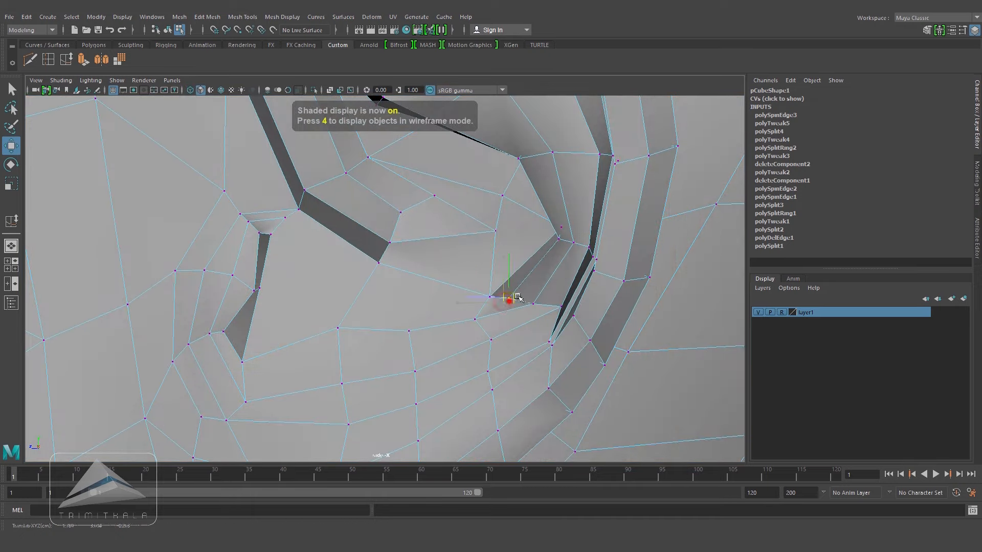
key("4")
key("5")
key("4")
mouse_move(511, 309)
left_mouse_down()
mouse_move(496, 287)
mouse_move(510, 276)
left_mouse_up()
key("5")
key("space")
- Spin another edge near the lower front of the ear
left_click(574, 355)
left_click_drag(574, 355, 513, 292, "alt")
right_click_drag(513, 291, 440, 340, "alt")
left_click_drag(440, 339, 396, 301, "alt")
left_click(331, 266)
right_click_drag(321, 291, 321, 251)
left_click(335, 227)
key("ctrl+alt+Right")
- Move the vertex under the front corner of the ear lobe up and back toward the lobe outline in the photo
left_click_drag(335, 227, 353, 317, "alt")
left_click(306, 417)
key("space")
left_click(349, 306)
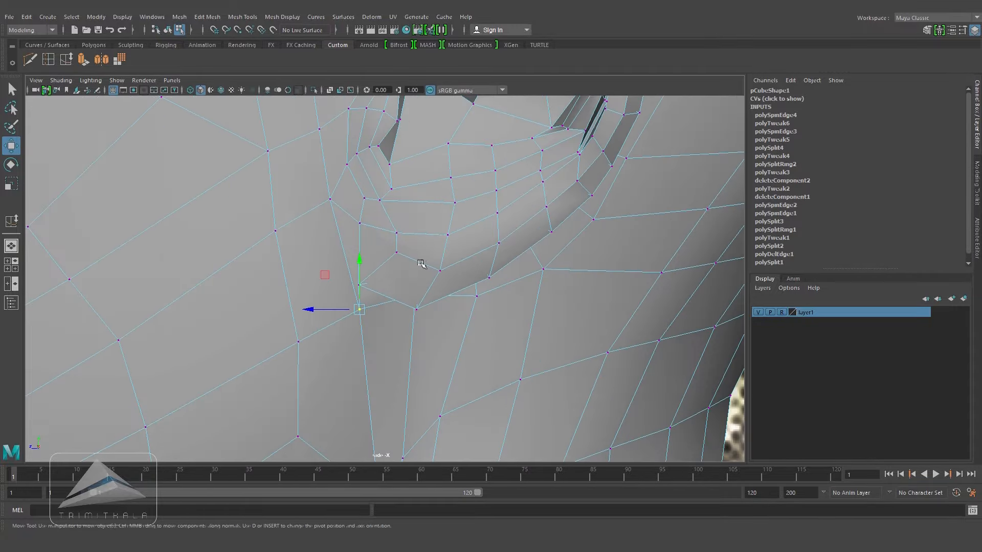
key("4")
key("5")
key("4")
left_click_drag(351, 302, 364, 292)
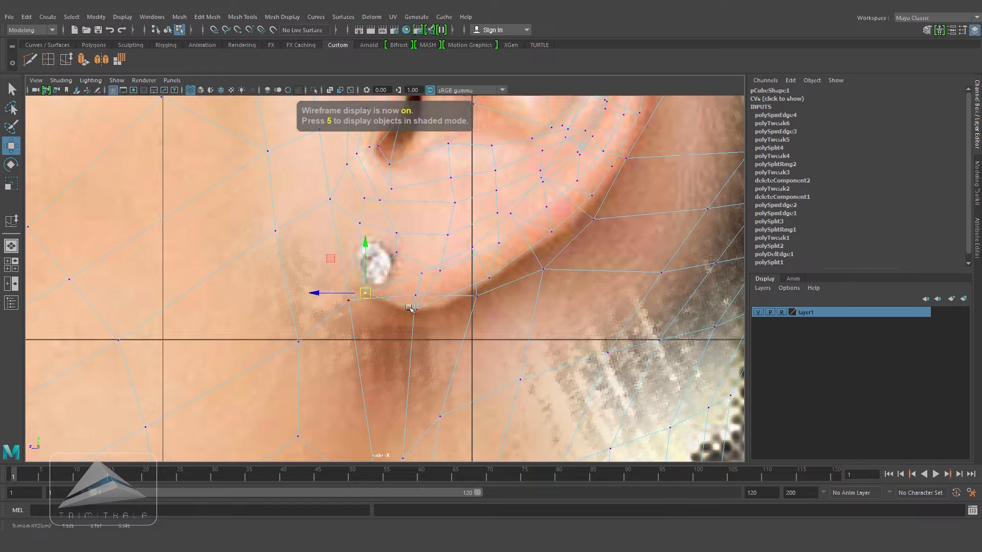
key("space")
key("5")
- Check the lobe in perspective and save the scene
mouse_move(468, 280)
left_mouse_down("alt")
mouse_move(353, 389)
mouse_move(335, 393)
left_mouse_up("alt")
left_click(505, 340)
left_click_drag(504, 340, 432, 361, "alt")
key("ctrl+s")
- Delete the short edge between the inner corner of the front ridge and the upper crease
left_click_drag(510, 288, 441, 229, "alt")
left_click(34, 62)
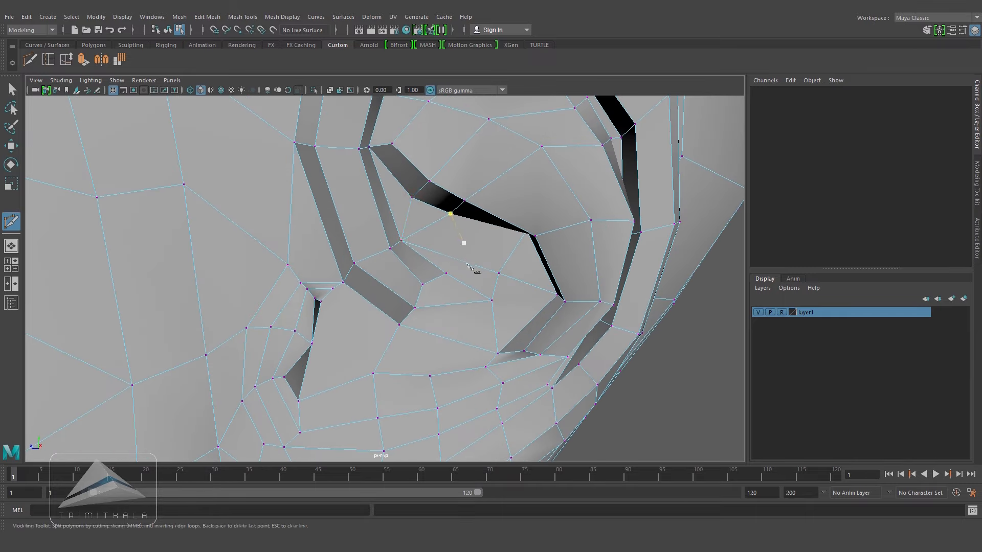
key("w")
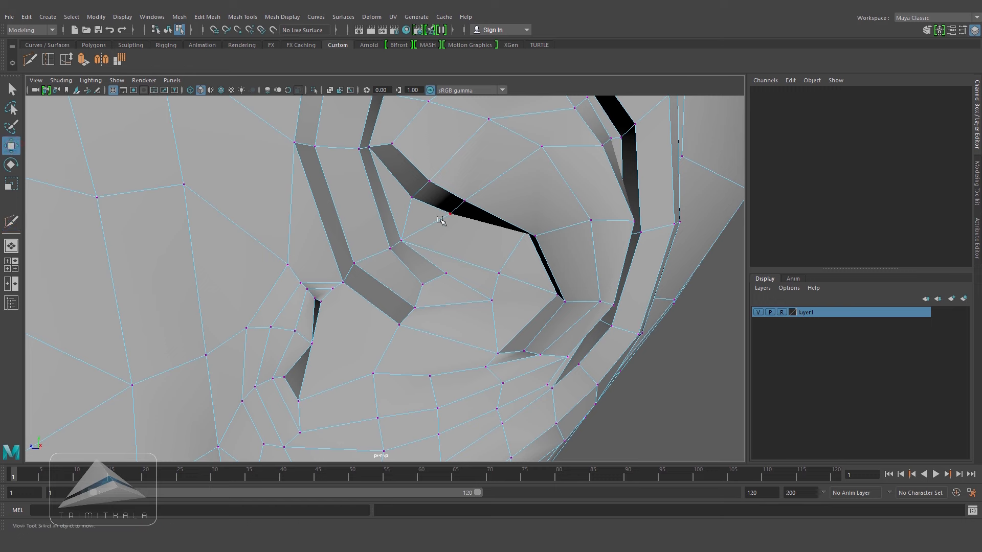
right_click_drag(440, 220, 442, 180)
left_click(426, 225)
key("Delete")
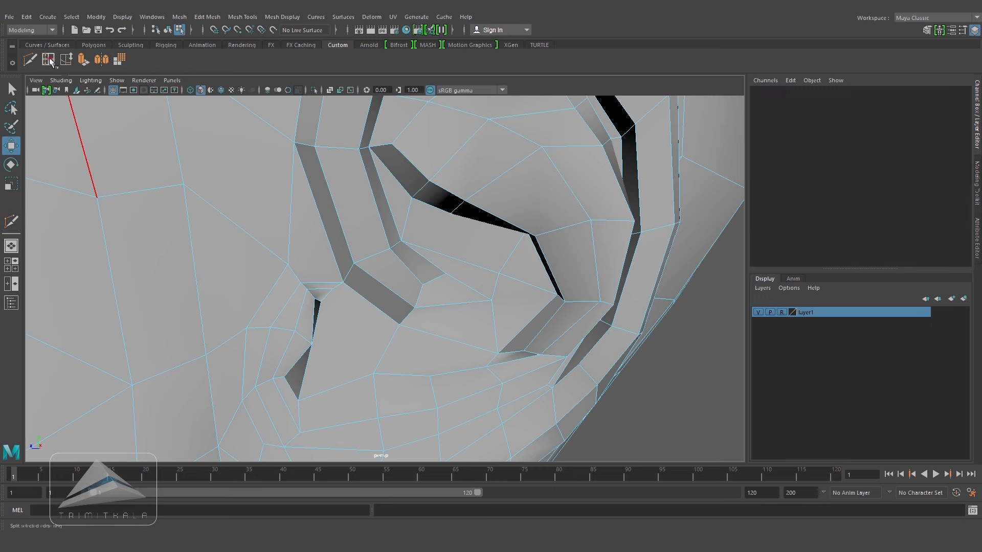
- Cut an edge across the lower part of the front ridge and on to the vertex on the upper crease
left_click(31, 61)
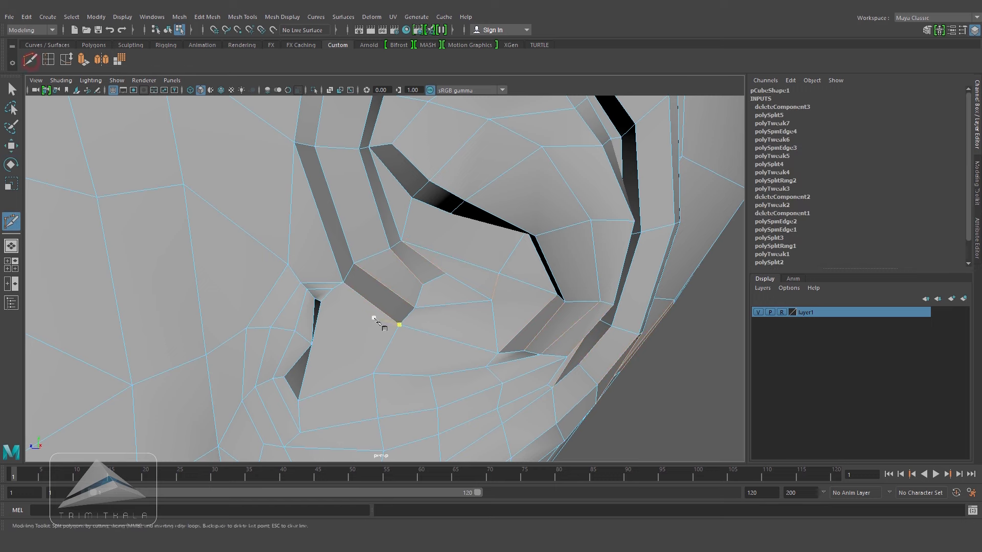
left_click(425, 258)
key("Return")
left_click(12, 147)
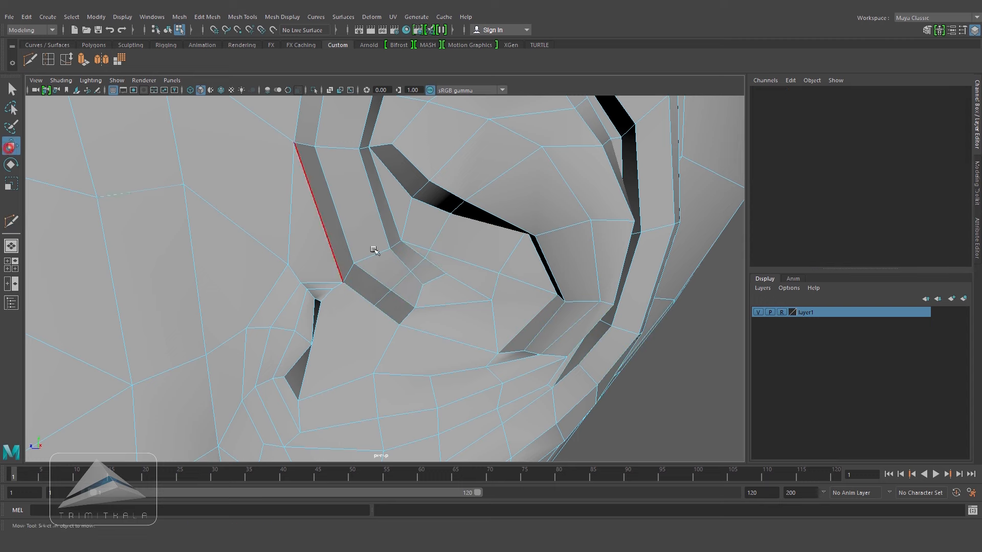
- Slide the edge across the bend of the front ridge, and undo the extra slide at the ridge tip
scroll(435, 267, "up", 1)
left_click_drag(436, 267, 432, 274, "alt")
left_click(399, 249)
left_click(384, 258, "shift")
left_click(67, 60)
middle_click_drag(410, 251, 403, 243)
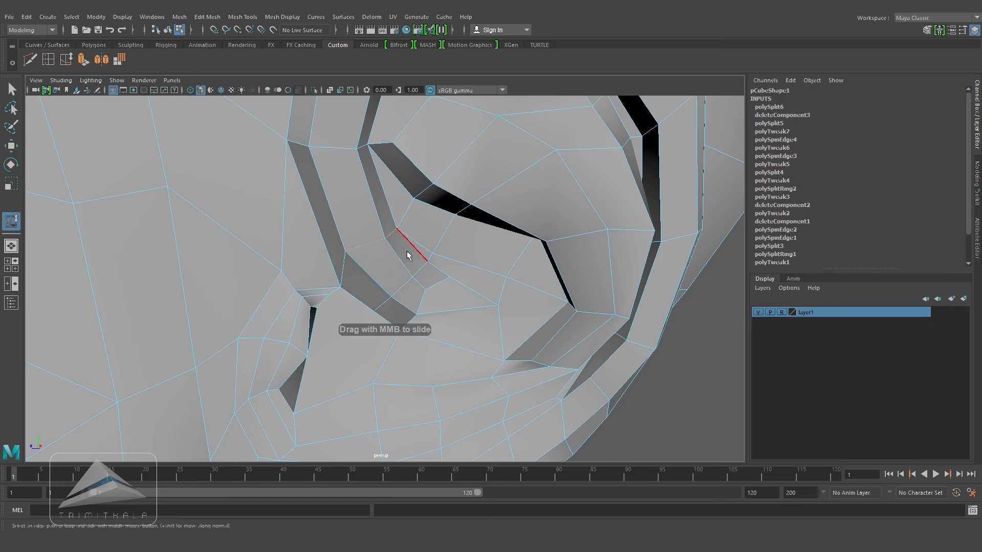
left_click(398, 305)
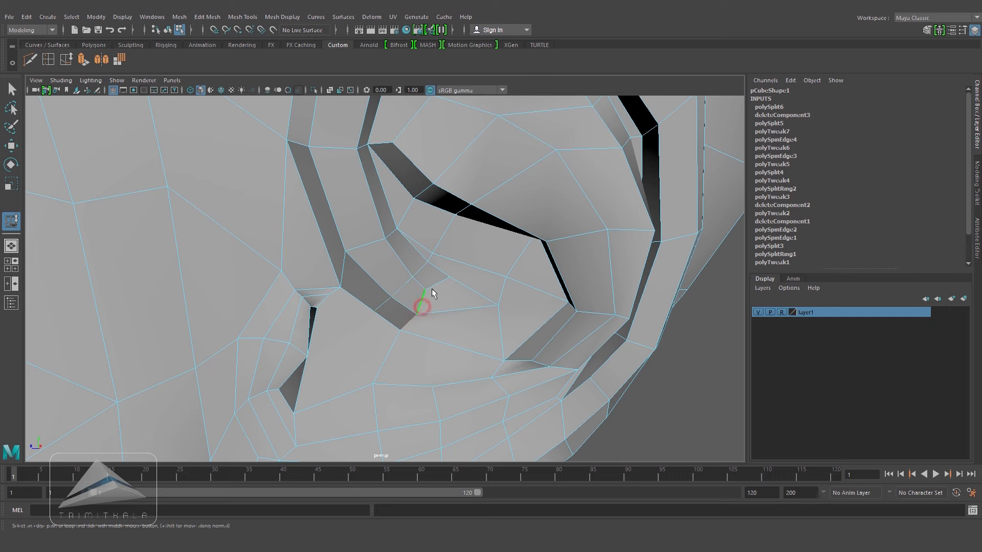
key("ctrl+z")
- Move the lower tip of the front ridge slightly back and down in side view to match the photo
left_click(11, 146)
key("space")
left_click_drag(454, 336, 515, 346)
middle_click_drag(471, 262, 396, 394, "alt")
scroll(397, 393, "up", 2)
left_click_drag(403, 321, 411, 325)
key("4")
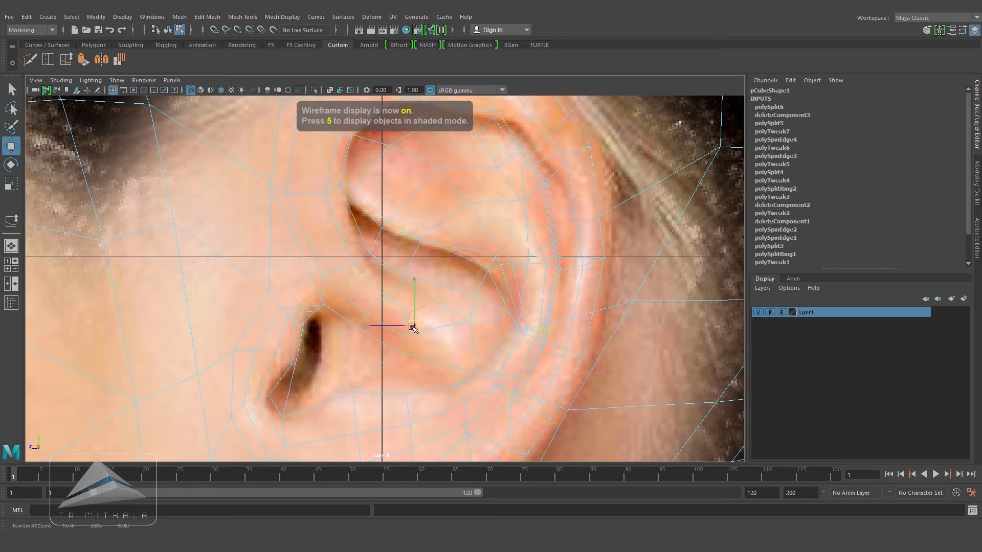
key("5")
key("space")
left_click_drag(447, 343, 451, 313)
left_click_drag(468, 331, 451, 311, "alt")
left_click(704, 429)
- Delete the diagonal edge running from the inner ridge corner into the face below the upper crease
mouse_move(568, 333)
left_mouse_down("alt")
mouse_move(587, 345)
mouse_move(517, 312)
mouse_move(521, 293)
left_mouse_up("alt")
left_click_drag(610, 363, 586, 353, "alt")
left_click_drag(550, 306, 497, 298, "alt")
left_click(406, 240)
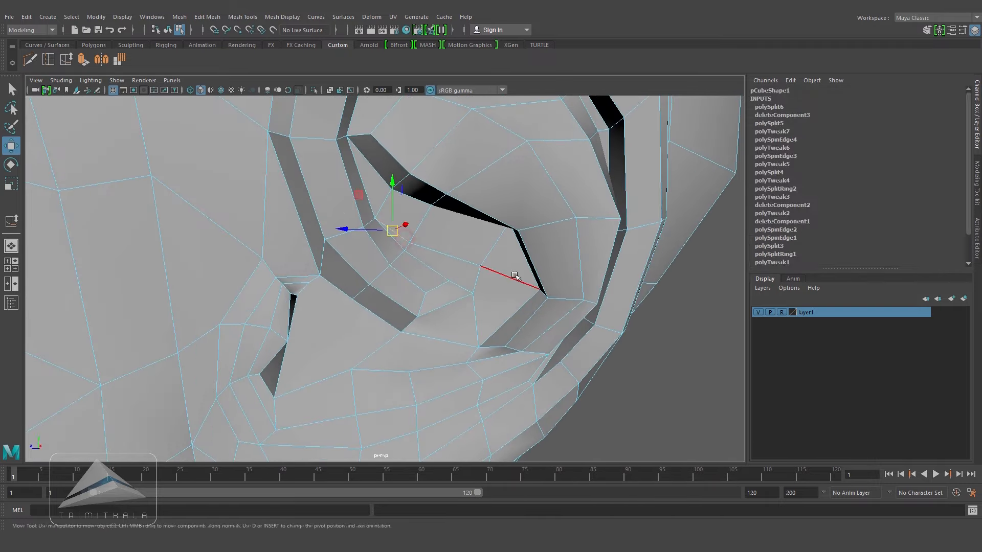
key("Delete")
- Cut a bent edge below the front corner of the upper crease and adjust its vertices for even spacing
left_click(31, 59)
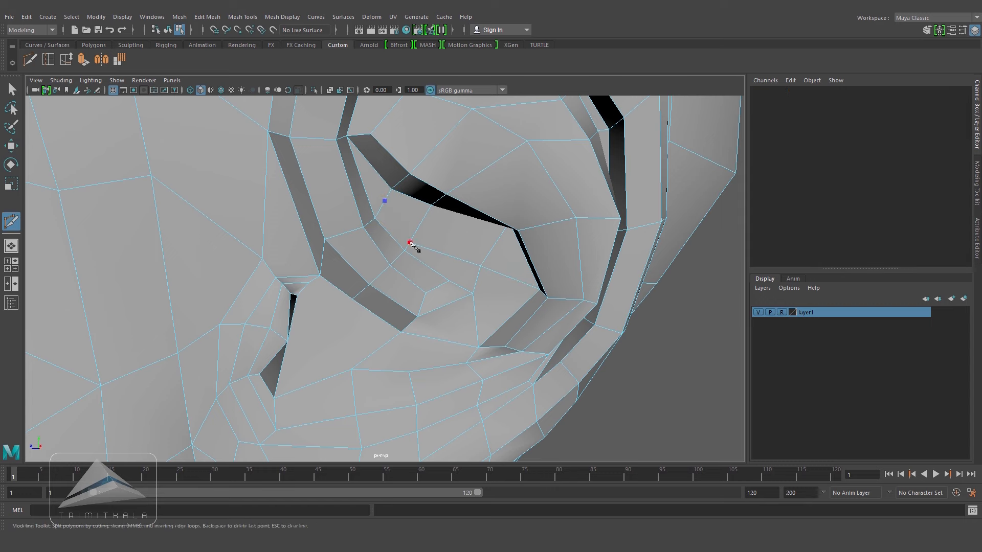
key("Return")
left_click(11, 147)
right_click_drag(422, 225, 392, 217)
left_click(387, 203)
left_click_drag(386, 202, 392, 210)
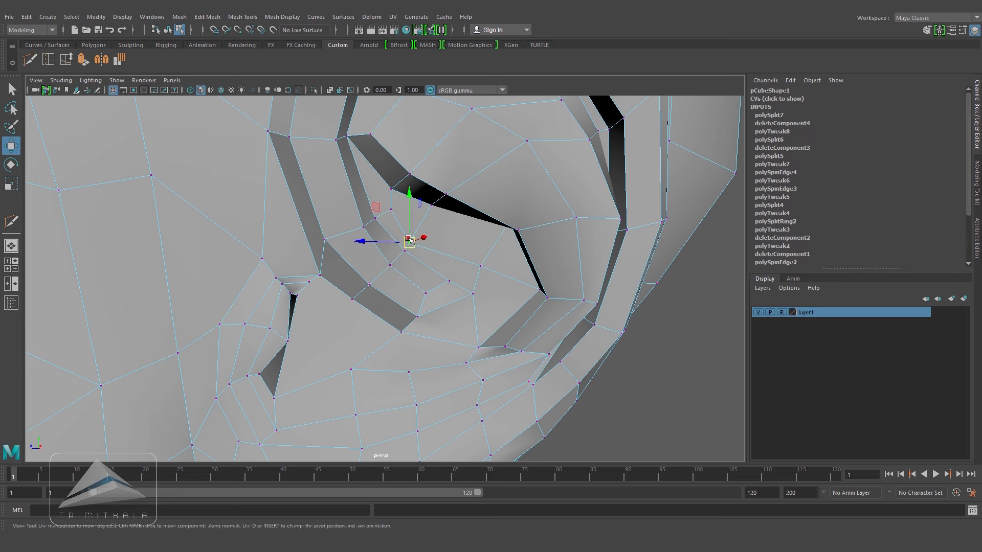
left_click_drag(416, 246, 486, 264)
- Spin the edge behind the lower tip of the front ridge
left_click(699, 358)
left_click_drag(699, 358, 470, 285, "alt")
right_click_drag(444, 248, 444, 221)
left_click(445, 267)
key("ctrl+alt+Right")
- Extrude the ear bowl faces, from below the upper crease around the ridge tip to the canal, inward
left_click(638, 394)
right_click_drag(469, 191, 469, 218)
right_click_drag(469, 218, 469, 221)
left_click(375, 180)
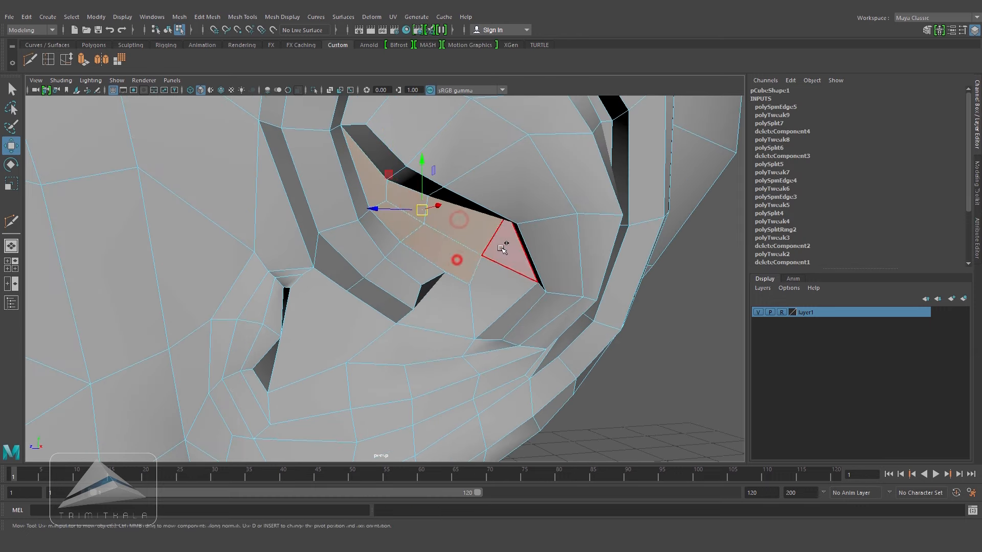
left_click(424, 354, "shift")
left_click(284, 312, "shift")
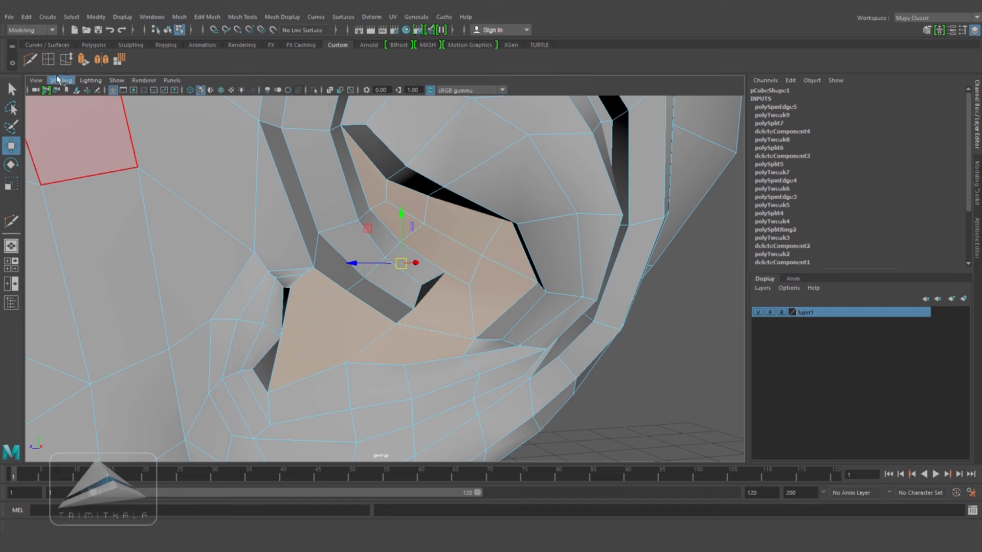
left_click(83, 64)
left_click_drag(415, 320, 465, 316, "alt")
left_click_drag(476, 220, 435, 237)
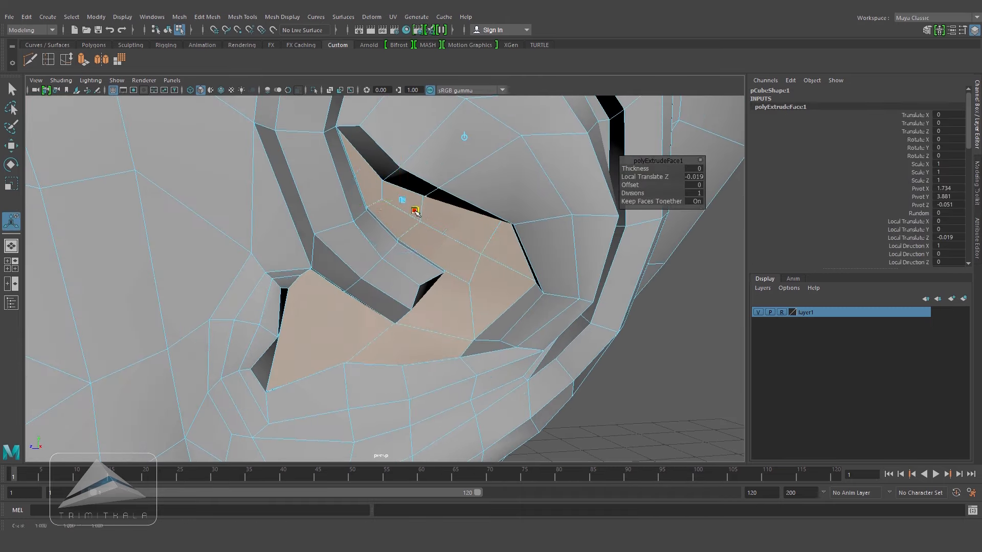
left_click_drag(401, 203, 356, 213, "alt")
left_click_drag(414, 250, 481, 248, "alt")
left_click(642, 387)
- Move the sunken vertices around the front ridge's lower tip away from the ridge wall
left_click_drag(571, 287, 541, 281, "alt")
left_click_drag(447, 263, 465, 262, "alt")
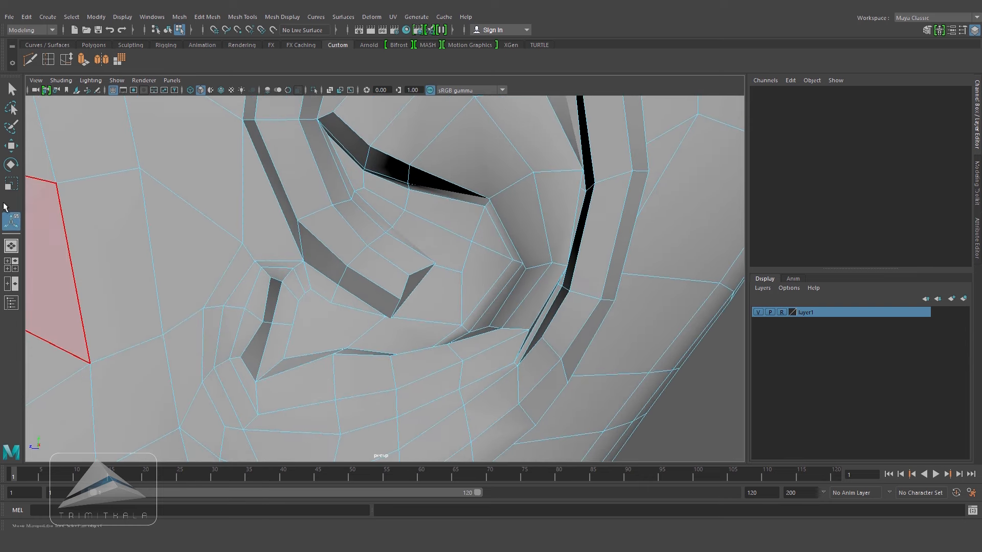
left_click(11, 146)
right_click_drag(453, 257, 432, 246)
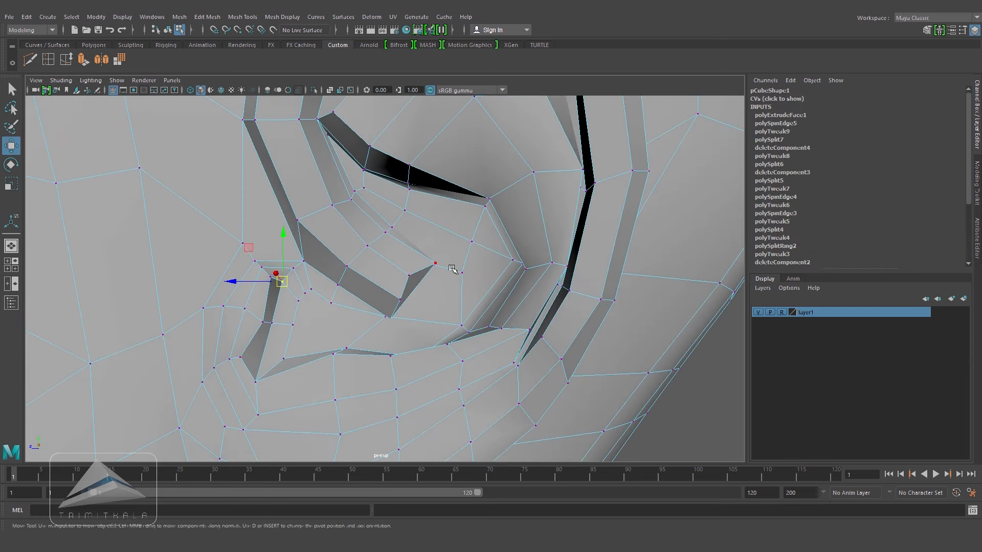
left_click_drag(463, 271, 443, 268)
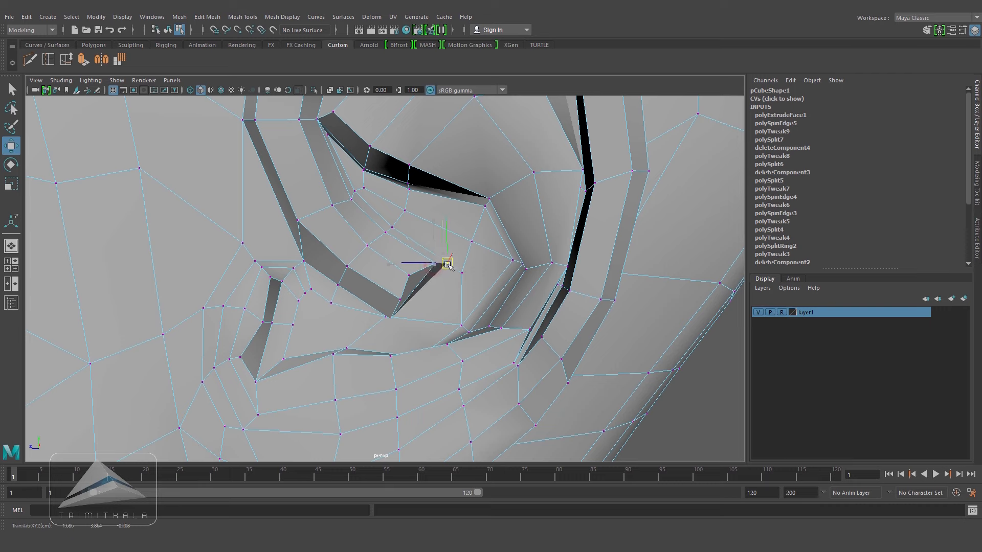
left_click(461, 327)
key("ctrl+z")
left_click(387, 318)
left_click_drag(386, 318, 406, 331)
left_click(448, 265)
left_click_drag(448, 266, 476, 270)
left_click(463, 272)
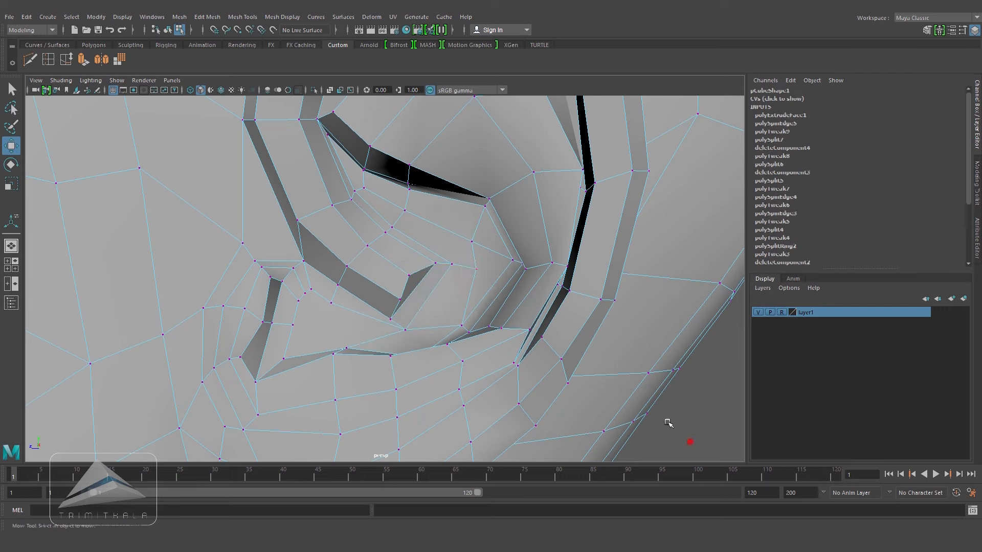
- Cut a new edge across the bowl floor behind the front ridge's lower tip and delete the adjoining old edge
left_click(690, 445)
left_click_drag(690, 444, 538, 339, "alt")
left_click_drag(505, 287, 535, 298, "alt")
left_click_drag(417, 295, 381, 287, "alt")
left_click(390, 288)
left_click(712, 412)
left_click_drag(712, 412, 603, 340, "alt")
left_click(31, 60)
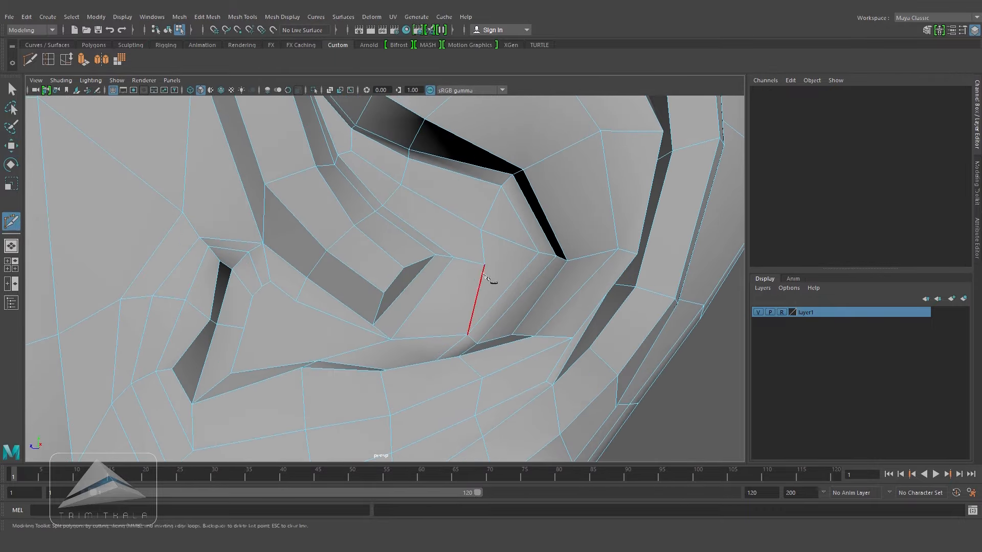
left_click(537, 253)
left_click(11, 146)
left_click(512, 246)
key("Delete")
- Move the bowl vertex behind the ridge tip upward and delete the edge running down from the bowl floor below it
right_click_drag(512, 263, 484, 263)
left_click(486, 264)
left_click_drag(486, 264, 486, 229)
right_click(478, 247)
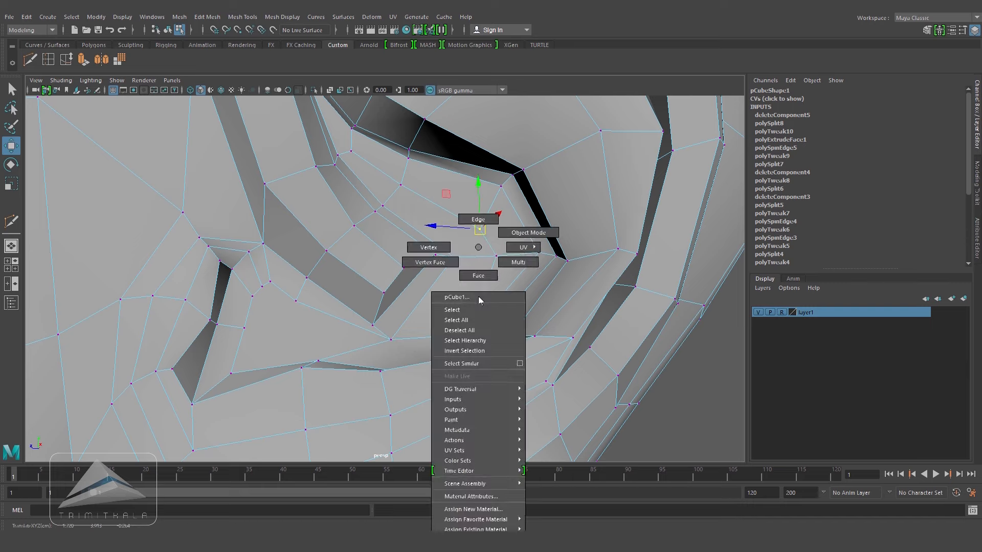
right_click_drag(478, 297, 483, 219)
left_click(491, 280)
key("Delete")
- Cut an edge from the bowl vertex behind the ridge tip down across the floor to the lower crease
mouse_move(490, 328)
left_mouse_down("alt")
mouse_move(486, 340)
mouse_move(534, 311)
mouse_move(488, 327)
left_mouse_up("alt")
left_click(30, 62)
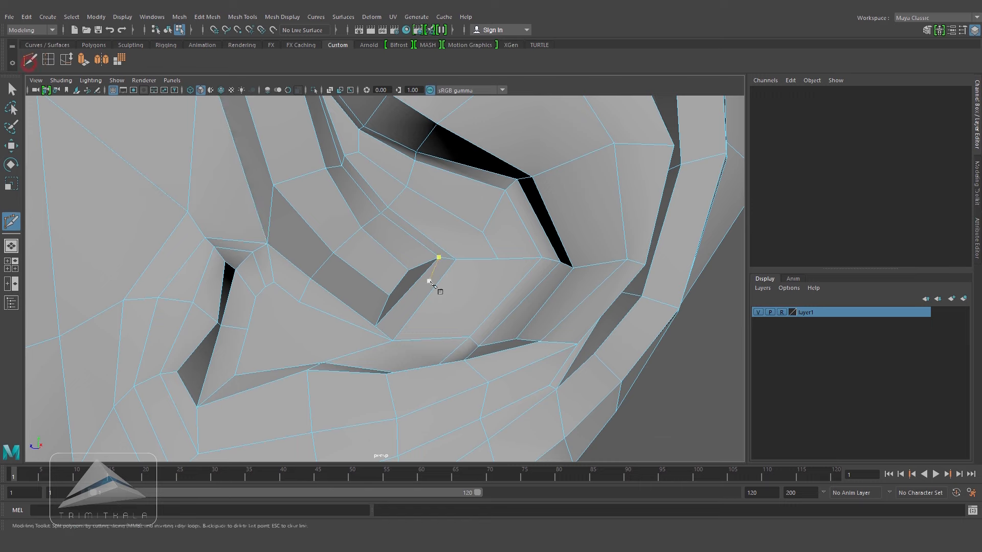
left_click_drag(427, 280, 493, 258, "alt")
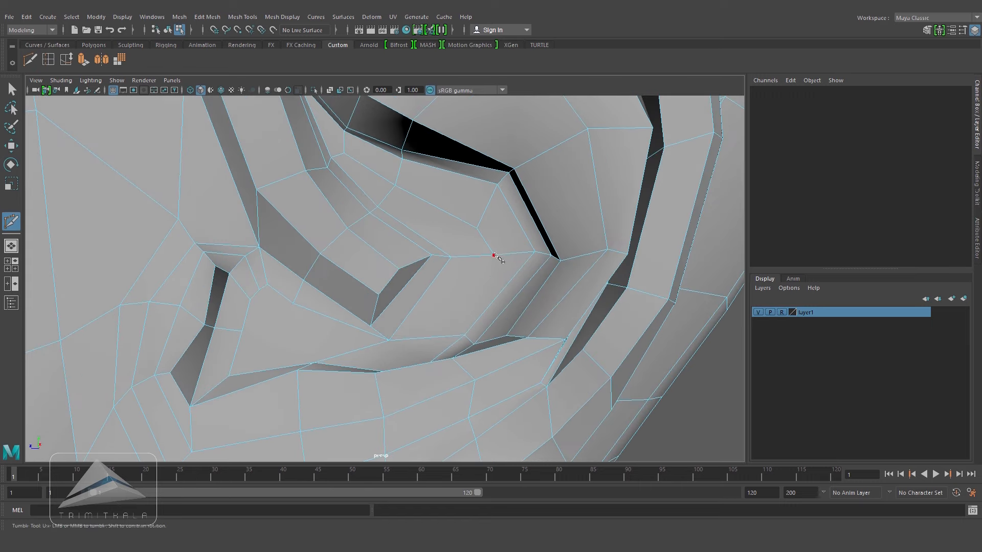
left_click(429, 337)
left_click_drag(429, 338, 404, 394, "alt")
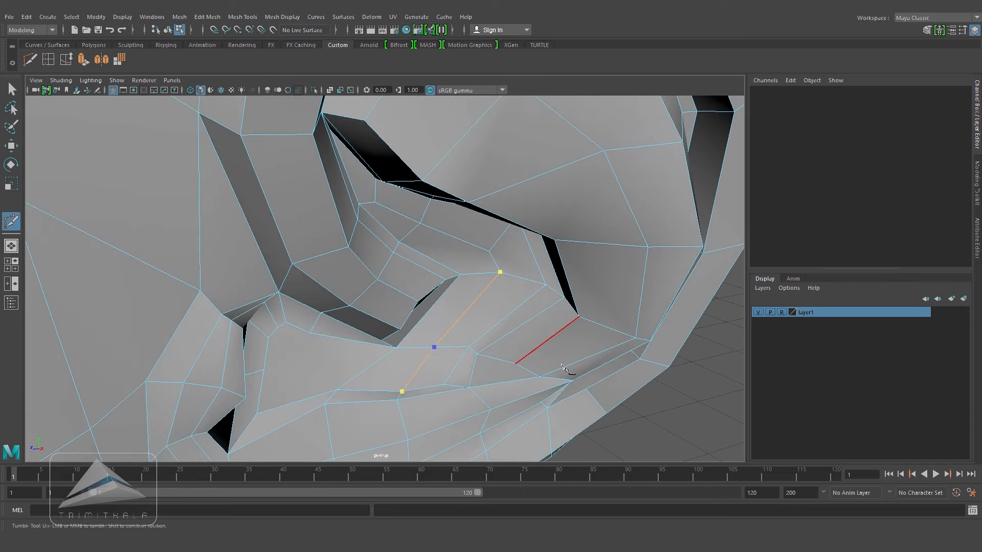
left_click_drag(584, 409, 559, 351, "alt")
left_click(11, 151)
- Spin the edge beside the front ridge's lower tip two turns and move its upper vertex down and back
left_click_drag(446, 270, 476, 254, "alt")
left_click_drag(487, 289, 475, 295, "alt")
left_click(420, 295)
key("ctrl+alt+Right")
key("ctrl+alt+Right")
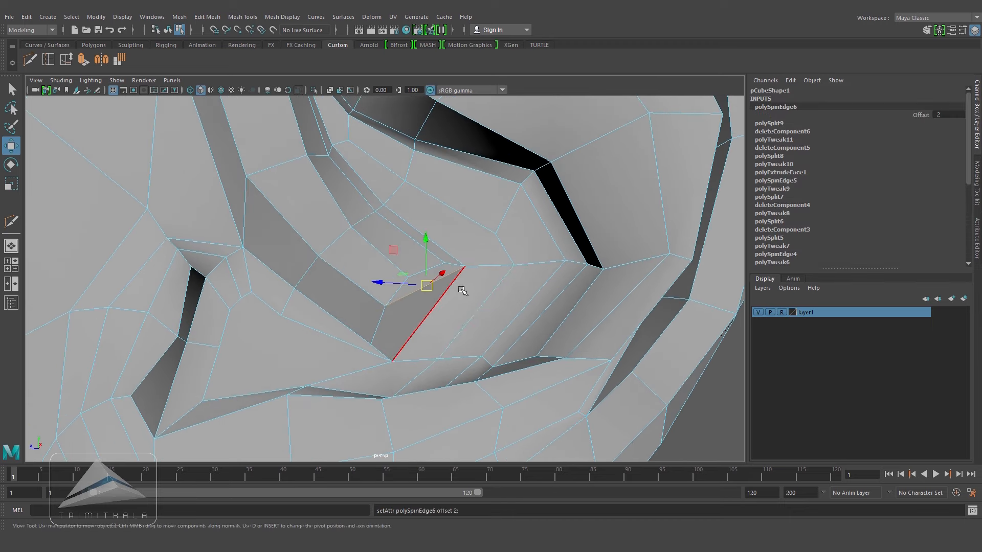
right_click_drag(458, 247, 418, 242)
left_click(465, 266)
left_click_drag(464, 266, 483, 287)
- Spin the edge at the ridge tip's base once and the neighbouring bowl edge two turns
right_click_drag(443, 294, 443, 220)
left_click(431, 286)
key("ctrl+alt+Right")
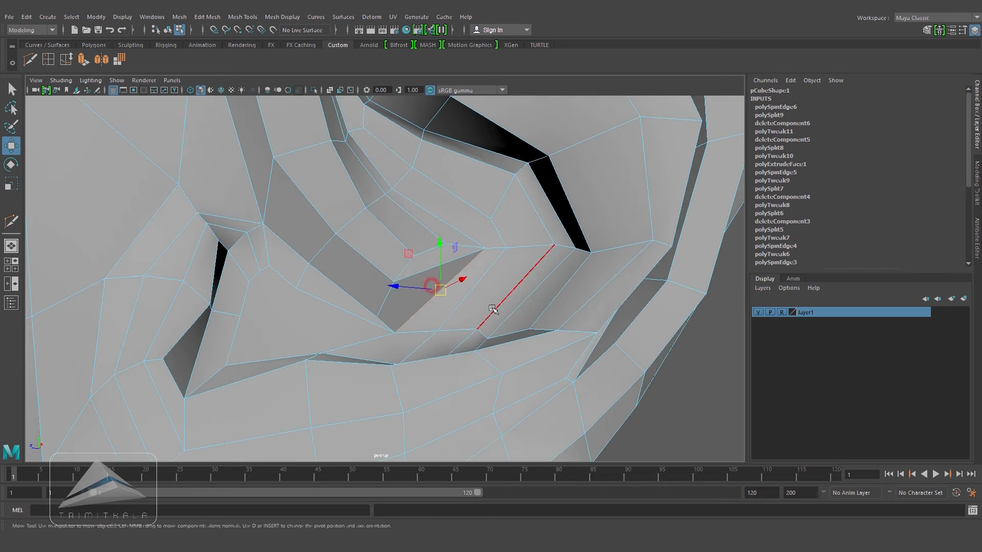
left_click(685, 391)
left_click_drag(578, 288, 432, 268, "alt")
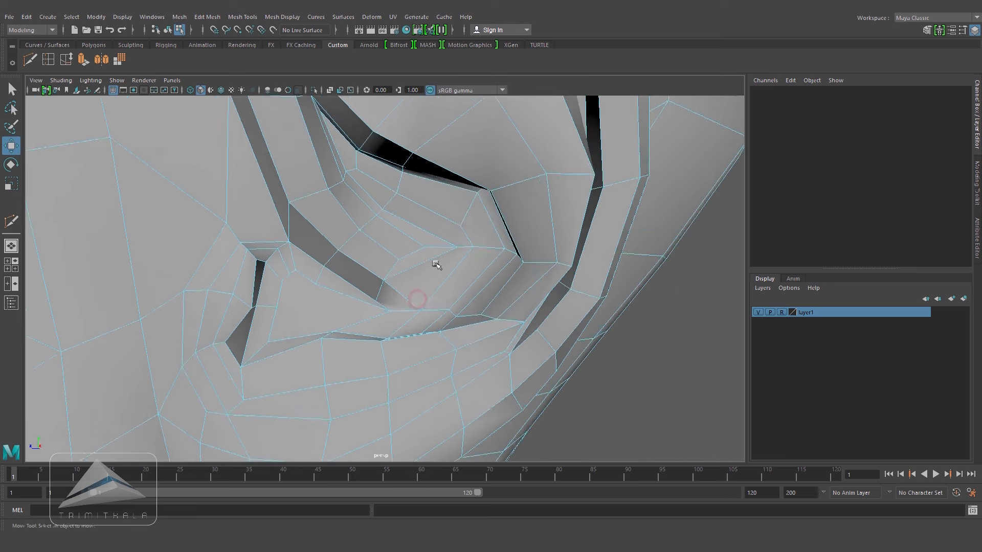
left_click(472, 273)
key("ctrl+alt+Right")
key("ctrl+alt+Right")
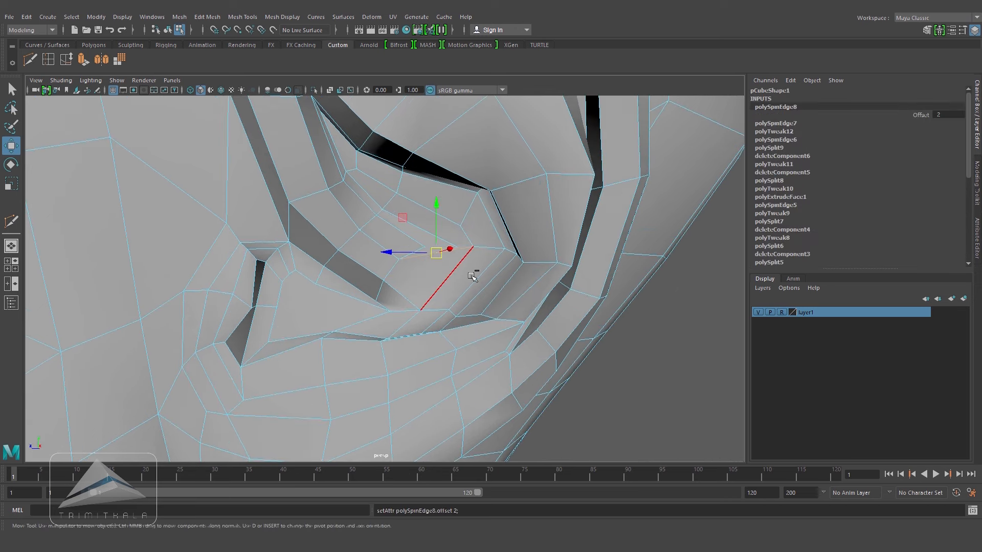
- Reposition the vertices on the bowl floor behind the ridge tip and near the lower crease for even spacing
right_click_drag(469, 265, 477, 245)
left_click_drag(478, 246, 500, 259, "alt")
left_click(501, 240)
left_click(543, 239)
left_click(685, 350)
left_click(561, 248)
left_click_drag(556, 256, 532, 258)
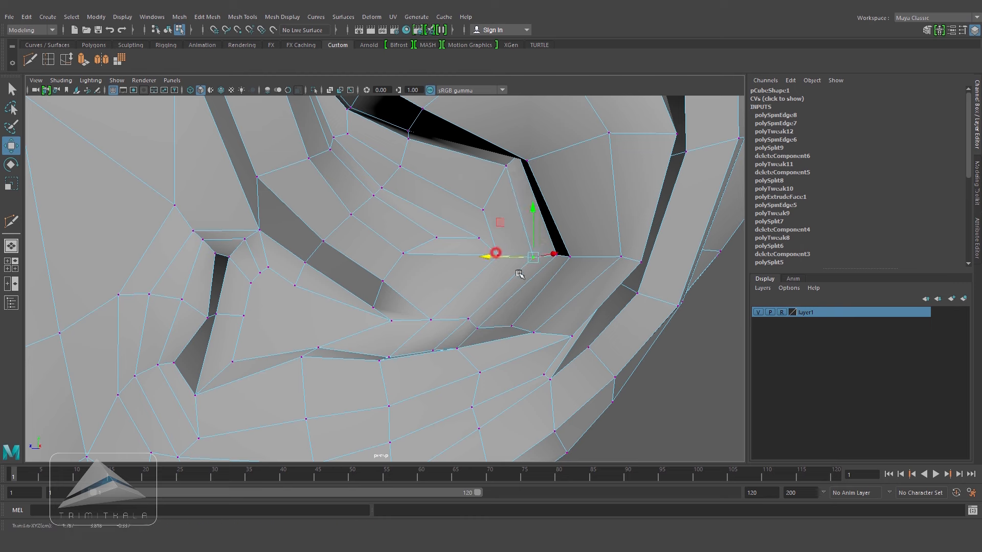
left_click(668, 393)
left_click(497, 255)
left_click(479, 330)
left_click_drag(478, 328, 497, 322)
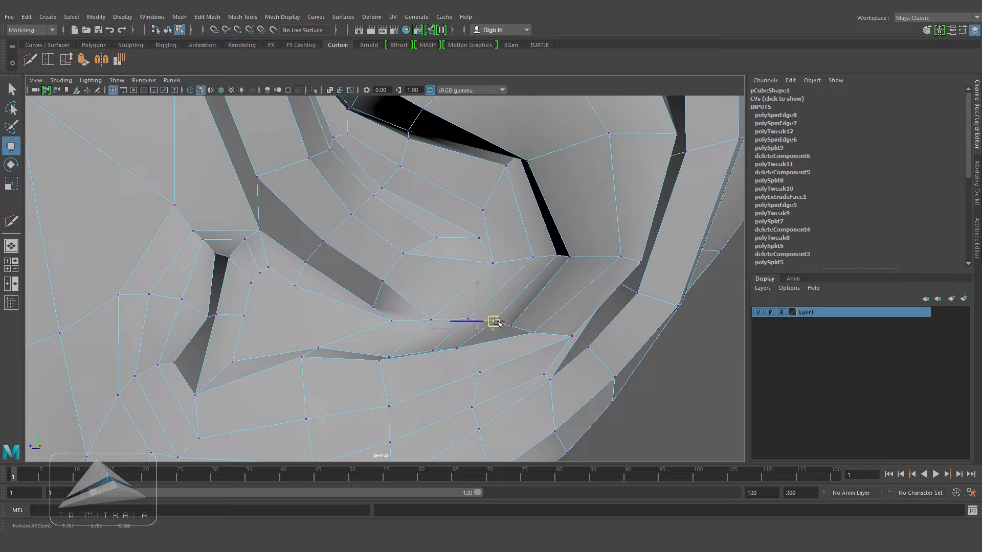
- Slide a vertex along the lower crease and check the bowl's depth from several angles
left_click(621, 404)
left_click_drag(621, 404, 436, 348, "alt")
left_click(436, 348)
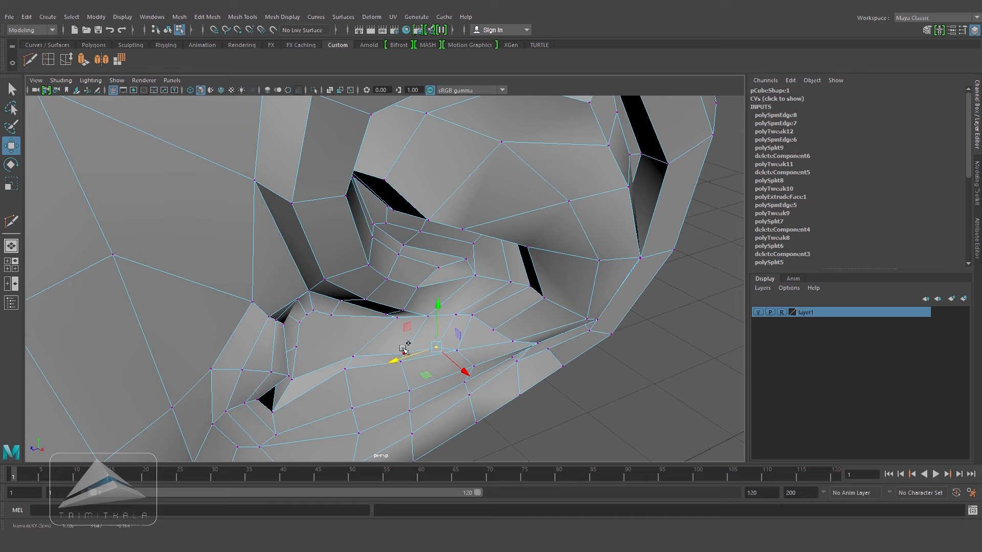
left_click(496, 362)
left_click_drag(496, 362, 427, 230, "alt")
left_click(396, 201)
left_click_drag(495, 287, 517, 263, "alt")
left_click(602, 316)
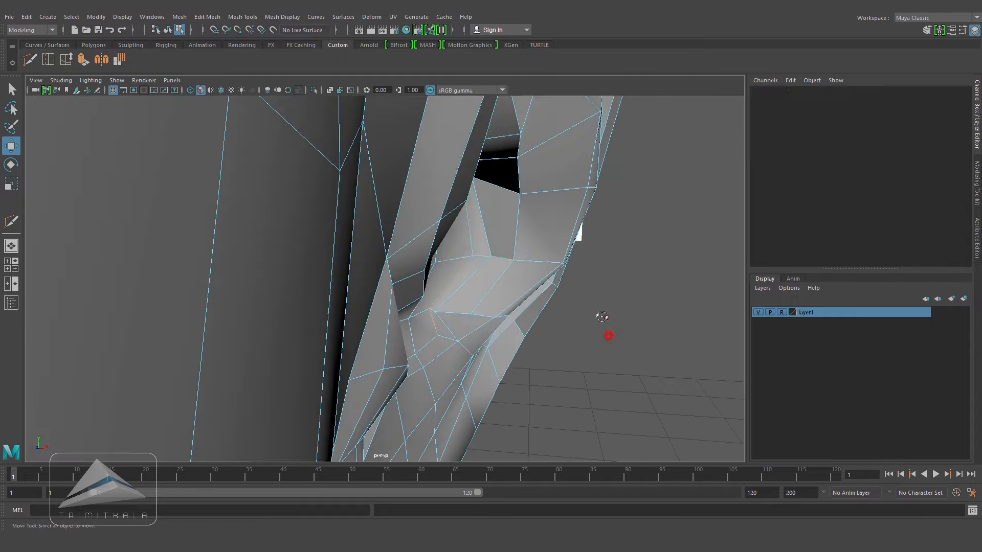
left_click_drag(602, 316, 471, 304, "alt")
left_click_drag(494, 271, 551, 310, "alt")
- In the side view, move the canal's rear edge vertex and lower tip vertex to match the photo
key("4")
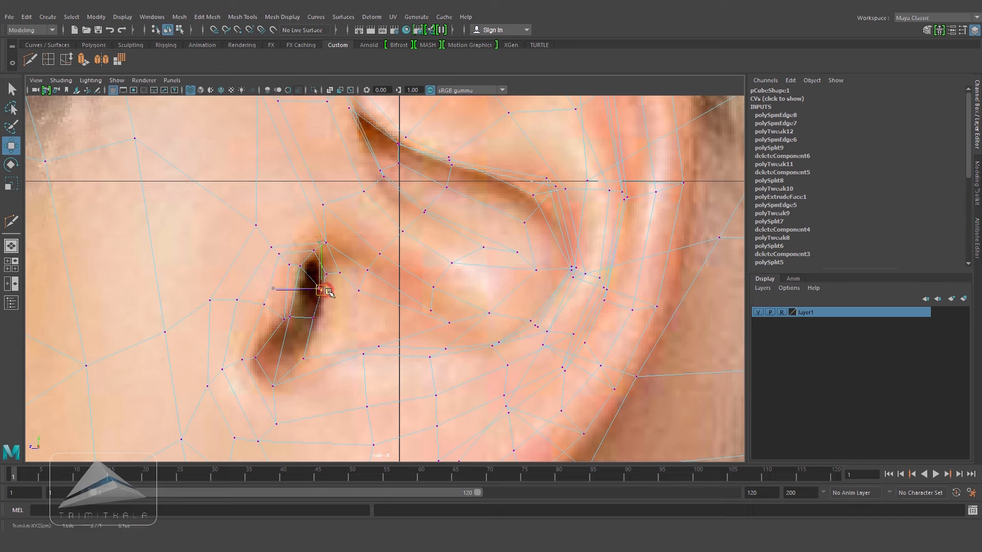
key("5")
key("4")
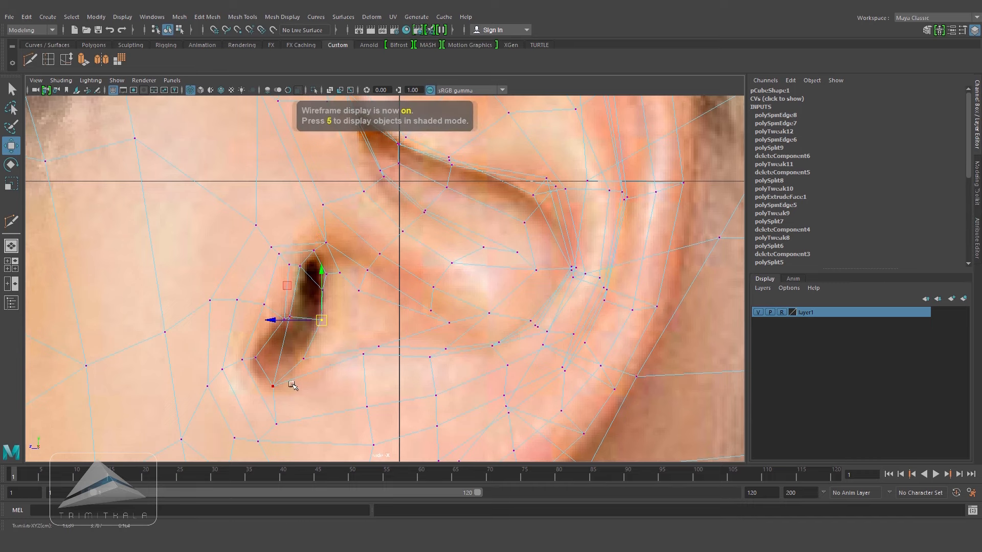
key("5")
key("4")
key("5")
key("space")
mouse_move(318, 366)
left_mouse_down()
mouse_move(310, 335)
mouse_move(350, 313)
left_mouse_up()
key("space")
key("4")
left_click_drag(281, 386, 279, 385)
key("5")
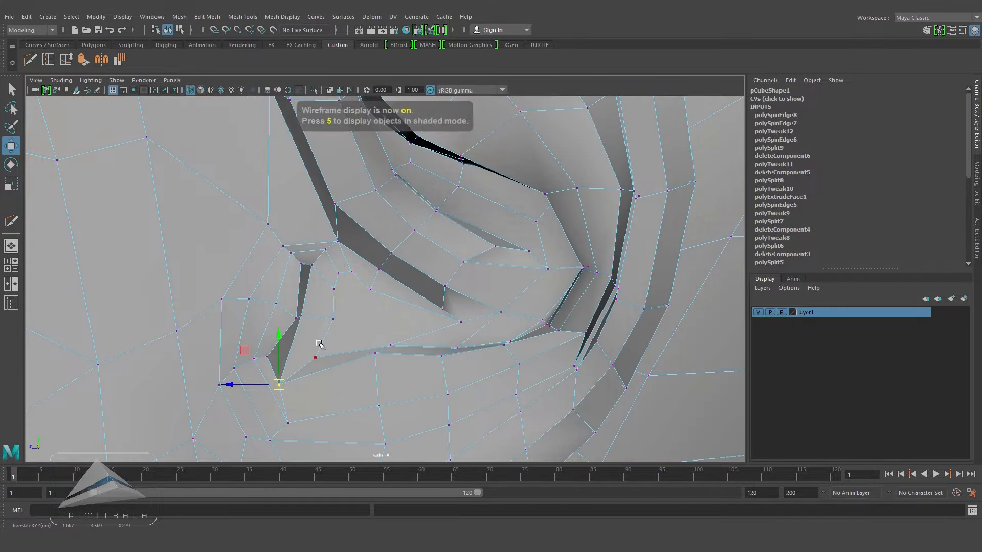
- Move the front end vertex of the lower crease down and forward toward the canal's lower tip
key("space")
mouse_move(333, 311)
left_mouse_down()
mouse_move(328, 285)
mouse_move(254, 283)
mouse_move(291, 340)
mouse_move(407, 329)
left_mouse_up()
key("space")
middle_click_drag(381, 344, 405, 335, "alt")
left_click(339, 351)
left_click_drag(340, 352, 324, 364)
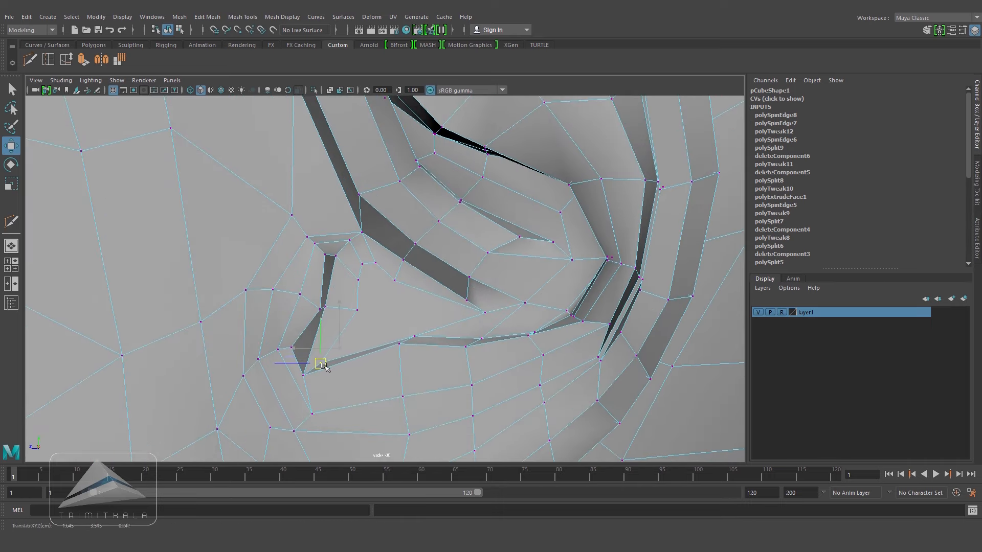
mouse_move(421, 338)
left_mouse_down()
mouse_move(405, 338)
mouse_move(431, 316)
left_mouse_up()
key("4")
key("5")
- Cut an edge from the base of the front ridge down to the lower crease behind the canal
key("space")
mouse_move(466, 344)
left_mouse_down("alt")
mouse_move(481, 322)
mouse_move(442, 313)
left_mouse_up("alt")
left_click(31, 60)
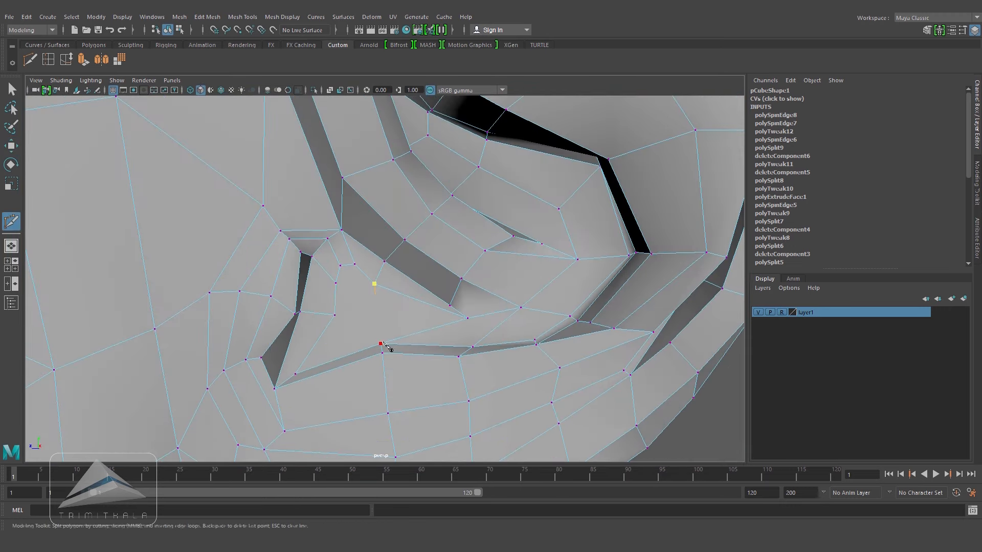
key("Return")
- Spin the edge between the front ridge's lower tip and the lower crease once
left_click_drag(493, 353, 478, 313, "alt")
key("w")
right_click_drag(466, 306, 475, 231)
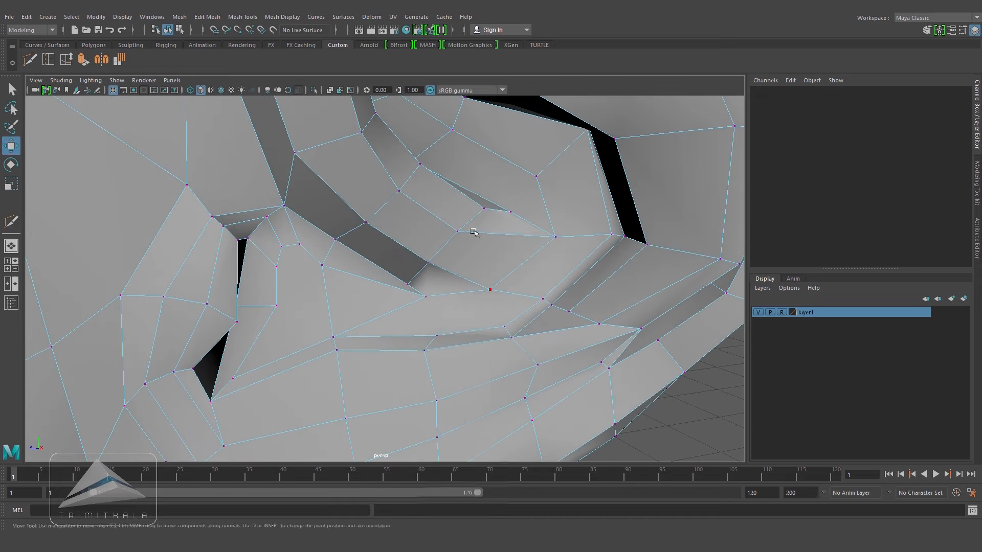
left_click(473, 310)
key("ctrl+alt+Right")
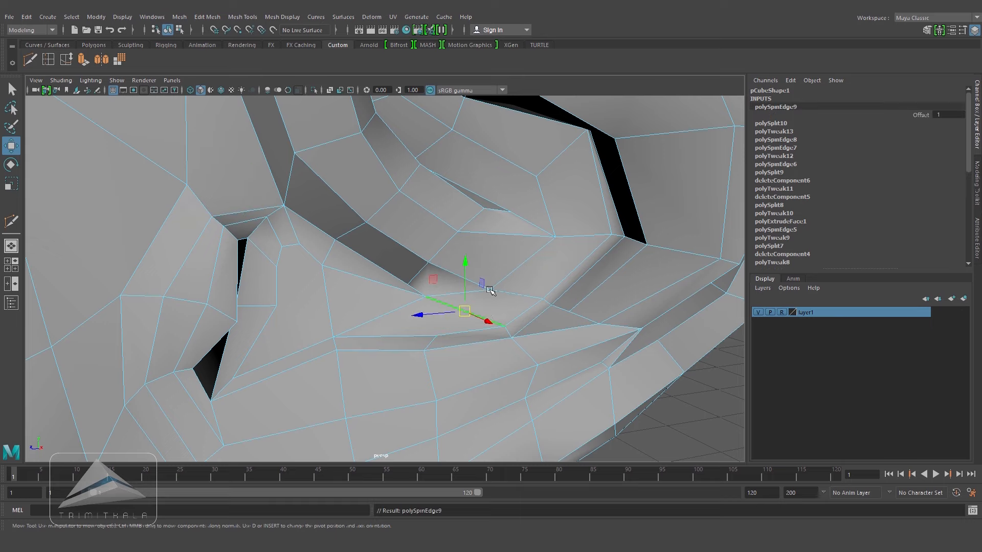
- Move the vertex below the front ridge's lower tip back toward the bowl floor
right_click_drag(576, 314, 497, 277, "alt")
left_click(609, 378)
left_click_drag(608, 376, 573, 345, "alt")
right_click_drag(421, 291, 376, 256)
right_click_drag(434, 304, 473, 320, "alt")
left_click_drag(474, 320, 455, 338, "alt")
left_click_drag(427, 302, 451, 309)
left_click(640, 413)
- Delete the long edge running below the ridge wall from behind the canal to the bowl floor
left_click_drag(441, 355, 461, 358, "alt")
right_click(429, 324)
left_click(428, 219)
left_click(431, 328)
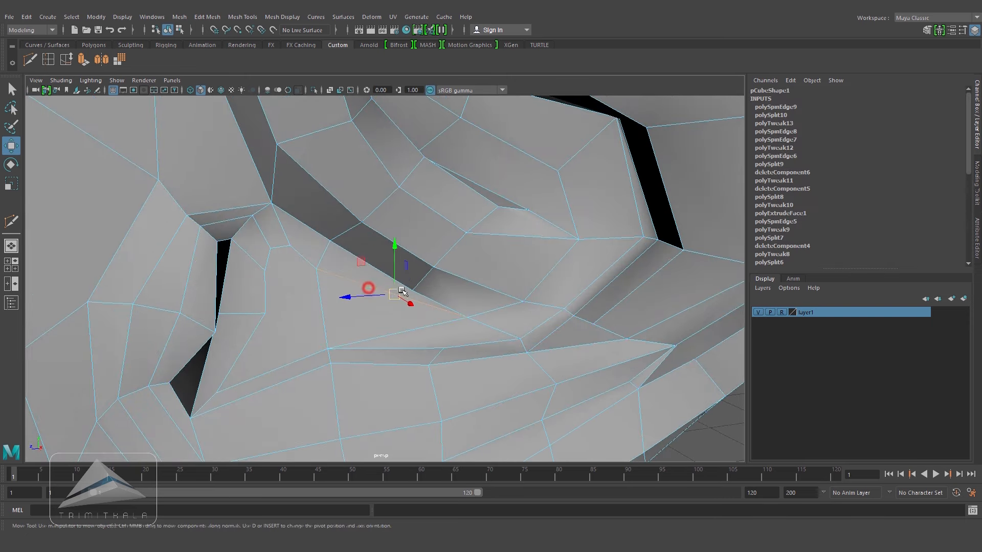
key("Delete")
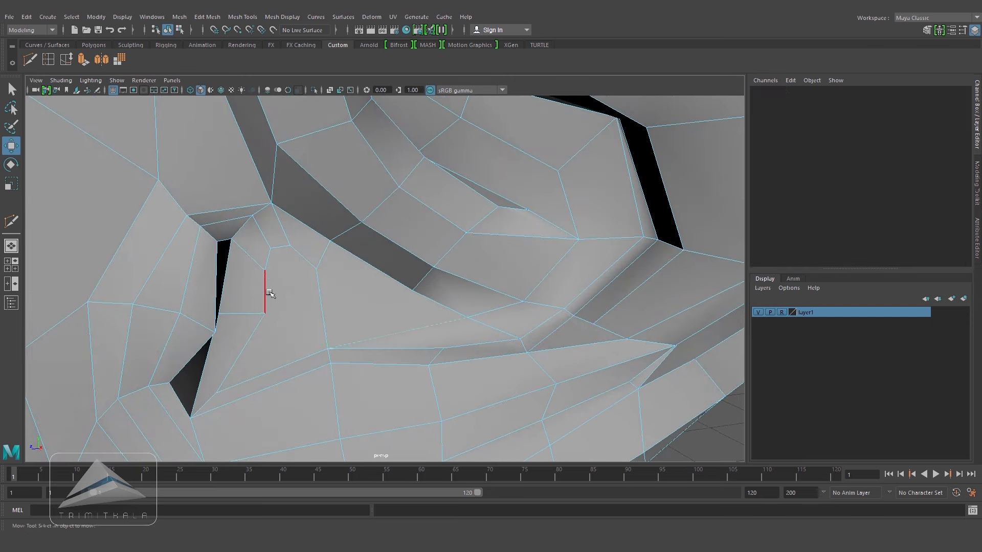
- Cut an edge from the base of the ridge's lower tip across to the vertex behind the canal
left_click(34, 62)
left_click(413, 290)
left_click_drag(427, 279, 486, 304, "alt")
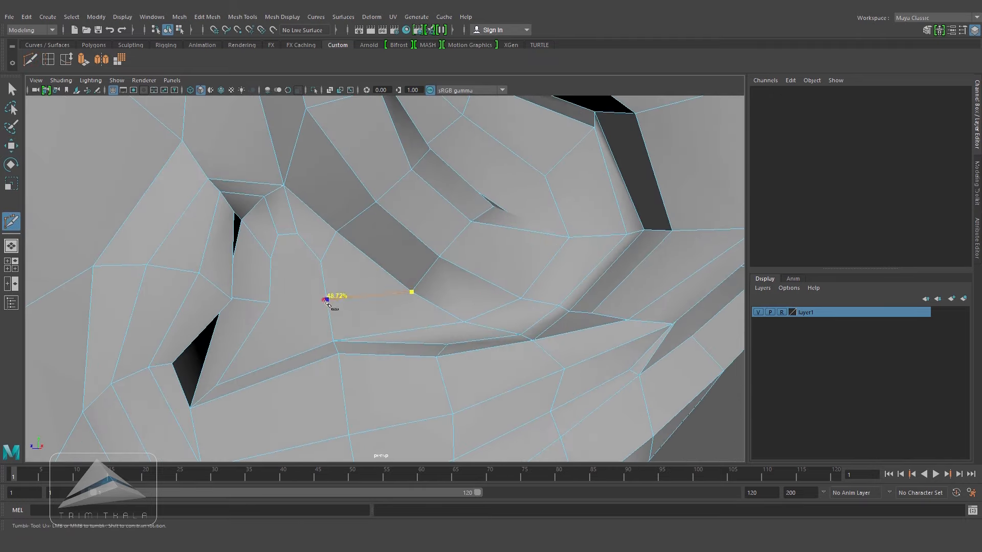
left_click_drag(486, 340, 415, 344, "alt")
left_click_drag(635, 407, 431, 279, "alt")
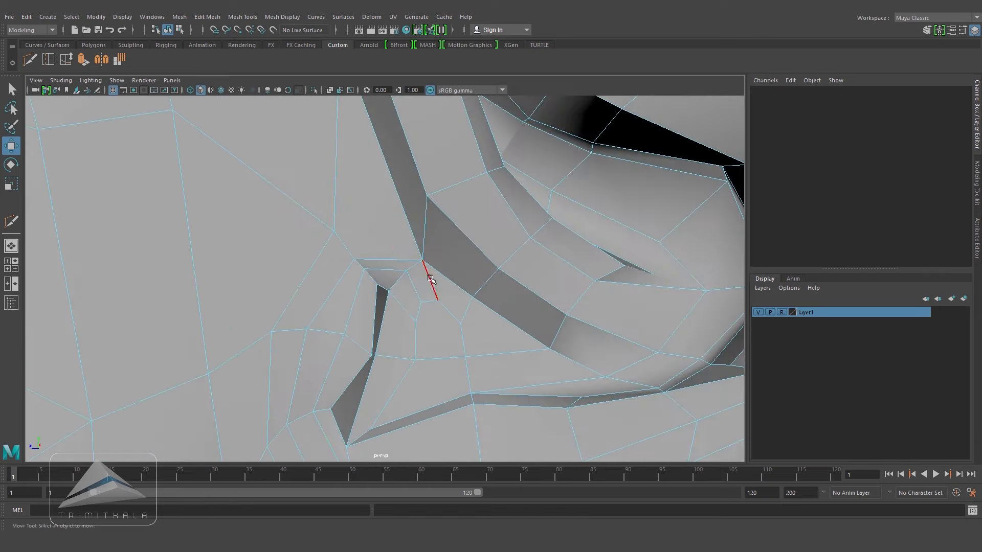
- Delete the edge descending from the ridge's front corner and cut one from the upper canal rim to the ridge base
left_click(431, 280)
key("Delete")
left_click_drag(561, 337, 470, 282, "alt")
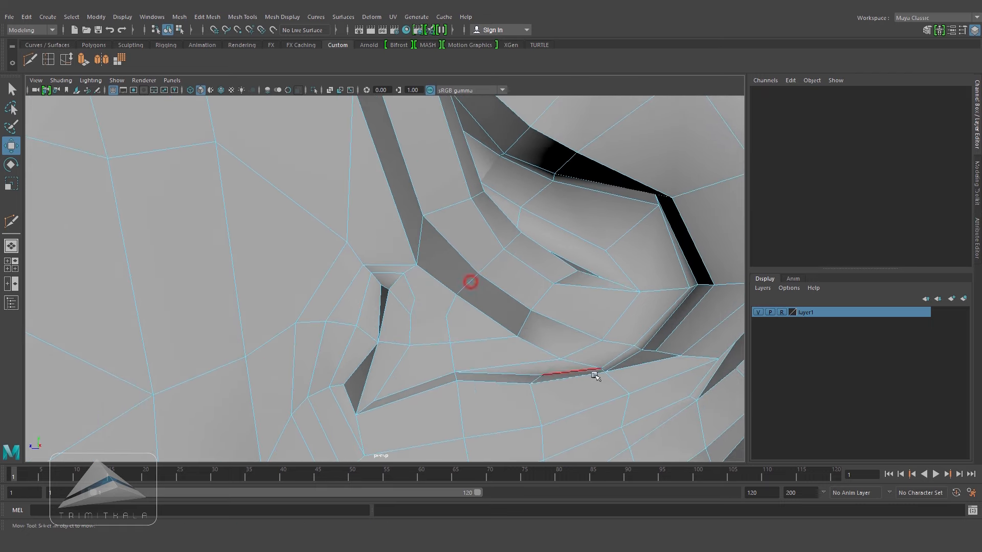
left_click(30, 64)
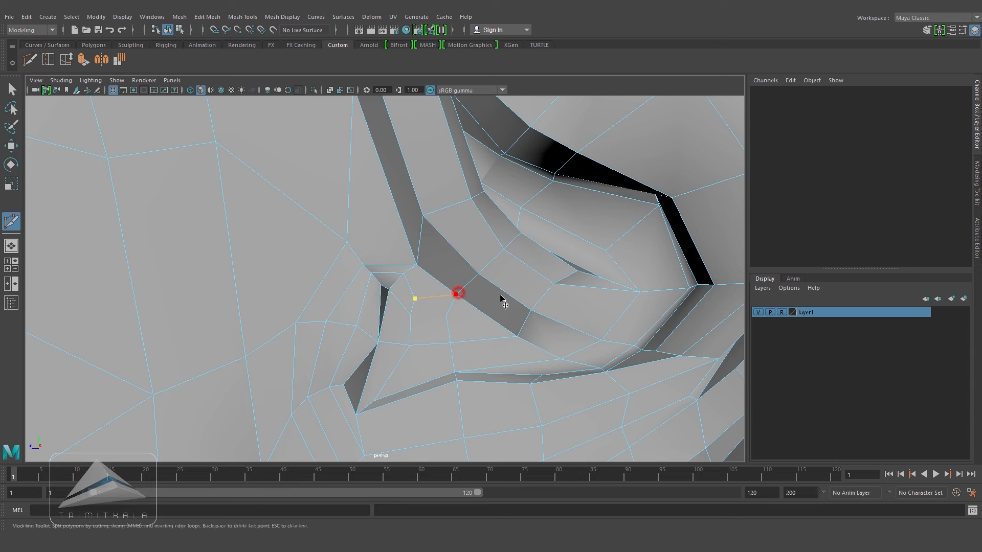
left_click(11, 148)
- Delete the edge below the ridge base and cut a diagonal from the upper canal rim vertex to the cross edge
left_click_drag(603, 302, 477, 315, "alt")
left_click(458, 313)
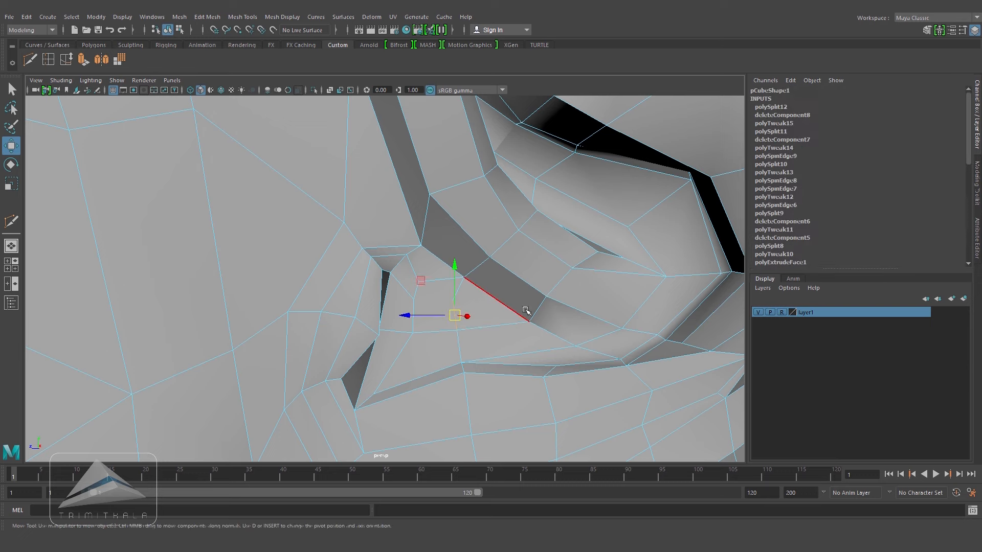
key("Delete")
left_click_drag(497, 335, 484, 335, "alt")
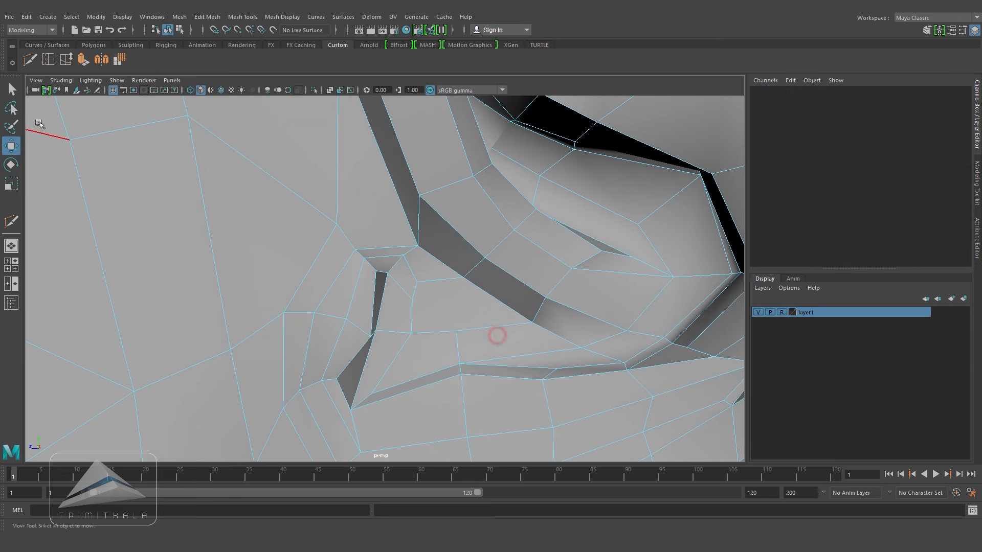
left_click(30, 61)
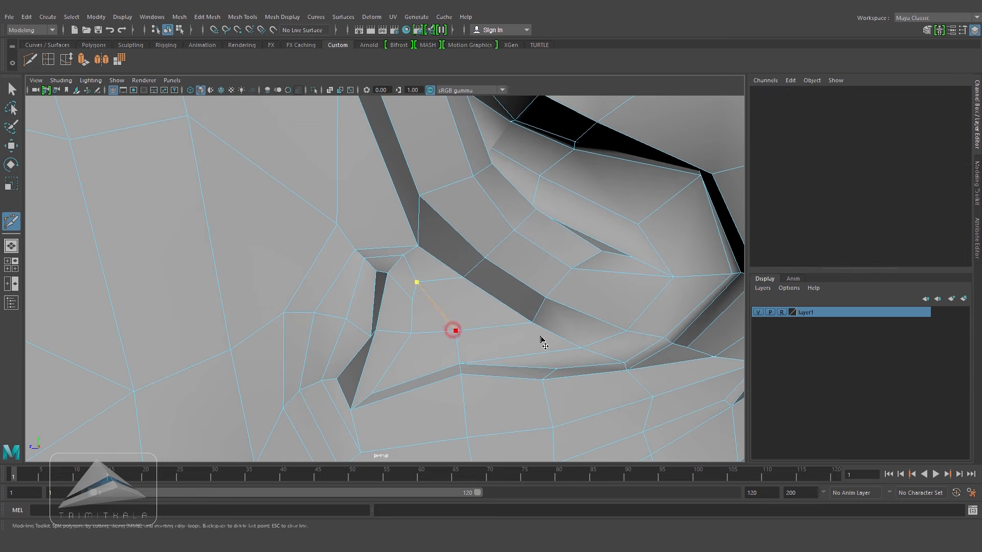
right_click_drag(573, 320, 468, 328, "alt")
left_click_drag(468, 327, 431, 318, "alt")
left_click(8, 148)
- Move the vertex behind the canal backward, positioning it against the photo in the side view
left_click(609, 424)
right_click_drag(432, 317, 471, 317, "alt")
mouse_move(445, 300)
left_mouse_down("alt")
mouse_move(433, 297)
mouse_move(456, 315)
left_mouse_up("alt")
right_click_drag(427, 325, 391, 325)
right_click_drag(452, 350, 449, 348, "alt")
left_click_drag(431, 327, 533, 328, "alt")
key("space")
key("space")
key("4")
left_click_drag(437, 316, 439, 317)
key("5")
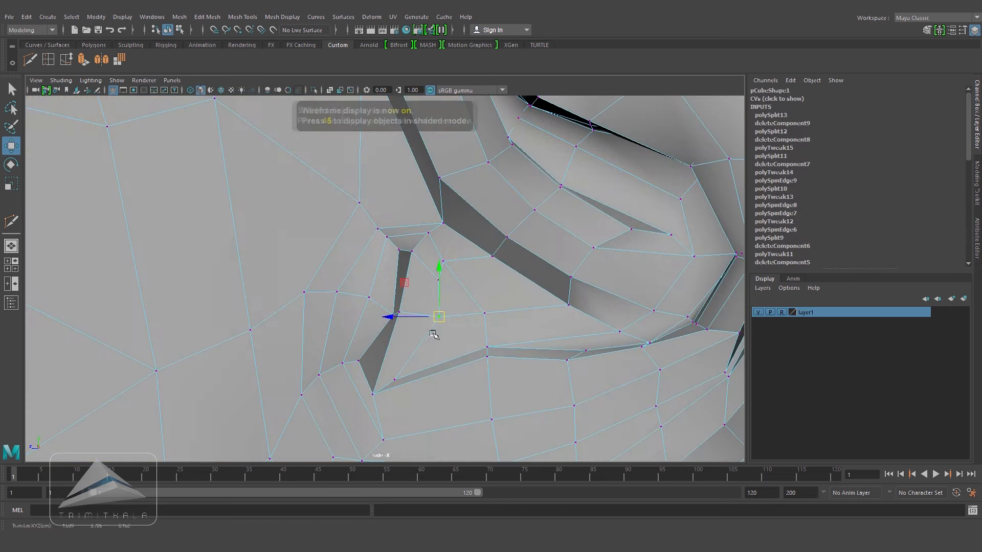
- Cut an edge across the canal's lower end from its front rim through the rear edge to the lower crease
key("space")
left_click_drag(427, 359, 401, 370)
middle_click_drag(401, 369, 413, 218, "alt")
left_click_drag(419, 319, 414, 321, "alt")
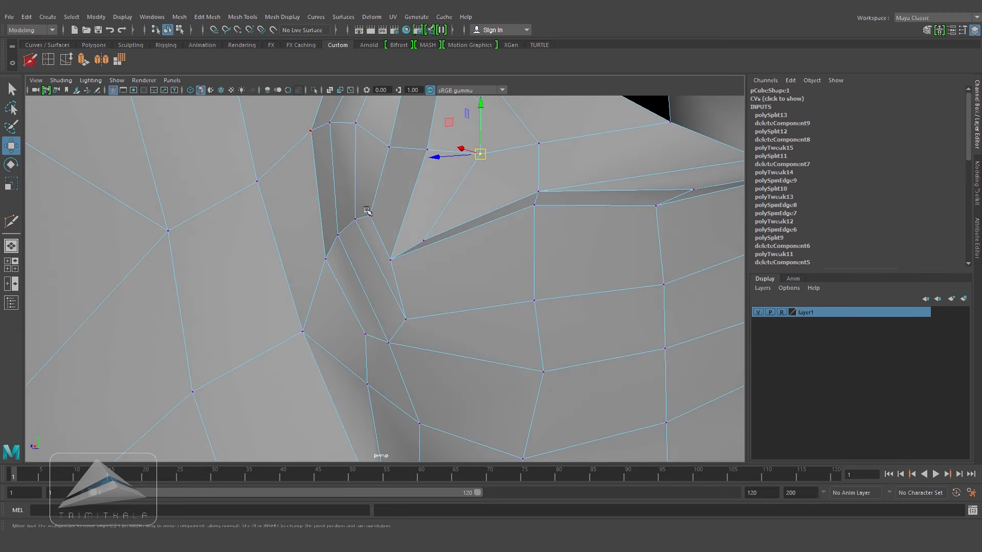
key("ctrl+shift+x")
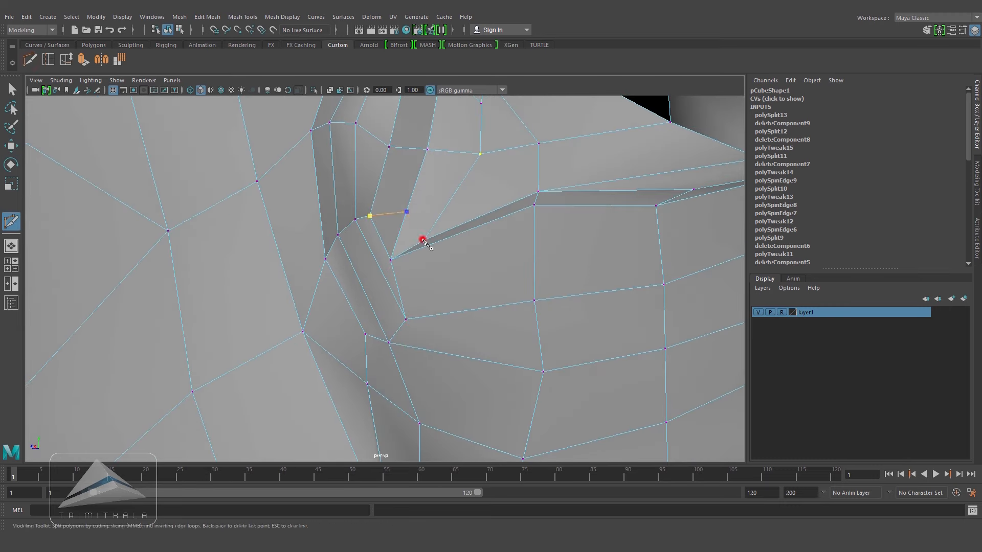
key("Return")
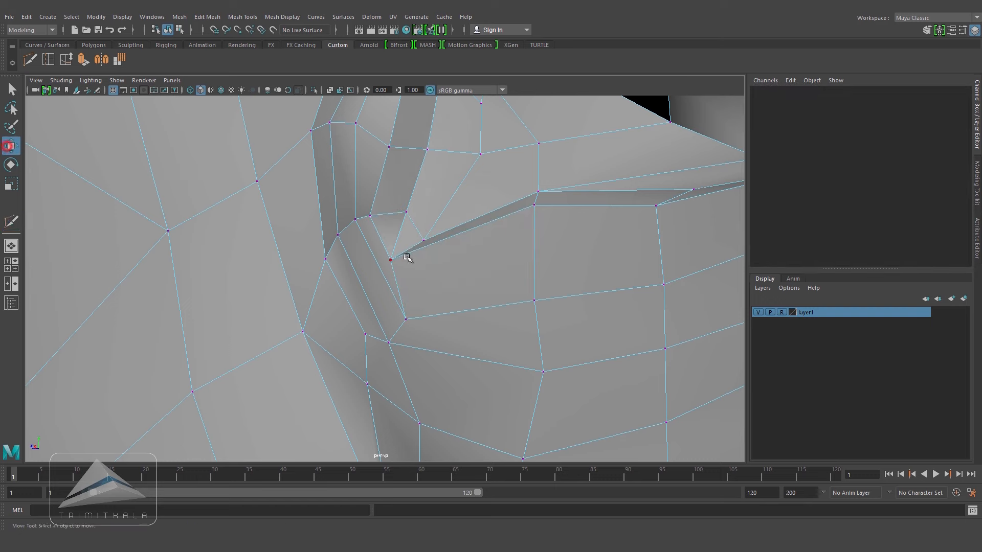
- Delete the short edge at the canal's lower end and reposition a nearby crease vertex against the photo in the side view
left_click(402, 226)
key("Delete")
right_click_drag(408, 215, 370, 215)
left_click_drag(405, 215, 479, 244)
key("space")
middle_click_drag(487, 344, 480, 296, "alt")
scroll(480, 296, "up", 3)
key("4")
left_click_drag(366, 325, 320, 338)
key("5")
- Adjust more vertices on the crease behind the canal in the side view, then shift one upward in perspective
key("4")
left_click_drag(391, 351, 375, 389)
key("5")
key("4")
left_click(515, 317)
key("5")
key("space")
left_click_drag(520, 324, 520, 307)
right_click_drag(520, 339, 394, 316, "alt")
left_click_drag(423, 317, 393, 327, "alt")
right_click_drag(392, 327, 545, 303, "alt")
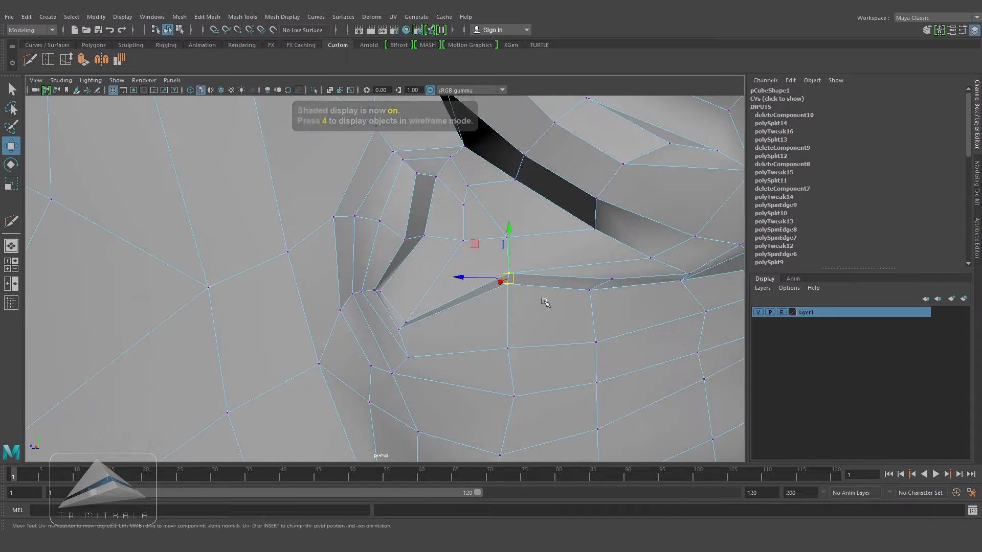
- Extrude the ear canal faces with a local Z translation of -0.071 and scale them to 0.933
left_click_drag(532, 329, 580, 309, "alt")
right_click_drag(580, 309, 460, 301, "alt")
left_click_drag(460, 301, 434, 305, "alt")
right_click_drag(434, 305, 592, 301, "alt")
right_click_drag(470, 176, 468, 203)
left_click(473, 190)
left_click(453, 261, "shift")
mouse_move(461, 292)
left_mouse_down("alt")
mouse_move(532, 309)
mouse_move(463, 297)
left_mouse_up("alt")
right_click_drag(462, 297, 134, 131, "alt")
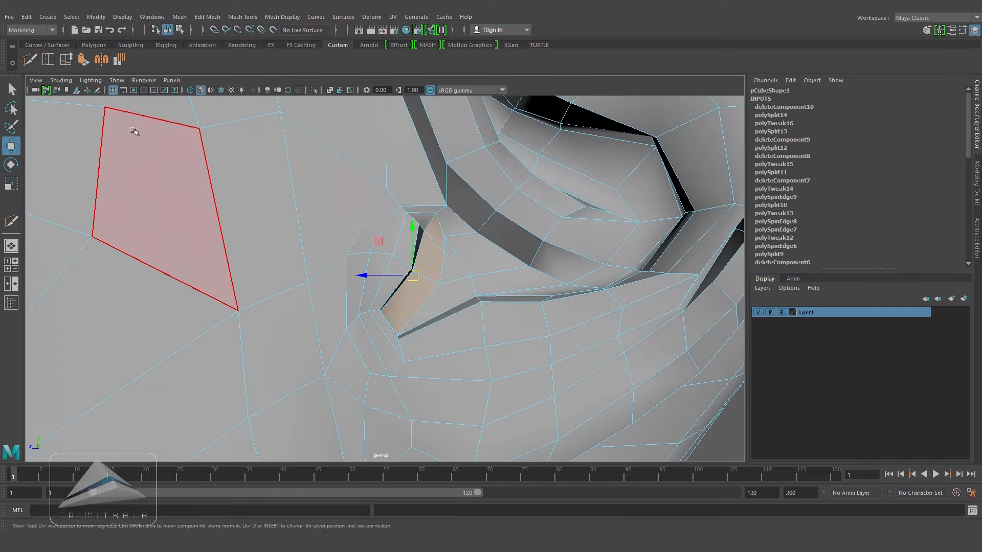
left_click(83, 60)
left_click_drag(457, 309, 441, 347, "alt")
left_click_drag(406, 295, 405, 293)
left_click_drag(453, 304, 416, 297, "alt")
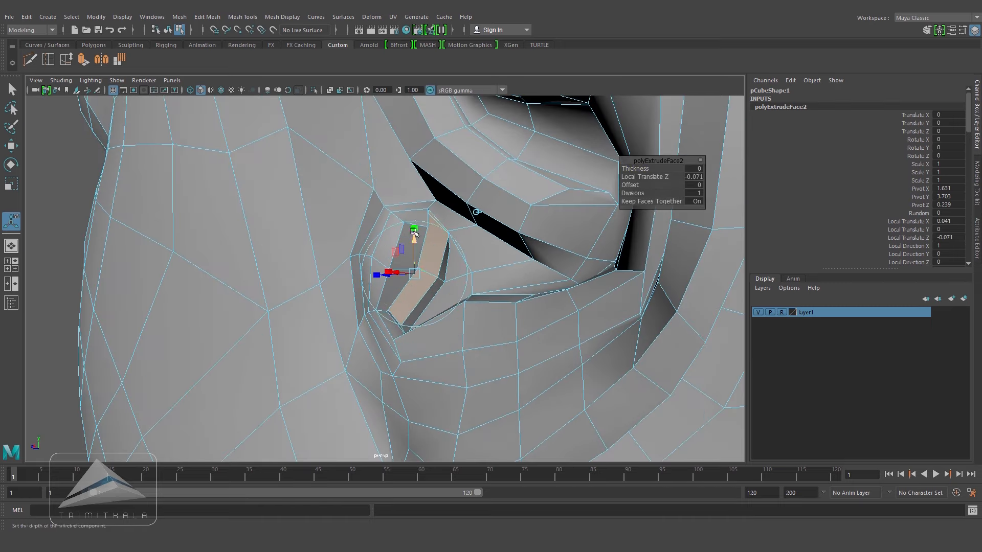
left_click_drag(445, 285, 624, 289, "alt")
left_click_drag(352, 307, 433, 301, "alt")
- Extrude the canal faces again, push them deeper into the head and scale them to 0.45
left_click(83, 60)
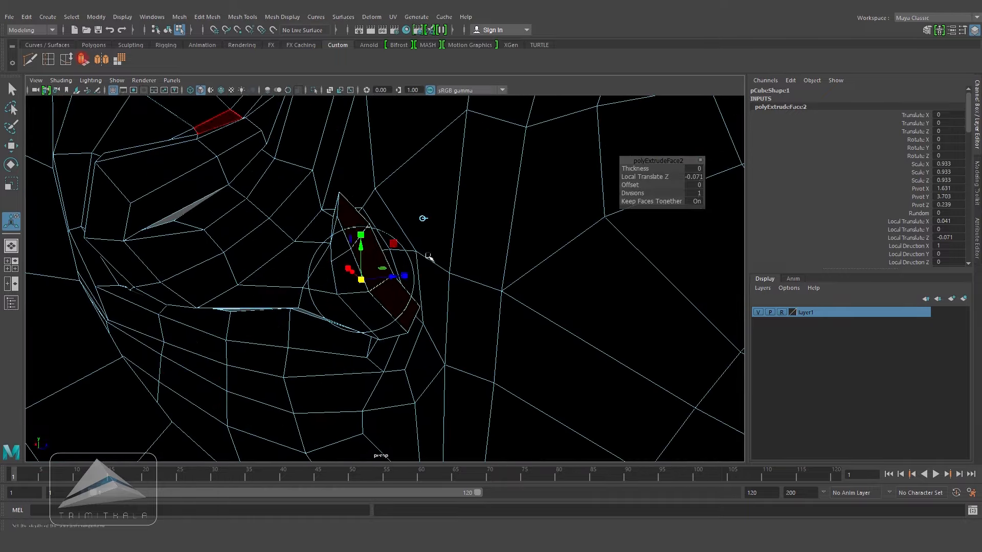
left_click_drag(430, 257, 441, 297, "alt")
left_click_drag(465, 265, 394, 302, "alt")
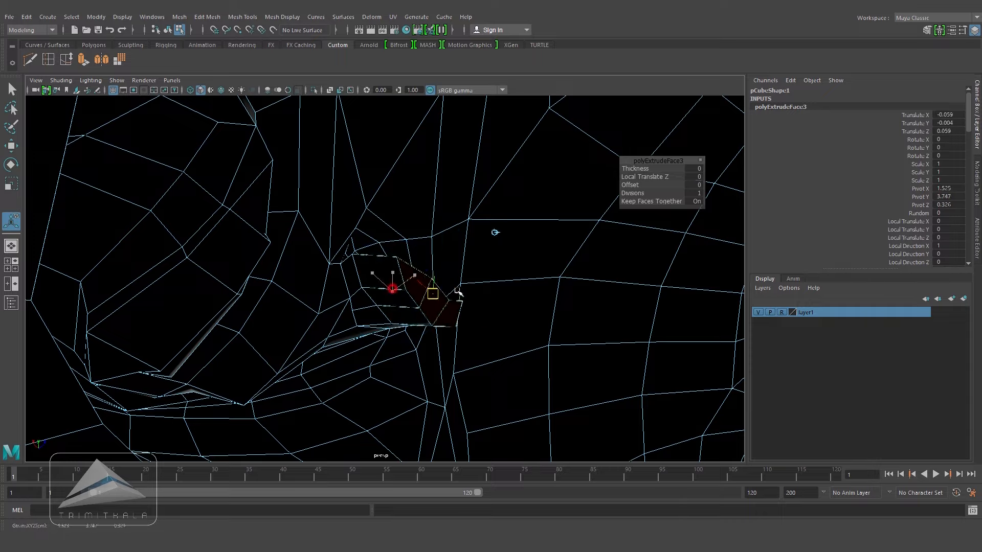
left_click_drag(466, 280, 467, 276)
left_click_drag(468, 276, 175, 264, "alt")
left_click_drag(374, 262, 361, 263)
left_click_drag(368, 263, 710, 276, "alt")
scroll(404, 325, "up", 2)
left_click_drag(411, 315, 427, 307)
mouse_move(429, 313)
left_mouse_down("alt")
mouse_move(451, 367)
mouse_move(464, 355)
mouse_move(428, 307)
left_mouse_up("alt")
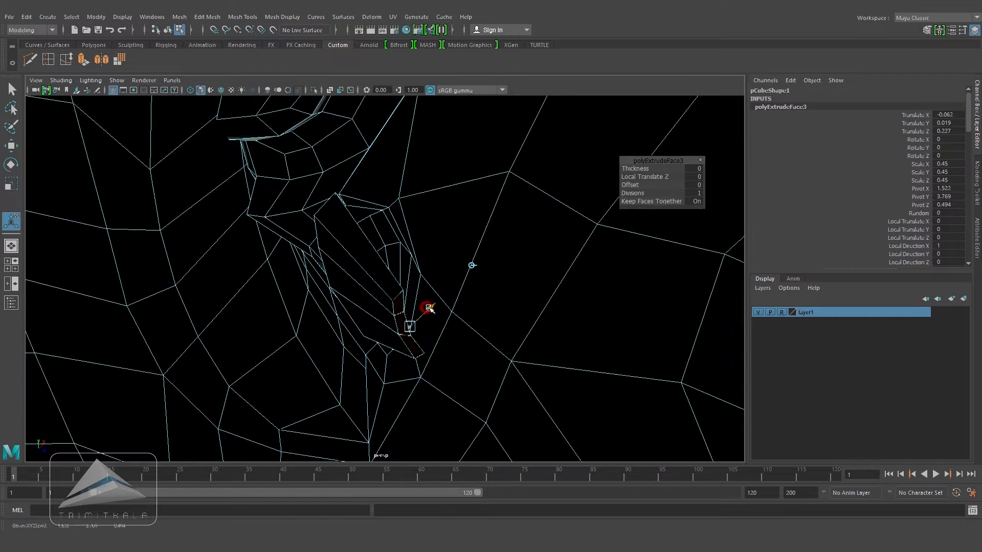
- Delete the faces at the canal's inner end and insert an edge loop around the canal
key("Delete")
mouse_move(508, 346)
left_mouse_down("alt")
mouse_move(559, 281)
mouse_move(384, 247)
mouse_move(394, 259)
mouse_move(461, 264)
mouse_move(430, 281)
left_mouse_up("alt")
key("5")
key("g")
left_click(12, 146)
left_click_drag(402, 348, 409, 311, "alt")
left_click(413, 308)
- Slide the edges on the lobe below the canal to even out their spacing
left_click(66, 59)
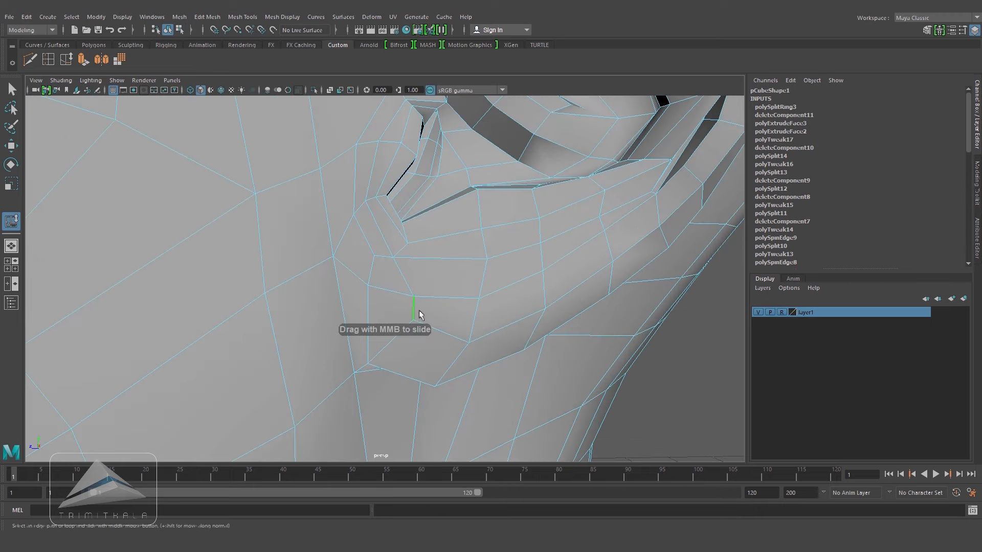
left_click(669, 391)
left_click_drag(500, 303, 489, 348, "alt")
left_click(499, 333)
left_click(434, 274)
left_click_drag(555, 296, 474, 332, "alt")
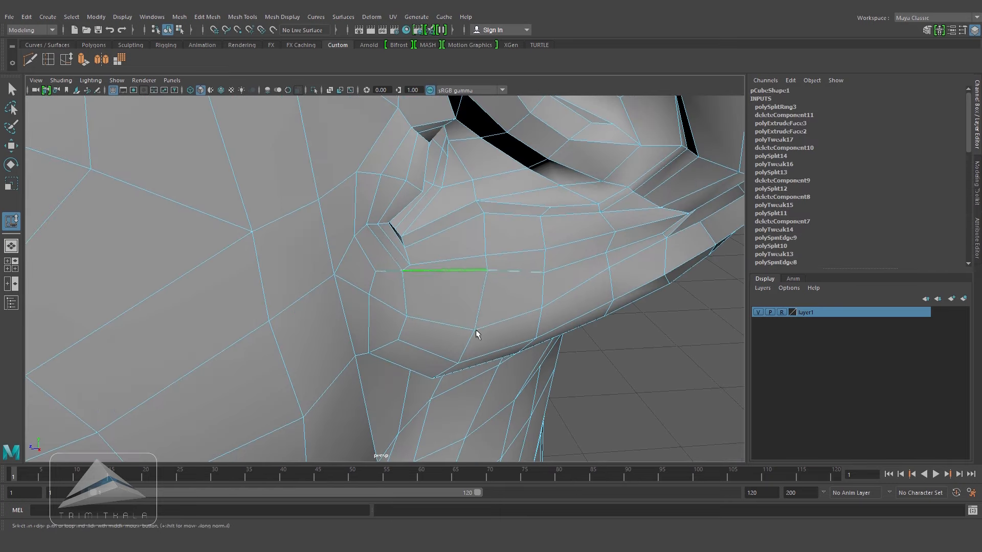
left_click_drag(438, 293, 483, 278, "alt")
middle_click_drag(452, 263, 474, 283, "alt")
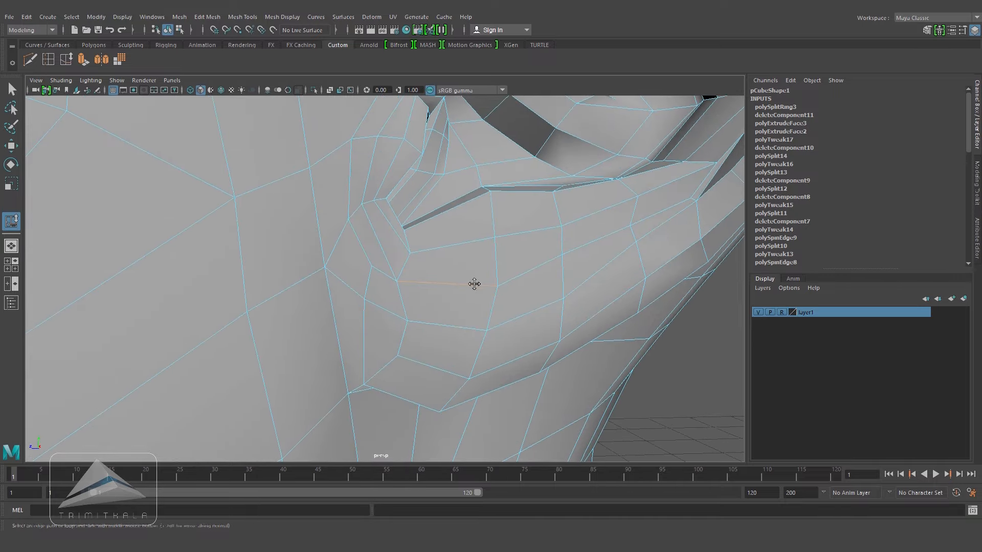
mouse_move(491, 317)
left_mouse_down("alt")
mouse_move(482, 313)
mouse_move(488, 324)
left_mouse_up("alt")
- Examine the ear from several angles in smooth preview and return to the unsmoothed mesh
left_click(11, 146)
left_click(686, 392)
scroll(476, 298, "down", 4)
right_click(542, 190)
right_click_drag(546, 192, 563, 186)
key("3")
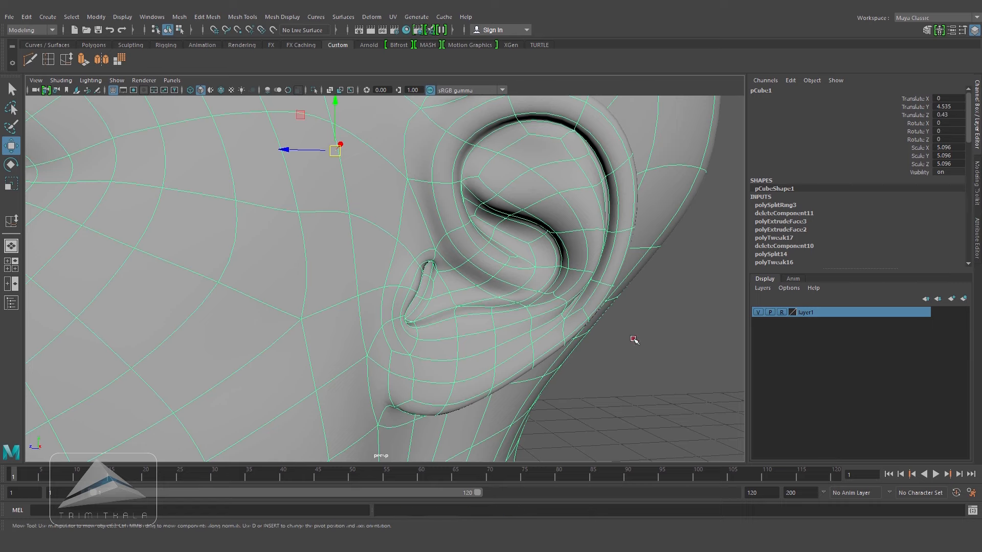
left_click(633, 339)
left_click_drag(493, 276, 537, 279, "alt")
left_click_drag(495, 271, 519, 321, "alt")
left_click(550, 248)
key("1")
- Move the vertices at the lower end of the ear's back outward
left_click_drag(391, 320, 428, 284, "alt")
left_click(49, 60)
right_click_drag(398, 247, 354, 248)
left_click(395, 322)
left_click_drag(417, 342, 417, 304, "alt")
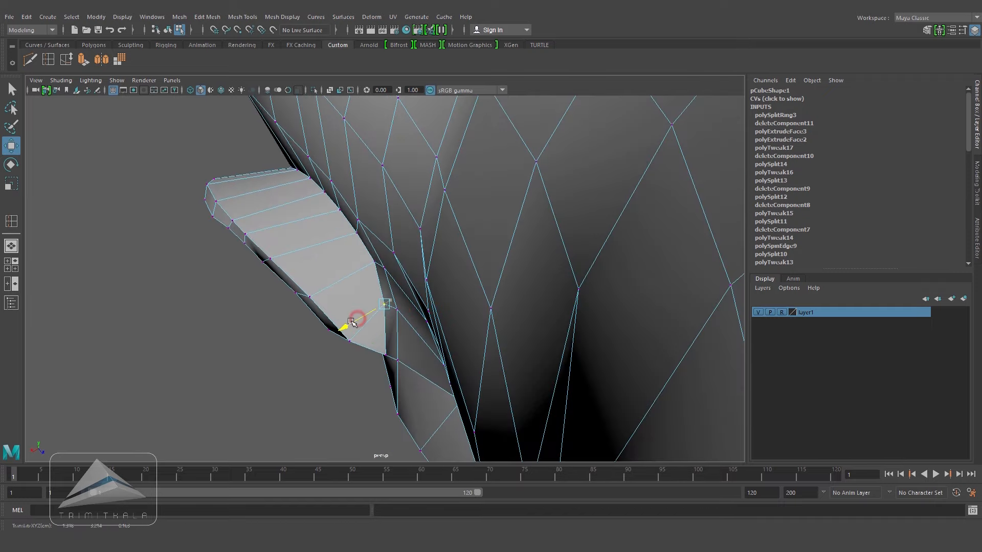
left_click_drag(442, 249, 489, 305, "alt")
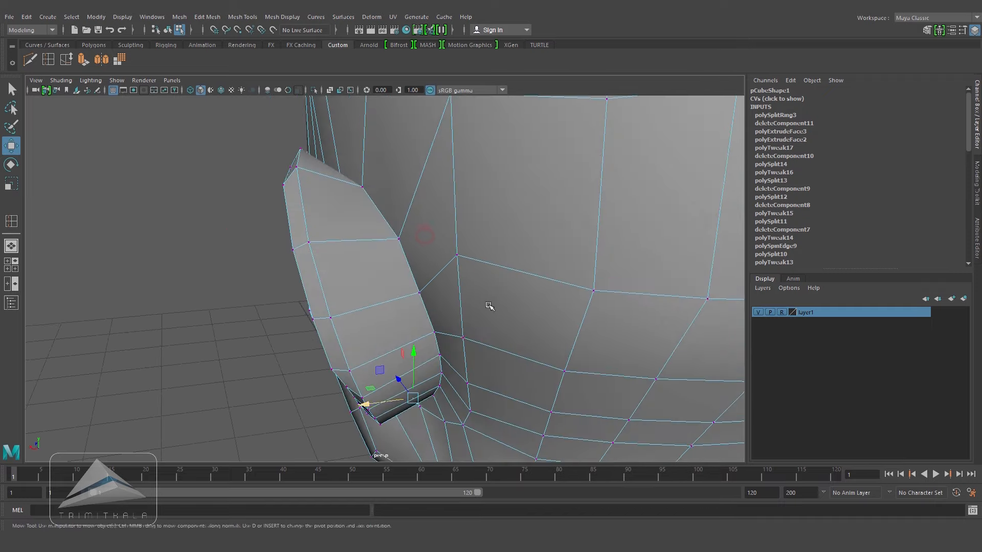
- Insert an edge loop on the back of the ear
left_click(47, 60)
left_click_drag(452, 257, 387, 305, "alt")
left_click(10, 153)
left_click(86, 191)
- Extrude the faces on the ear's back, rotate them -5.219 in Z, scale to 0.737, 0.736, 0.709 and translate -0.039 in Z
left_click_drag(275, 234, 358, 285, "alt")
right_click_drag(311, 240, 311, 271)
left_click_drag(327, 267, 388, 292, "alt")
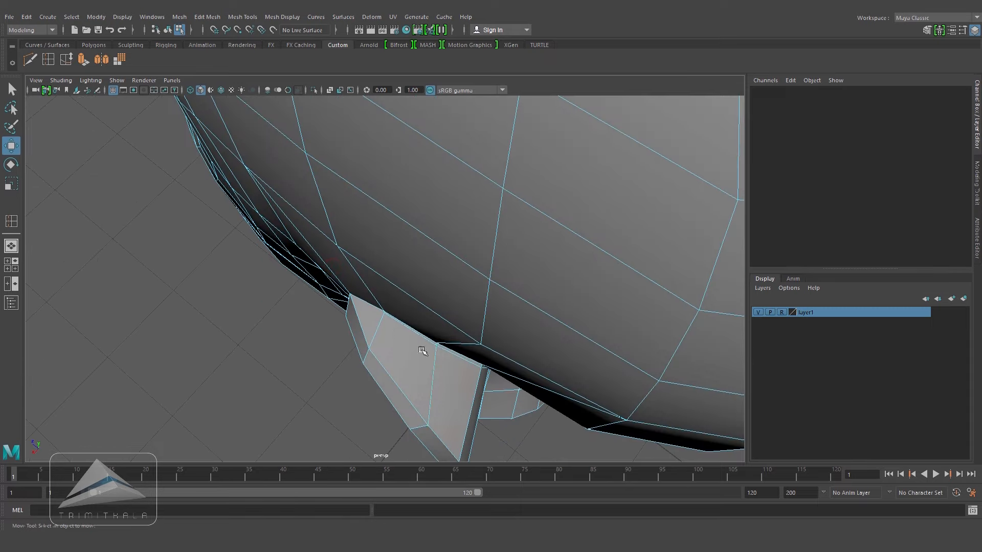
left_click_drag(481, 383, 342, 273, "alt")
left_click(341, 290)
left_click_drag(360, 310, 345, 180, "alt")
left_click(82, 60)
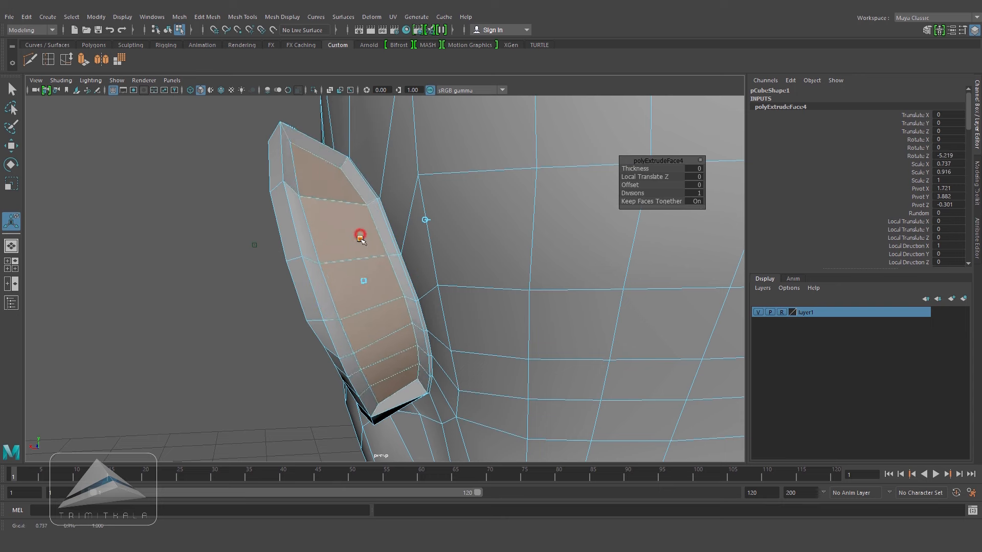
left_click_drag(363, 248, 423, 341, "alt")
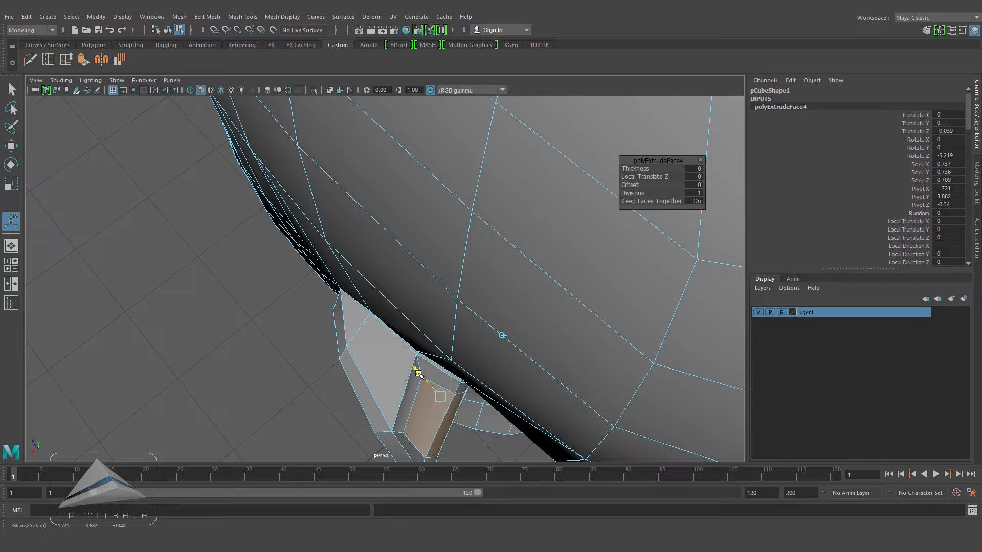
left_click_drag(421, 374, 417, 348, "alt")
- Scale, move and rotate the extruded faces on the ear's back to refine their shape and tilt
key("r")
left_click_drag(267, 285, 371, 318, "alt")
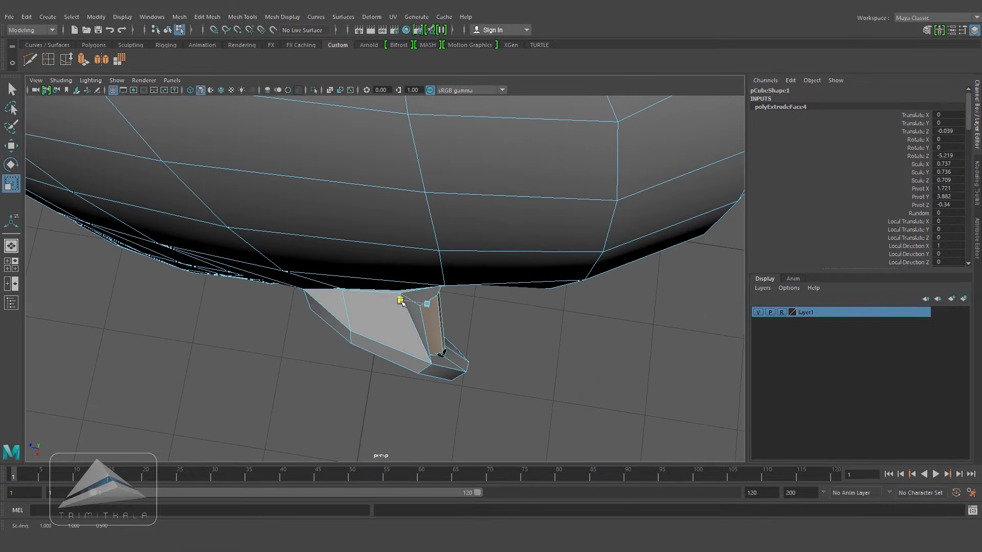
left_click(12, 145)
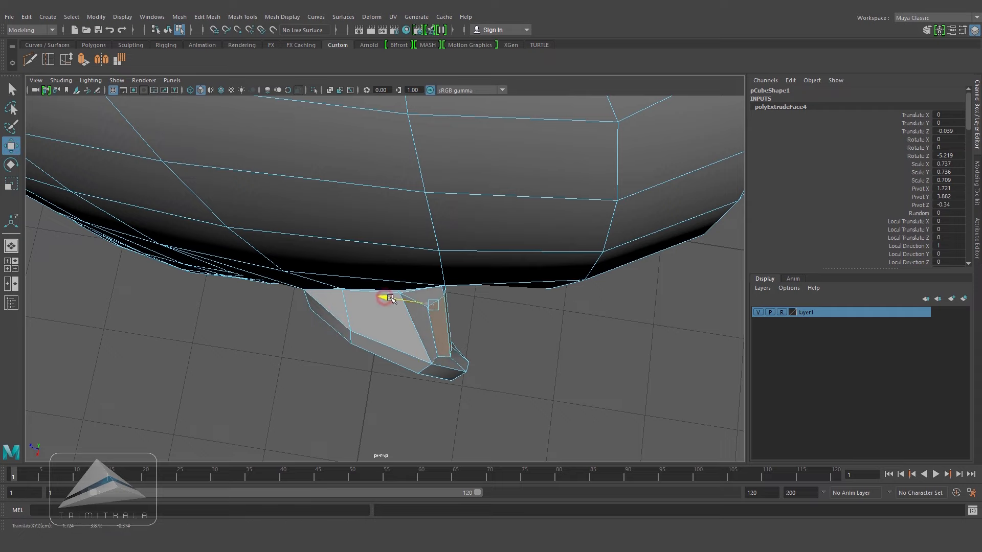
mouse_move(392, 299)
left_mouse_down("alt")
mouse_move(432, 313)
mouse_move(435, 285)
mouse_move(378, 289)
mouse_move(400, 297)
left_mouse_up("alt")
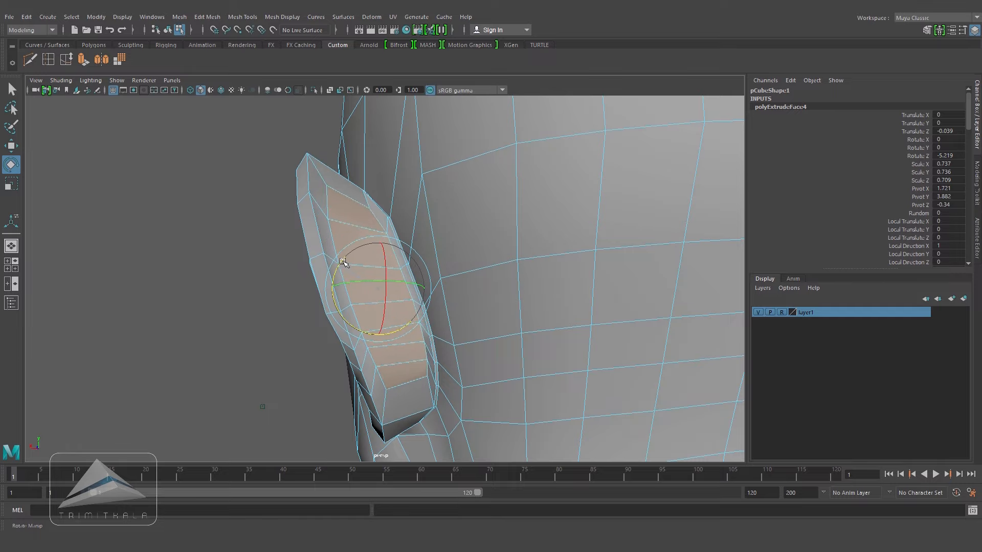
left_click_drag(344, 262, 399, 286, "alt")
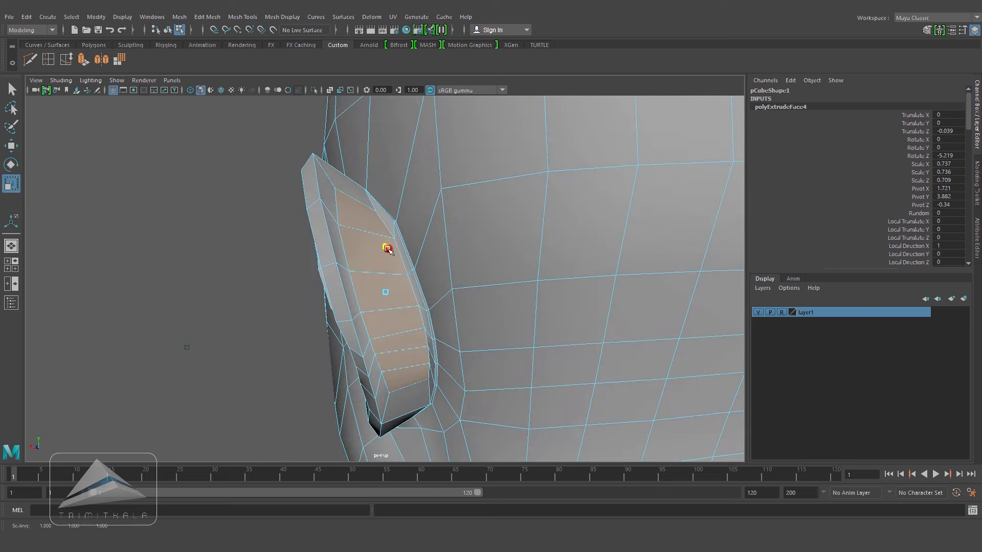
key("e")
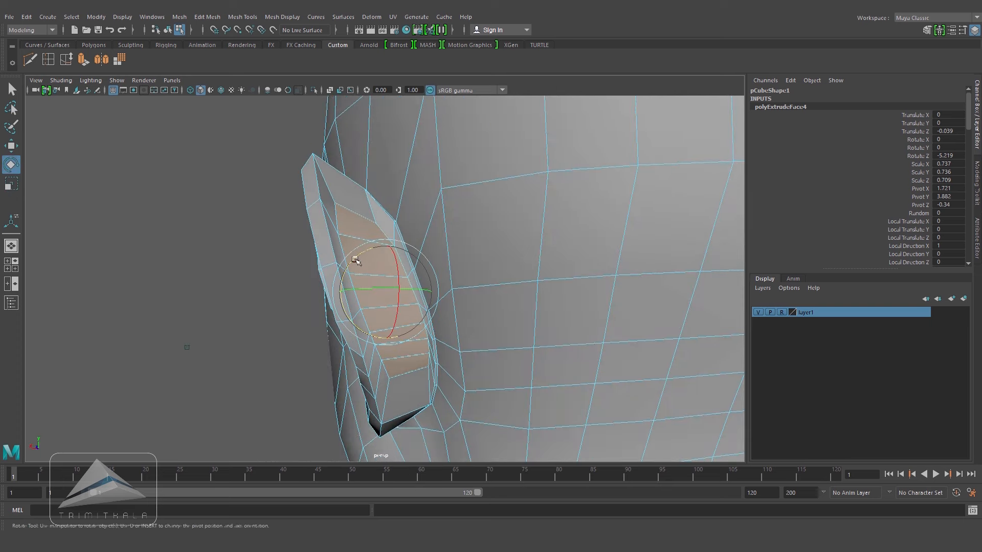
left_click_drag(424, 333, 493, 376, "alt")
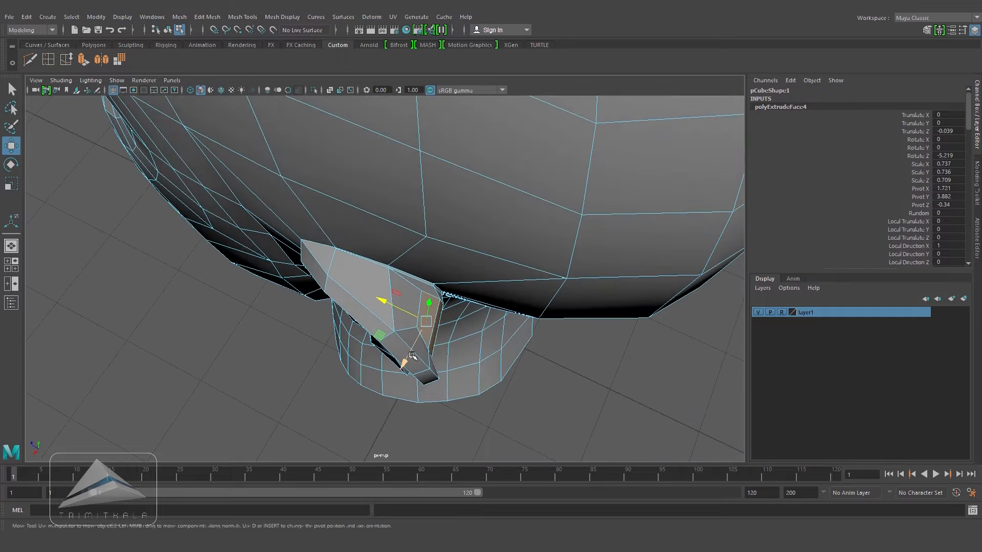
left_click_drag(404, 359, 425, 323, "alt")
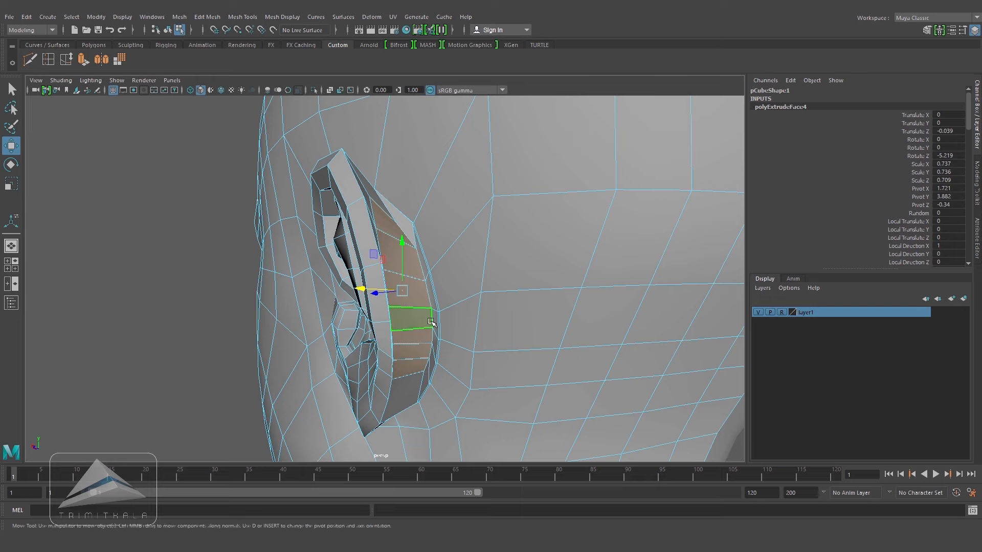
- Spin two edges forward at the lower end of the ear's back
left_click_drag(493, 245, 421, 302, "alt")
right_click_drag(358, 247, 370, 217)
left_click_drag(371, 217, 381, 316, "alt")
key("ctrl+alt+Right")
left_click_drag(453, 337, 424, 344, "alt")
key("ctrl+alt+Right")
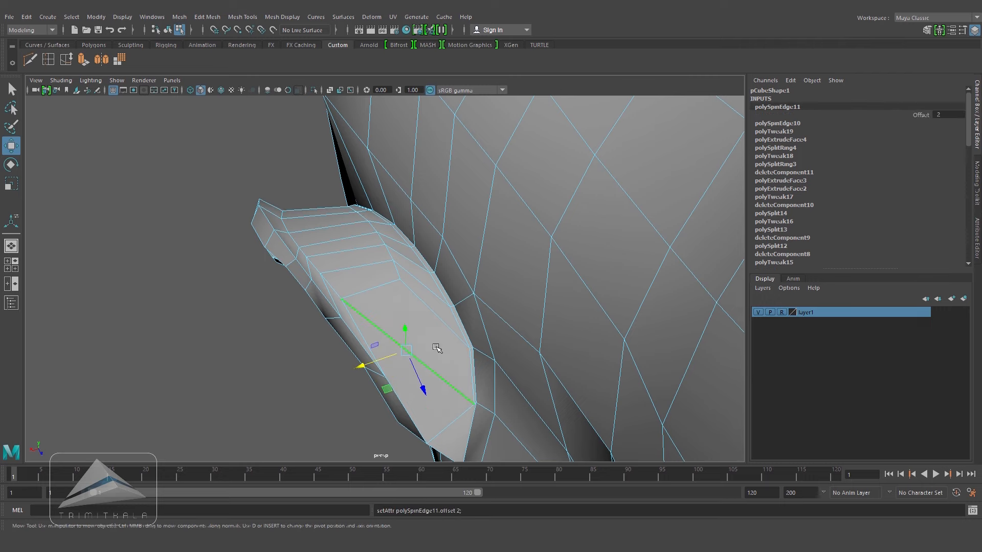
- Slide the cross edges on the ear's back to spread them more evenly from lobe to top
left_click_drag(232, 391, 383, 272, "alt")
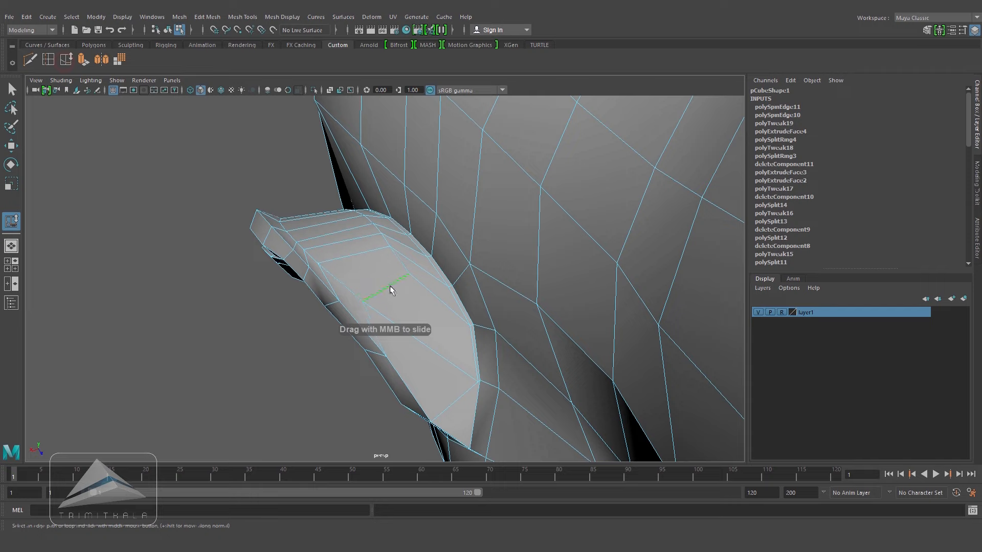
left_click_drag(403, 295, 461, 381, "alt")
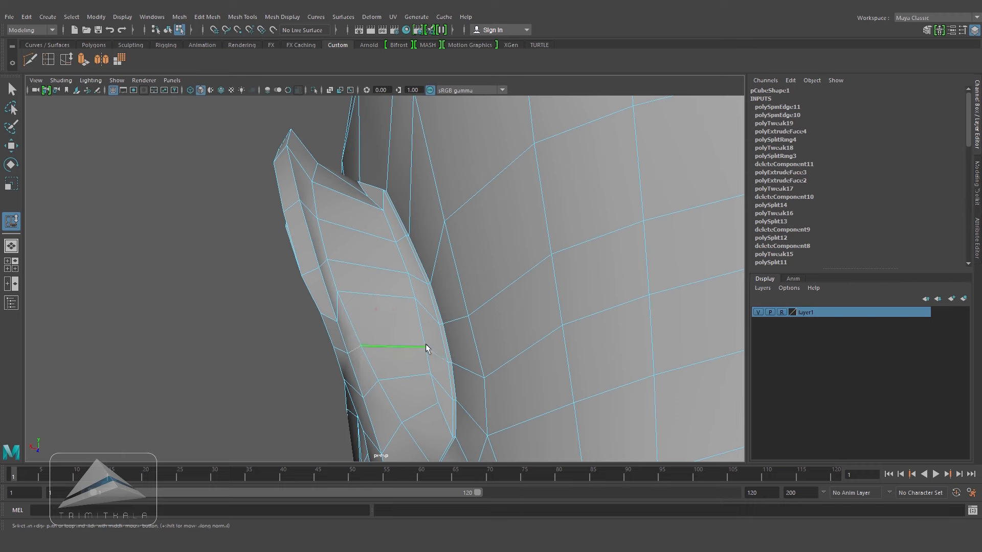
left_click_drag(424, 345, 429, 364, "alt")
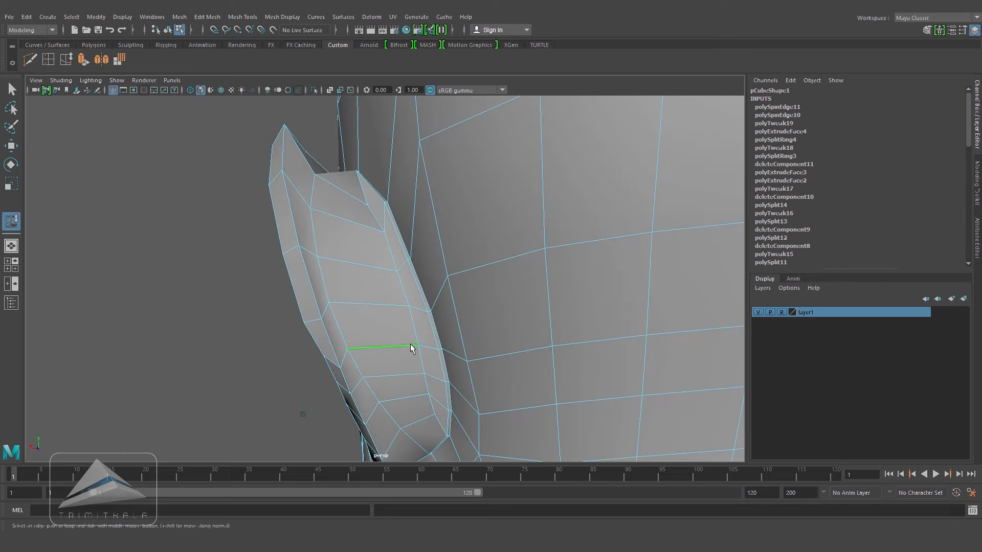
left_click_drag(398, 318, 367, 304, "alt")
left_click_drag(343, 262, 445, 307, "alt")
right_click_drag(445, 307, 564, 342, "alt")
left_click_drag(563, 342, 500, 313, "alt")
- Reposition vertices on the ear's back and slide the lengthwise edge loop beside the head
right_click_drag(486, 248, 435, 248)
left_click_drag(445, 266, 366, 333, "alt")
key("w")
left_click_drag(435, 301, 381, 250)
right_click_drag(379, 248, 375, 193)
left_click_drag(400, 322, 84, 103, "alt")
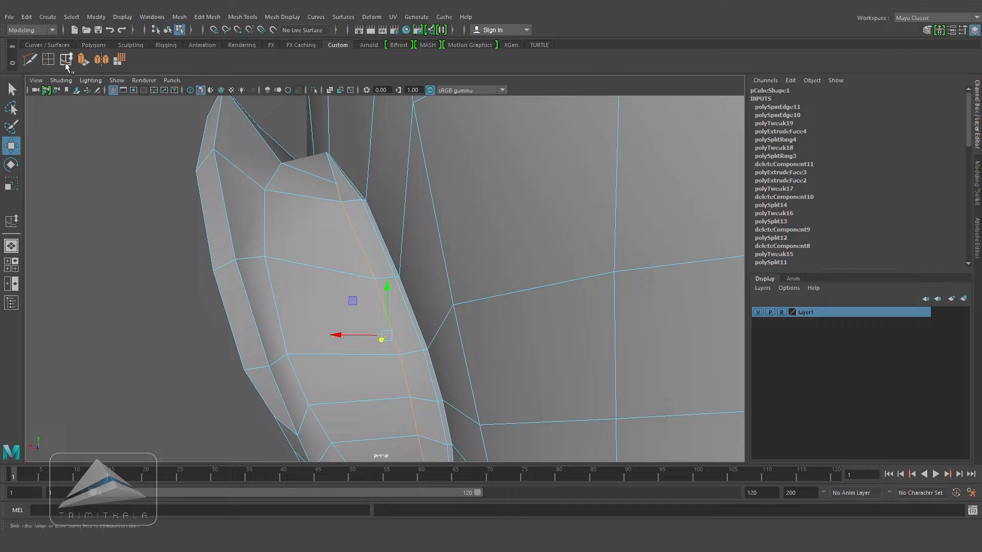
left_click(67, 60)
left_click_drag(361, 285, 431, 298, "alt")
- Select neighbouring vertices on the ear's back and move them to smooth the surface
key("w")
left_click_drag(319, 265, 397, 313)
left_click(396, 313)
left_click(462, 298, "shift")
left_click_drag(463, 307, 441, 302, "alt")
left_click_drag(440, 302, 436, 314)
- Compare the ear mesh with the photo in the side view, in wireframe and shaded display
key("space")
key("space")
middle_click_drag(486, 379, 487, 327, "alt")
scroll(501, 369, "up", 10)
key("4")
key("5")
key("space")
key("space")
- Adjust individual vertices on the back of the ear to refine its contour
mouse_move(471, 423)
left_mouse_down("alt")
mouse_move(324, 344)
mouse_move(419, 206)
left_mouse_up("alt")
right_click_drag(418, 206, 407, 200)
left_click_drag(382, 156, 379, 150)
left_click_drag(430, 179, 353, 246, "alt")
left_click_drag(330, 332, 281, 313)
left_click(121, 322)
left_click(353, 317)
left_click_drag(286, 327, 467, 307, "alt")
- Slide edges on the front of the lobe and on the ear's back to even the edge flow
left_click(486, 244)
left_click_drag(483, 251, 450, 317, "alt")
left_click(411, 356)
left_click_drag(414, 361, 368, 307, "alt")
left_click_drag(463, 288, 509, 326, "alt")
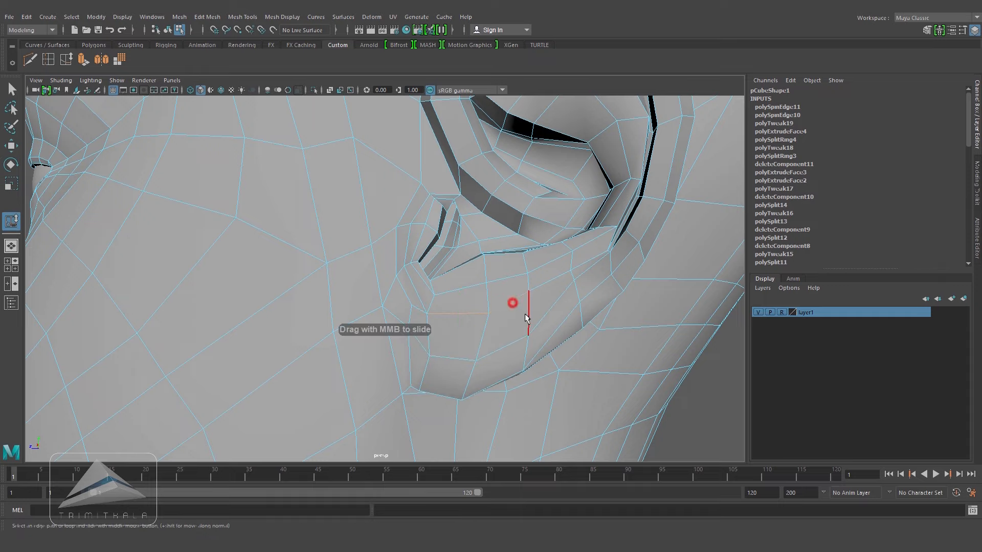
left_click_drag(643, 408, 247, 272, "alt")
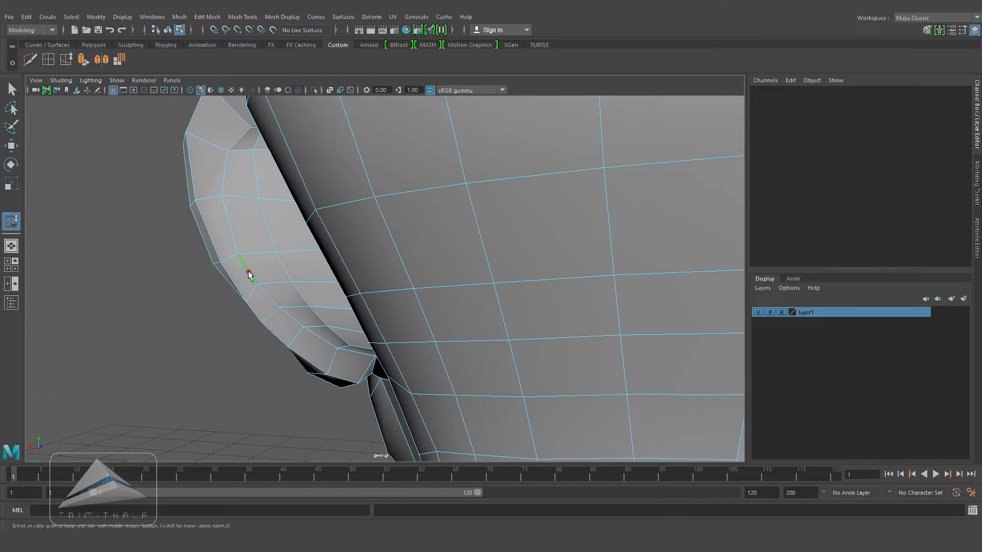
- Move the vertices along the lower back of the ear where it meets the head
key("w")
left_click_drag(292, 319, 372, 389, "alt")
left_click_drag(374, 407, 388, 286)
left_click(136, 317)
left_click_drag(408, 254, 401, 308, "alt")
left_click_drag(398, 302, 353, 164, "alt")
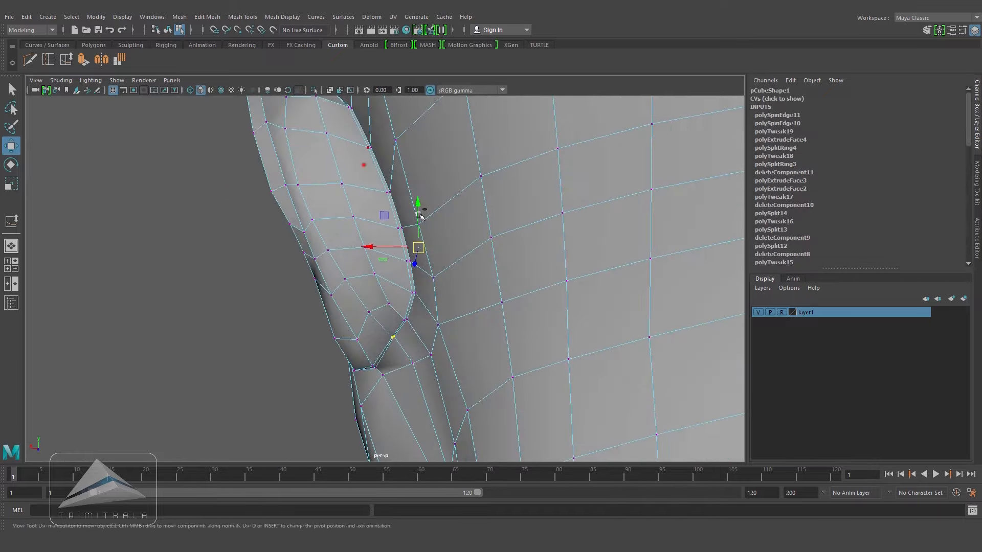
left_click_drag(392, 292, 393, 301)
- Leave vertex editing and select the whole head mesh as an object
left_click_drag(392, 301, 360, 228, "alt")
left_click(587, 370)
key("F8")
left_click(361, 204)
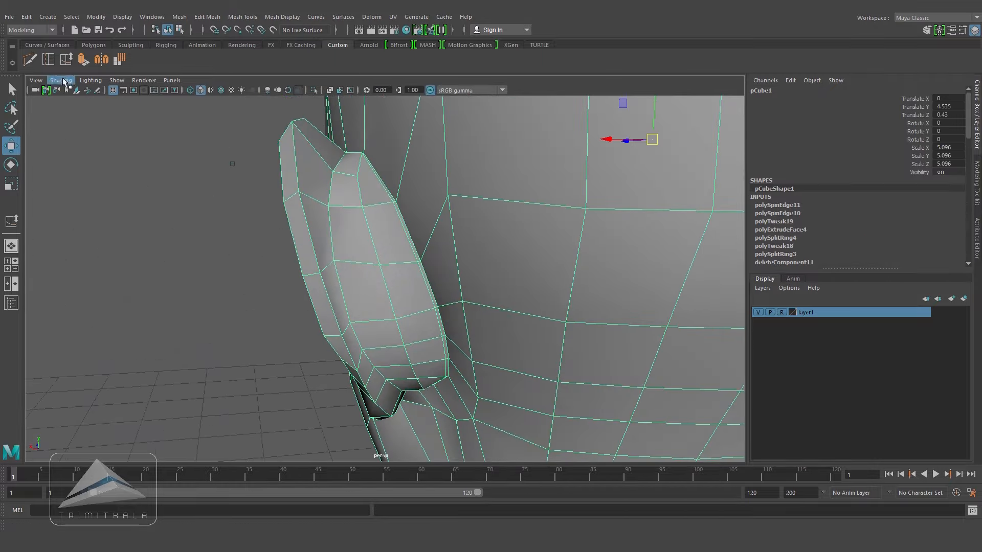
- Insert an edge loop that runs along the back of the ear and continues around the head
left_click(52, 60)
left_click_drag(325, 206, 321, 210)
left_click_drag(321, 209, 354, 161, "alt")
scroll(353, 161, "down", 10)
left_click_drag(344, 216, 440, 259, "alt")
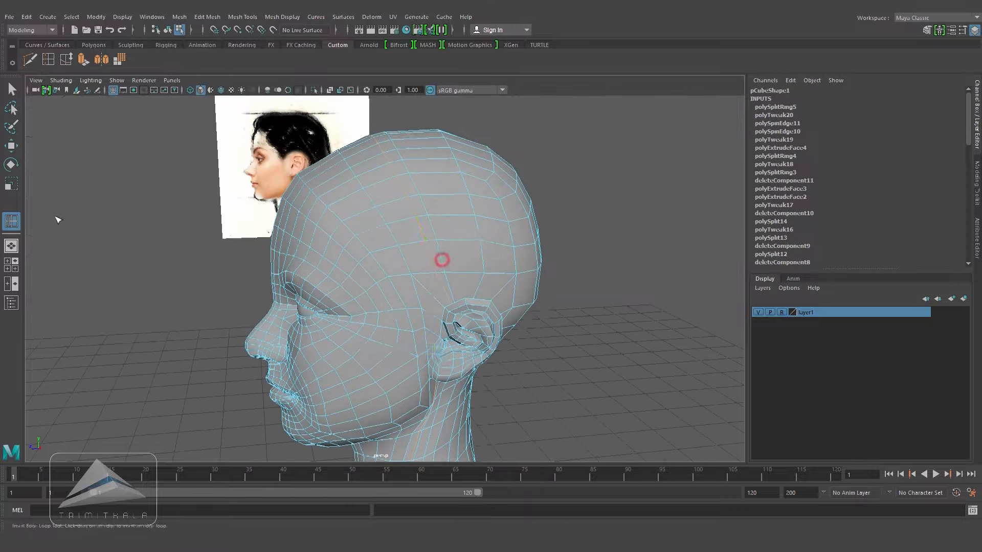
- Slide the new edge loop's section on the side of the head to even out the spacing
left_click(12, 146)
left_click_drag(484, 236, 358, 236, "alt")
scroll(358, 235, "up", 6)
middle_click_drag(266, 317, 337, 276, "alt")
left_click_drag(341, 312, 364, 324, "alt")
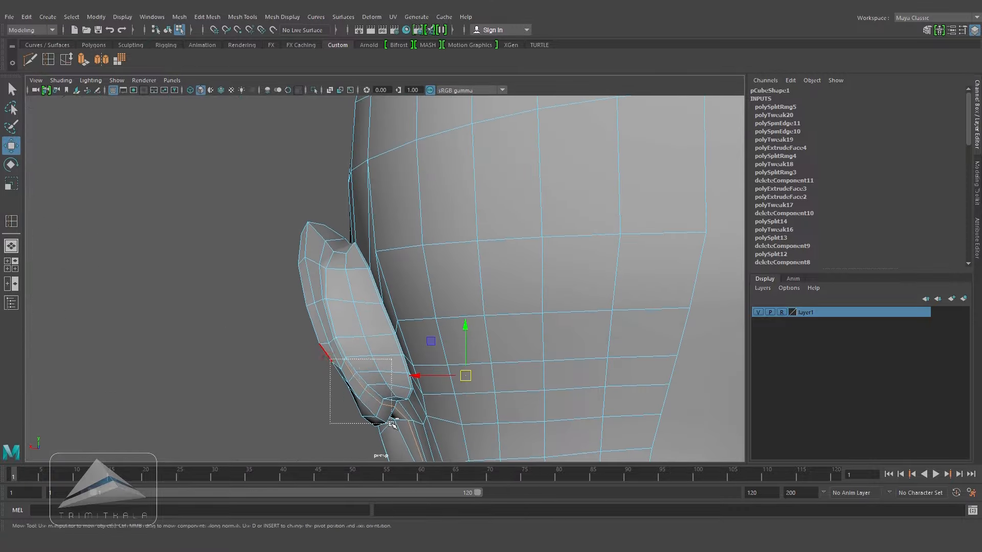
left_click_drag(416, 415, 422, 307, "alt")
right_click_drag(423, 307, 557, 347, "alt")
left_click_drag(396, 325, 356, 199, "alt")
key("y")
left_click(69, 62)
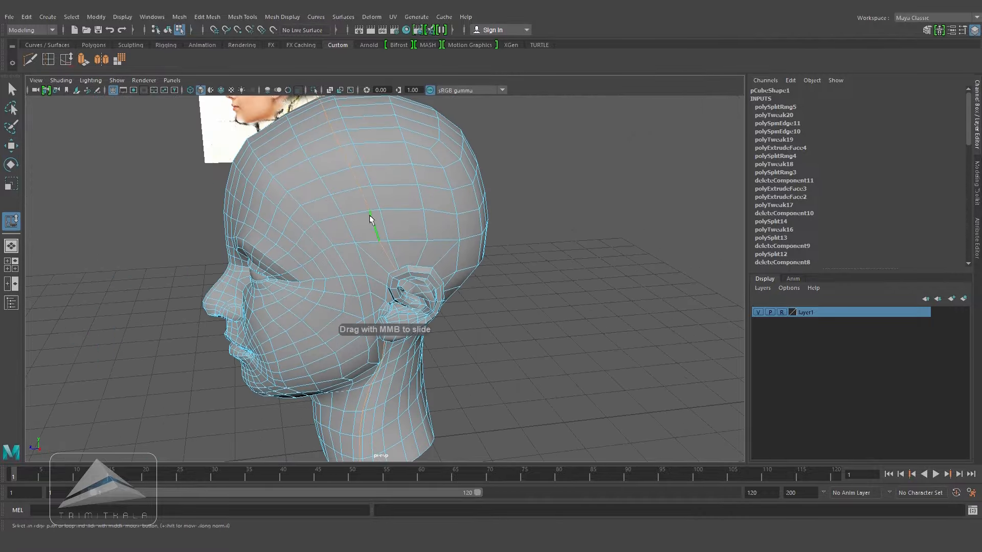
left_click_drag(521, 342, 393, 276, "alt")
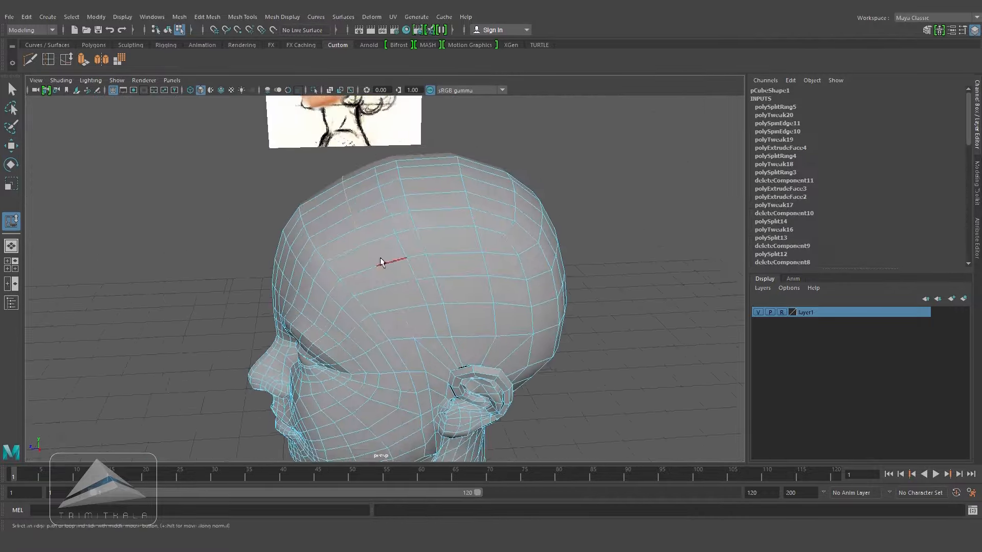
left_click_drag(471, 252, 434, 213, "alt")
left_click(397, 301)
- Return the head mesh to object selection and examine the ear and face from several angles
scroll(413, 214, "up", 5)
scroll(340, 138, "down", 5)
left_click_drag(339, 139, 504, 278, "alt")
right_click_drag(450, 213, 504, 219)
scroll(423, 290, "up", 5)
scroll(423, 289, "down", 5)
left_click_drag(423, 270, 416, 292, "alt")
scroll(479, 280, "down", 5)
left_click(556, 339)
left_click_drag(556, 339, 462, 329, "alt")
left_click(437, 310)
scroll(460, 278, "up", 3)
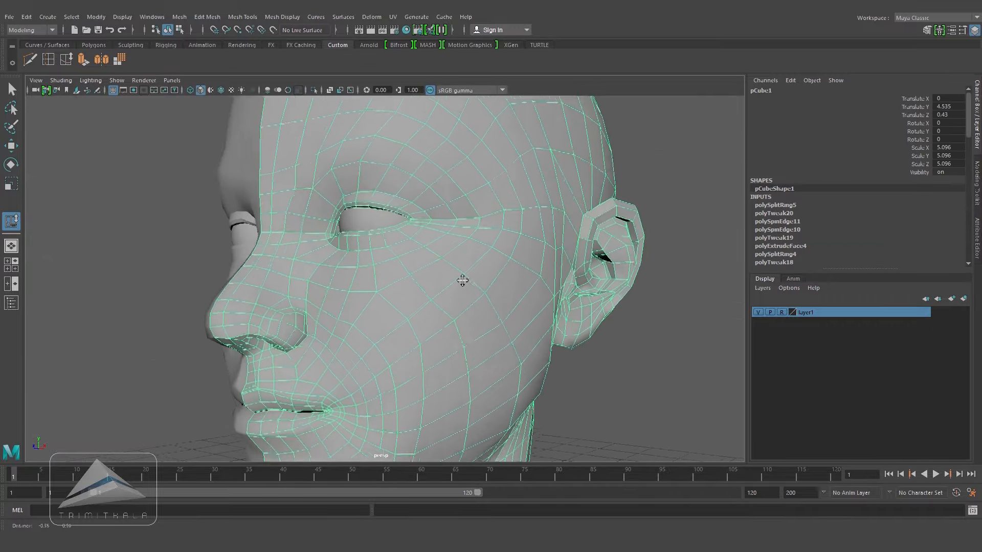
- Insert an edge loop around the eye opening, about midway across the ring of eyelid faces
left_click_drag(469, 285, 449, 274, "alt")
scroll(455, 274, "up", 6)
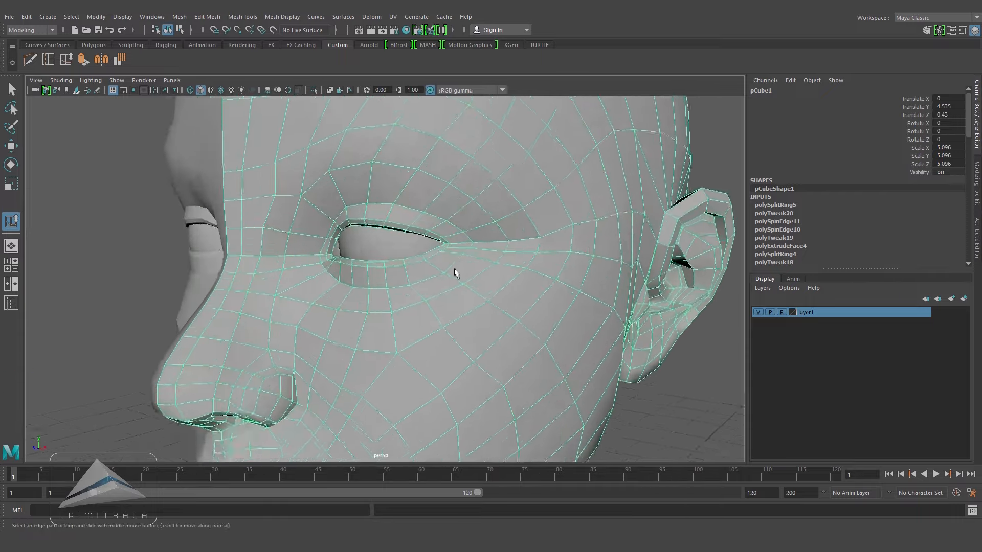
left_click(45, 60)
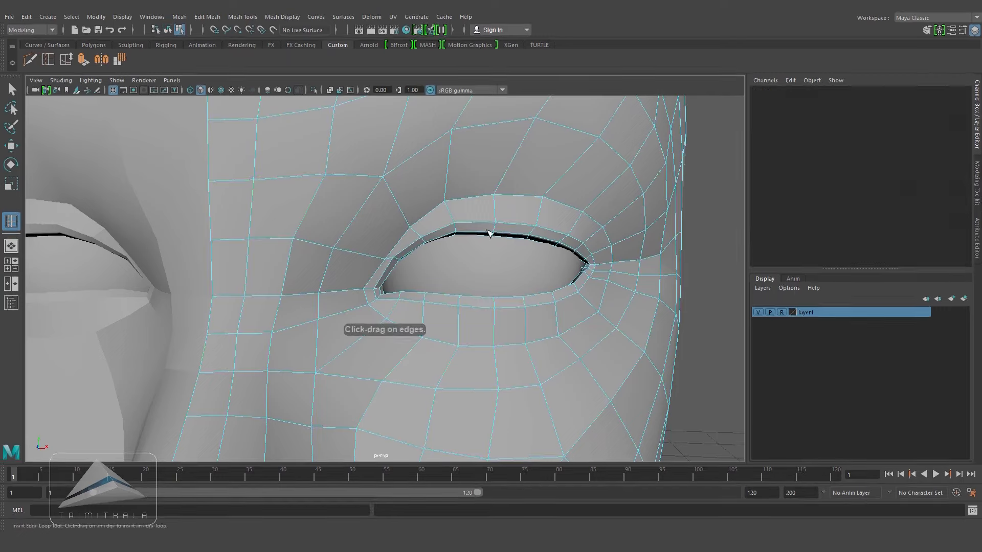
left_click(541, 215)
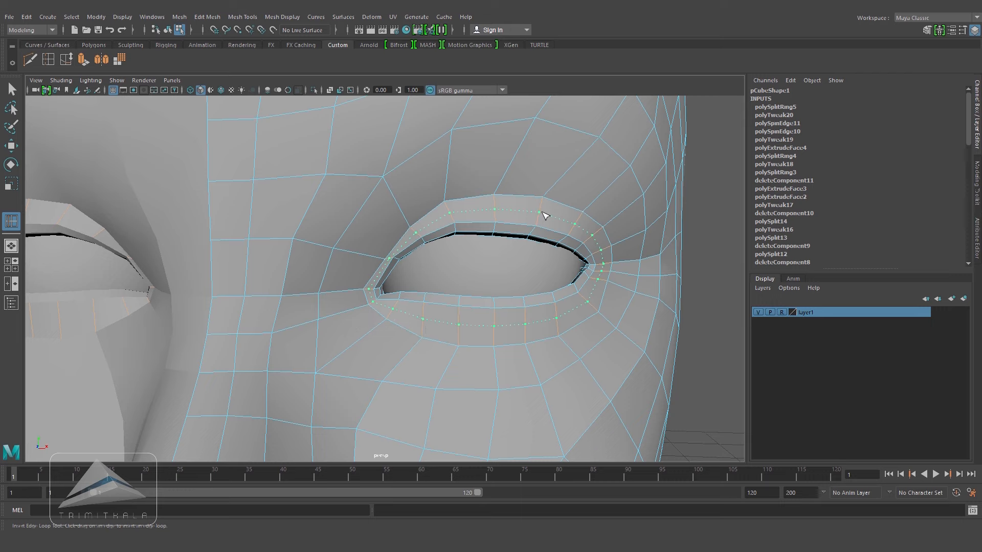
left_click(544, 215)
- Slide and move the edges around the inner corner of the eye to smooth the lid contour
left_click(10, 145)
scroll(450, 187, "up", 3)
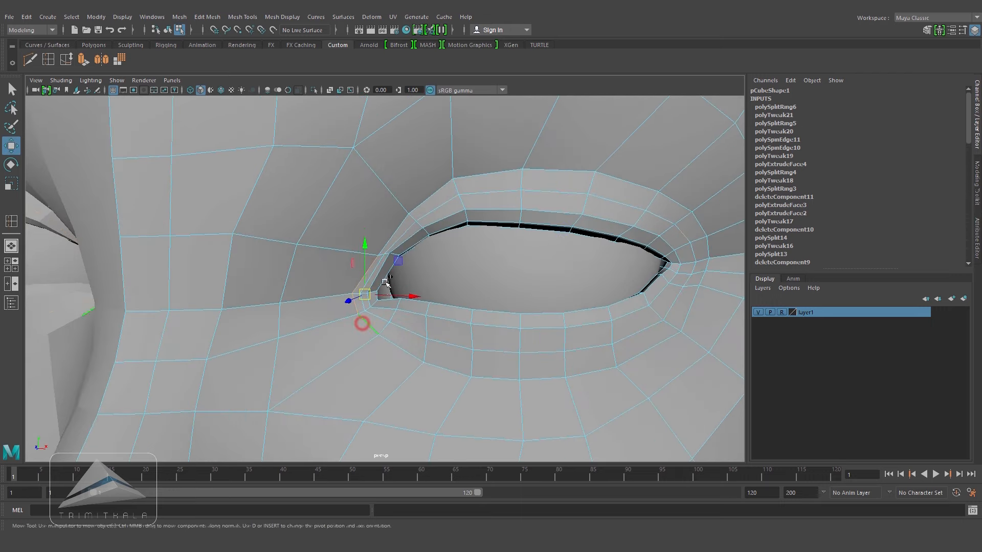
left_click(64, 62)
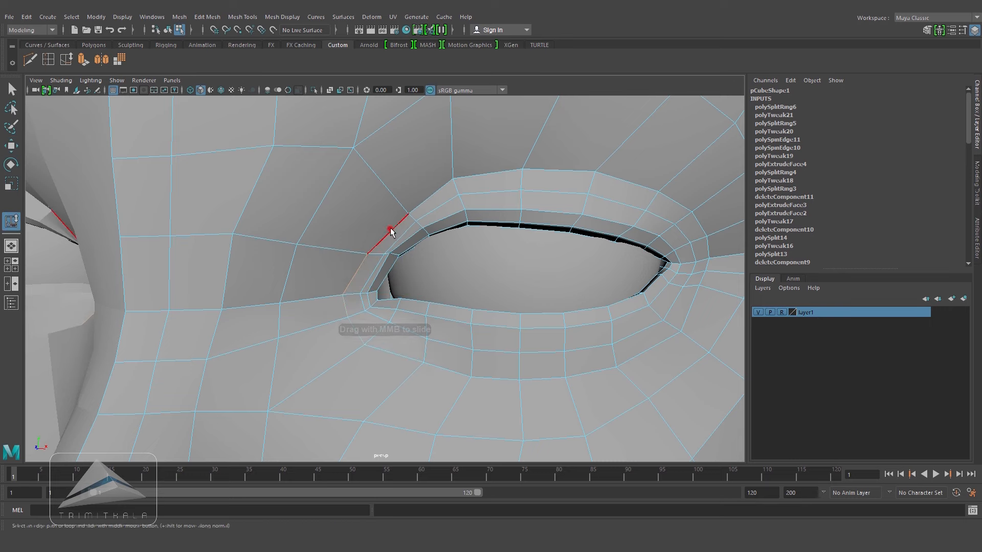
left_click_drag(389, 232, 377, 298, "alt")
key("w")
left_click(376, 298)
left_click(352, 339)
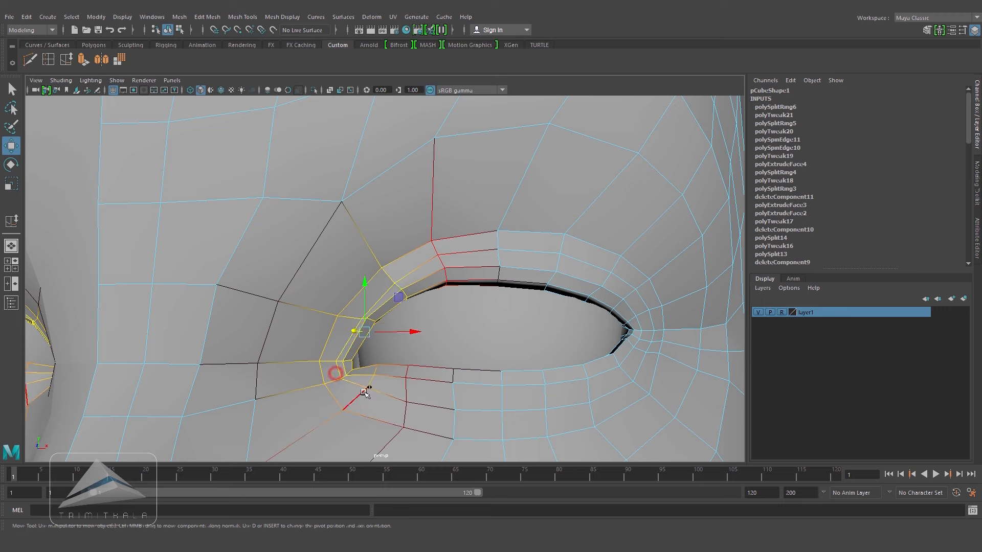
key("y")
right_click_drag(361, 289, 366, 226, "alt")
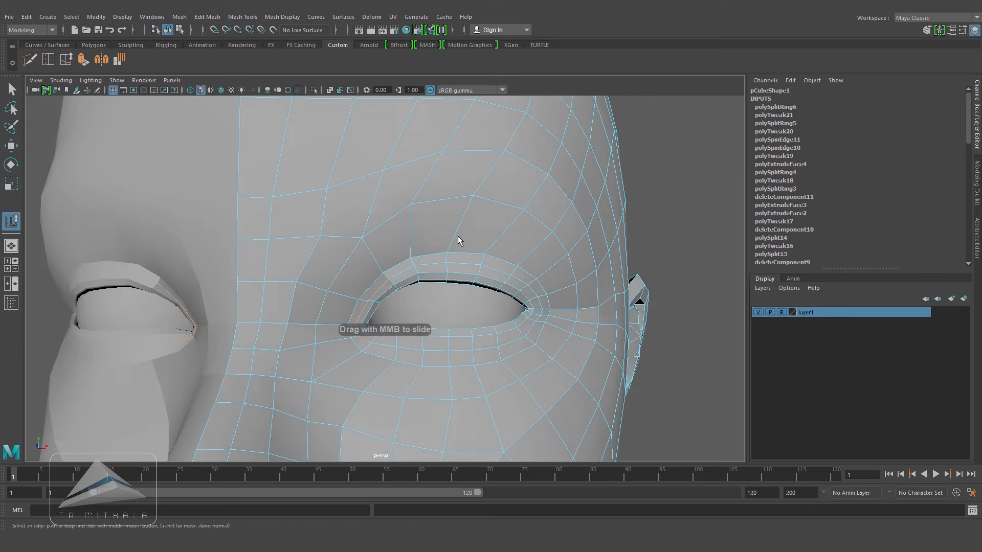
left_click(693, 363)
- Raise the middle edges of the upper eyelid slightly using soft selection
right_click_drag(562, 302, 664, 287, "alt")
middle_click_drag(533, 266, 529, 256, "alt")
left_click_drag(536, 259, 484, 275, "alt")
right_click_drag(482, 248, 481, 269)
left_click(483, 270)
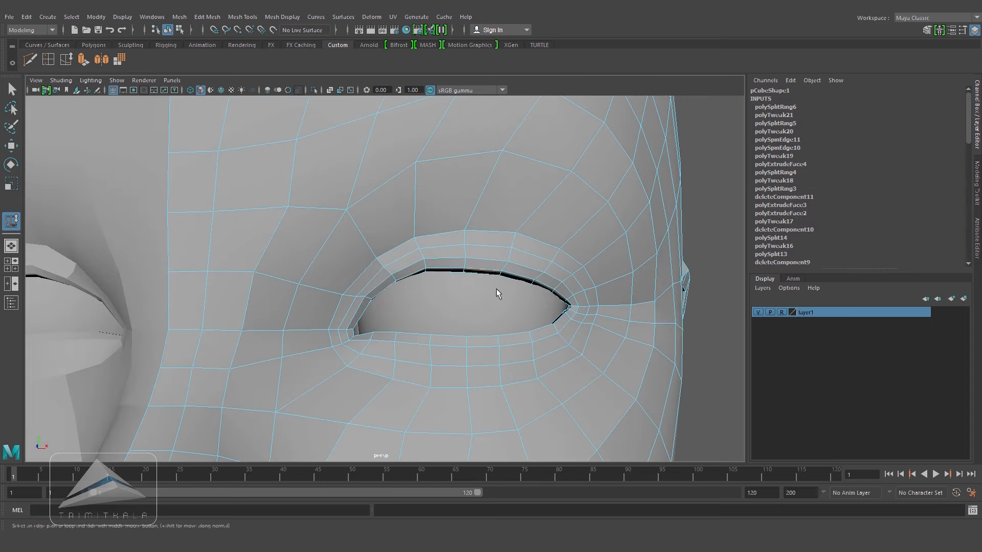
key("b")
key("w")
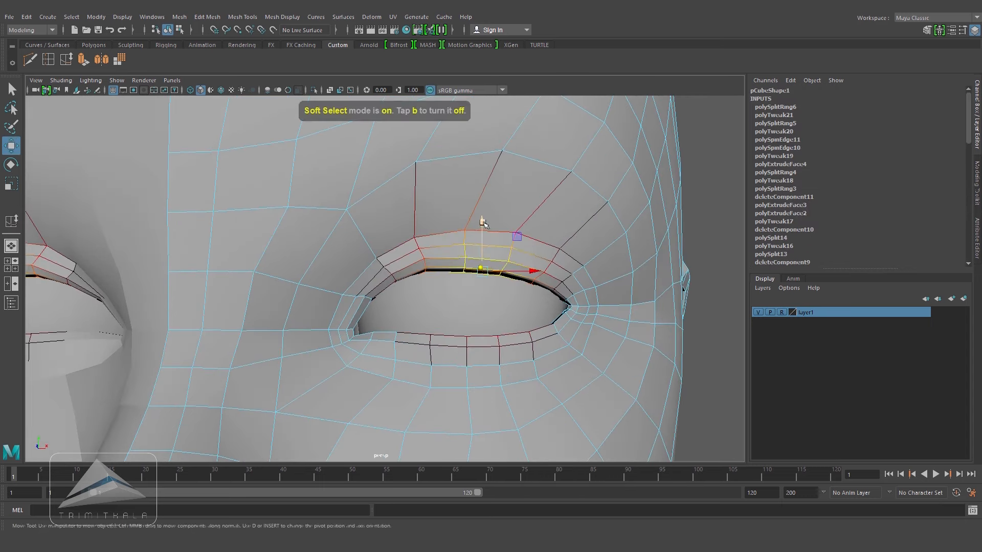
left_click_drag(482, 221, 483, 218)
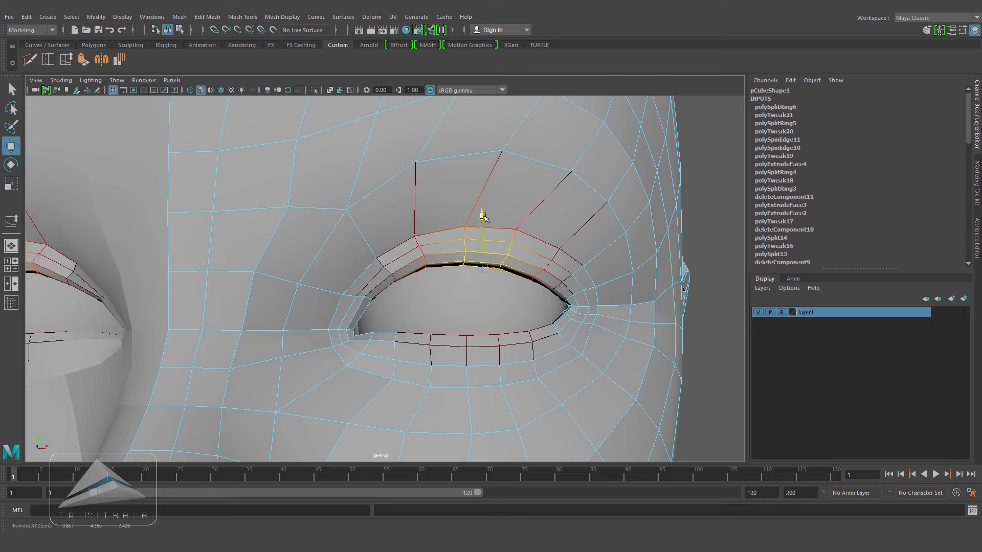
left_click_drag(513, 254, 482, 184, "alt")
- Shift the middle edges of the lower eyelid along the depth axis using soft selection
left_click(619, 189)
left_click_drag(578, 191, 375, 370, "alt")
left_click(368, 379)
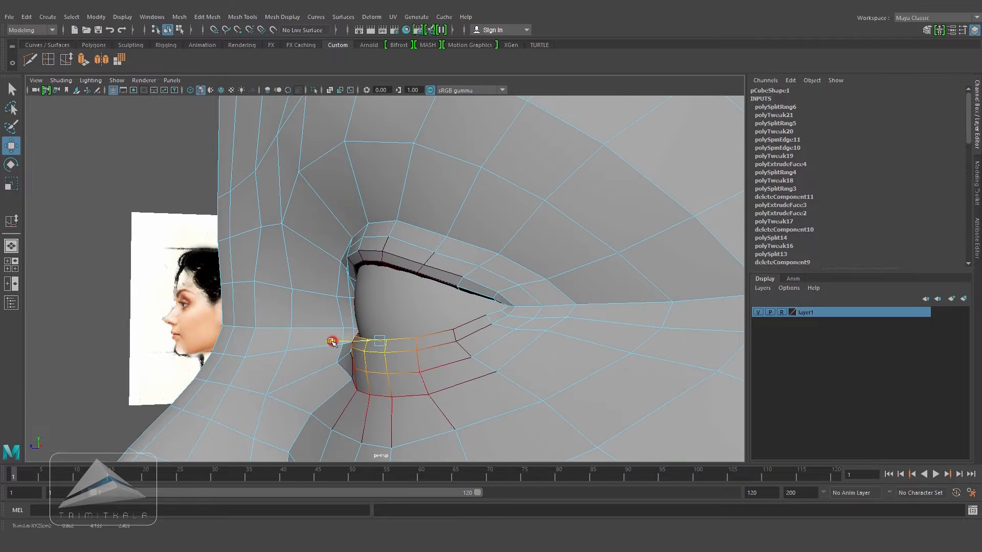
left_click_drag(330, 344, 693, 392, "alt")
left_click(693, 392)
- Hide layer1 so the eyeball no longer covers the inner side of the eyelids
left_click_drag(623, 357, 547, 338, "alt")
key("g")
left_click_drag(508, 302, 560, 312, "alt")
right_click_drag(560, 312, 574, 329, "alt")
left_click_drag(593, 330, 553, 332, "alt")
right_click_drag(553, 332, 570, 345, "alt")
left_click_drag(570, 346, 546, 334, "alt")
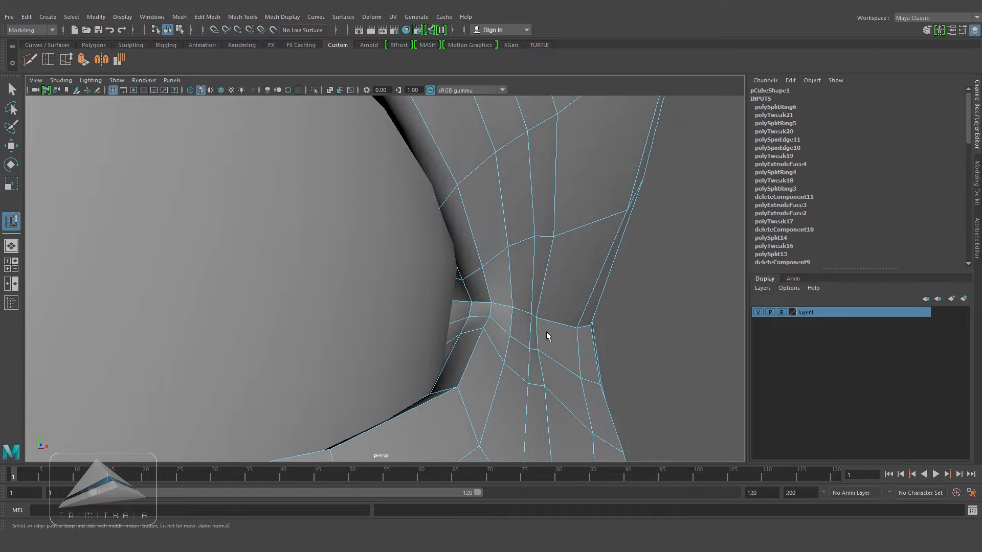
left_click(756, 312)
- Cut new connecting edges between the vertices of the lid loops at the outer corner of the eye
left_click_drag(637, 330, 432, 301, "alt")
left_click(30, 60)
right_click_drag(476, 214, 552, 271, "alt")
left_click(554, 289)
left_click_drag(514, 243, 528, 276, "alt")
key("ctrl+z")
right_click_drag(528, 276, 479, 269, "alt")
left_click_drag(479, 270, 460, 320, "alt")
left_click(448, 297)
key("Return")
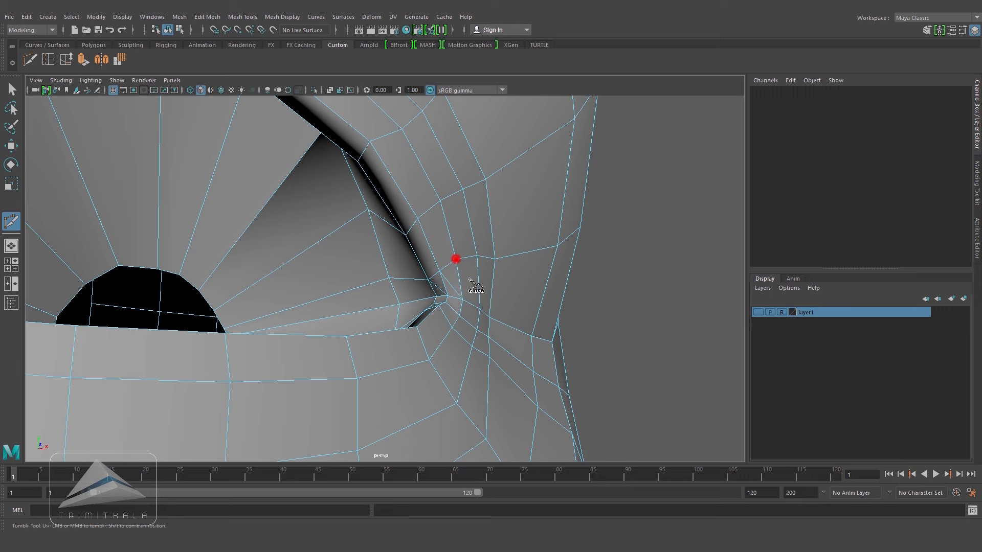
left_click_drag(502, 284, 469, 314, "alt")
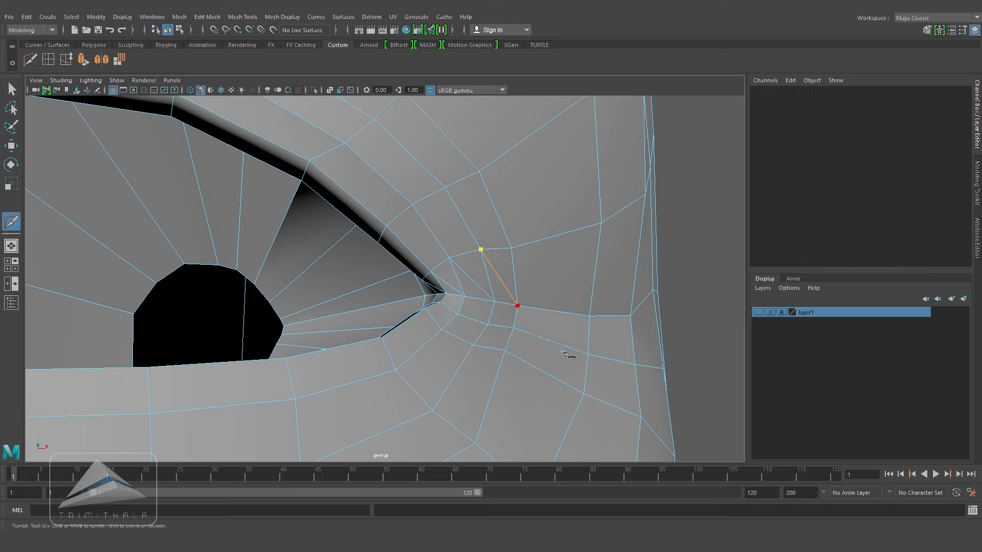
left_click_drag(513, 318, 435, 322, "alt")
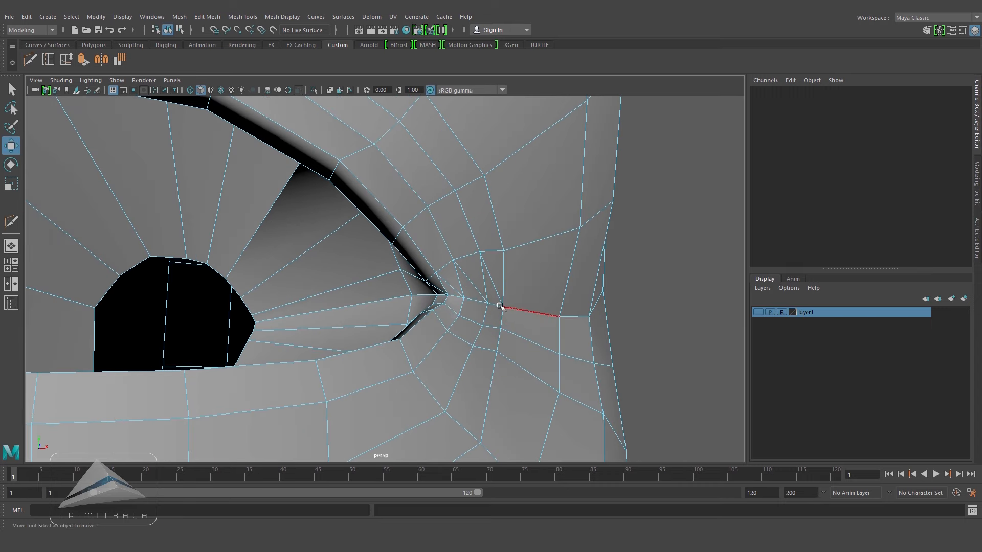
- Delete the redundant diagonal edges between the lid loops at the outer corner of the eye
left_click(461, 285)
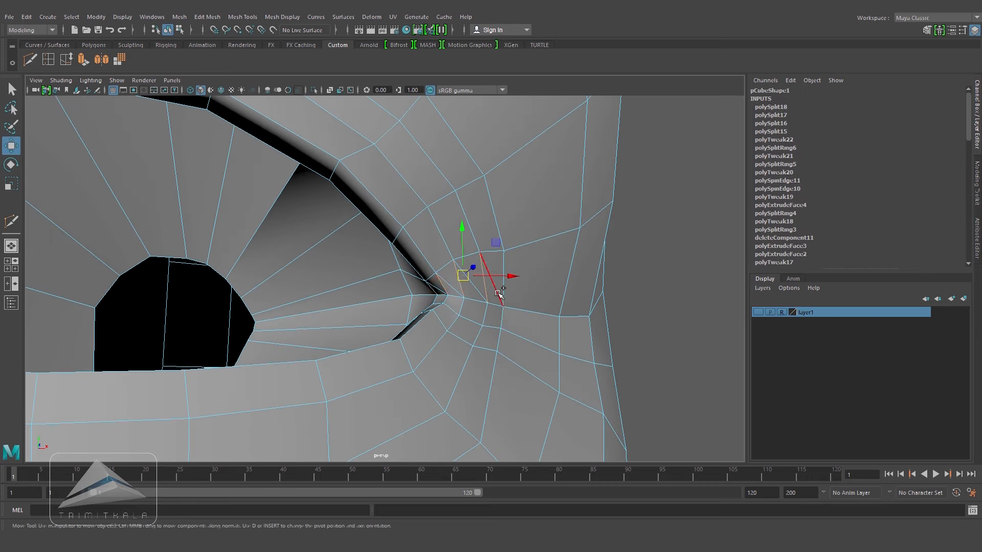
key("Delete")
left_click_drag(491, 300, 501, 271, "alt")
left_click(463, 289)
left_click(529, 329)
left_click(525, 259)
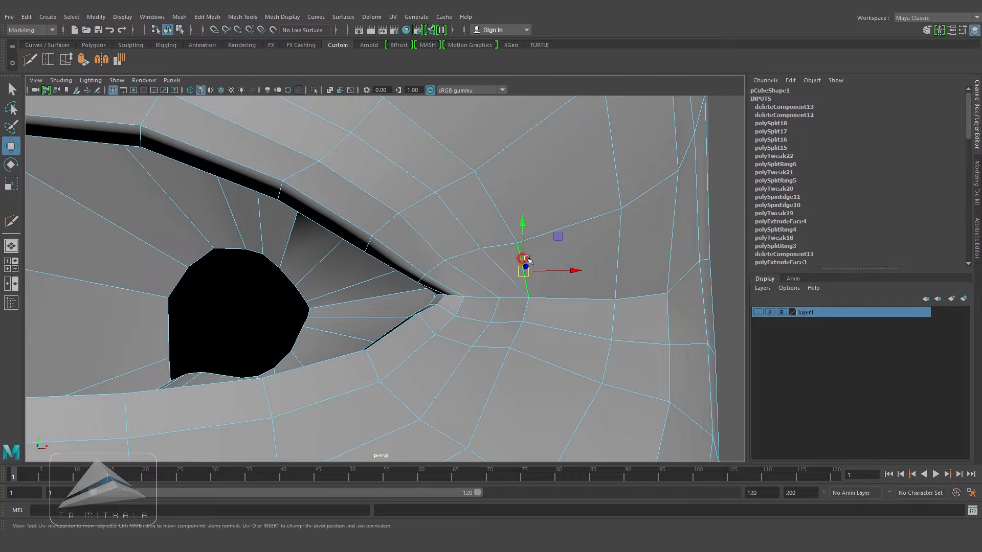
left_click(560, 290)
- Slide the edges crossing the upper eyelid near the inner eye corner to even their spacing
left_click_drag(557, 309, 488, 286, "alt")
right_click_drag(489, 286, 406, 282, "alt")
left_click_drag(406, 279, 452, 258, "alt")
right_click_drag(452, 257, 475, 234, "alt")
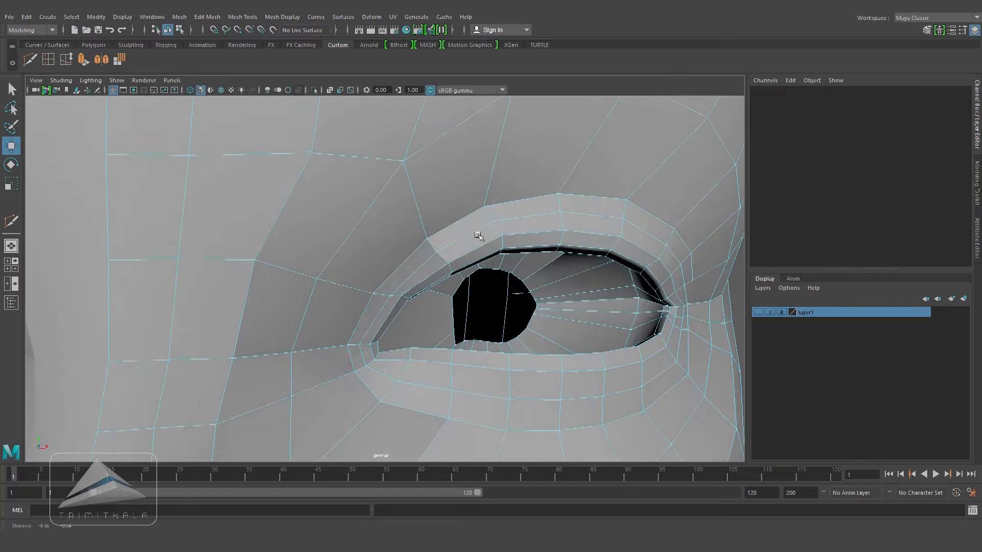
left_click_drag(476, 235, 405, 227, "alt")
left_click_drag(342, 221, 401, 236, "alt")
double_click(395, 257)
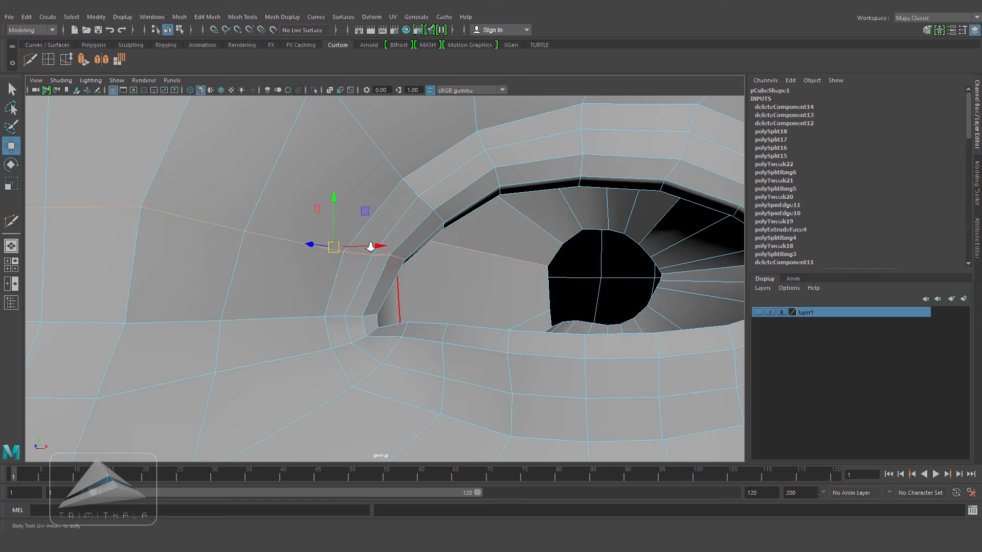
right_click_drag(370, 247, 220, 225, "alt")
left_click_drag(261, 262, 261, 262, "ctrl")
left_click(79, 61)
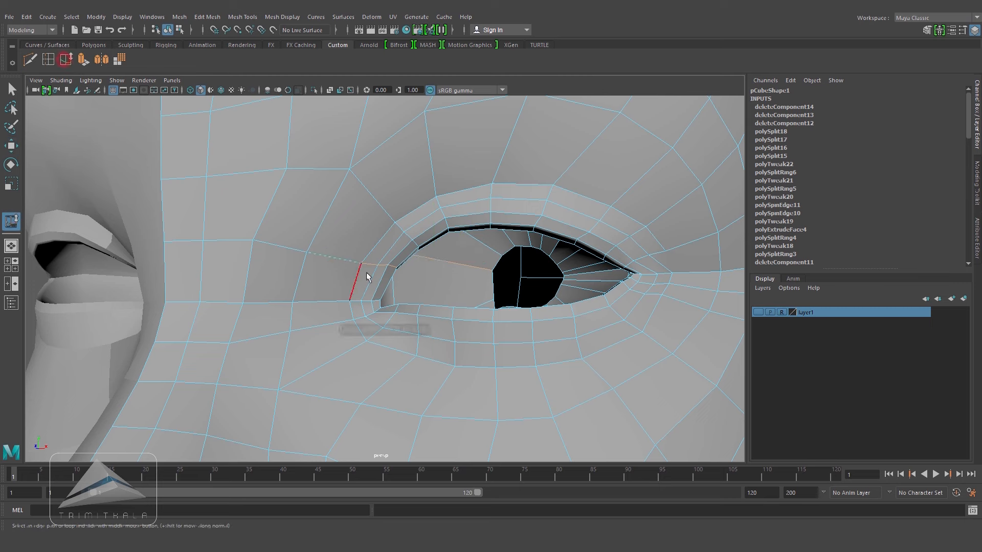
left_click(409, 238)
middle_click_drag(418, 222, 413, 226)
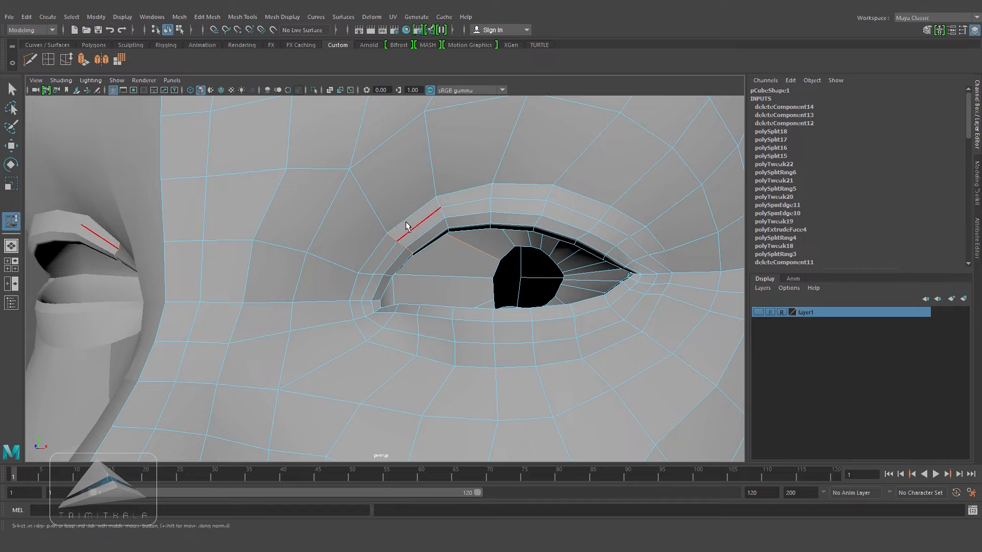
- Cut diagonal edges between the vertices of the lid loops at the inner corner of the eye
left_click(12, 147)
left_click_drag(497, 159, 482, 201, "alt")
right_click_drag(482, 202, 476, 220, "alt")
left_click_drag(367, 229, 394, 281, "alt")
right_click_drag(394, 281, 350, 321, "alt")
left_click_drag(350, 321, 308, 296, "alt")
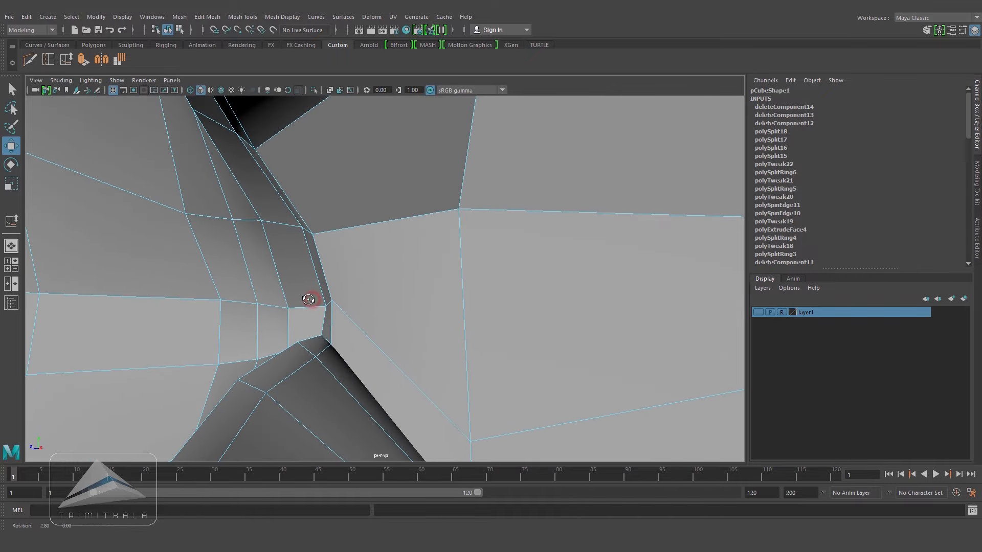
left_click(30, 60)
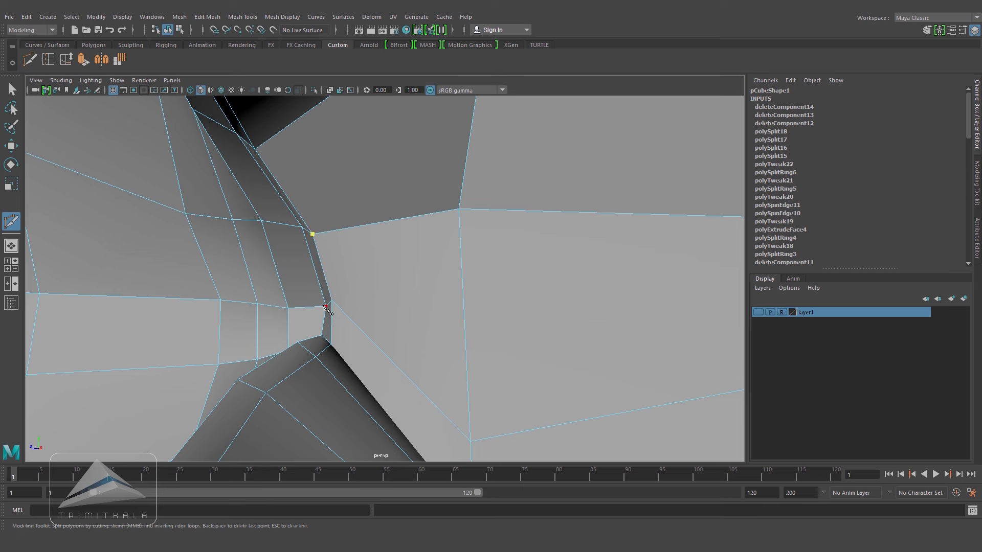
key("Return")
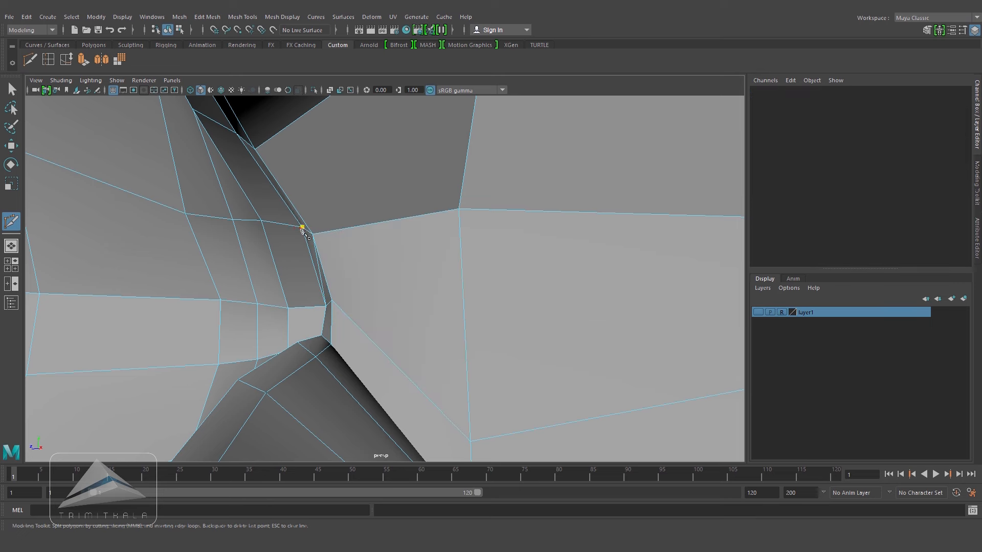
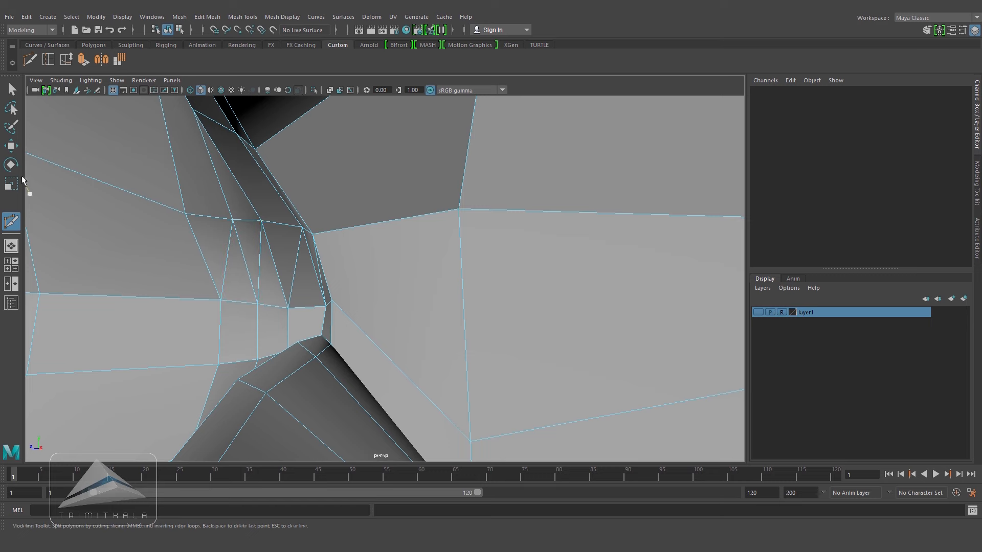
- Delete the redundant edges beside the new cuts at the inner corner of the eye
key("w")
left_click(302, 269)
left_click(271, 258, "shift")
left_click(200, 248)
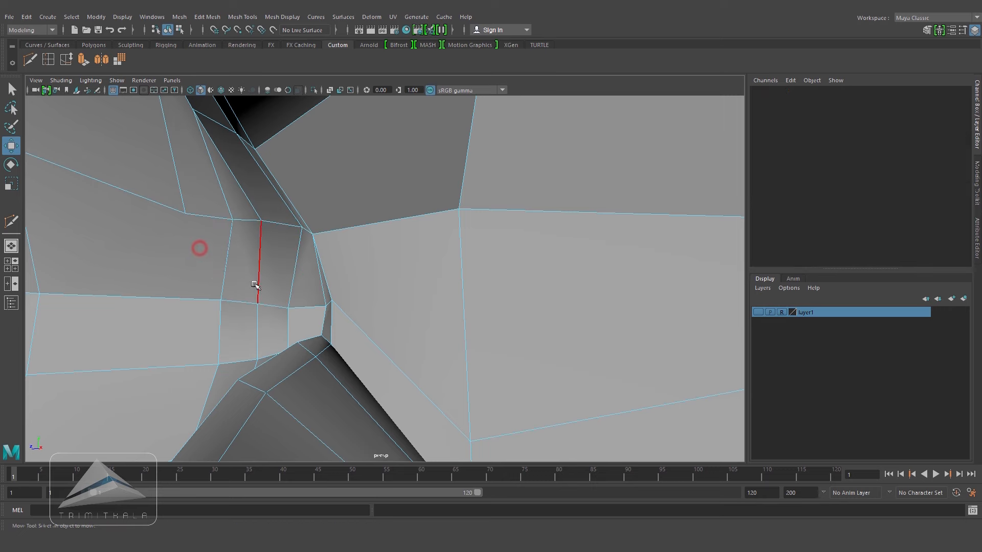
left_click_drag(328, 282, 310, 282, "alt")
left_click(327, 279)
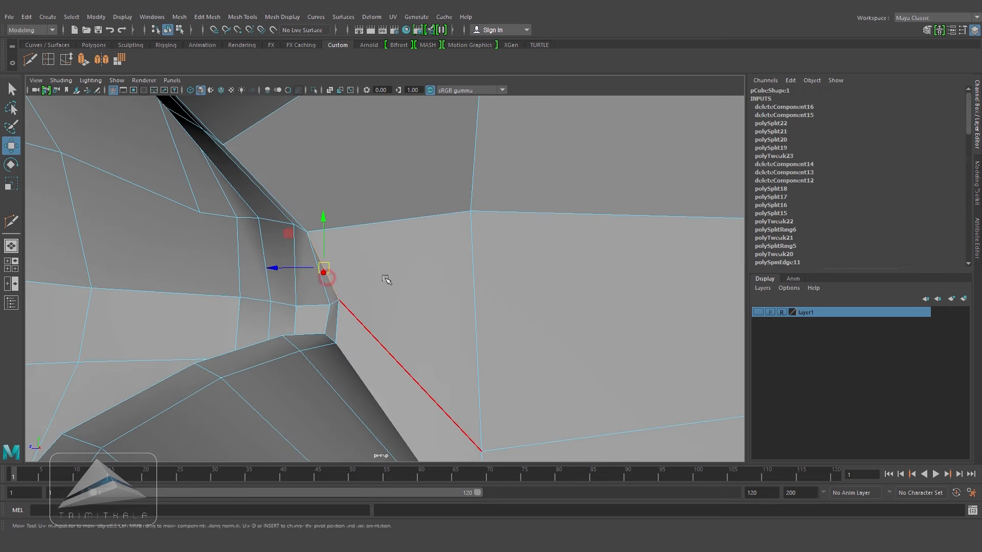
key("Delete")
left_click_drag(388, 273, 383, 272, "alt")
- Insert an edge loop inside the eyelid rim at the inner eye corner and cut an edge joining it to the nearby corner vertex
left_click(48, 60)
left_click(322, 228)
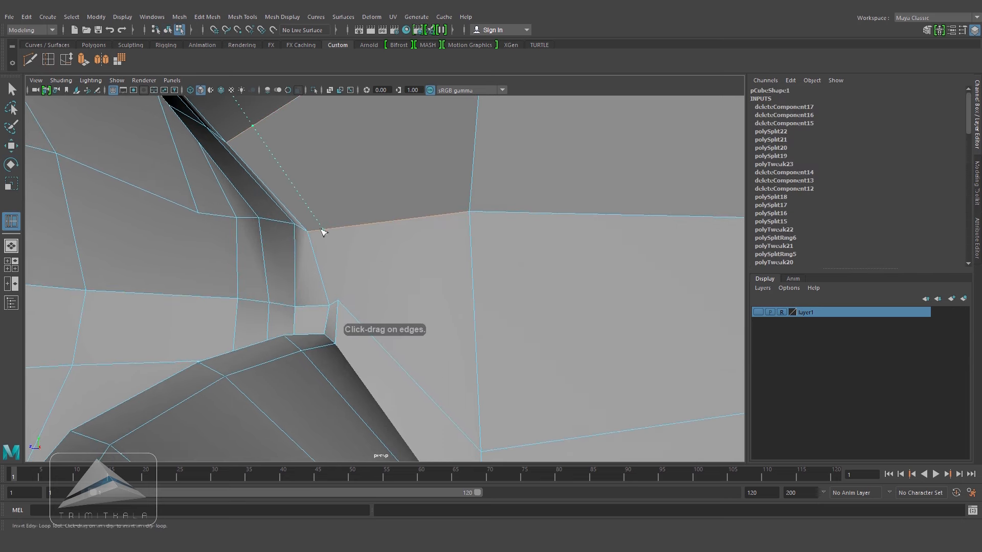
left_click_drag(318, 230, 317, 231)
left_click(30, 60)
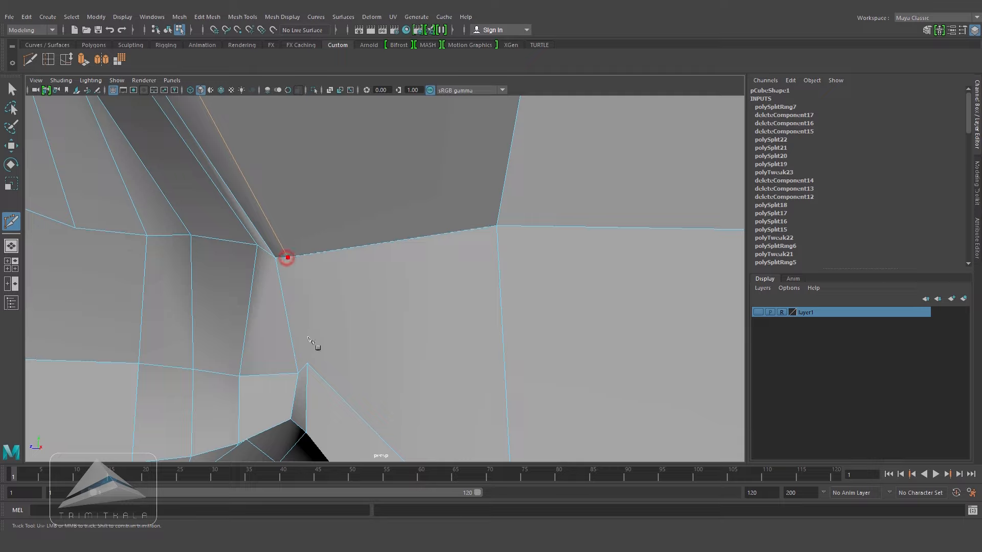
left_click(307, 364)
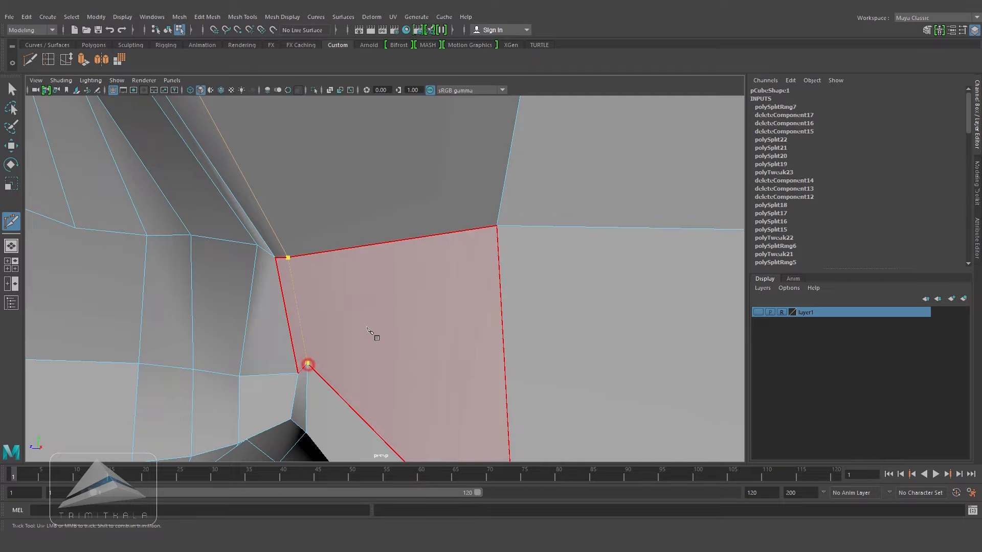
right_click(367, 329)
- Insert an edge loop below the lower eyelid, curving from the inner side of the eye towards the outer side
right_click_drag(459, 330, 386, 293, "alt")
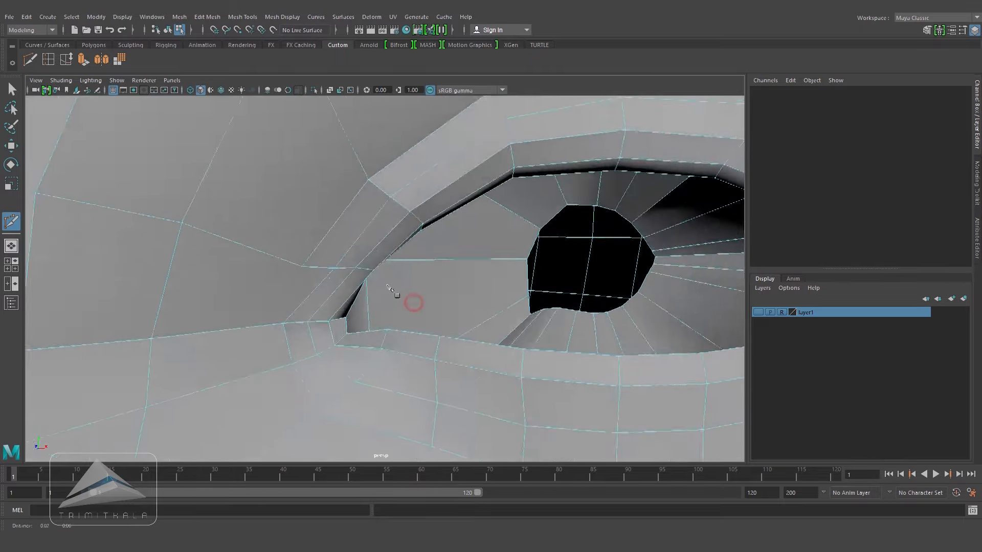
left_click_drag(412, 302, 326, 314, "alt")
right_click_drag(399, 314, 499, 314, "alt")
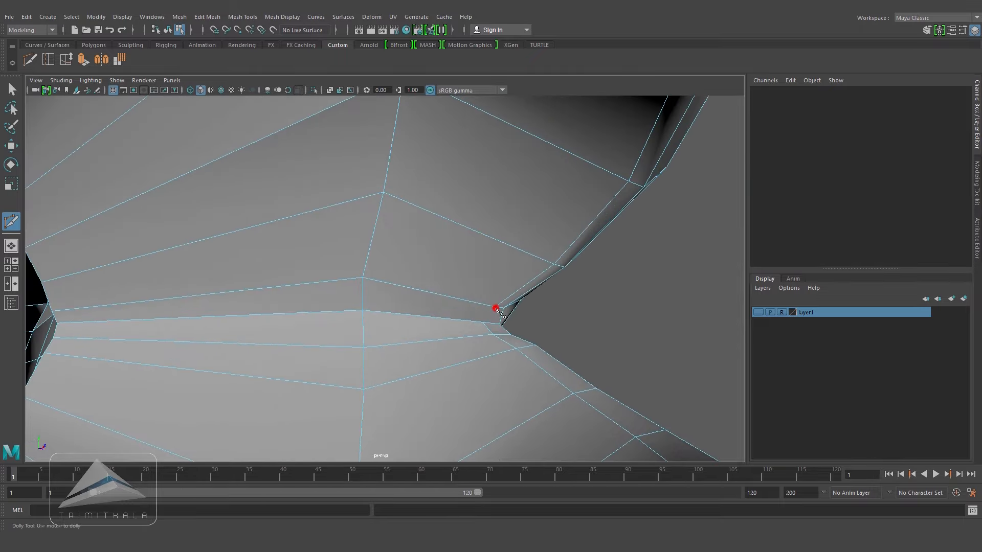
right_click_drag(537, 345, 410, 323, "alt")
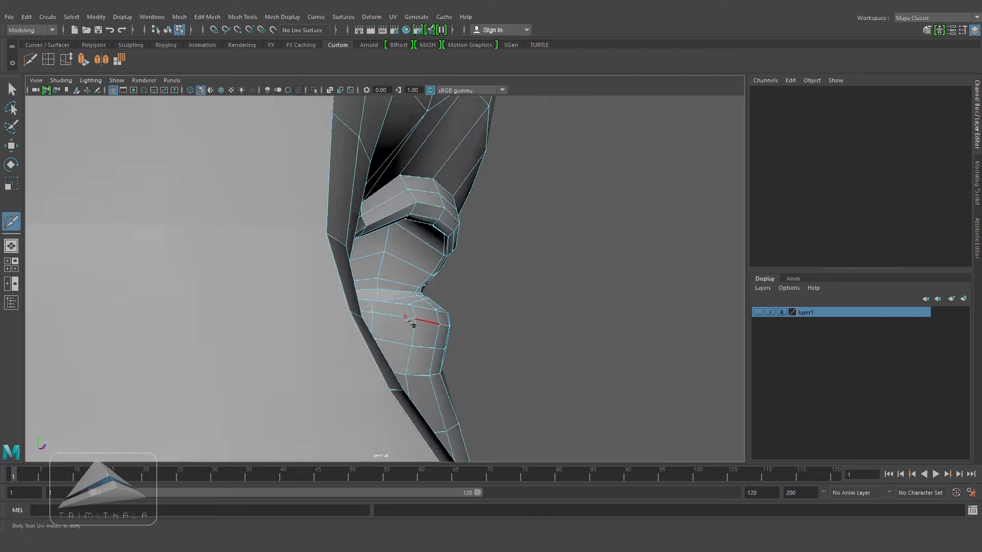
left_click_drag(409, 322, 347, 344, "alt")
left_click(48, 59)
left_click(276, 412)
left_click_drag(276, 410, 229, 423, "alt")
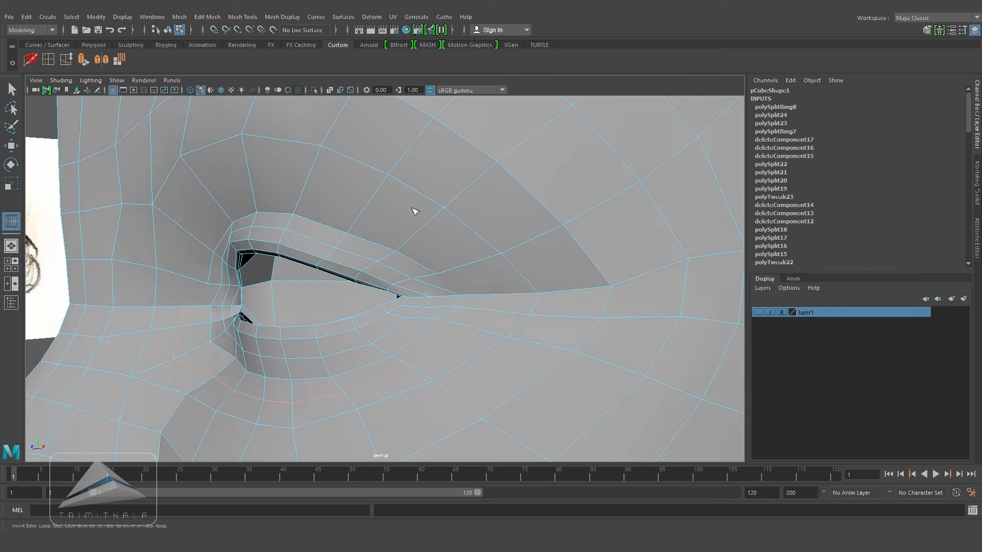
- Cut the connecting edges that continue the loop below the eyelid into the mesh around the eye corners
left_click_drag(471, 369, 419, 323, "alt")
left_click_drag(184, 312, 189, 309, "alt")
right_click_drag(190, 309, 223, 274, "alt")
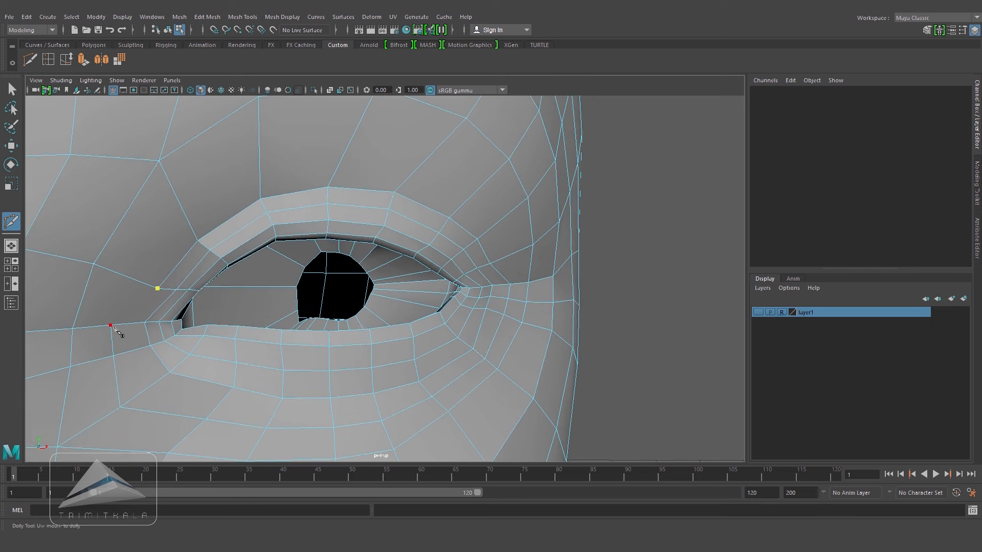
left_click(11, 147)
left_click_drag(168, 287, 128, 309, "alt")
left_click(111, 328)
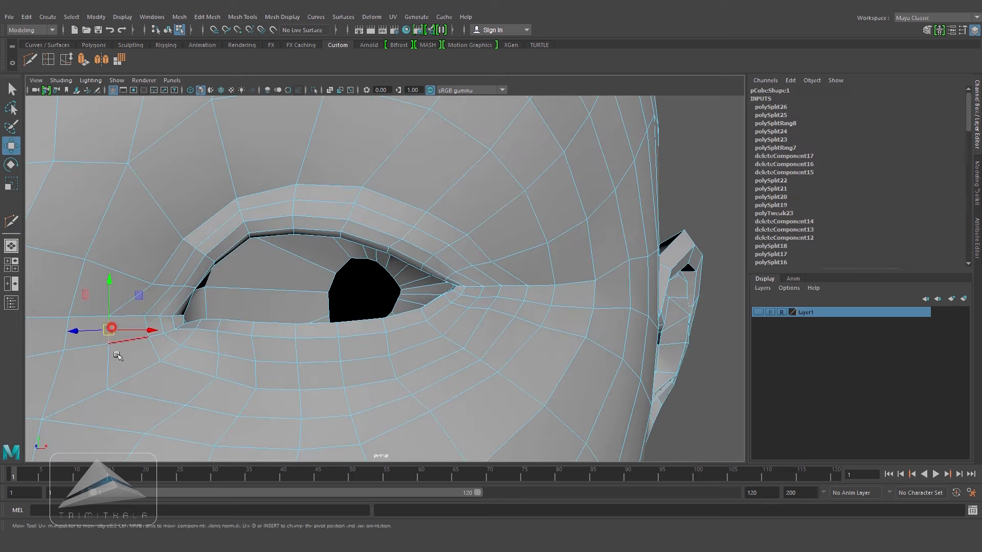
- Slide the outermost loop edges beside the inner corner of the eye closer to the lid
left_click(66, 59)
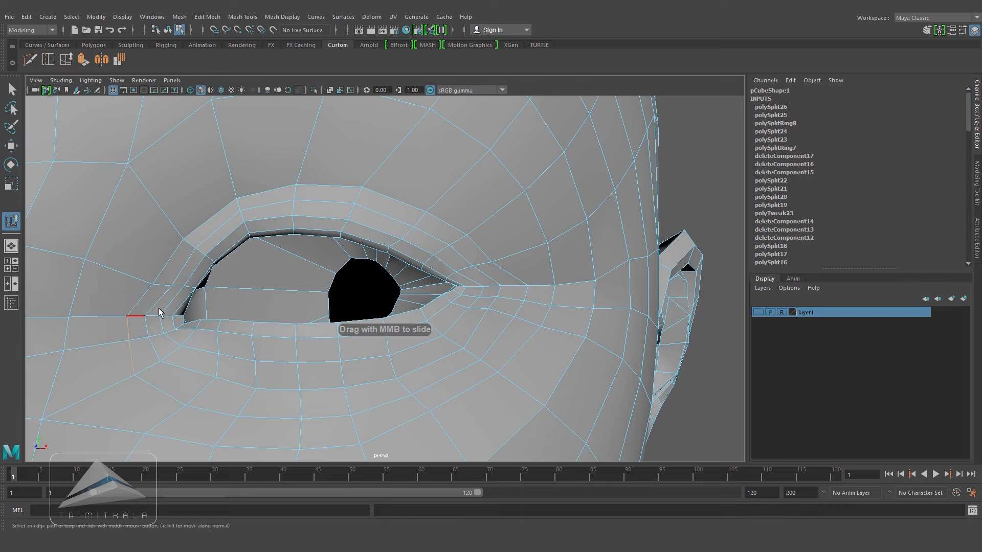
scroll(337, 293, "down", 3)
left_click(687, 352)
left_click_drag(687, 352, 587, 336, "alt")
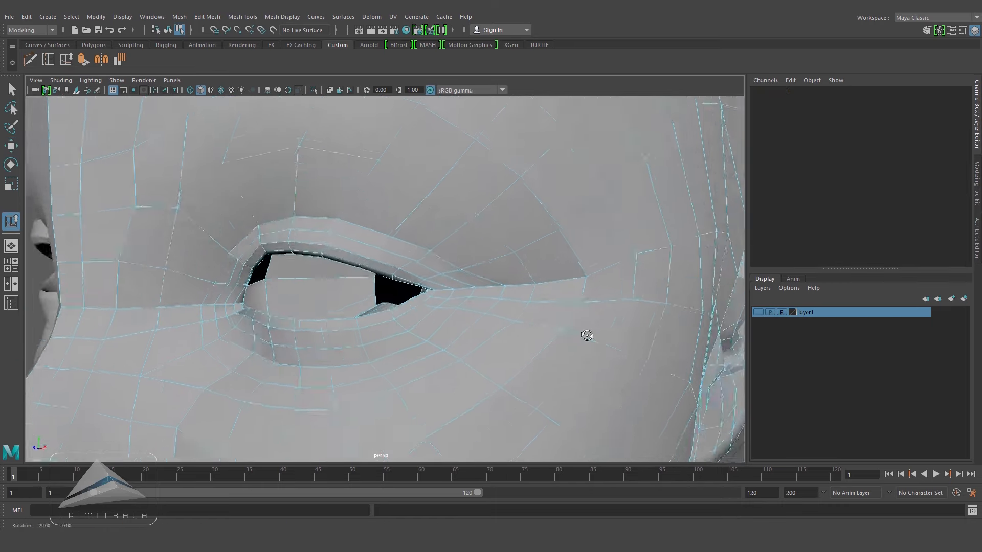
left_click(500, 298)
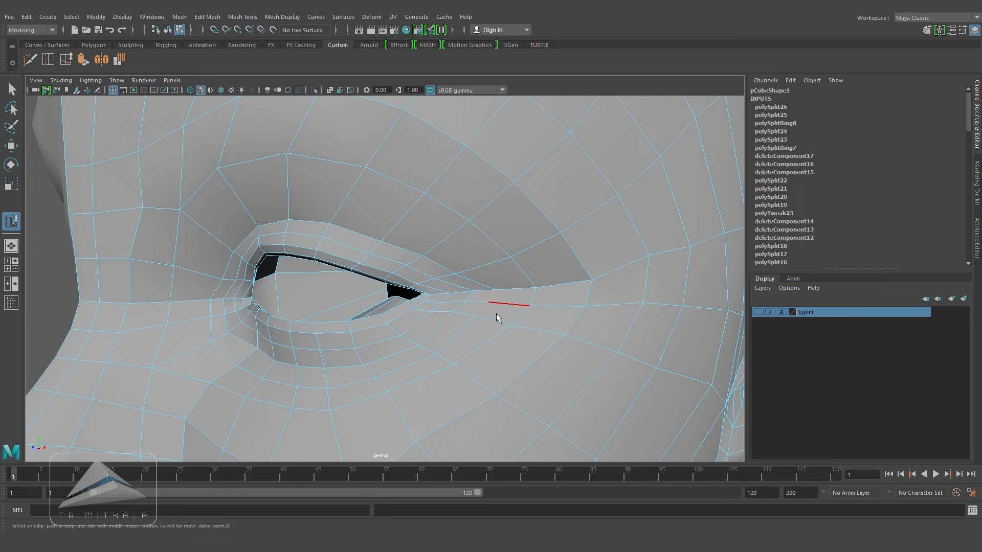
- Return the head to object mode, show layer1 with the eyeball, and check the eyelids' fit from several angles
scroll(473, 320, "down", 4)
left_click(683, 441)
left_click_drag(588, 373, 542, 358, "alt")
scroll(425, 262, "up", 3)
right_click_drag(424, 259, 471, 229)
left_click(757, 313)
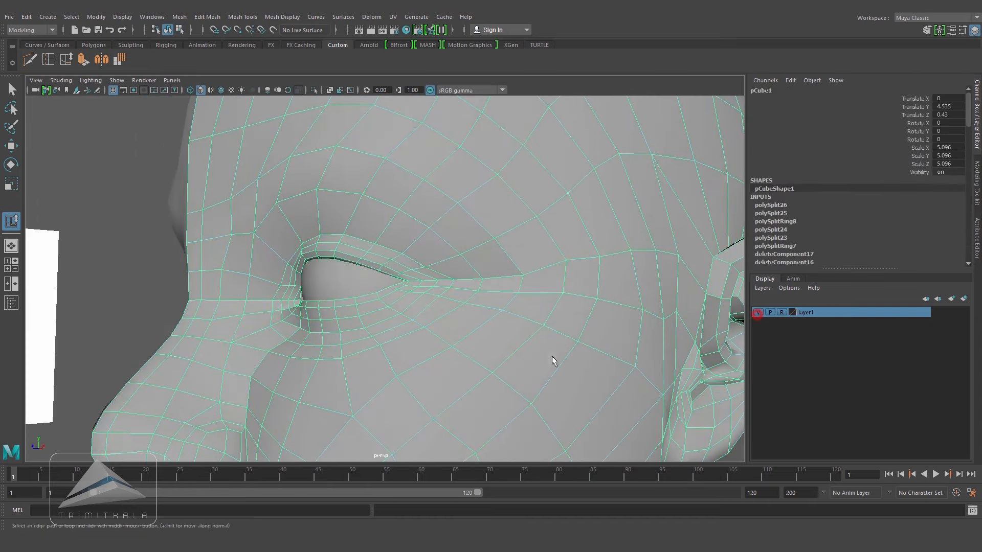
left_click(157, 271)
left_click_drag(384, 304, 428, 316, "alt")
left_click(496, 281)
left_click_drag(496, 281, 592, 339, "alt")
left_click_drag(507, 336, 564, 351, "alt")
- Slide the edge loop running outward from the outer corner of the eye
right_click_drag(523, 248, 526, 221)
right_click_drag(635, 357, 427, 328, "alt")
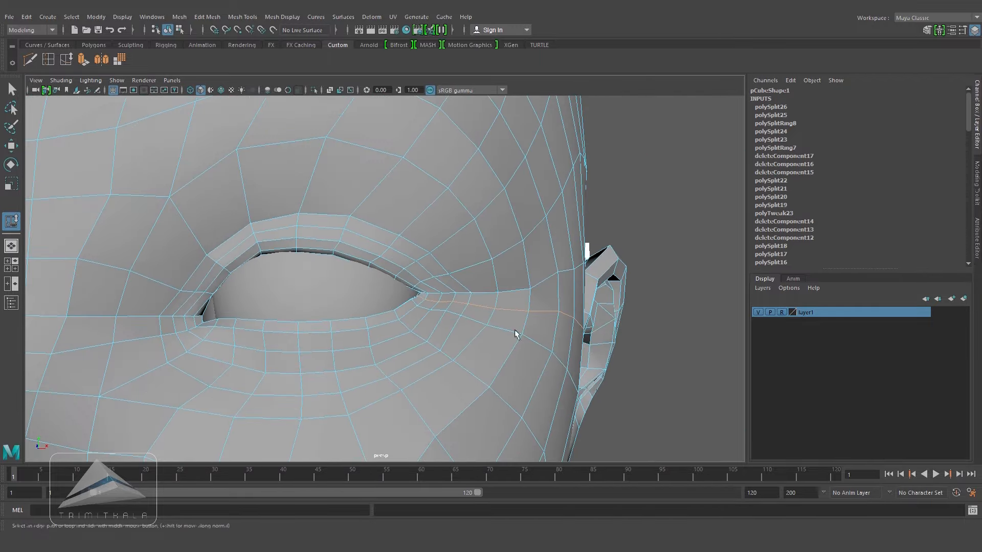
right_click_drag(490, 364, 569, 347, "alt")
left_click_drag(568, 347, 534, 328, "alt")
left_click_drag(538, 298, 512, 350)
right_click_drag(513, 352, 574, 347, "alt")
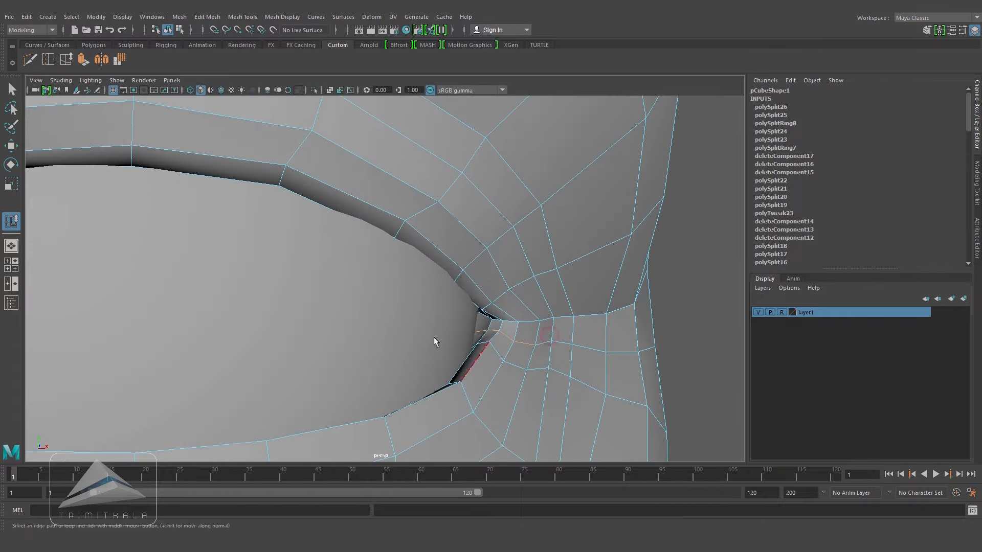
- Move the selected edge at the outer corner of the eye to refine its fit against the eyeball
right_click_drag(148, 174, 229, 236, "alt")
left_click_drag(228, 236, 423, 419)
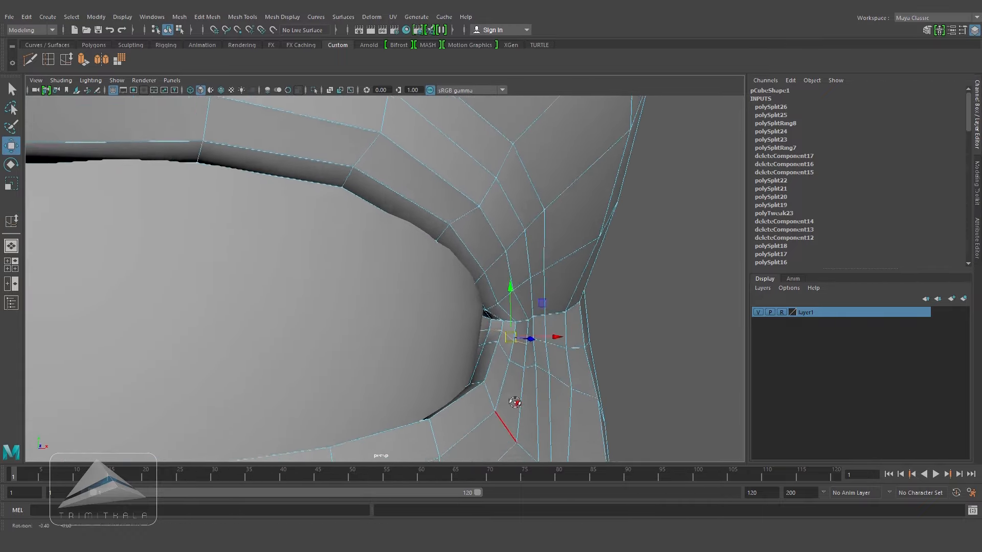
right_click_drag(517, 403, 670, 393, "alt")
left_click_drag(663, 386, 589, 385, "alt")
left_click_drag(560, 322, 563, 322)
left_click_drag(563, 327, 602, 379, "alt")
right_click_drag(603, 379, 492, 337, "alt")
- Reposition the short edge at the inner corner of the lower eyelid
right_click_drag(491, 337, 532, 308)
right_click_drag(608, 356, 285, 357, "alt")
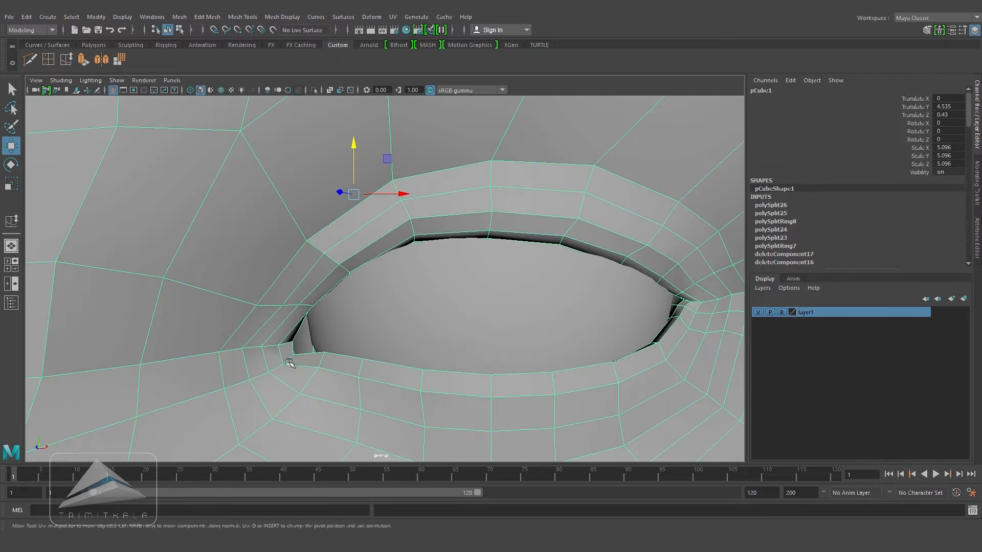
right_click_drag(280, 247, 284, 230)
right_click_drag(276, 280, 277, 278)
left_click(271, 360)
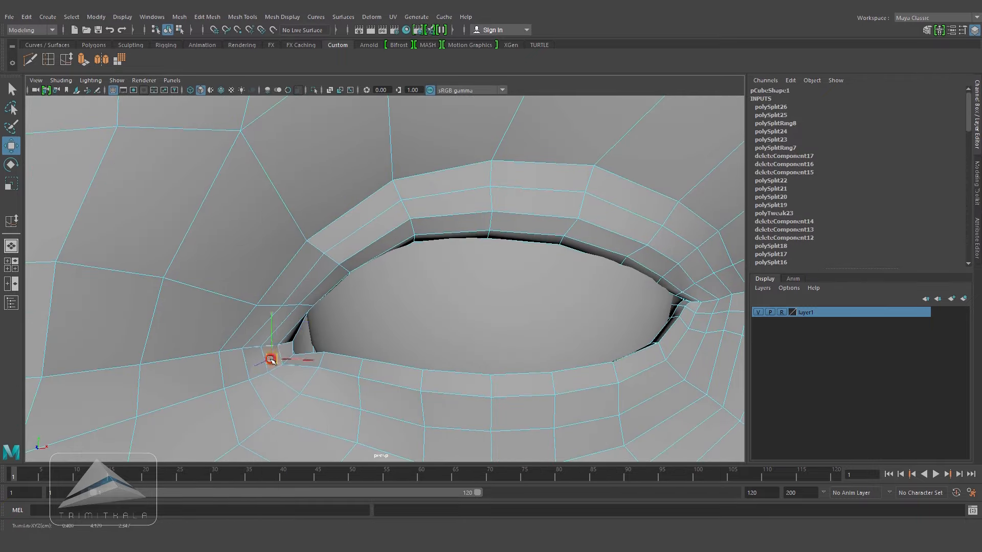
right_click_drag(277, 359, 306, 373, "alt")
left_click_drag(306, 373, 356, 373, "alt")
left_click(409, 328)
right_click_drag(504, 351, 450, 353, "alt")
- Hide layer1 and slide the edge loop on the inside of the inner eye corner towards the lid rim
left_click(761, 313)
left_click_drag(401, 362, 307, 365, "alt")
right_click_drag(446, 377, 511, 379, "alt")
right_click_drag(263, 376, 263, 221)
left_click(267, 330)
key("y")
right_click_drag(217, 346, 214, 294, "alt")
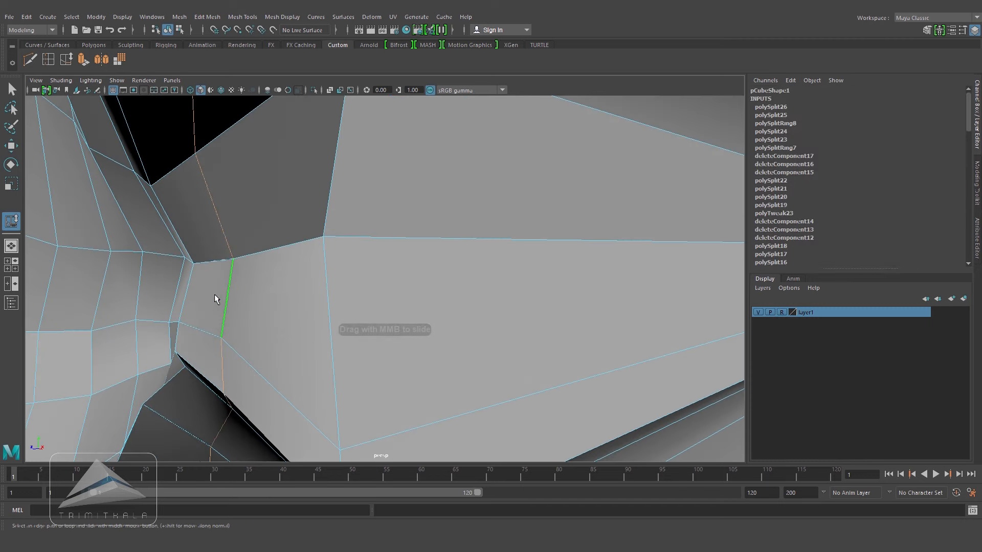
middle_click_drag(218, 295, 225, 294)
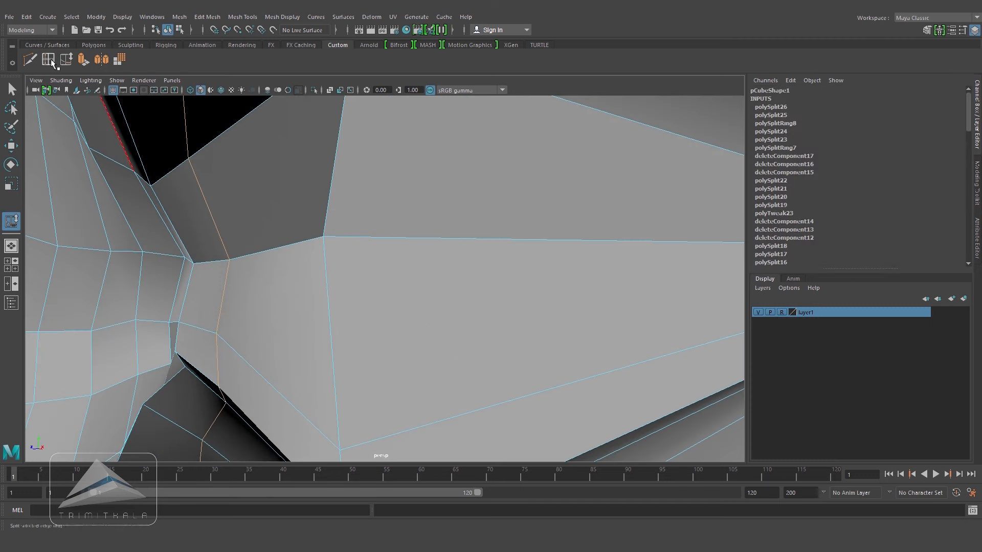
- Insert an edge loop at the inner eye corner and delete the surplus geometry beside it
right_click_drag(230, 323, 240, 364, "alt")
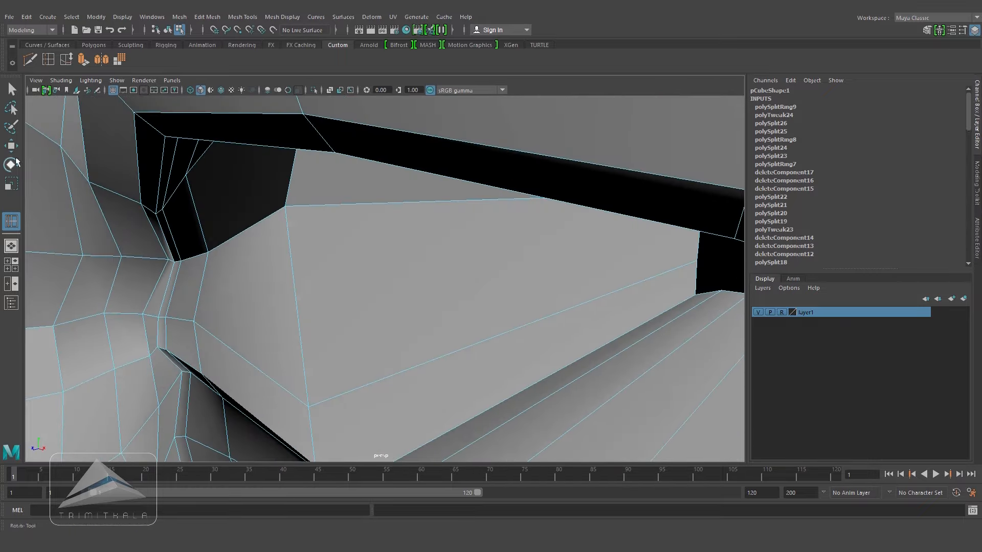
left_click_drag(225, 299, 172, 349, "alt")
right_click_drag(172, 349, 172, 278)
left_click(174, 355)
key("Delete")
- Delete the adjoining face at the inner eye corner and bridge the open border edges across the gap
left_click(164, 292)
left_click_drag(165, 297, 254, 251, "alt")
left_click(196, 362, "shift")
left_click(209, 17)
left_click(223, 65)
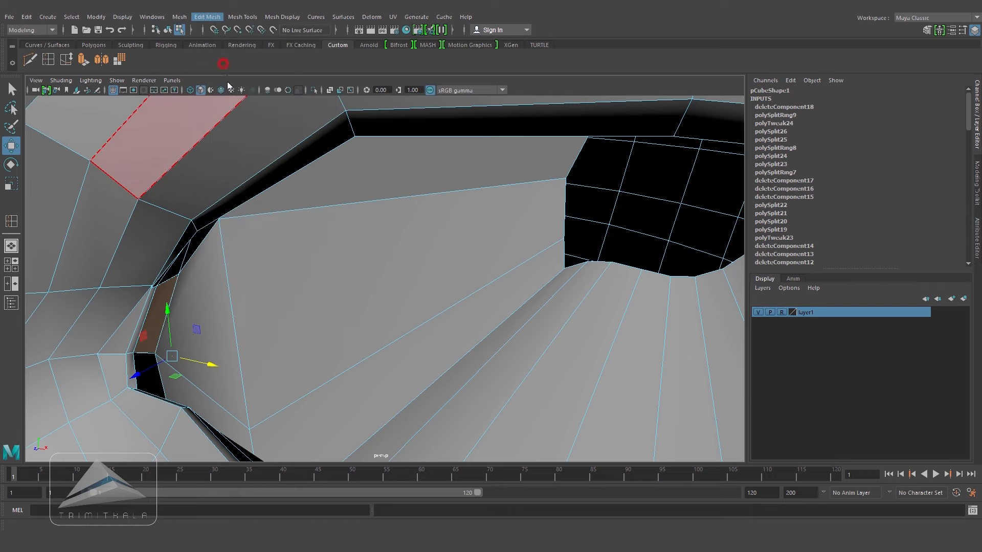
scroll(284, 341, "down", 6)
left_click_drag(283, 340, 417, 362, "alt")
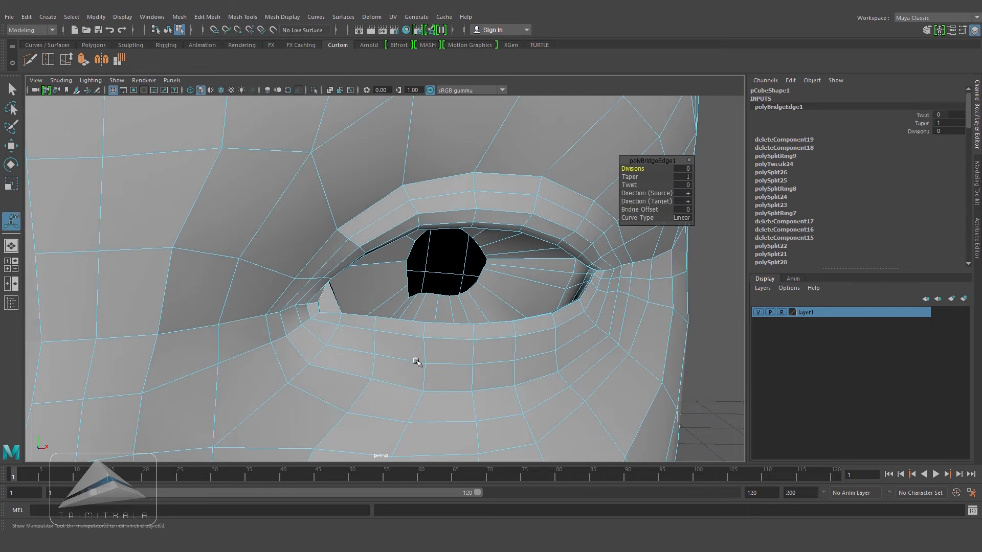
- Save the scene, show layer1 again, and select the whole head in object mode
left_click(761, 312)
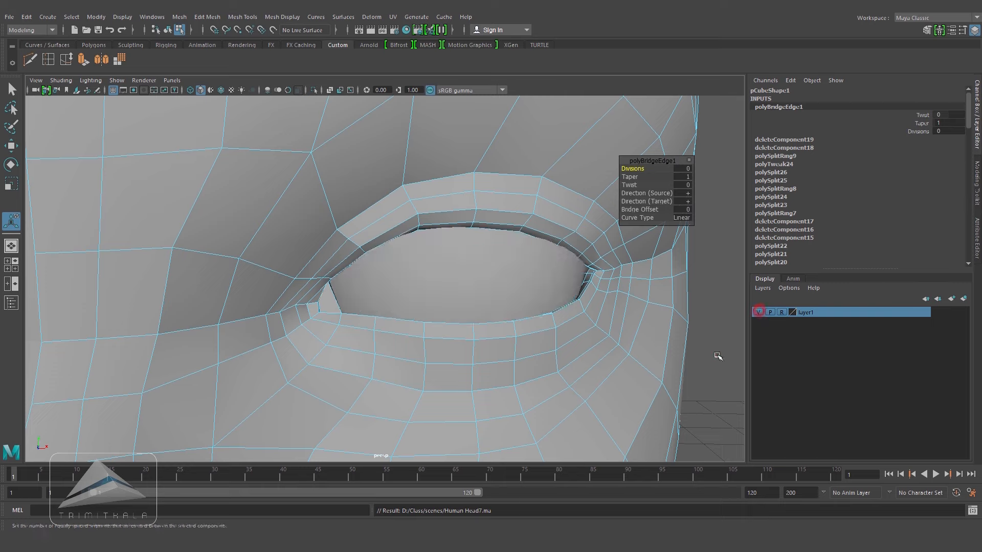
left_click(715, 354)
scroll(337, 357, "up", 8)
left_click_drag(285, 362, 337, 355, "alt")
right_click(337, 355)
right_click_drag(383, 225, 383, 227)
key("q")
left_click(368, 348)
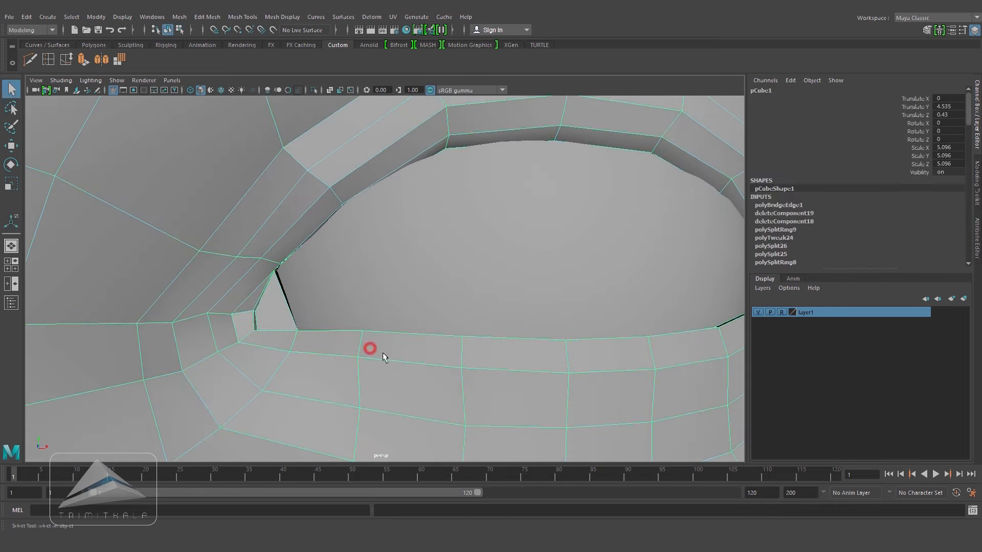
- Preview the head smoothed to examine the eyelids, and return it to the unsmoothed display
key("3")
scroll(481, 350, "down", 5)
left_click(738, 339)
left_click_drag(588, 363, 541, 352, "alt")
left_click(551, 355)
key("1")
- Insert an edge loop from the inner corner of the eye across the bridge of the nose
right_click_drag(315, 354, 377, 353, "alt")
left_click(48, 60)
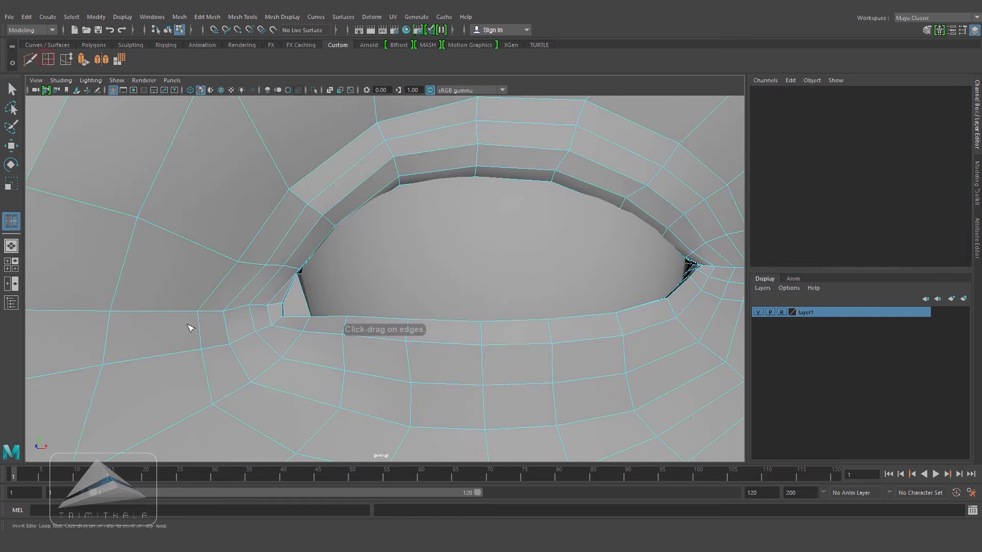
left_click_drag(201, 331, 200, 331)
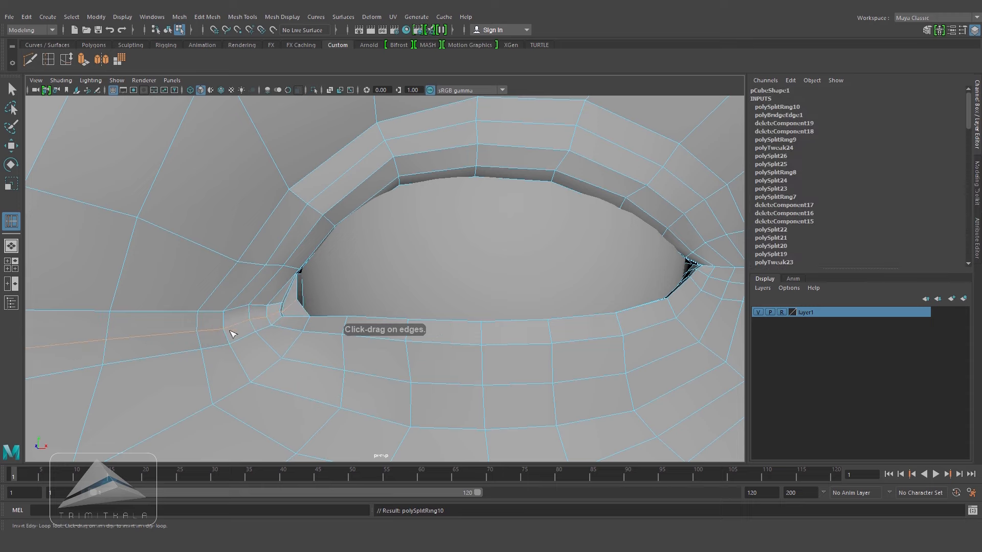
- Slide the edges crossing the side of the nose bridge to even out the loop spacing
right_click_drag(313, 328, 287, 326, "alt")
middle_click_drag(286, 326, 434, 313, "alt")
left_click_drag(434, 313, 418, 324, "alt")
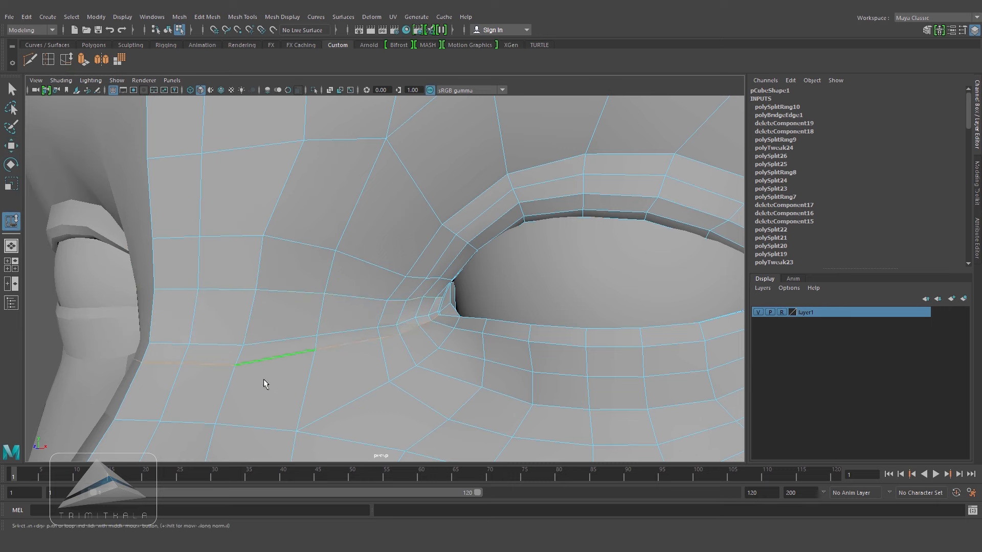
left_click_drag(358, 397, 256, 277, "alt")
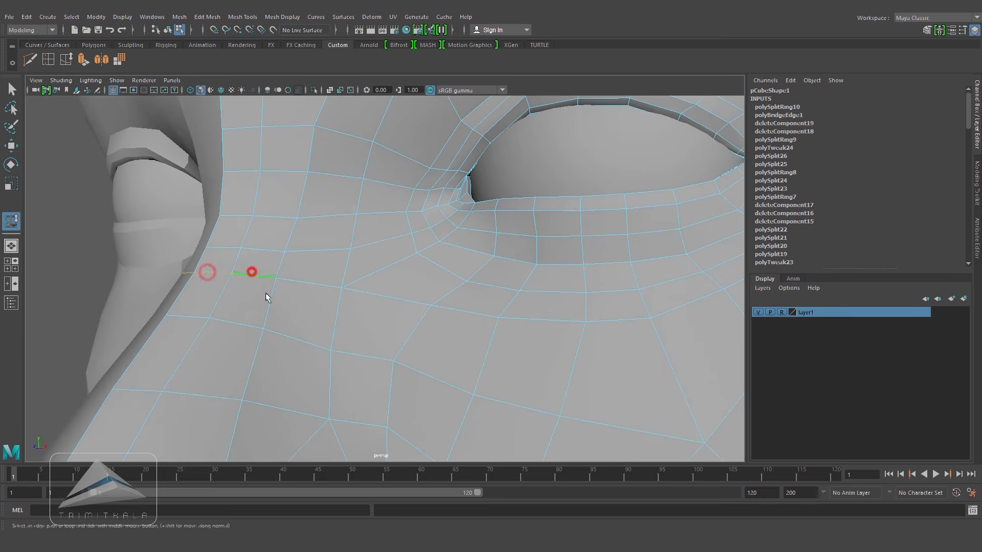
left_click(234, 321)
left_click(98, 286)
- Adjust the small inner edges at the inner corner of the eye by sliding and moving them
left_click_drag(435, 286, 401, 323, "alt")
right_click_drag(427, 318, 598, 331, "alt")
key("g")
left_click_drag(486, 318, 414, 270, "alt")
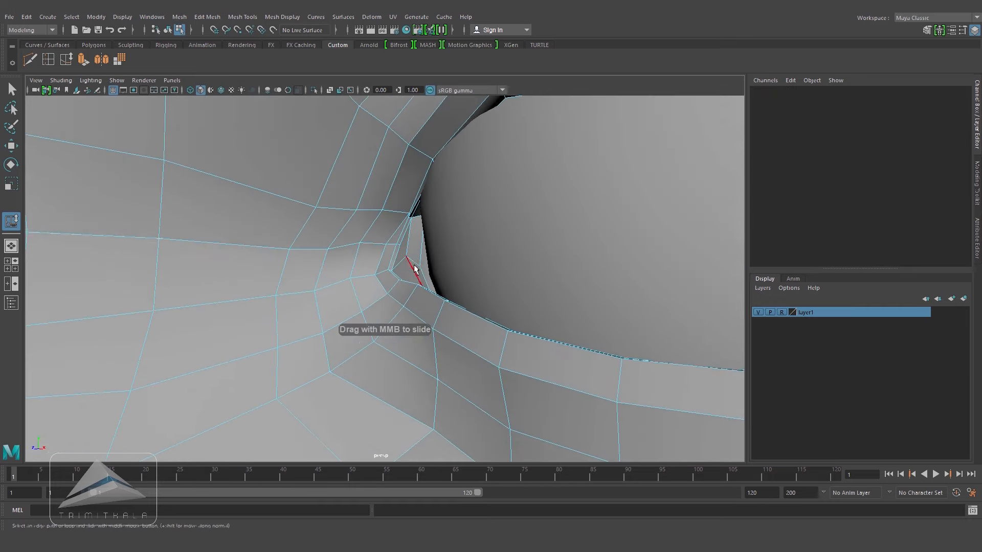
left_click(415, 269)
key("w")
left_click_drag(344, 212, 394, 220, "alt")
left_click_drag(452, 252, 390, 221)
right_click_drag(390, 222, 429, 205, "alt")
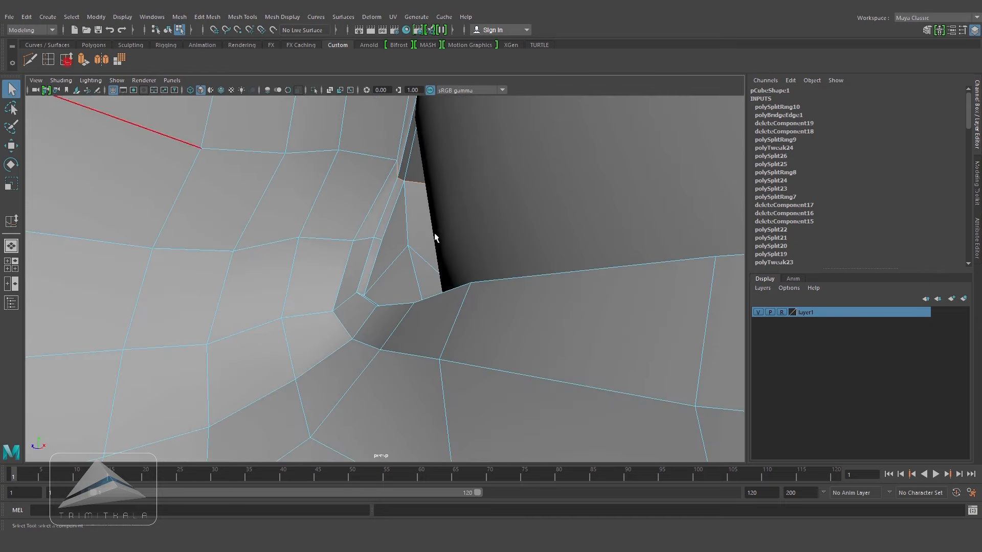
left_click_drag(381, 219, 449, 277, "alt")
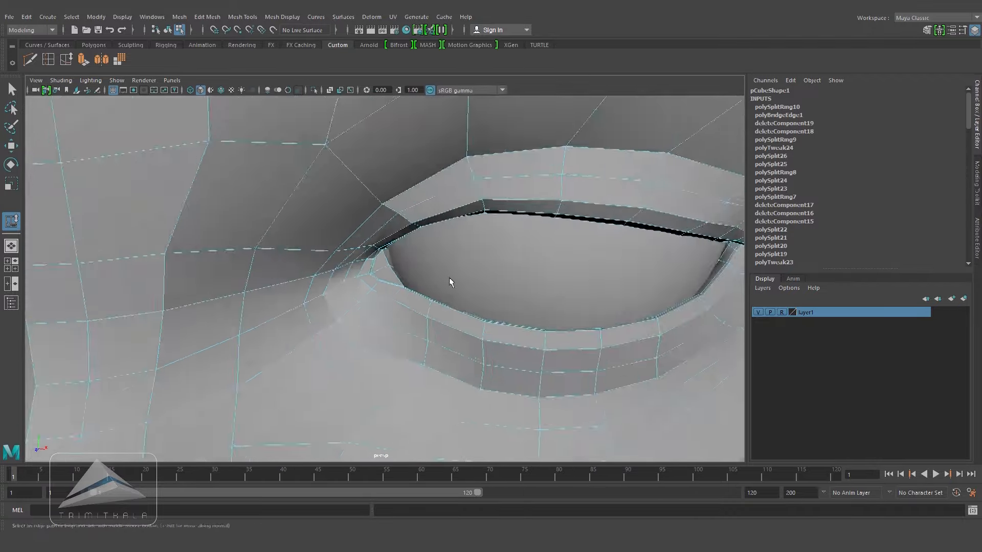
- Move the tear-duct edge at the inner eye corner to fit against the eyeball
right_click_drag(449, 278, 578, 307, "alt")
left_click_drag(578, 307, 352, 255, "alt")
left_click(11, 146)
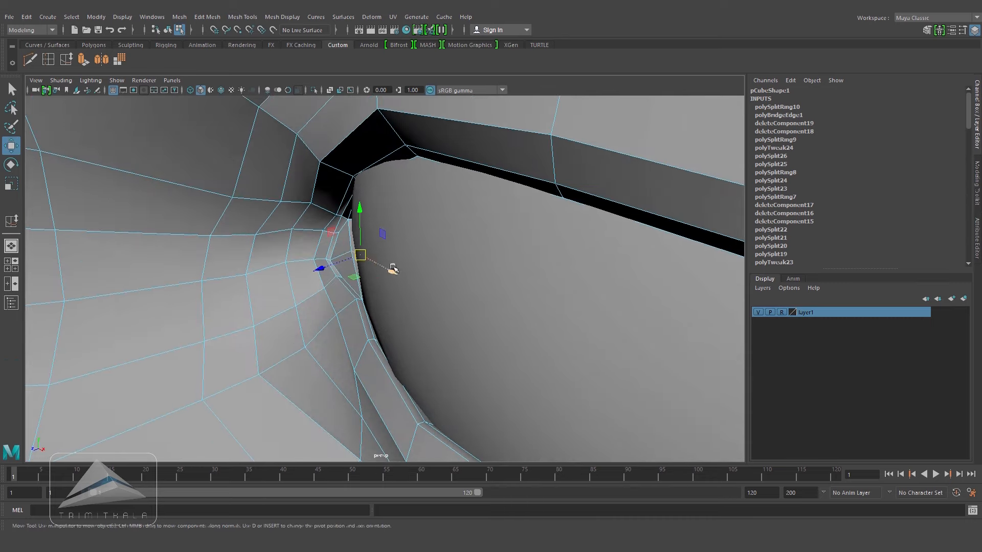
left_click_drag(401, 277, 371, 282, "alt")
mouse_move(463, 277)
left_mouse_down("alt")
mouse_move(406, 222)
mouse_move(366, 285)
mouse_move(445, 237)
mouse_move(369, 230)
mouse_move(331, 271)
mouse_move(457, 268)
left_mouse_up("alt")
- Extrude the small tear-duct face at the inner eye corner slightly outward
right_click_drag(456, 268, 498, 253)
left_click_drag(498, 253, 373, 252, "alt")
right_click_drag(365, 241, 367, 258)
left_click(369, 248)
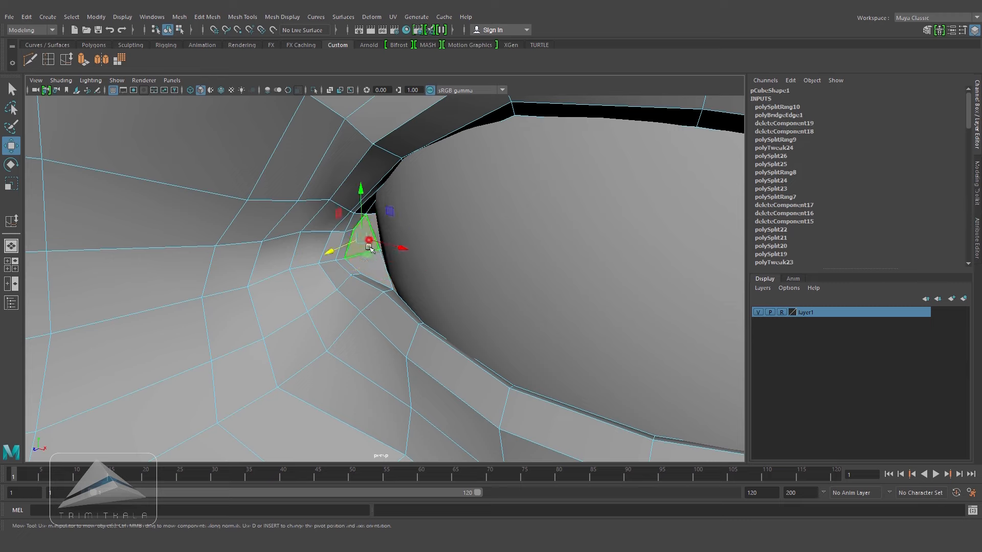
key("ctrl+e")
left_click_drag(394, 293, 335, 280, "alt")
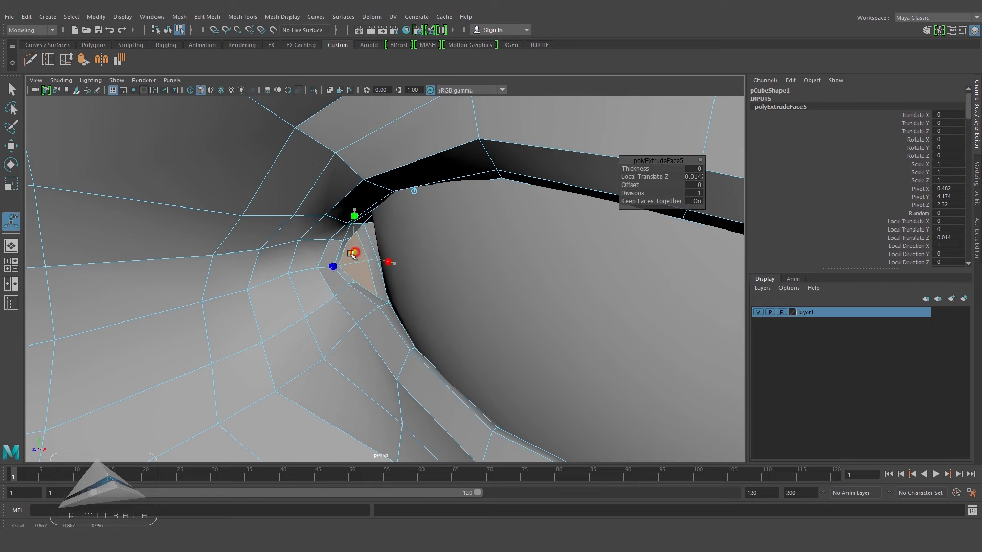
left_click_drag(340, 261, 429, 232, "alt")
- Reposition the extruded tear-duct face within the inner corner of the eye
right_click_drag(429, 233, 428, 222)
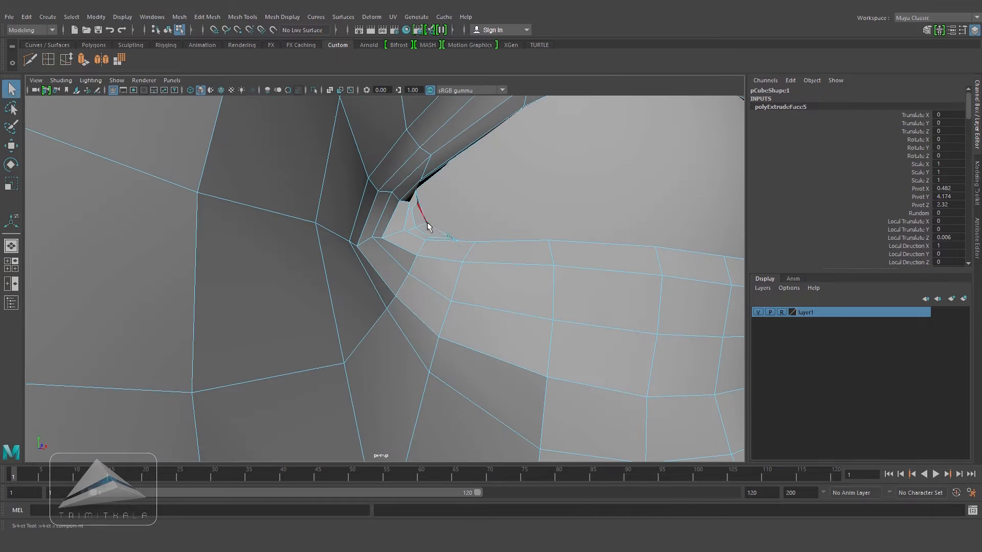
left_click(418, 219)
left_click_drag(417, 219, 313, 280, "alt")
right_click_drag(367, 233, 367, 261)
left_click_drag(338, 274, 341, 271)
left_click_drag(342, 272, 403, 276, "alt")
- Adjust the depth of the extruded tear-duct geometry with layer1 hidden during the edit
left_click(757, 313)
left_click_drag(558, 291, 372, 250, "alt")
right_click_drag(373, 250, 355, 234, "alt")
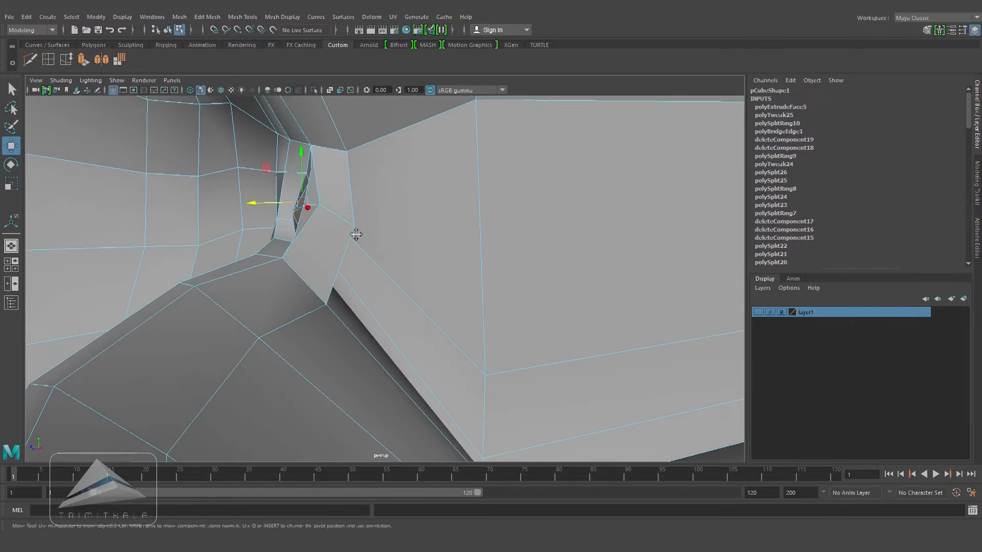
middle_click_drag(355, 235, 423, 307, "alt")
right_click_drag(424, 306, 430, 202)
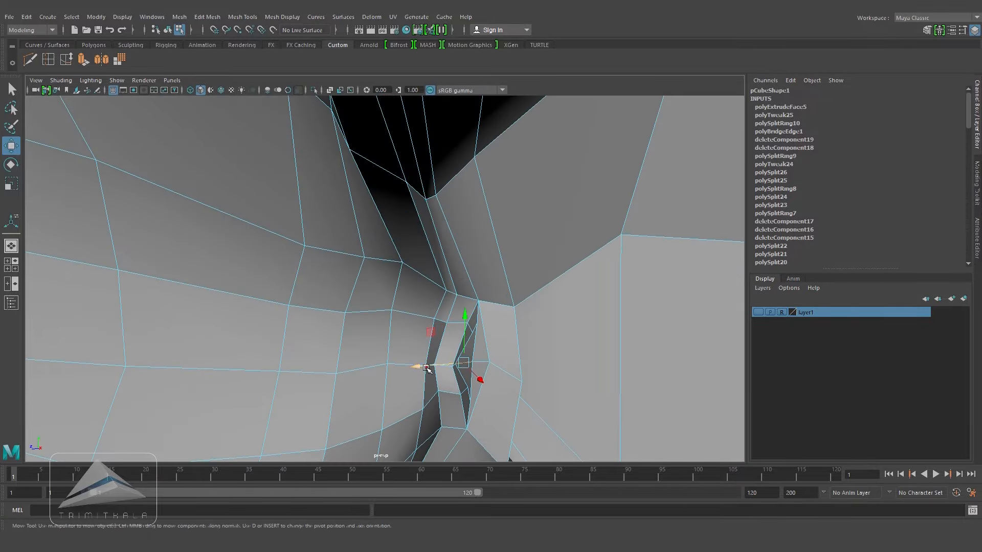
left_click_drag(424, 367, 644, 328, "alt")
left_click(758, 311)
- Examine the eye and its inner corner in smooth mesh preview
right_click_drag(536, 338, 476, 246, "alt")
right_click_drag(481, 195, 522, 145)
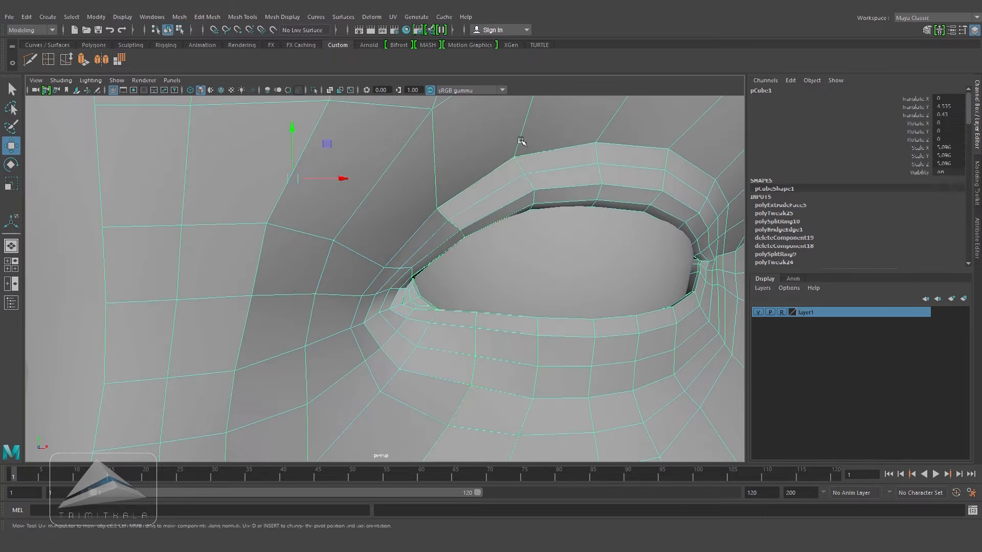
left_click_drag(522, 144, 549, 245, "alt")
left_click(652, 306)
left_click(602, 296)
key("3")
left_click(637, 331)
right_click_drag(552, 322, 482, 315, "alt")
left_click_drag(482, 316, 509, 318, "alt")
right_click_drag(508, 317, 526, 316, "alt")
left_click_drag(526, 315, 533, 320, "alt")
right_click_drag(532, 320, 539, 379, "alt")
right_click_drag(480, 501, 478, 512, "alt")
left_click(436, 311)
key("1")
- Move the small edges around the tear duct to refine the inner eye corner
left_click_drag(437, 300, 376, 312, "alt")
right_click_drag(377, 311, 473, 358, "alt")
left_click_drag(389, 294, 404, 289, "alt")
right_click_drag(402, 289, 403, 251)
left_click(403, 298)
left_click_drag(403, 298, 378, 303, "alt")
left_click_drag(443, 307, 417, 272, "alt")
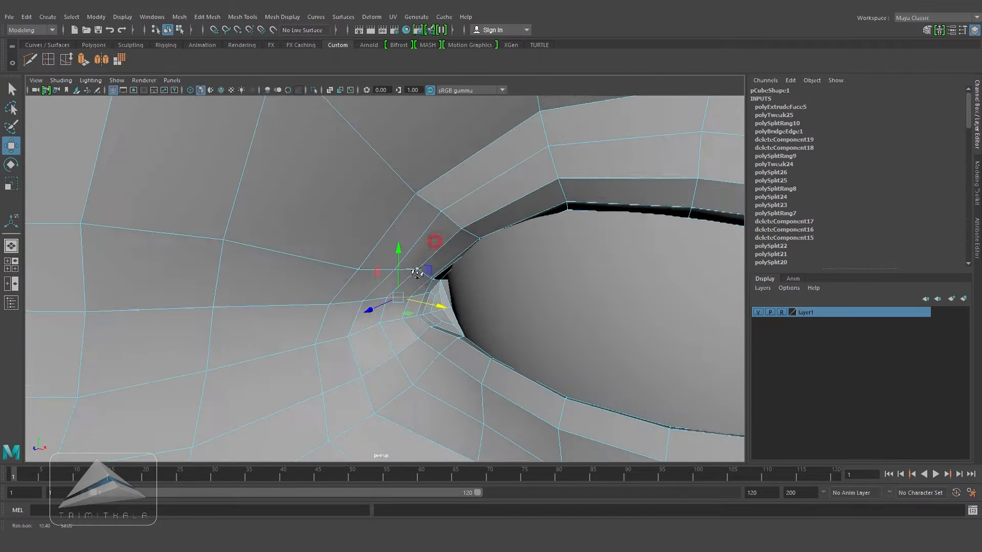
left_click_drag(373, 243, 434, 307, "alt")
mouse_move(423, 278)
left_mouse_down()
mouse_move(410, 300)
mouse_move(401, 241)
mouse_move(422, 279)
left_mouse_up()
left_click_drag(427, 271, 434, 279)
left_click(405, 297)
- Check the refined tear duct and eyelids in smooth mesh preview
right_click_drag(413, 259, 432, 215)
key("3")
left_click(701, 293)
left_click_drag(576, 314, 491, 327, "alt")
middle_click_drag(491, 327, 457, 339, "alt")
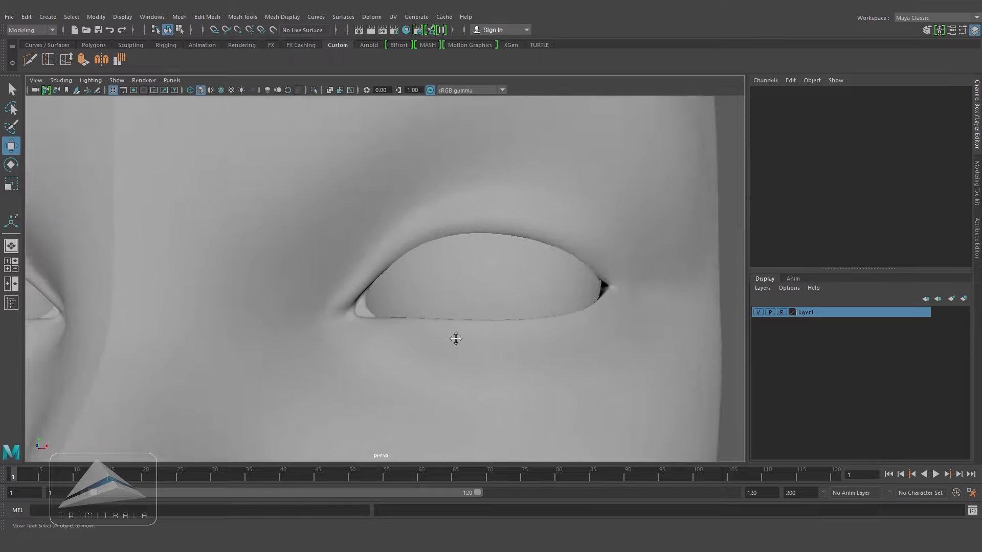
right_click_drag(456, 339, 388, 335, "alt")
left_click(395, 338)
key("1")
- Move the lower part of the tear duct to fit against the eyeball
left_click_drag(418, 344, 379, 348, "alt")
right_click_drag(379, 349, 405, 340, "alt")
left_click_drag(389, 327, 381, 351, "alt")
right_click_drag(356, 349, 356, 225)
left_click(353, 363)
right_click_drag(379, 370, 402, 396, "alt")
left_click_drag(402, 396, 365, 337, "alt")
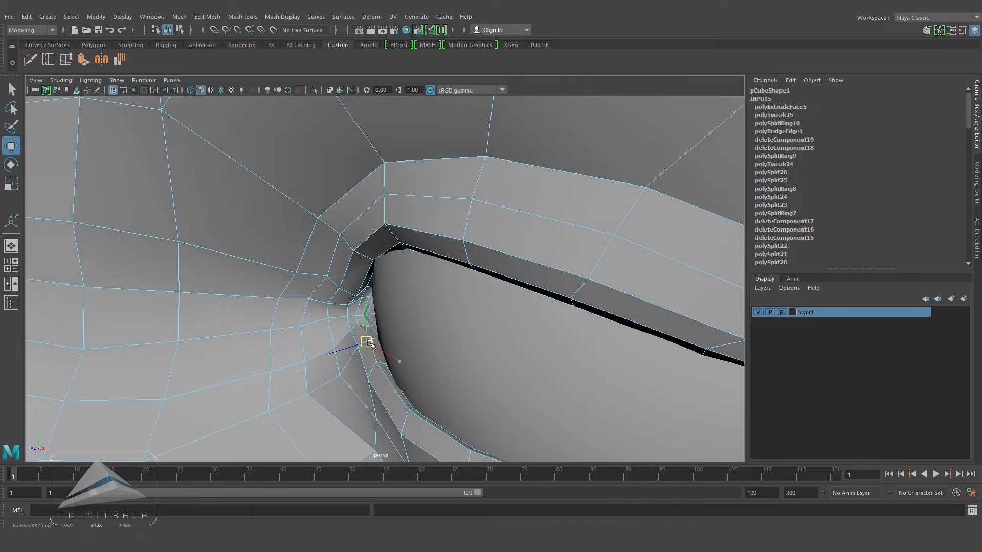
right_click_drag(370, 343, 337, 327, "alt")
left_click_drag(337, 327, 418, 358, "alt")
- Inspect the whole eye area and face in smooth mesh preview
right_click_drag(463, 392, 491, 368)
key("3")
left_click_drag(491, 368, 713, 352, "alt")
left_click(713, 352)
right_click_drag(680, 360, 619, 358, "alt")
left_click_drag(619, 358, 434, 346, "alt")
right_click_drag(501, 356, 516, 334, "alt")
left_click(483, 322)
left_click_drag(483, 322, 491, 328, "alt")
key("1")
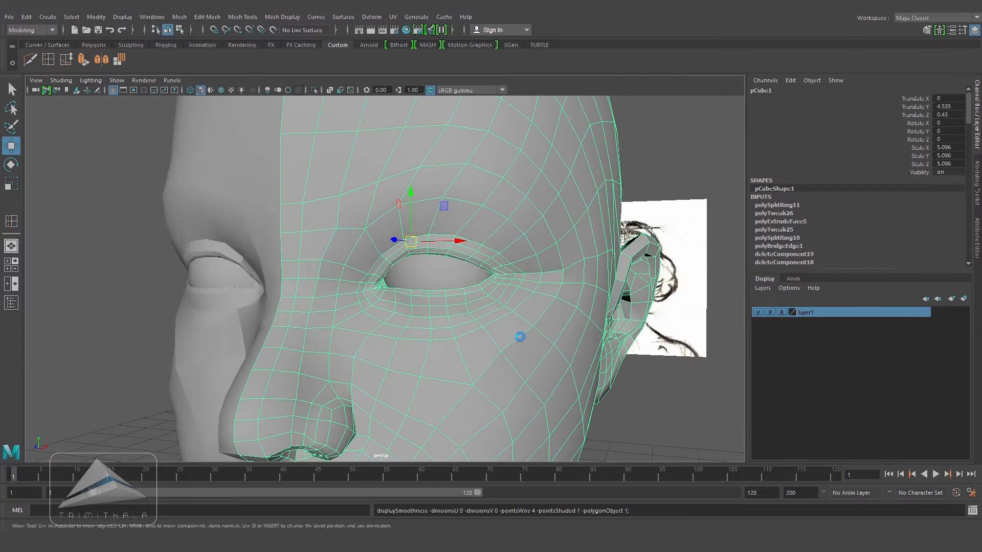
- Delete the mirrored duplicate half of the head
left_click(650, 404)
right_click_drag(651, 404, 515, 309, "alt")
left_click_drag(511, 342, 429, 312, "alt")
right_click_drag(429, 312, 421, 344, "alt")
middle_click_drag(420, 344, 460, 280, "alt")
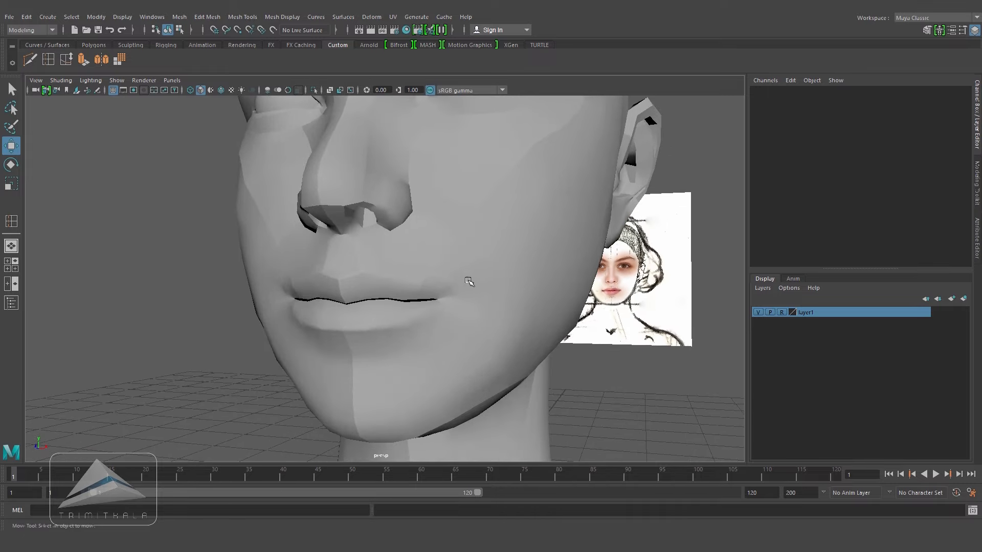
left_click(431, 248)
right_click_drag(431, 277, 442, 302, "alt")
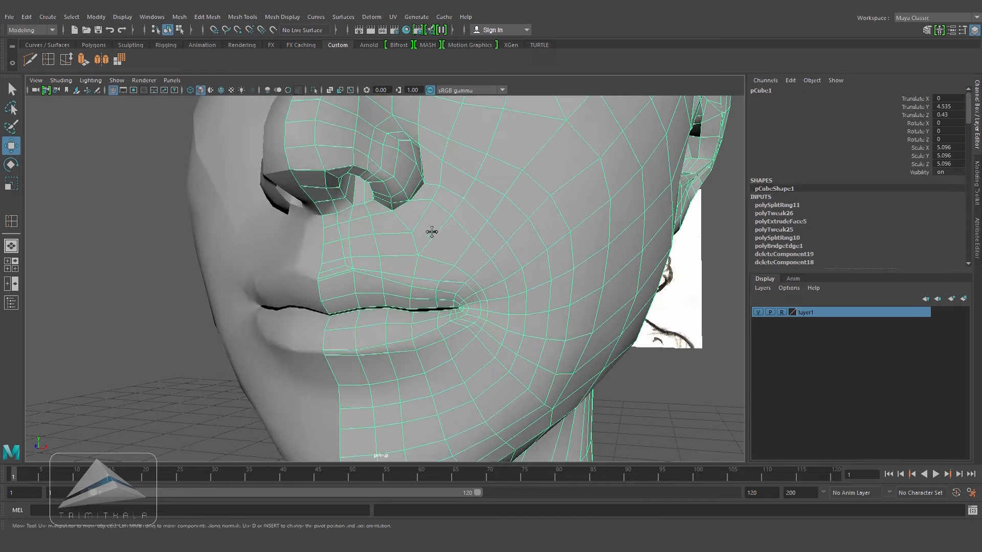
middle_click_drag(431, 231, 430, 191, "alt")
left_click_drag(430, 191, 548, 238, "alt")
left_click_drag(434, 221, 463, 221, "alt")
left_click(239, 206)
right_click_drag(450, 266, 427, 256, "alt")
middle_click_drag(435, 255, 460, 290, "alt")
left_click_drag(460, 290, 418, 296, "alt")
key("Delete")
- Mirror the remaining head half across the world X axis in the negative direction, combining with the original and merging border vertices
left_click(443, 247)
left_click(178, 17)
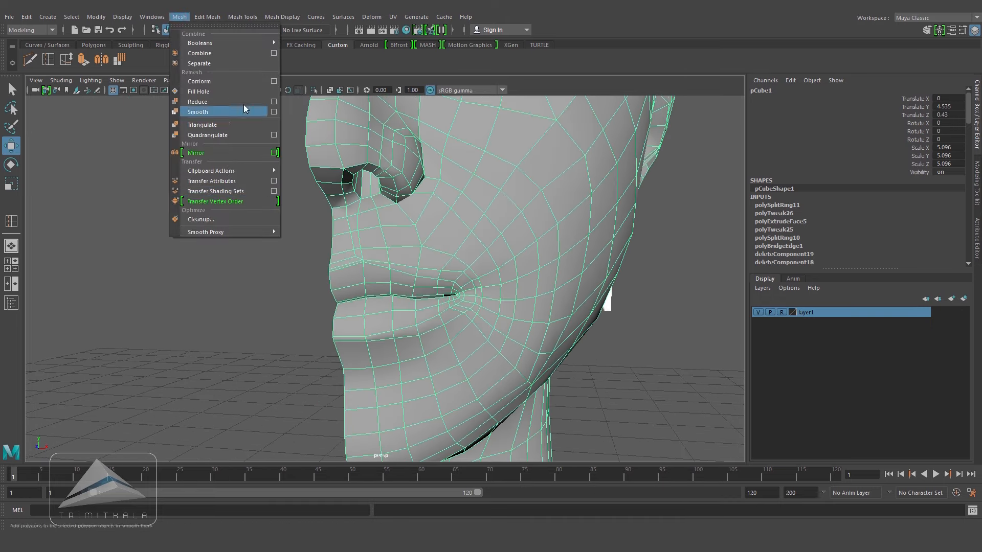
left_click(274, 153)
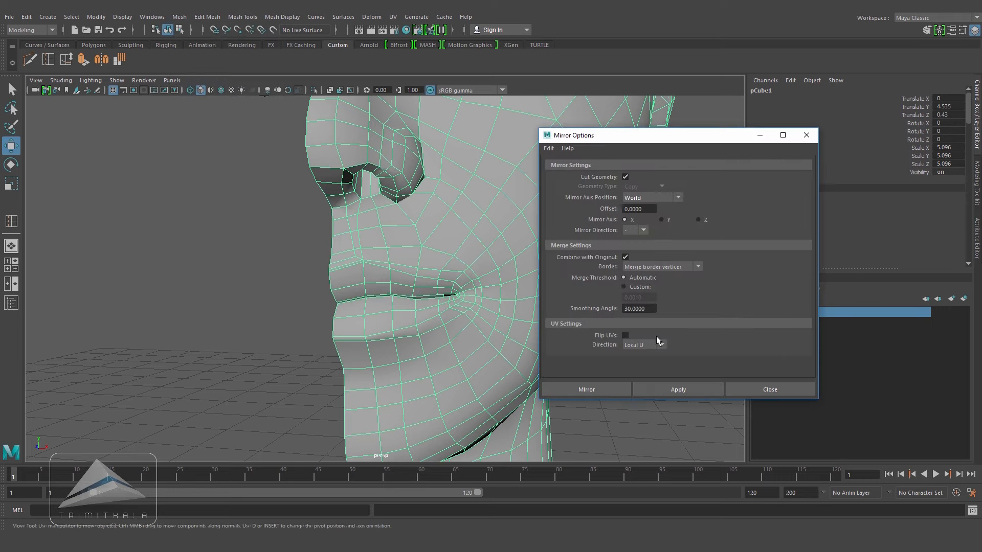
left_click(621, 390)
scroll(475, 304, "up", 5)
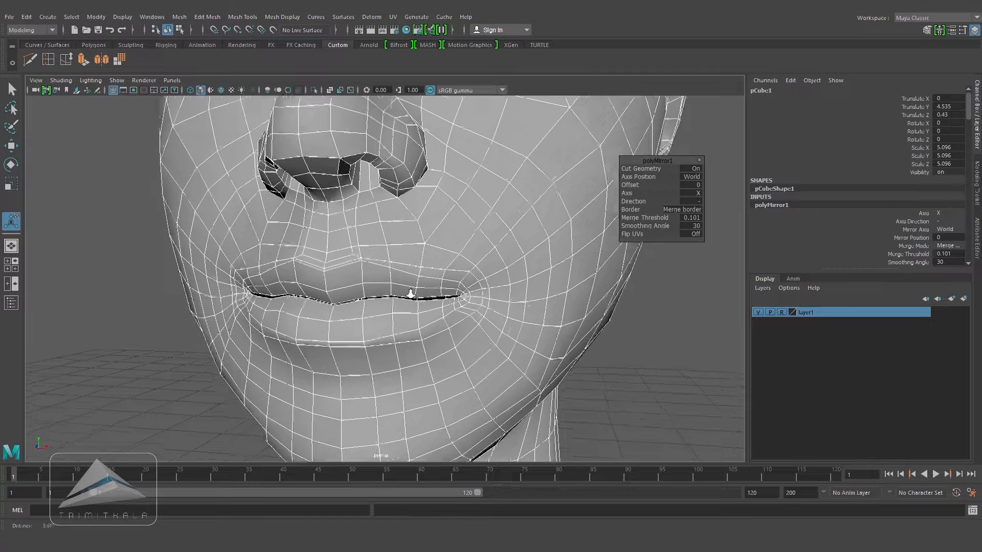
right_click_drag(476, 304, 481, 305, "alt")
- Extrude the border edge loop of the mouth opening and save the scene
left_click(658, 362)
right_click_drag(506, 237, 516, 231)
left_click(507, 237)
left_click_drag(497, 259, 546, 237, "alt")
scroll(475, 289, "up", 2)
right_click_drag(400, 247, 406, 225)
left_click_drag(404, 316, 305, 320, "alt")
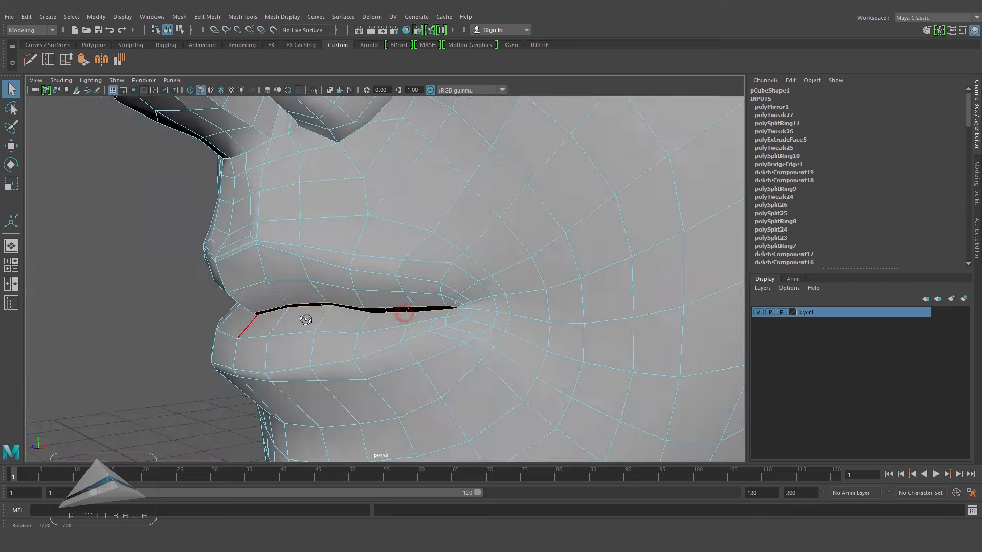
key("ctrl+e")
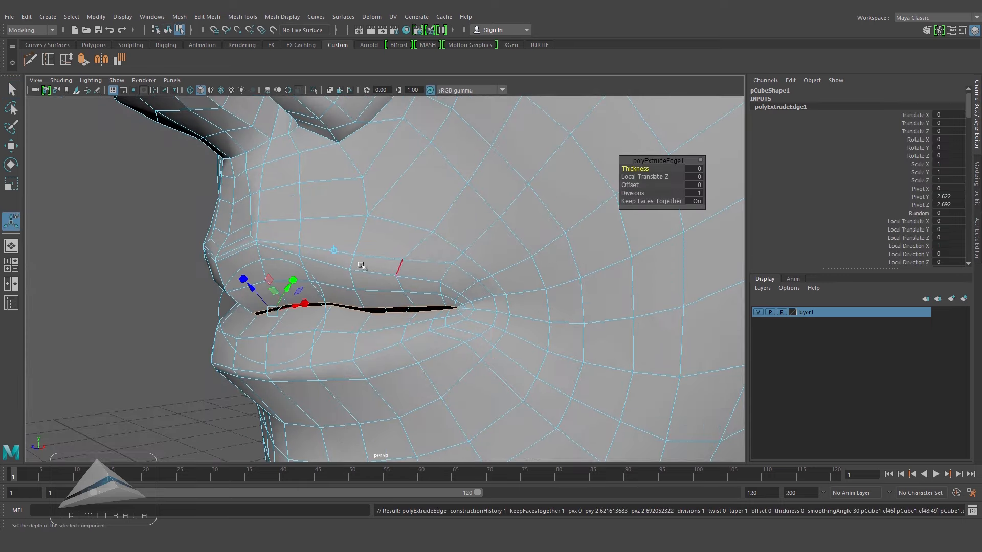
left_click_drag(332, 251, 373, 280, "alt")
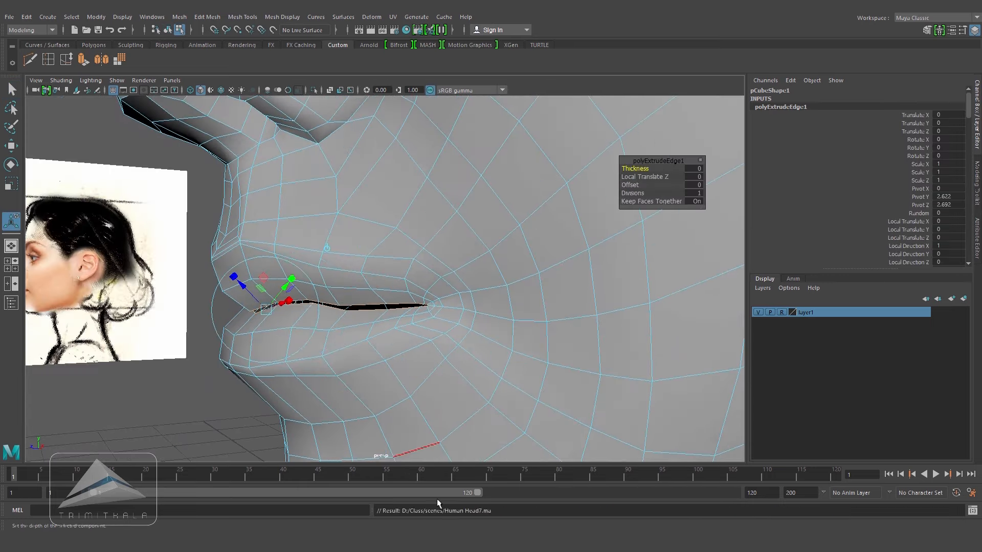
- Move the extruded lip border into the mouth by -0.036 in Z and adjust its local Y position
left_click_drag(318, 247, 364, 241, "alt")
left_click_drag(312, 328, 530, 352, "alt")
left_click_drag(527, 297, 522, 283)
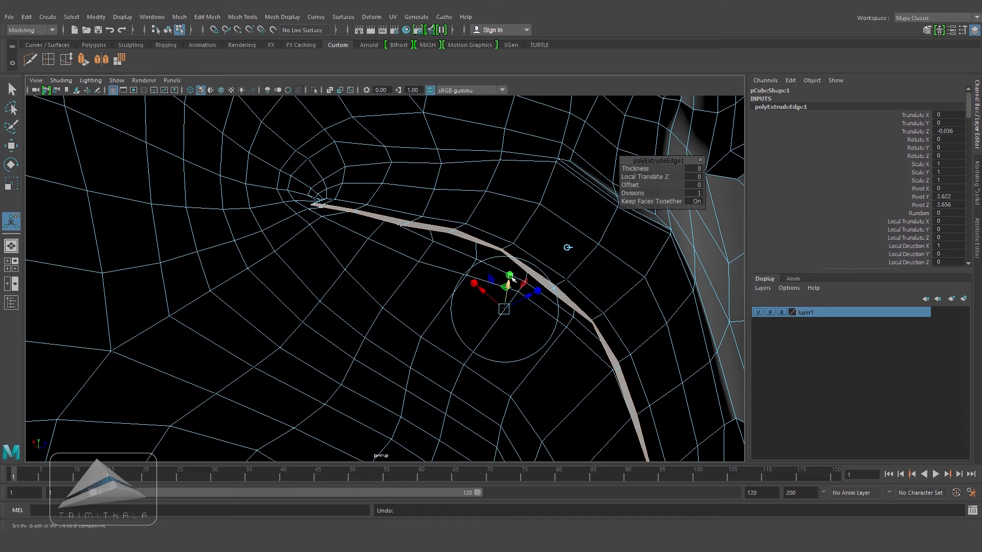
left_click_drag(522, 313, 573, 296, "alt")
left_click_drag(437, 295, 485, 306, "alt")
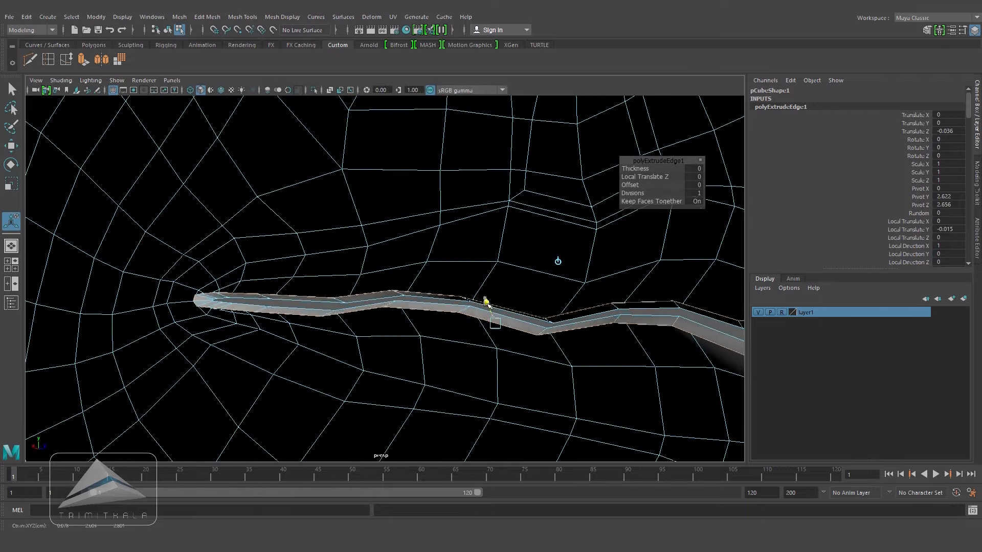
left_click_drag(485, 301, 496, 318, "alt")
- Extrude the inner lip border again with a local Z translation of -0.084 and push it deeper to -0.098 in Z
left_click(82, 61)
left_click_drag(526, 350, 557, 284, "alt")
left_click_drag(509, 305, 486, 286)
left_click_drag(432, 302, 506, 380)
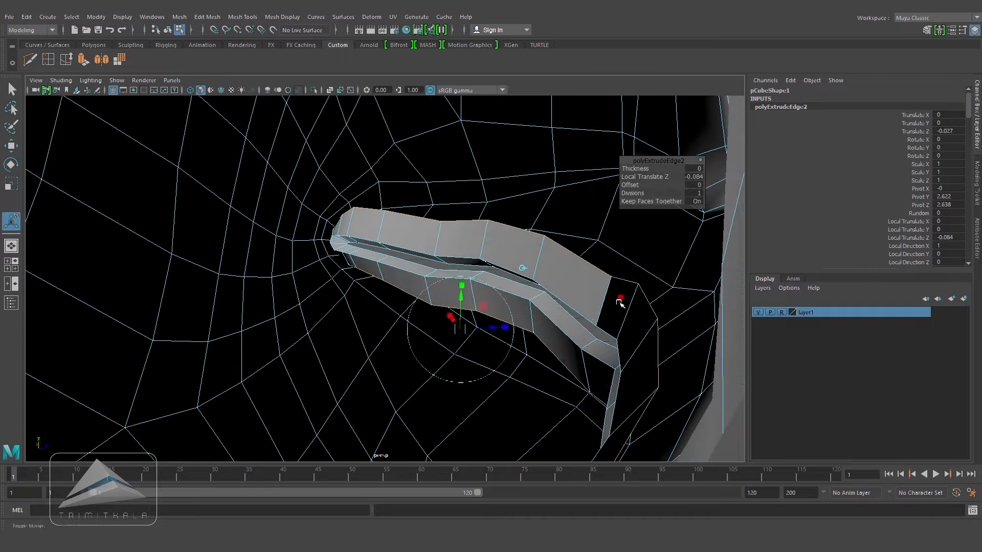
scroll(616, 304, "up", 5)
scroll(463, 307, "down", 5)
left_click_drag(460, 322, 441, 344)
scroll(424, 339, "up", 5)
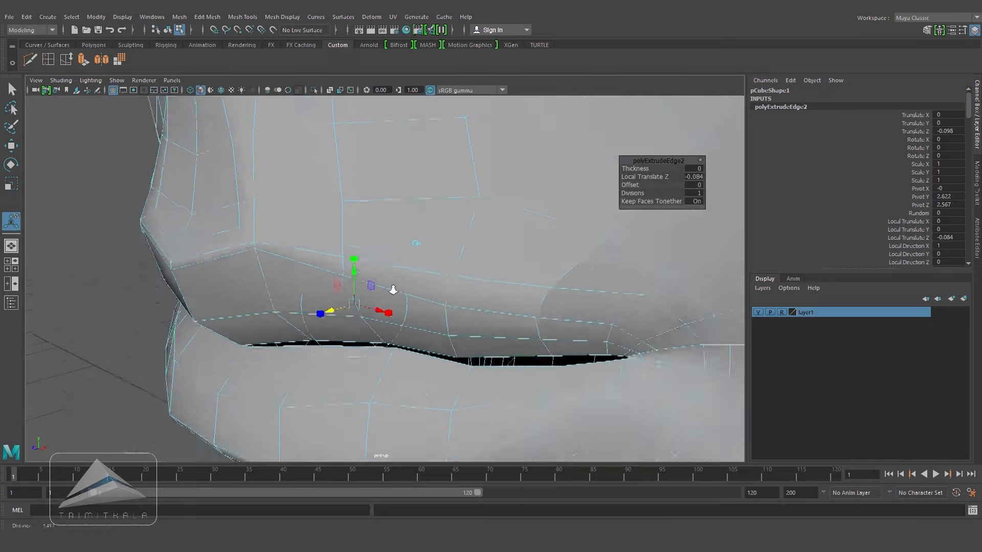
- Try to narrow the gap between the lips by scaling the vertices on the lip line vertically
scroll(393, 290, "down", 5)
right_click_drag(517, 228, 567, 202)
scroll(518, 306, "up", 3)
left_click_drag(518, 306, 554, 308, "alt")
right_click_drag(278, 248, 233, 248)
left_click_drag(276, 258, 294, 259, "alt")
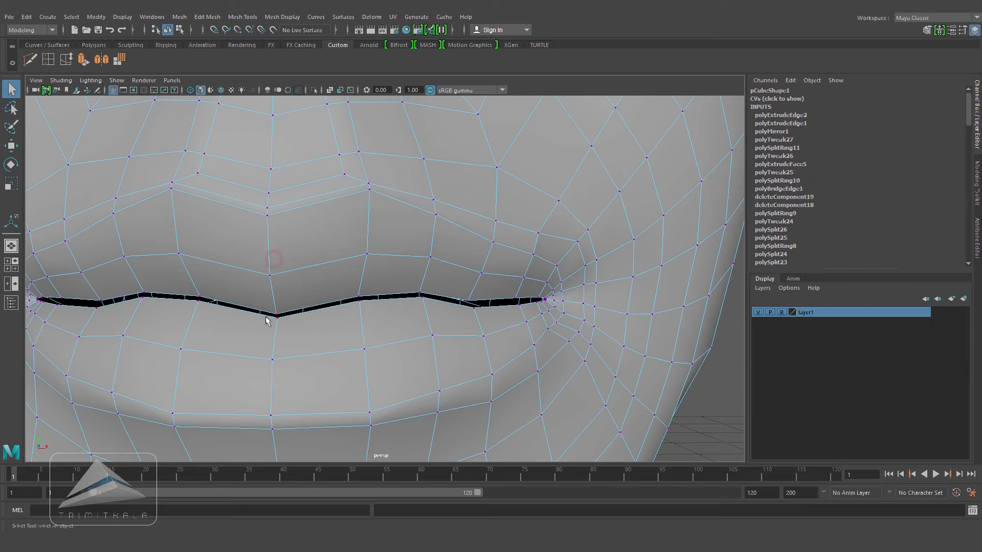
left_click(13, 185)
left_click_drag(281, 280, 279, 289)
left_click_drag(280, 289, 311, 325, "alt")
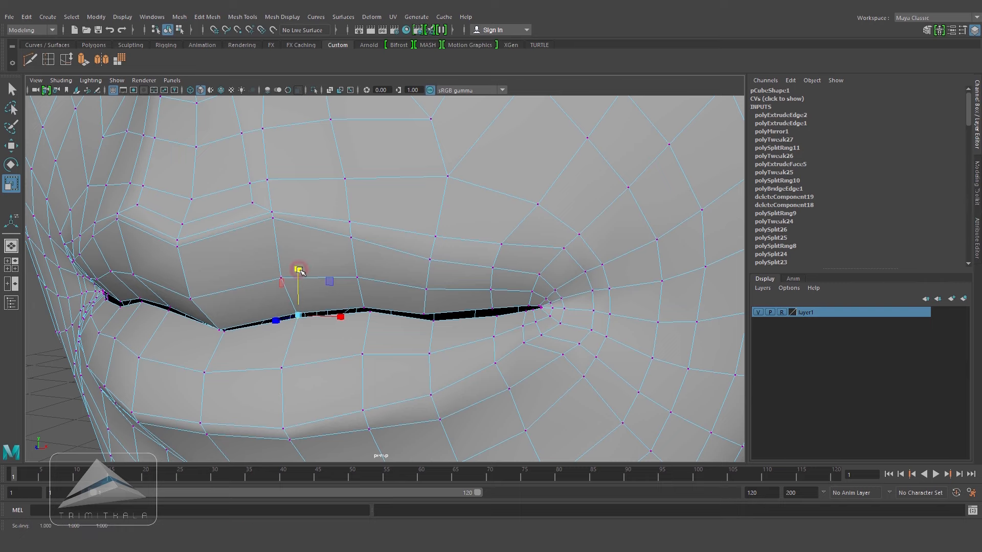
key("ctrl+z")
key("ctrl+z")
key("F8")
left_click(524, 269)
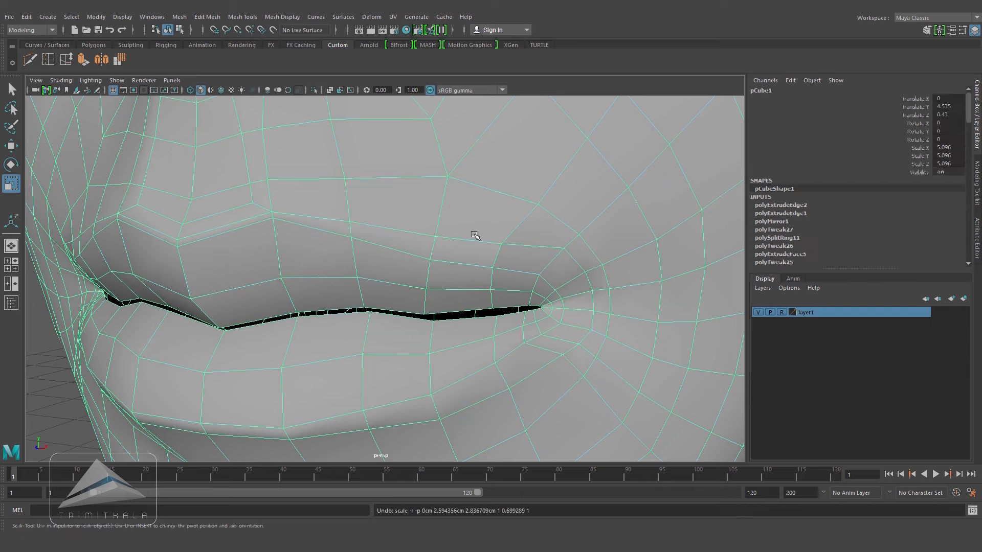
- Delete the faces of one half of the mirrored head from the front view
left_click_drag(574, 346, 463, 332, "alt")
right_click(473, 247)
right_click_drag(474, 303, 475, 221)
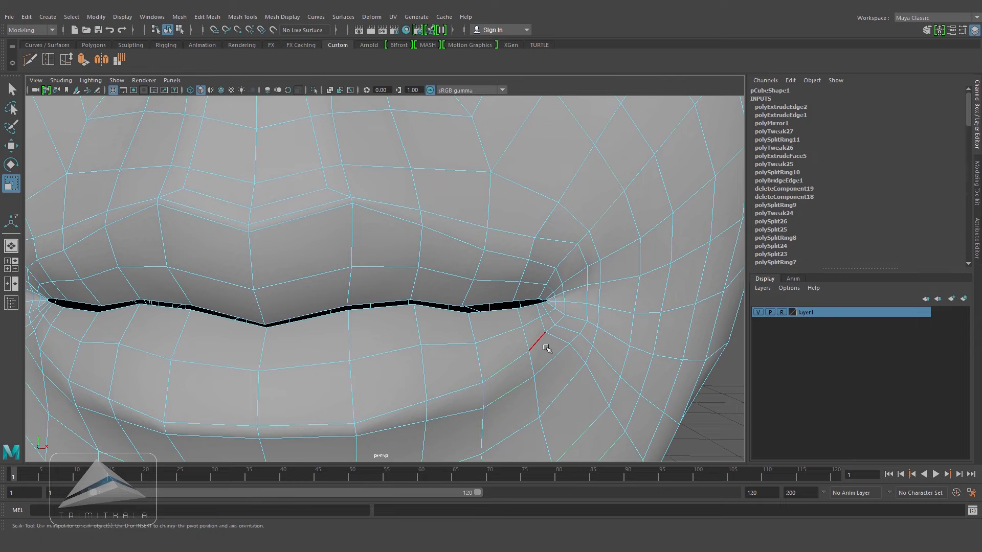
key("space")
left_click_drag(544, 346, 544, 376)
right_click_drag(545, 352, 436, 332, "alt")
middle_click_drag(436, 331, 488, 328, "alt")
right_click_drag(488, 328, 530, 333, "alt")
right_click_drag(434, 204, 438, 233)
left_click_drag(393, 501, 392, 500)
right_click_drag(491, 389, 715, 401, "alt")
middle_click_drag(434, 390, 440, 300, "alt")
right_click_drag(440, 301, 573, 332, "alt")
key("Delete")
- Create a mirrored duplicate of the remaining head half with Duplicate Special
key("space")
left_click_drag(485, 321, 495, 285)
right_click_drag(532, 220, 557, 211)
left_click_drag(518, 258, 490, 259, "alt")
left_click(26, 17)
left_click(81, 177)
- Select the lower lip's edges along the lip line and raise them to narrow the gap between the lips
left_click(361, 246)
right_click(424, 247)
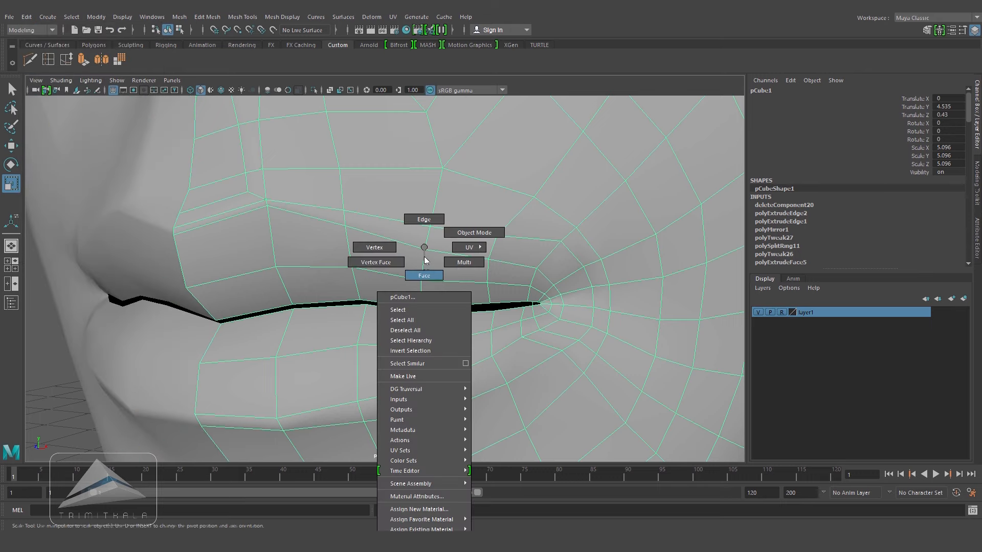
left_click(424, 220)
left_click(335, 349)
left_click(328, 310, "shift")
left_click(385, 312, "shift")
right_click_drag(417, 322, 473, 336, "alt")
left_click(476, 323, "shift")
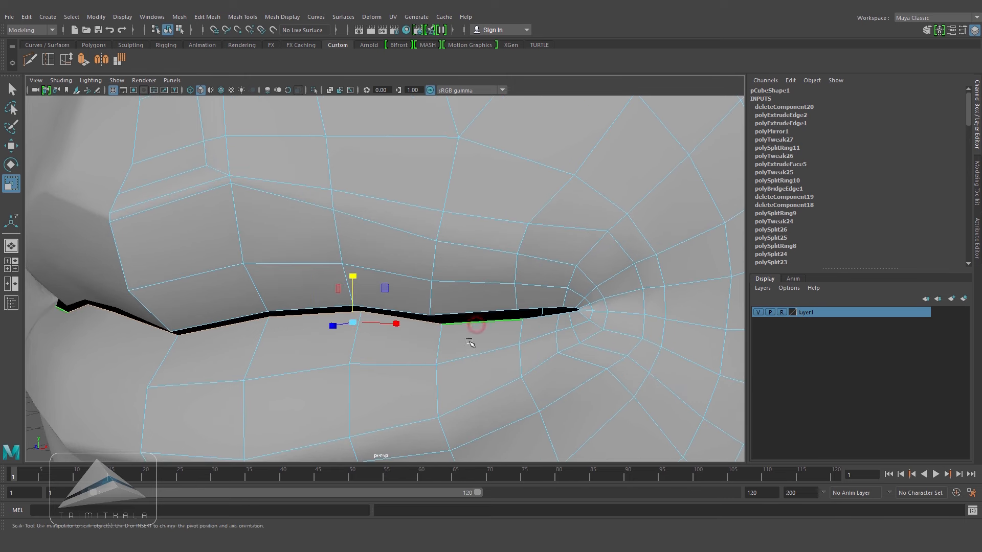
left_click(12, 146)
left_click_drag(353, 275, 354, 269)
- Raise the lower lip edge closest to the mouth corner slightly to close the remaining gap
middle_click_drag(495, 277, 418, 247, "alt")
right_click_drag(418, 248, 480, 309, "alt")
left_click(427, 292)
left_click_drag(404, 242, 401, 241)
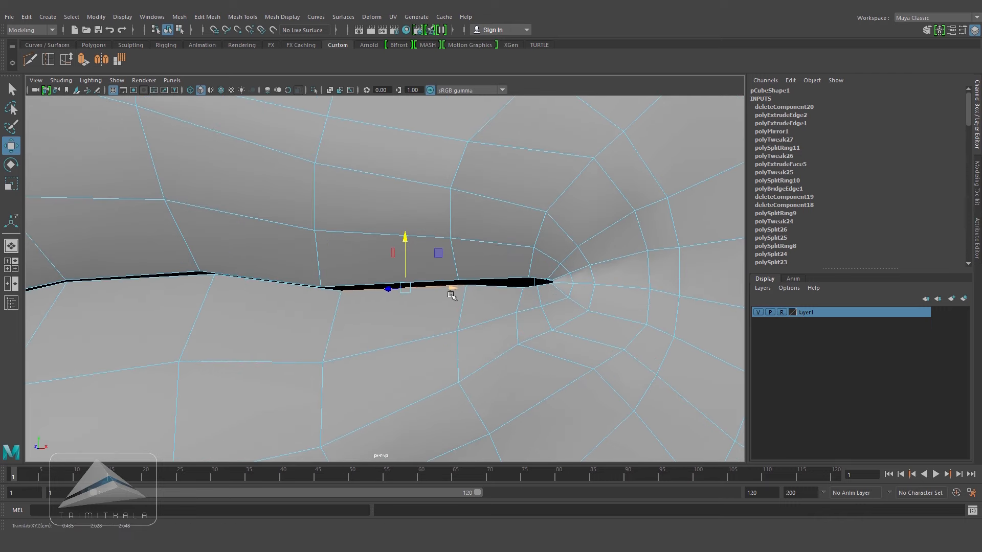
- Scale the lip line vertices near the mouth corner vertically
middle_click_drag(516, 269, 347, 236, "alt")
right_click_drag(275, 216, 236, 212)
left_click(10, 183)
left_click_drag(254, 192, 254, 196)
left_click_drag(317, 222, 363, 225, "alt")
- Slide the edges below the lip line near the mouth corner with the Slide Edge tool
right_click_drag(398, 264, 397, 221)
left_click(376, 298)
key("y")
middle_click_drag(271, 281, 387, 290)
left_click(509, 326, "shift")
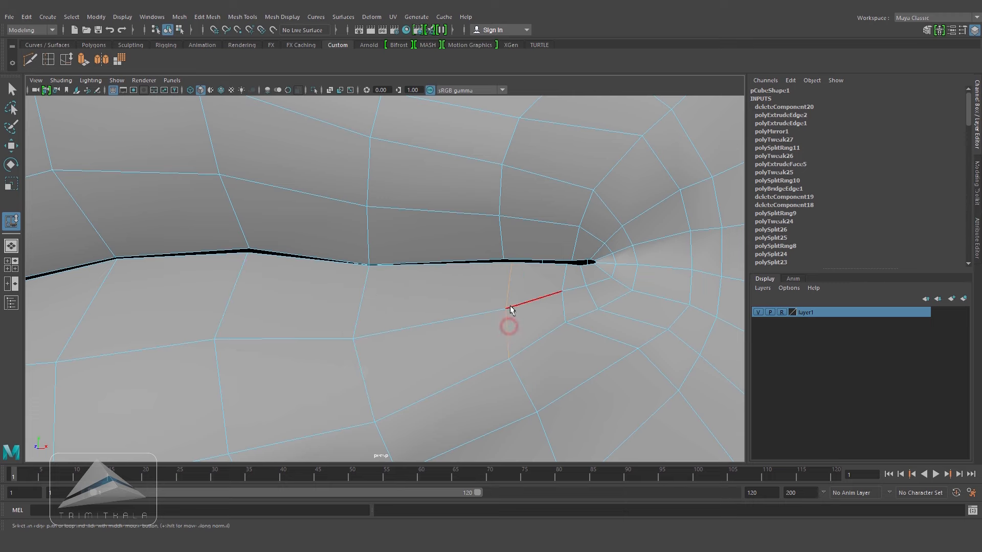
middle_click_drag(508, 305, 507, 305)
- Select vertices on the upper and lower lips from the side and move them to adjust the lip profile
scroll(566, 308, "down", 2)
right_click_drag(565, 247, 596, 235)
scroll(588, 238, "down", 4)
left_click_drag(580, 239, 294, 271, "alt")
left_click(293, 272)
right_click_drag(292, 271, 271, 269)
left_click(286, 264)
key("w")
left_click_drag(293, 269, 324, 289, "alt")
scroll(317, 281, "up", 2)
left_click(193, 234)
left_click(265, 232)
left_click(265, 267, "shift")
left_click_drag(221, 252, 229, 253)
- Examine the closed lips and the whole face from several angles
left_click_drag(313, 278, 460, 282, "alt")
left_click(475, 348)
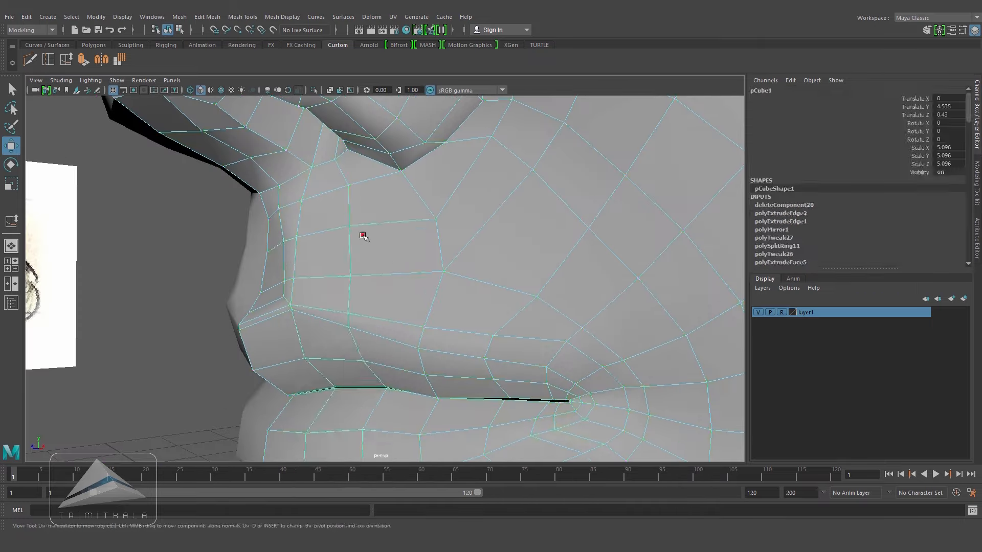
left_click_drag(350, 314, 496, 298, "alt")
right_click_drag(495, 298, 456, 301, "alt")
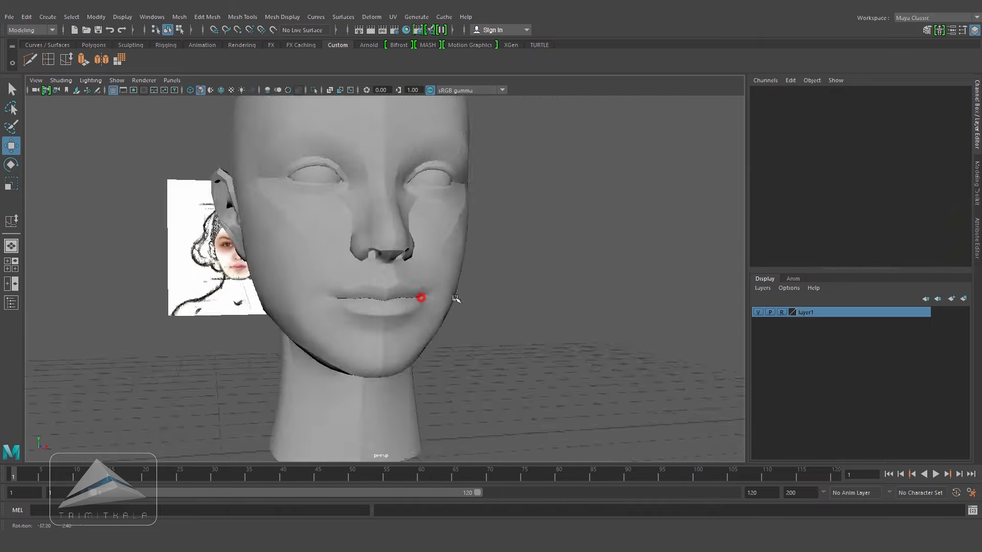
left_click_drag(483, 281, 419, 276, "alt")
right_click_drag(418, 277, 432, 324, "alt")
left_click_drag(432, 324, 550, 309, "alt")
left_click(462, 312)
left_click_drag(471, 325, 554, 327, "alt")
left_click(567, 395)
left_click_drag(546, 377, 514, 383, "alt")
- Delete the mirrored duplicate half of the head and save the scene with the original half selected
left_click(345, 376)
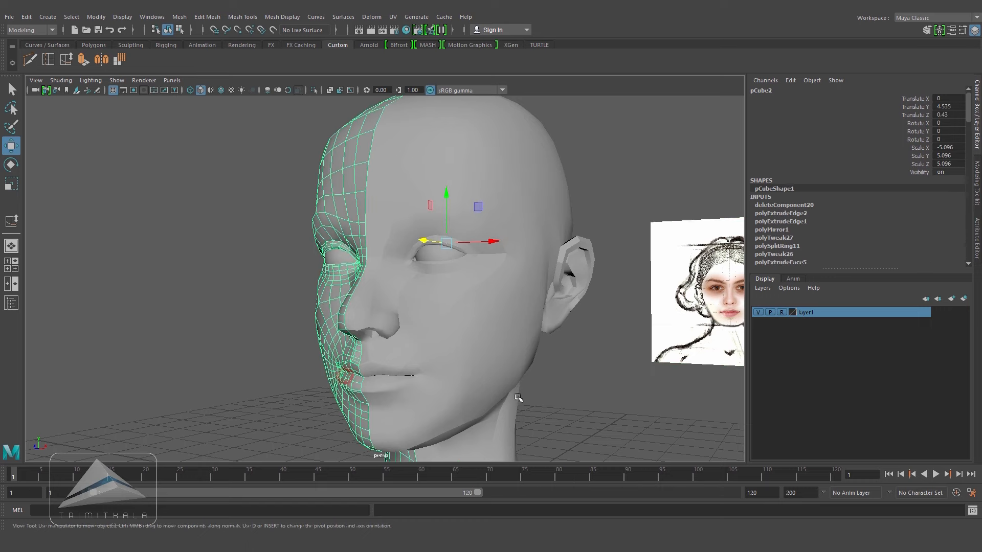
key("Delete")
left_click(497, 331)
key("ctrl+s")
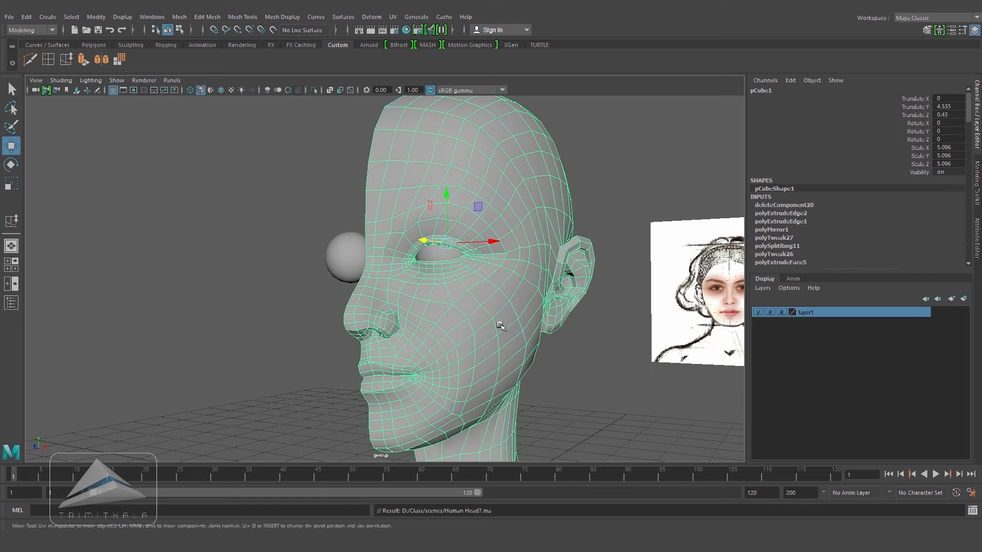
- Mirror the head half across the world X axis, combined with the original and with border vertices merged
left_click(180, 17)
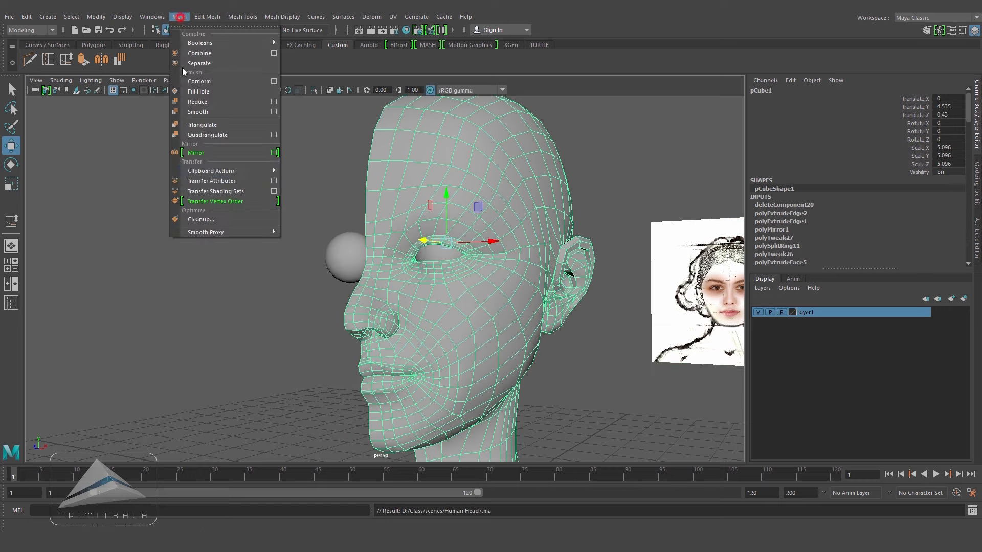
left_click(276, 154)
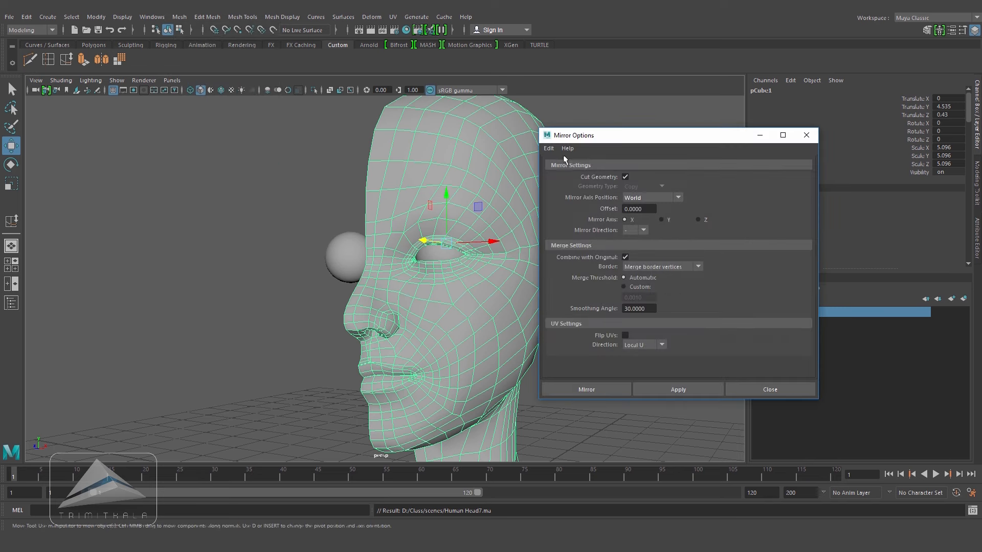
left_click(614, 390)
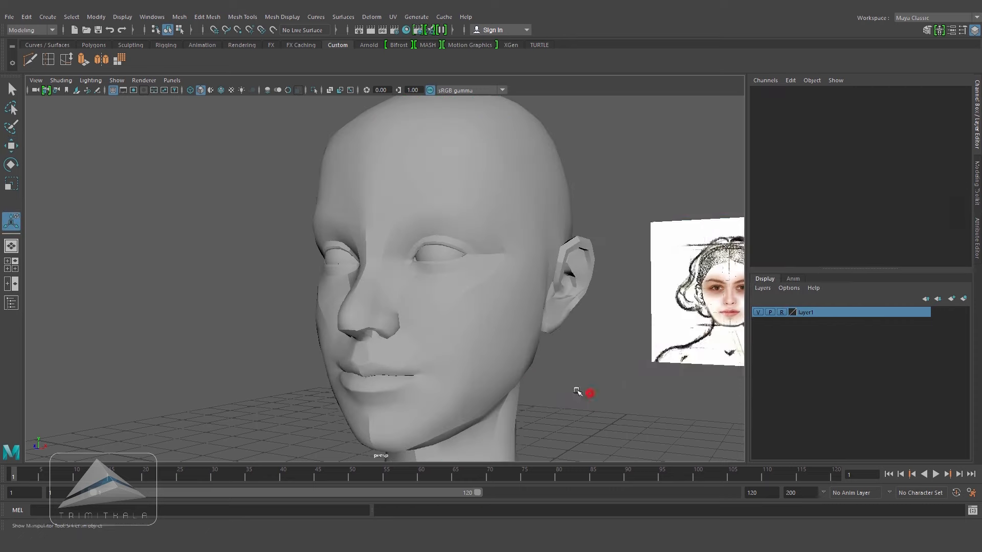
- Smooth the complete head mesh exponentially with 1 division level using OpenSubdiv Catmull-Clark
left_click_drag(568, 348, 530, 299, "alt")
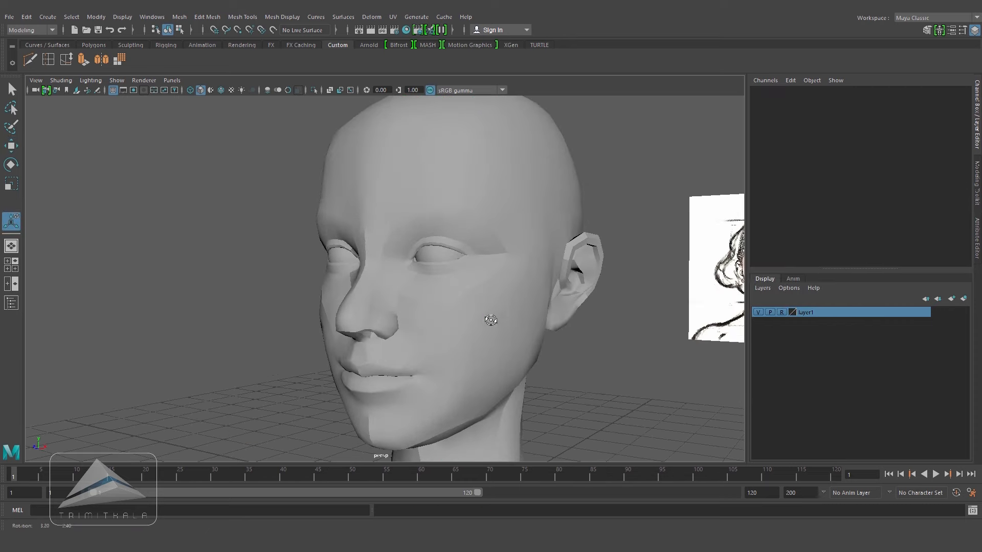
left_click(502, 318)
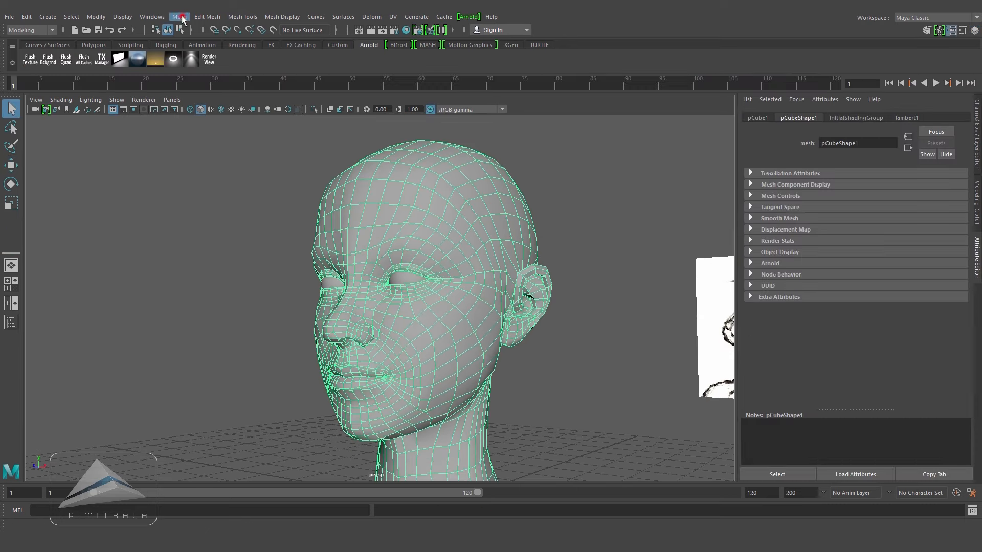
left_click(180, 17)
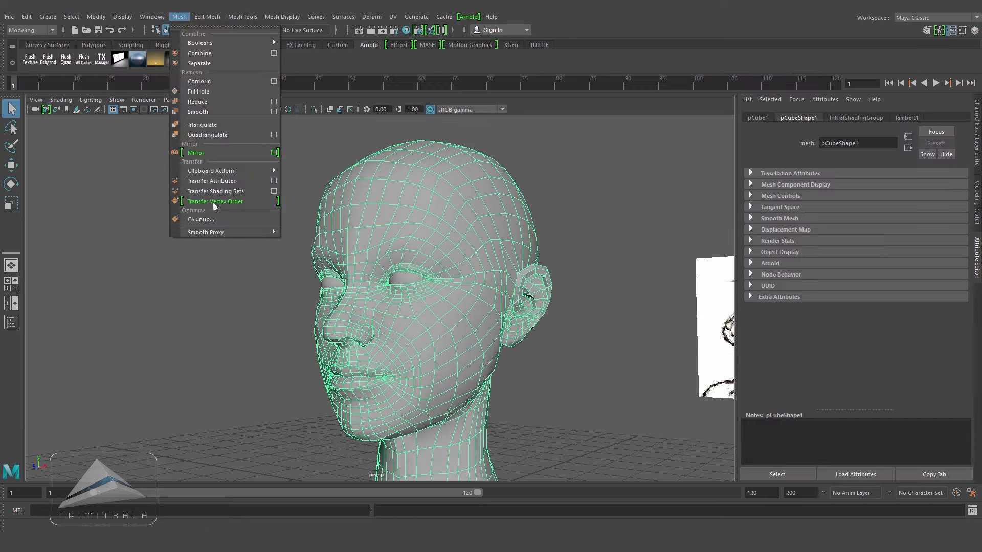
left_click(273, 111)
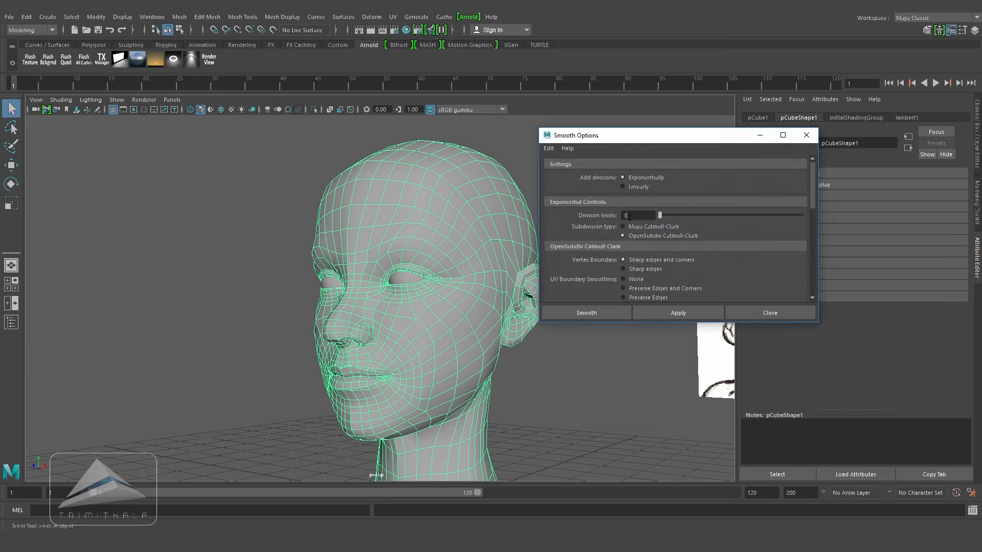
left_click(601, 313)
left_click(606, 328)
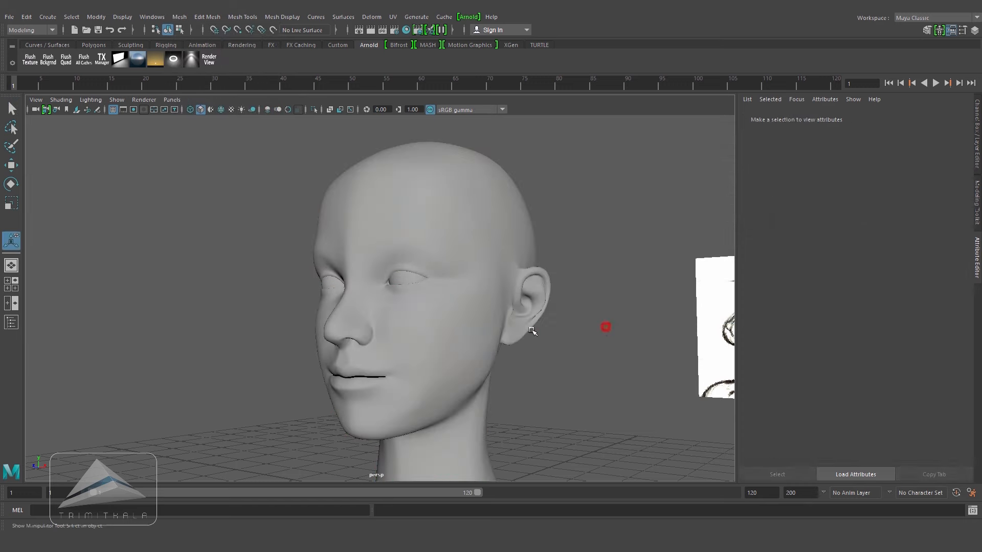
- Even out the forehead and brow area of the smoothed head with the Smooth sculpting tool
left_click(464, 323)
left_click_drag(419, 302, 472, 306, "alt")
scroll(460, 309, "up", 2)
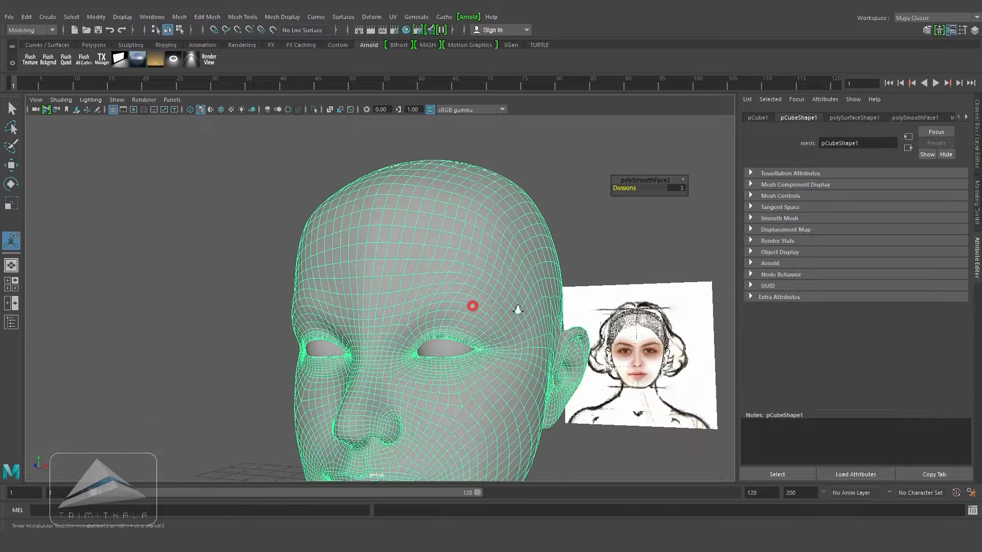
scroll(362, 280, "up", 2)
left_click(170, 232)
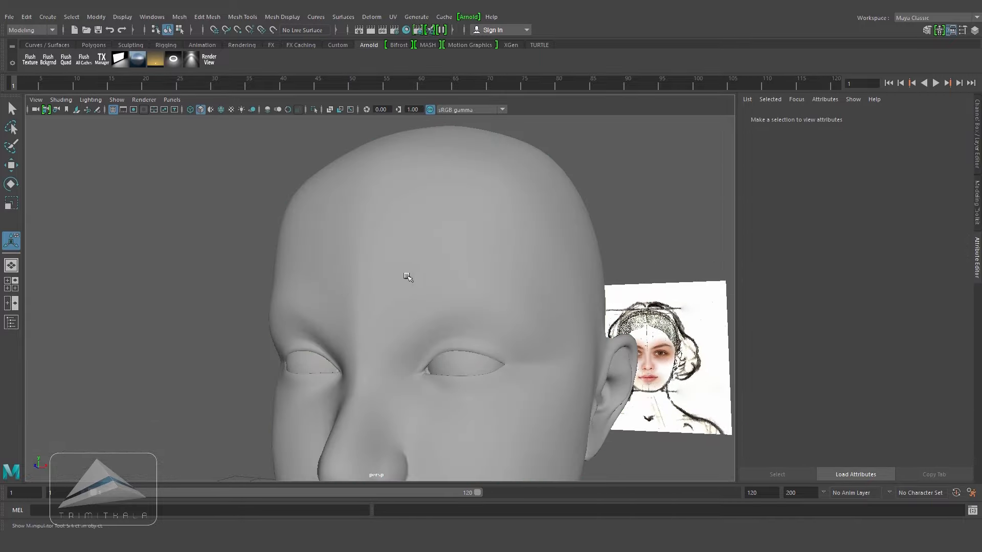
left_click(407, 276)
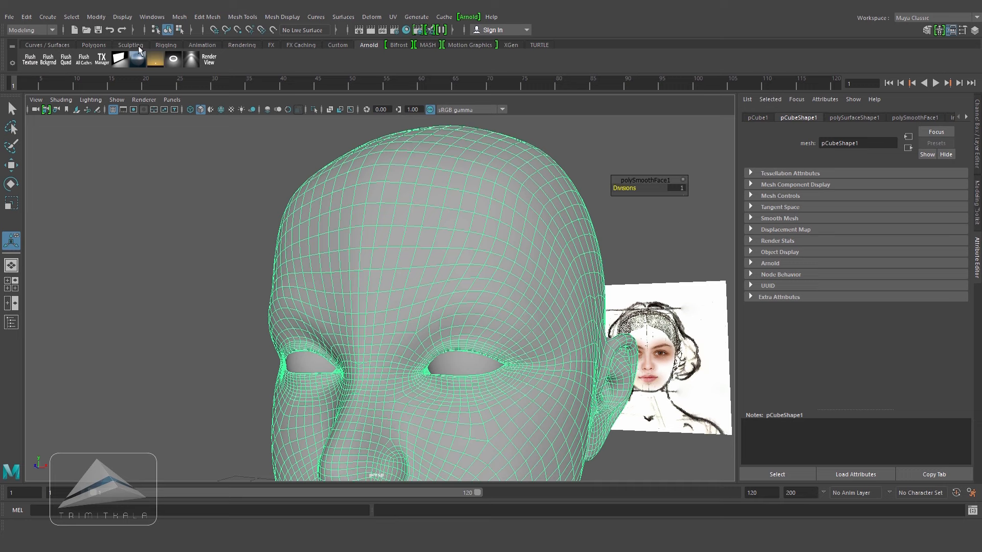
left_click(131, 45)
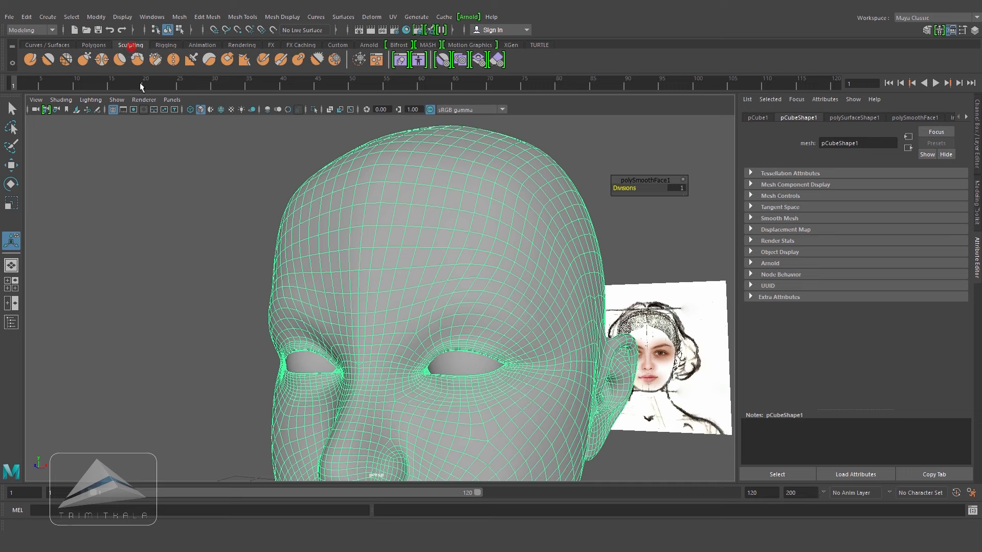
left_click(49, 60)
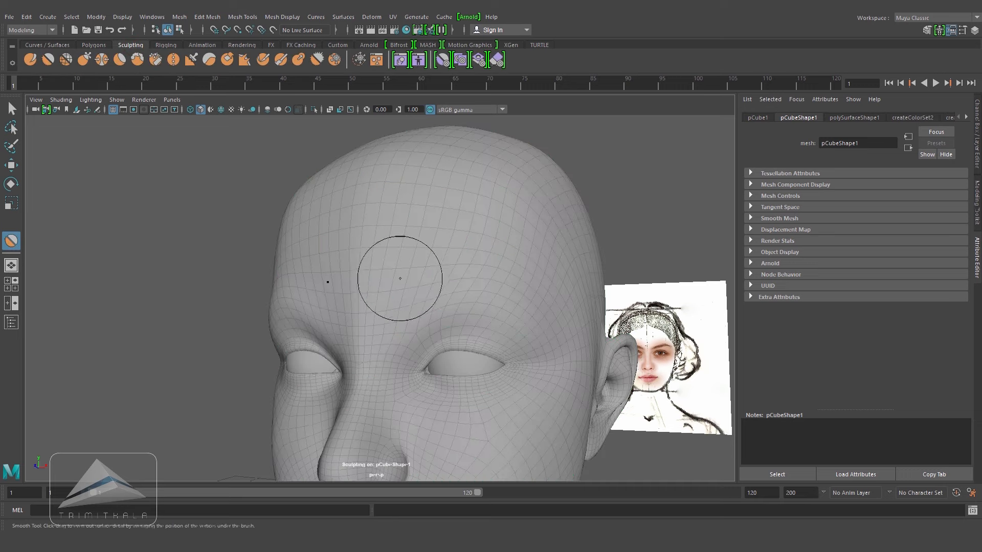
left_click_drag(399, 278, 401, 267, "alt")
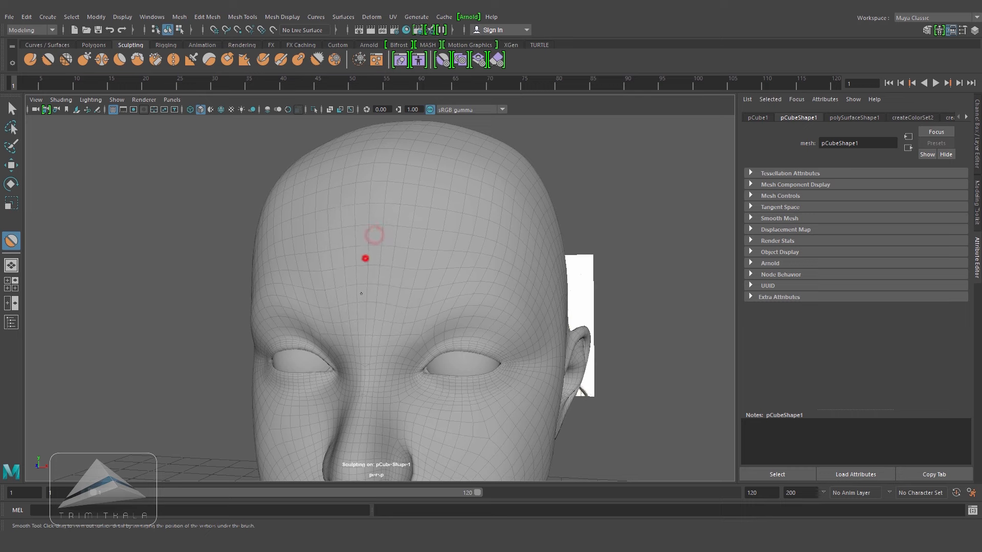
left_click_drag(365, 258, 391, 219, "alt")
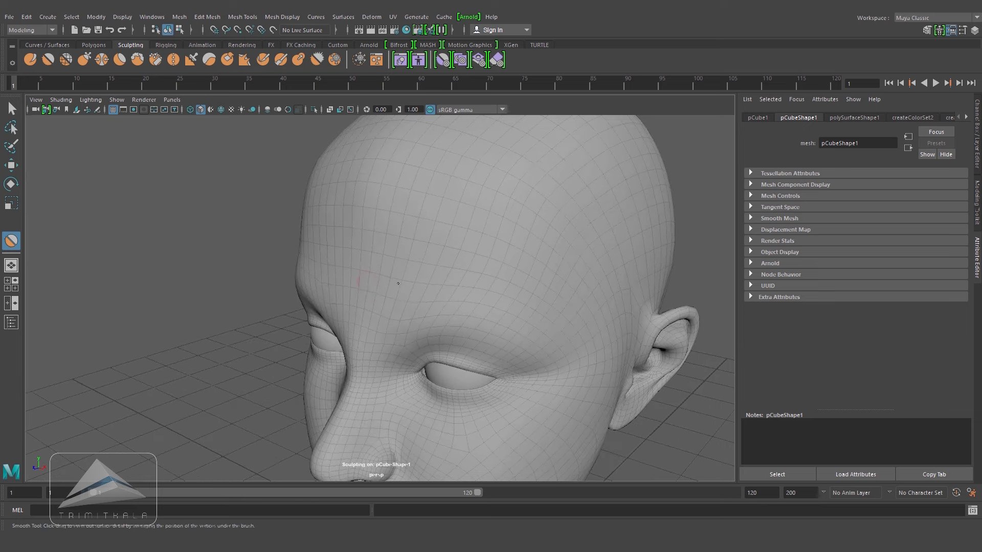
left_click_drag(418, 162, 423, 215, "alt")
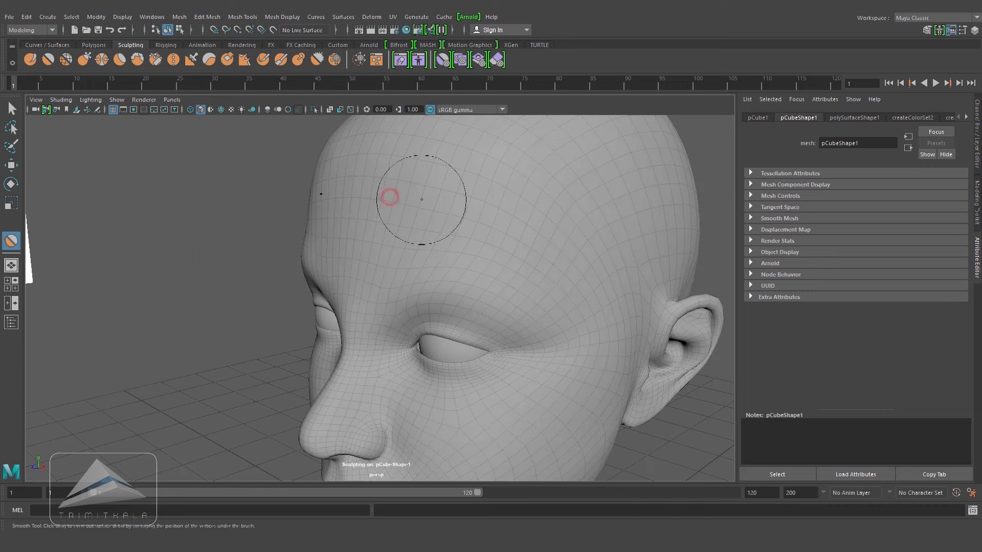
mouse_move(456, 213)
left_mouse_down("alt")
mouse_move(523, 212)
mouse_move(511, 208)
mouse_move(509, 226)
mouse_move(469, 258)
mouse_move(522, 281)
mouse_move(473, 280)
left_mouse_up("alt")
- Adjust the smoothing brush size and smooth the nose bridge and the cheek beside the mouth
key("b")
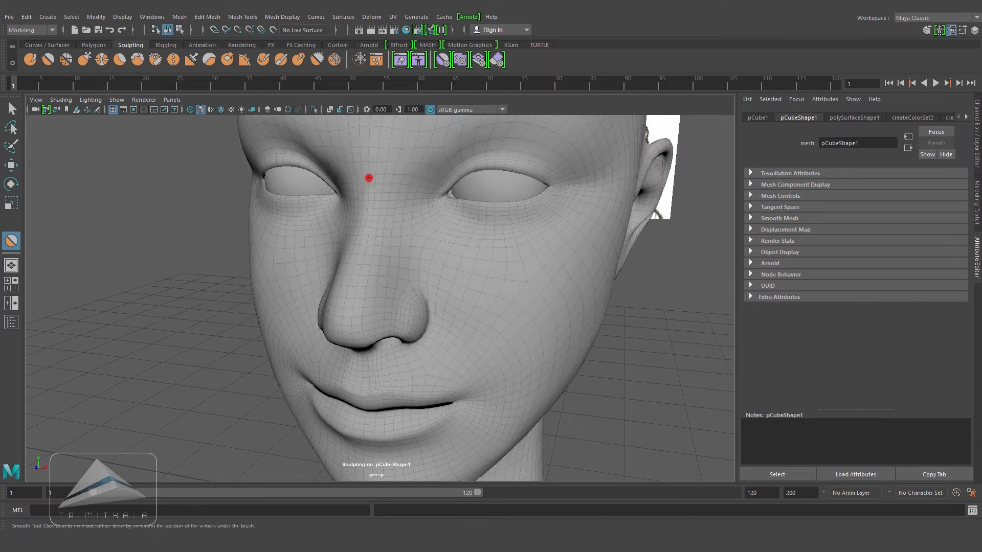
mouse_move(506, 261)
left_mouse_down("alt")
mouse_move(519, 259)
mouse_move(520, 169)
mouse_move(550, 265)
mouse_move(551, 238)
mouse_move(517, 292)
left_mouse_up("alt")
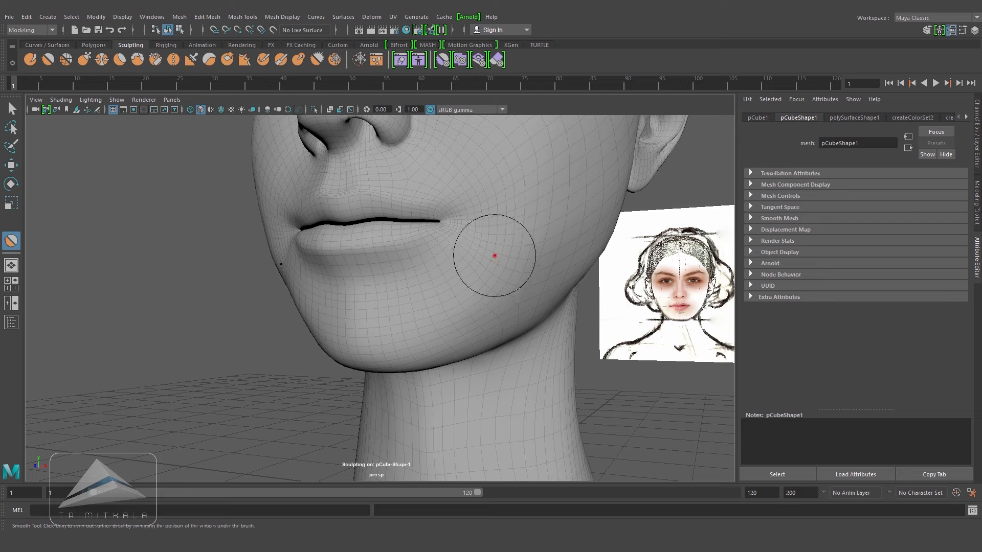
mouse_move(531, 242)
left_mouse_down()
mouse_move(531, 232)
mouse_move(507, 276)
mouse_move(557, 263)
mouse_move(540, 213)
mouse_move(573, 236)
left_mouse_up()
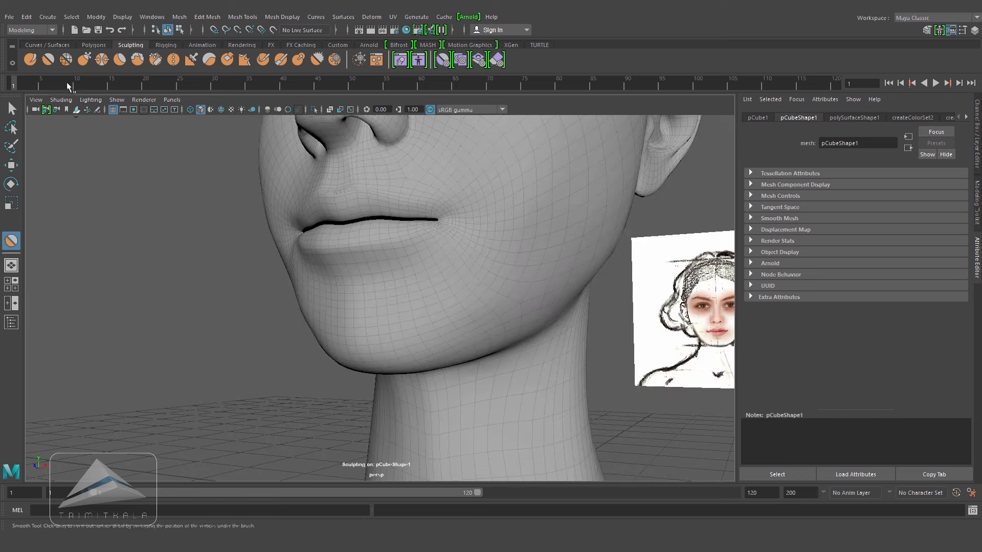
- Build up the chin surface with the Sculpt tool and soften it with the Smooth tool
left_click(31, 60)
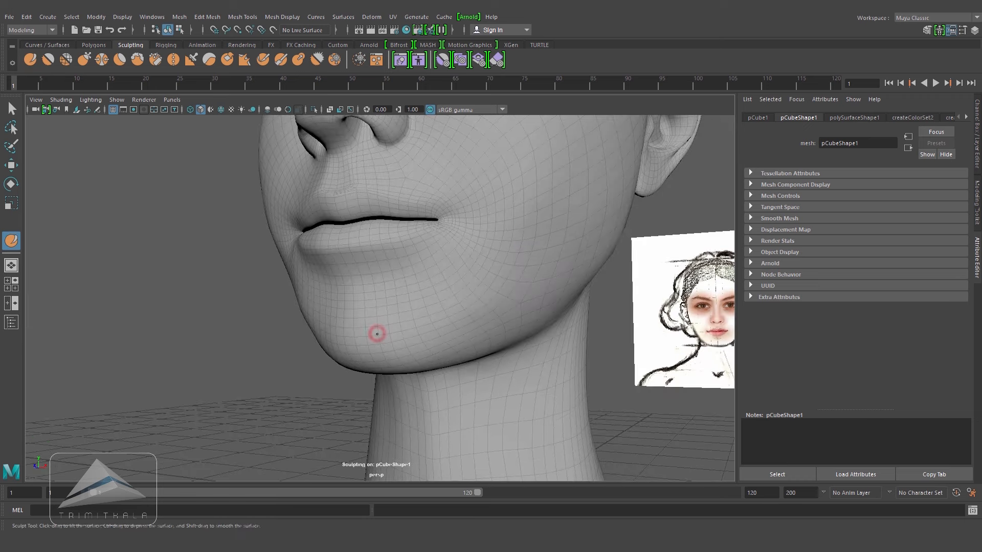
left_click_drag(377, 334, 419, 324, "alt")
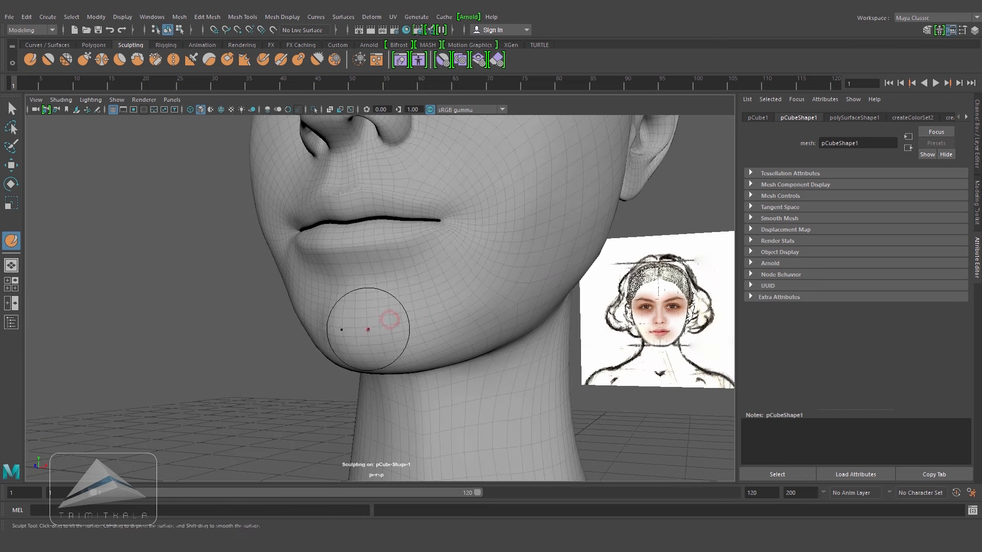
left_click_drag(360, 326, 396, 317)
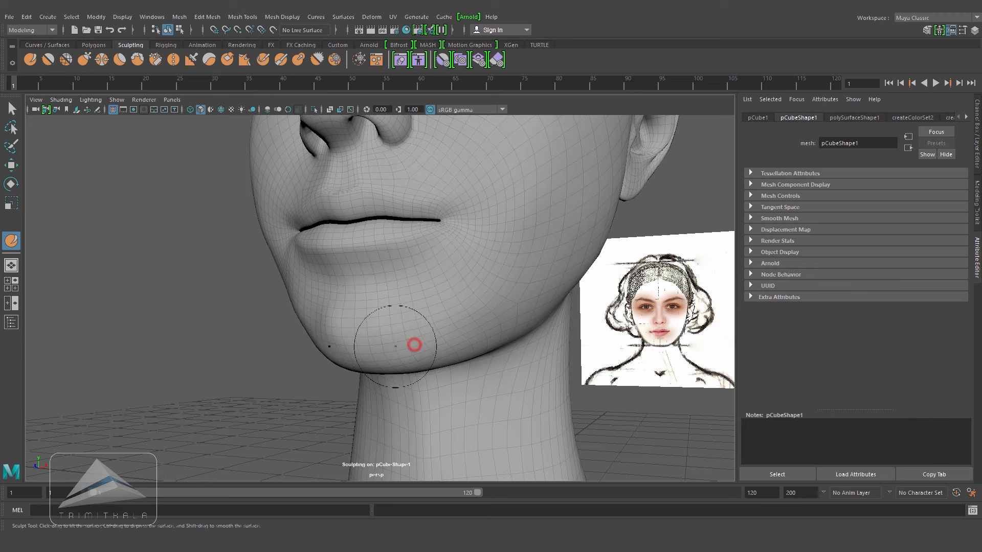
mouse_move(397, 348)
left_mouse_down("alt")
mouse_move(419, 348)
mouse_move(384, 327)
mouse_move(427, 306)
left_mouse_up("alt")
left_click(48, 59)
left_click_drag(469, 306, 425, 308, "alt")
mouse_move(474, 283)
middle_mouse_down("alt")
mouse_move(470, 291)
mouse_move(493, 298)
middle_mouse_up("alt")
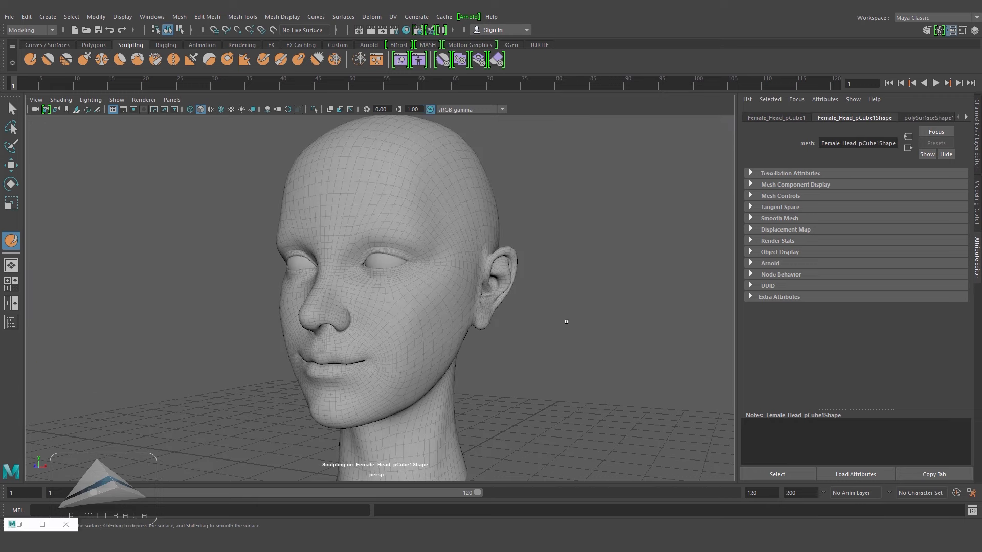
- Examine the finished female head's eyes, nose, lips, jaw and ear from several angles
right_click_drag(561, 234, 600, 225, "alt")
middle_click_drag(602, 242, 603, 287, "alt")
right_click_drag(567, 276, 675, 296, "alt")
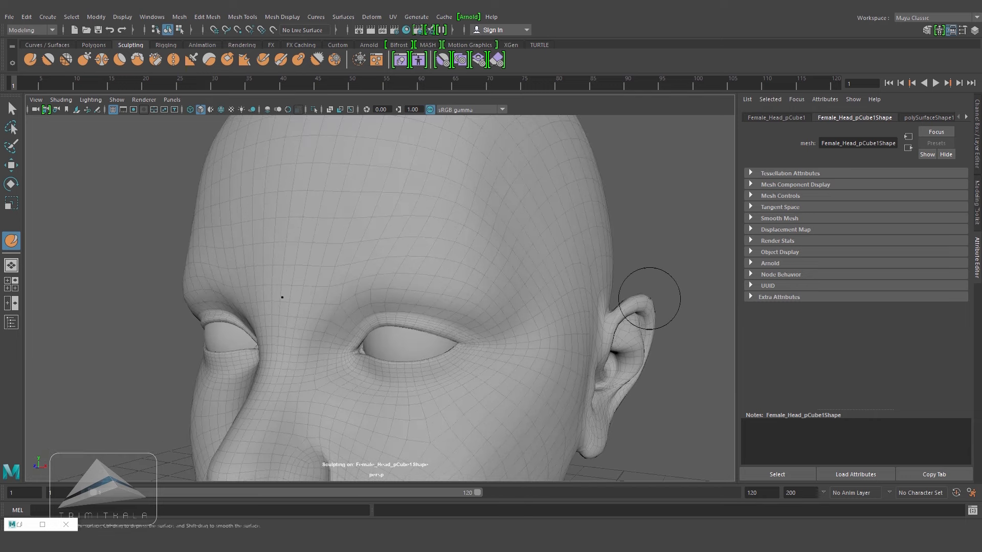
middle_click_drag(604, 292, 607, 261, "alt")
right_click_drag(565, 307, 626, 324, "alt")
left_click_drag(534, 333, 578, 325, "alt")
middle_click_drag(578, 325, 552, 302, "alt")
middle_click_drag(585, 372, 602, 274, "alt")
right_click_drag(611, 342, 566, 333, "alt")
left_click_drag(566, 333, 504, 274, "alt")
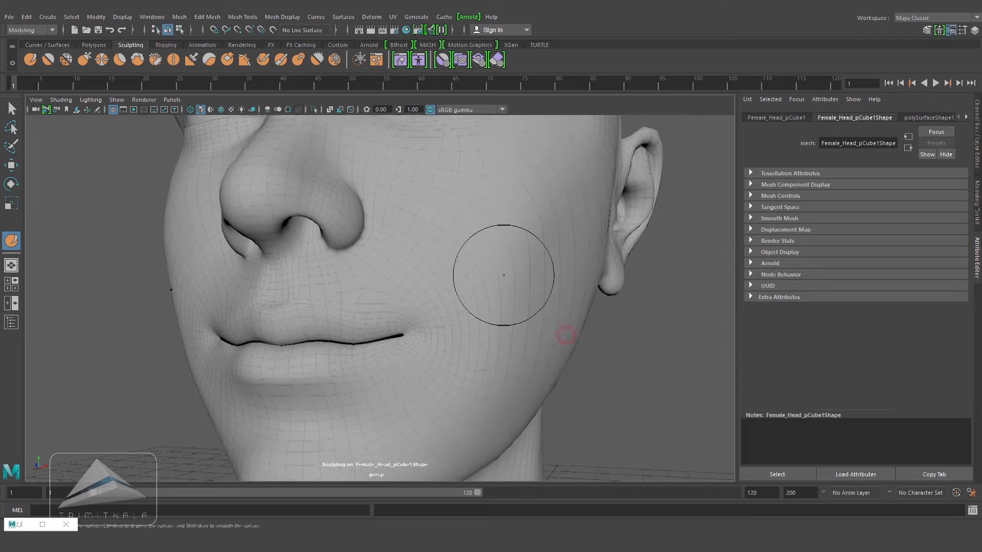
right_click_drag(537, 317, 609, 341, "alt")
left_click_drag(609, 341, 551, 326, "alt")
middle_click_drag(550, 327, 642, 305, "alt")
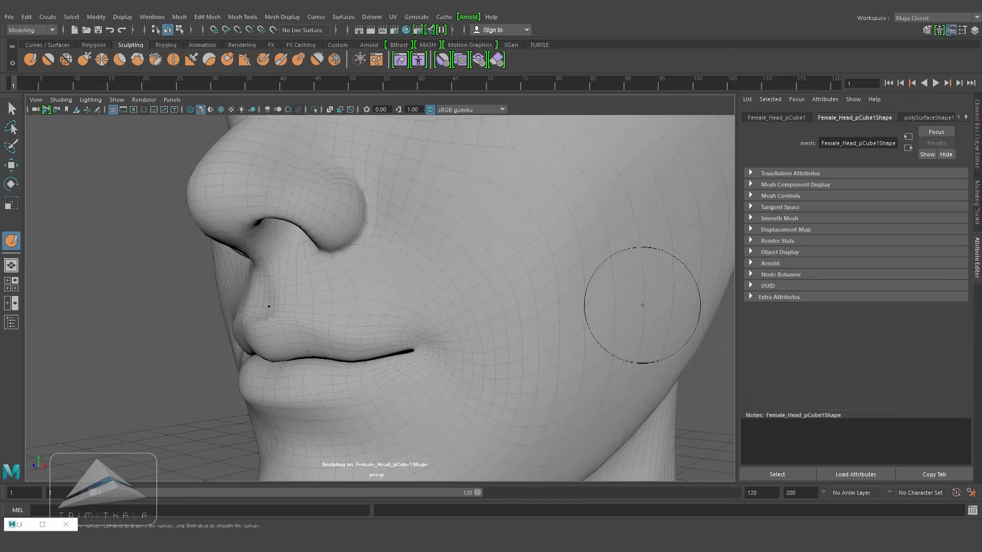
middle_click_drag(596, 379, 609, 343, "alt")
right_click_drag(609, 343, 566, 348, "alt")
left_click_drag(565, 348, 548, 345, "alt")
right_click_drag(547, 344, 503, 337, "alt")
middle_click_drag(550, 324, 554, 406, "alt")
left_click_drag(554, 406, 523, 407, "alt")
right_click_drag(523, 407, 562, 416, "alt")
left_click_drag(553, 413, 452, 409, "alt")
left_click_drag(506, 370, 475, 373, "alt")
left_click_drag(535, 382, 506, 383, "alt")
left_click_drag(413, 388, 593, 325, "alt")
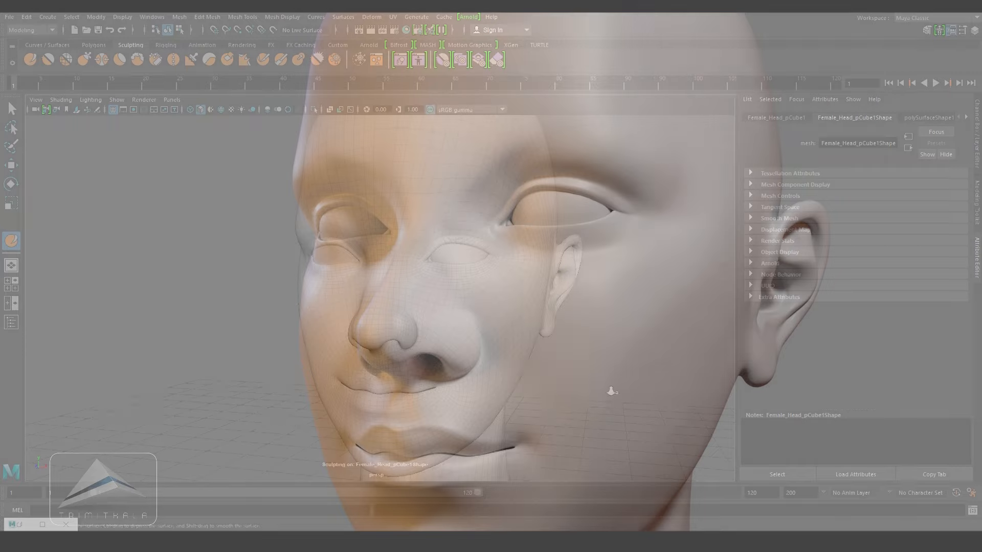